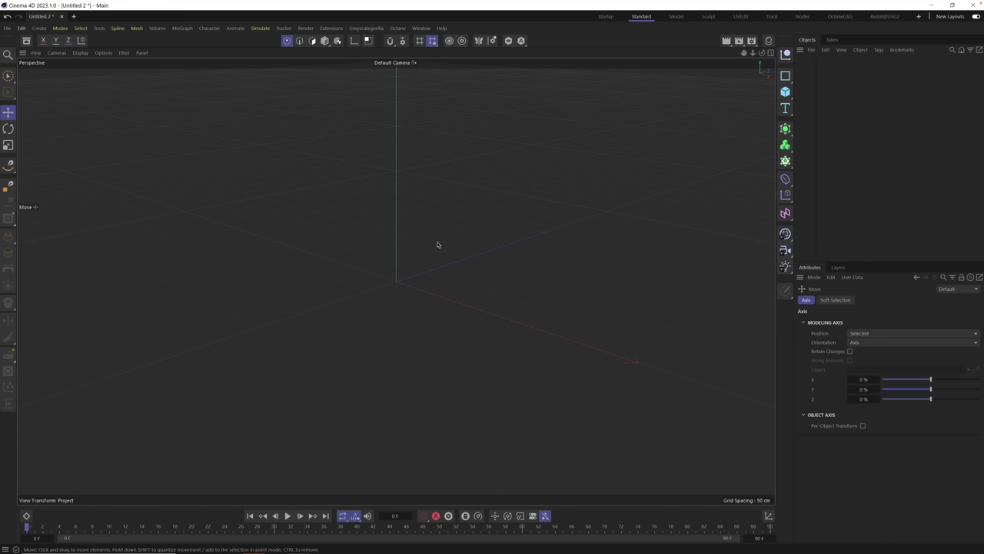
- Maximize the Front view and turn on snapping with quantizing enabled
left_click(771, 54)
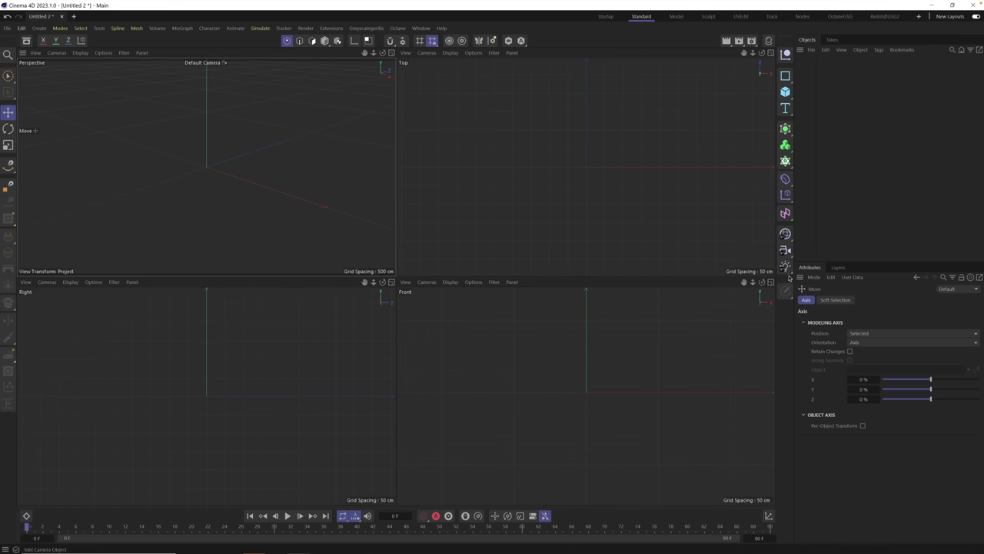
key("F4")
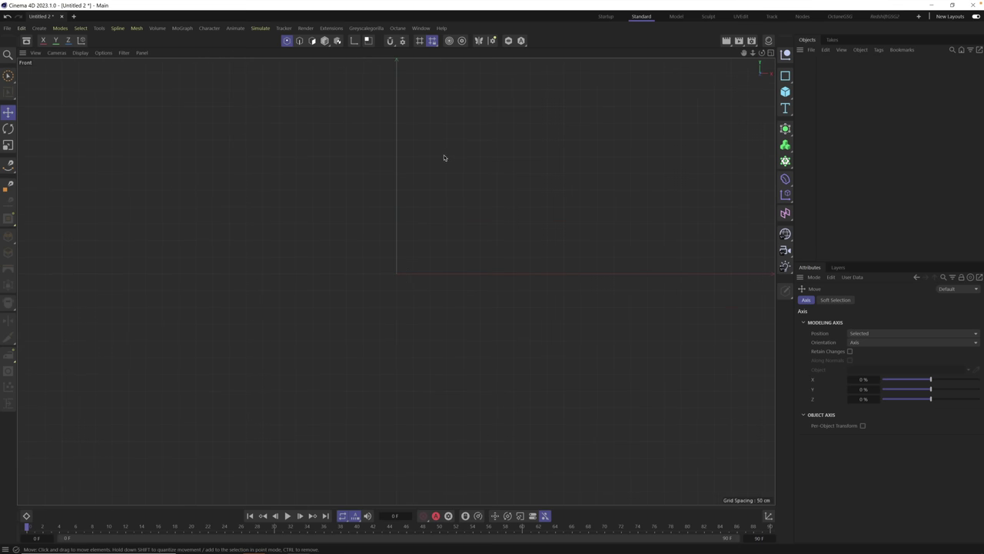
left_click(390, 41)
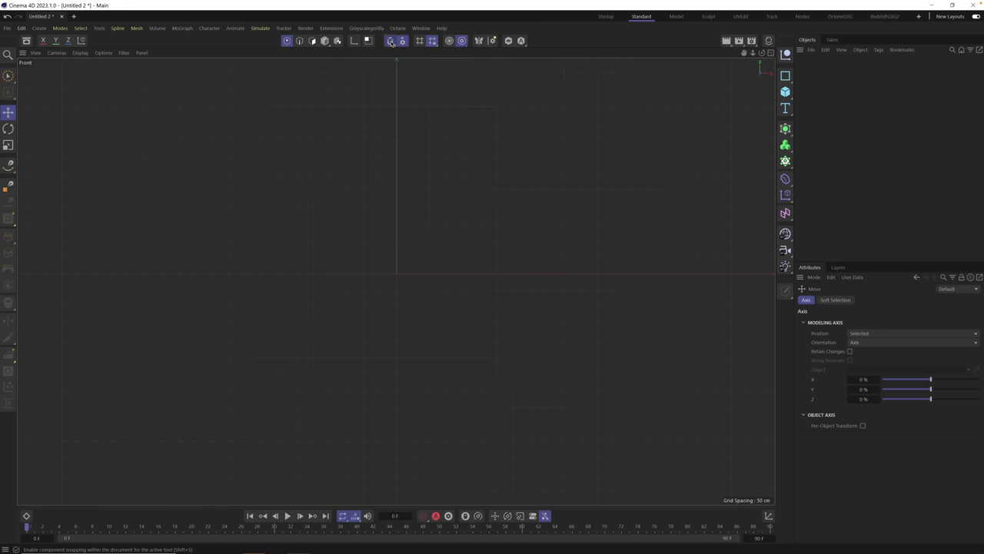
left_click(404, 43)
left_click(390, 42)
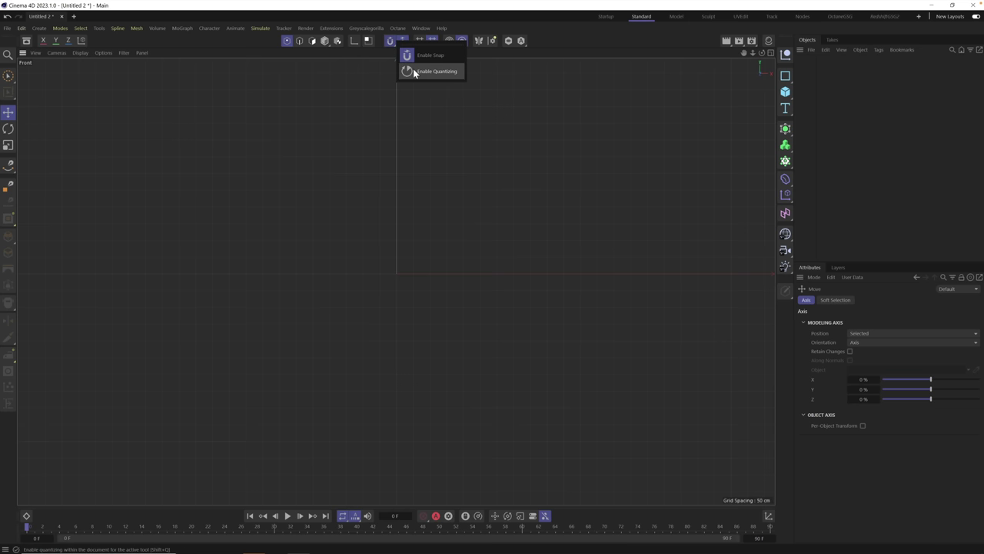
left_click(414, 71)
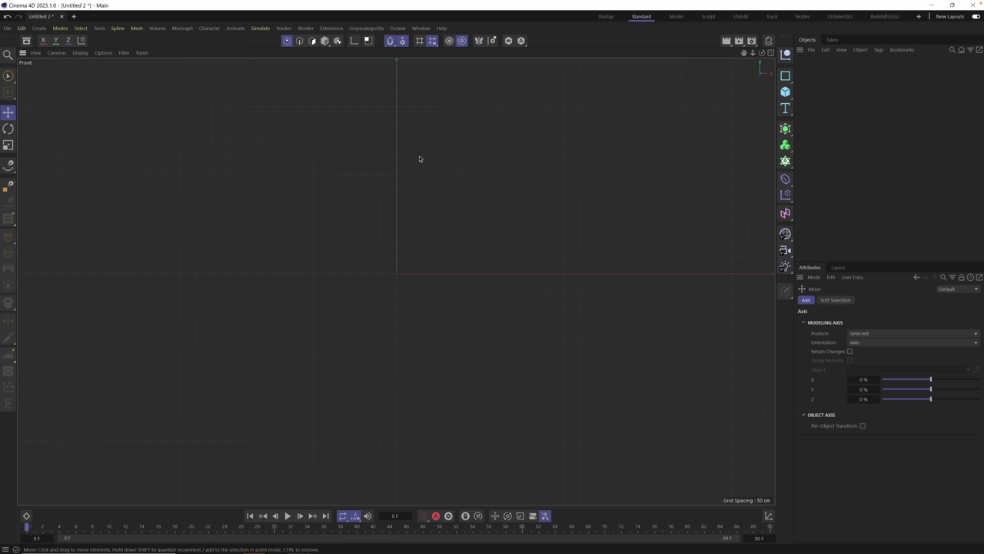
- Pick a spline drawing tool, then undo a trial curved spline
left_click(10, 165)
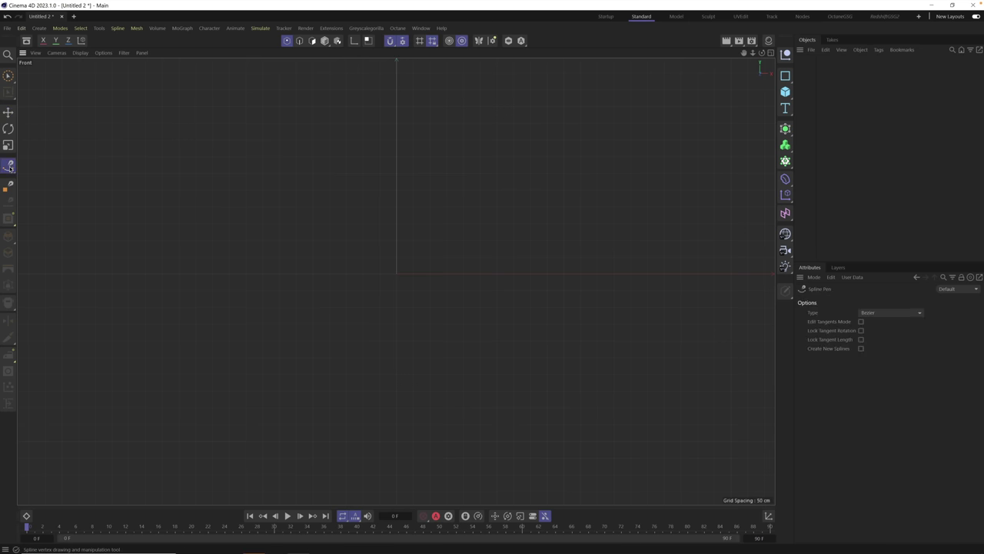
left_click_drag(9, 172, 64, 178)
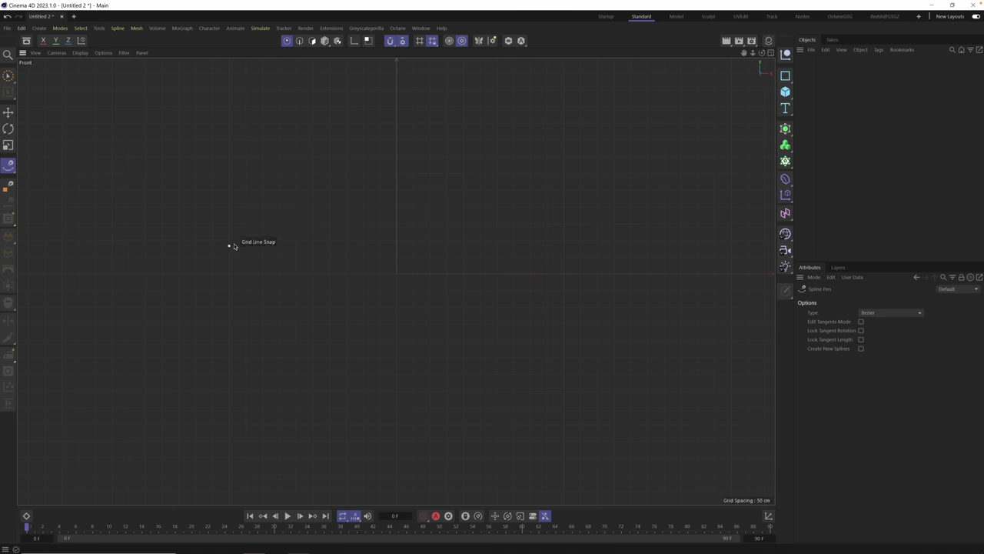
left_click_drag(291, 196, 403, 196)
left_click_drag(349, 286, 199, 286)
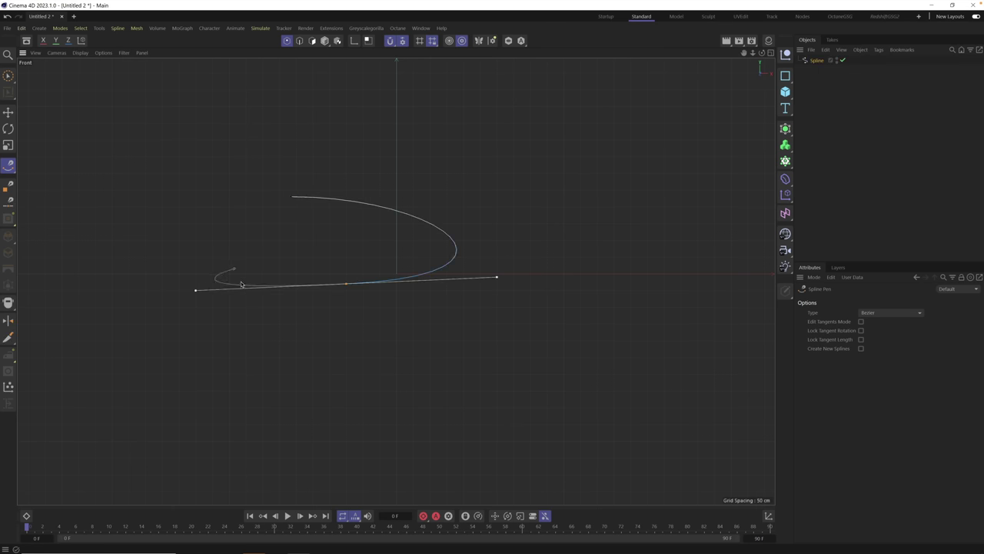
key("ctrl+z")
key("ctrl+z")
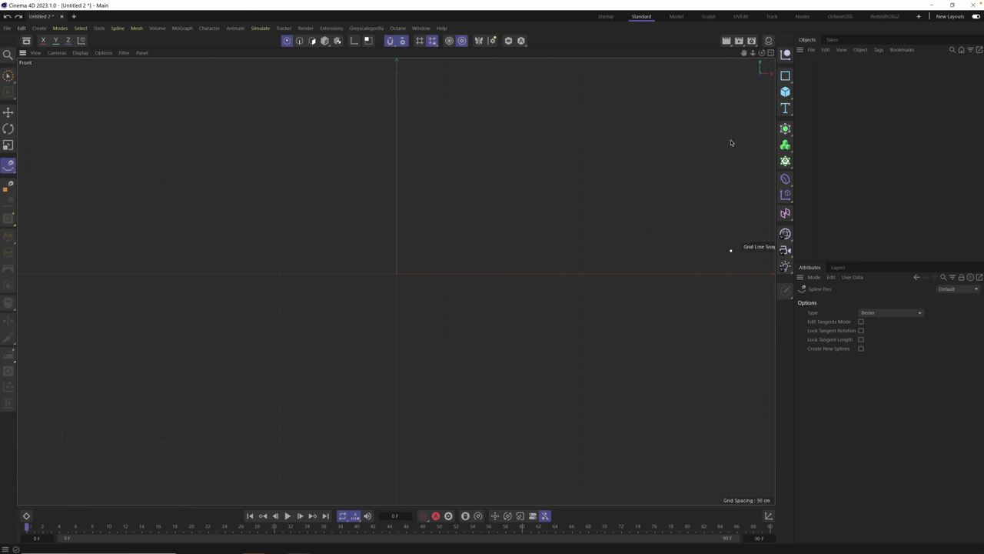
- Draw five grid-snapped vertical strokes joined alternately at bottom and top, forming a square-wave spline
left_click(228, 123)
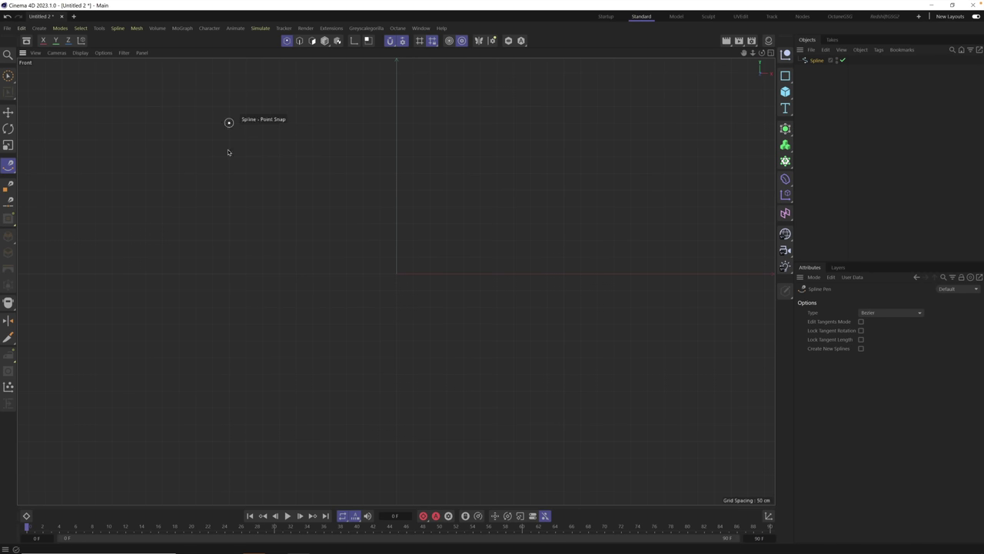
left_click(229, 407)
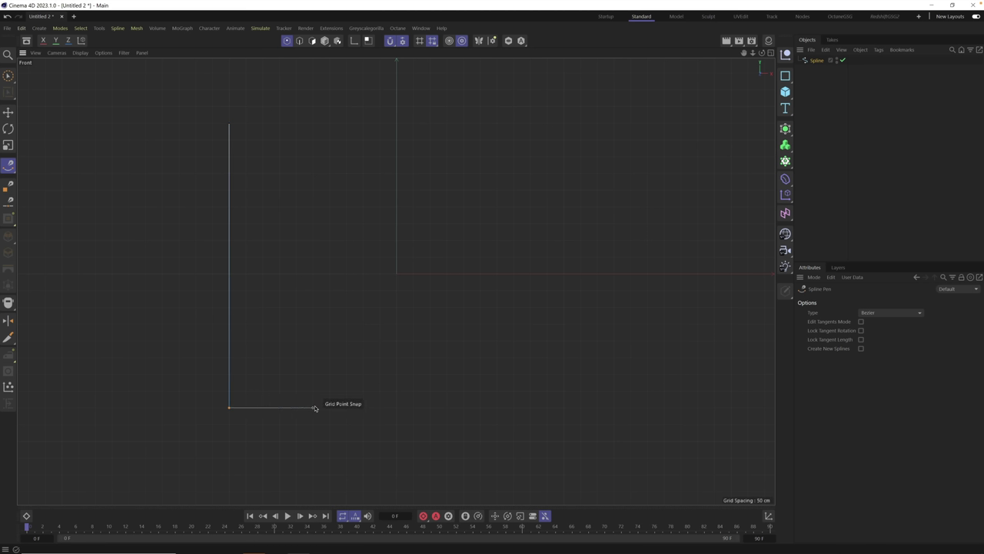
left_click(312, 407)
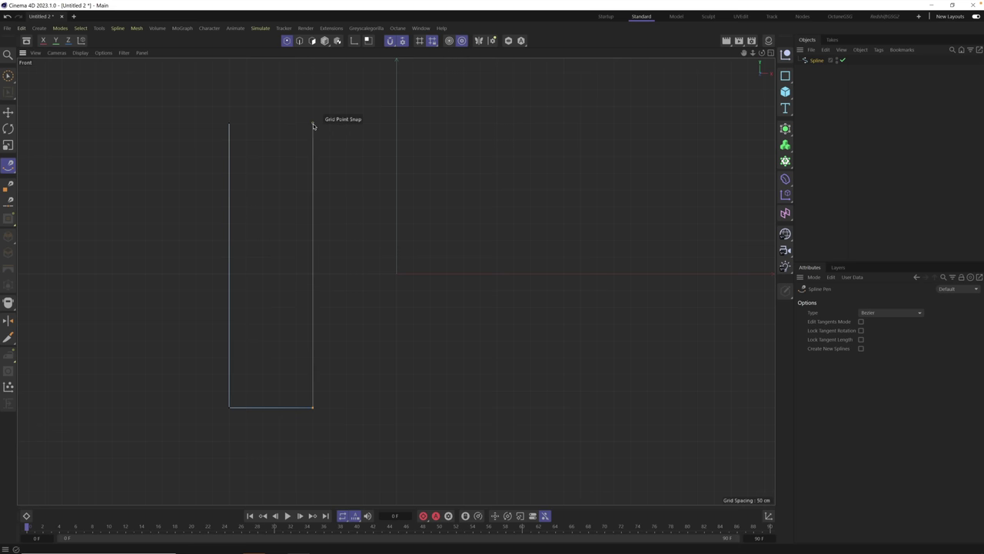
left_click(312, 123)
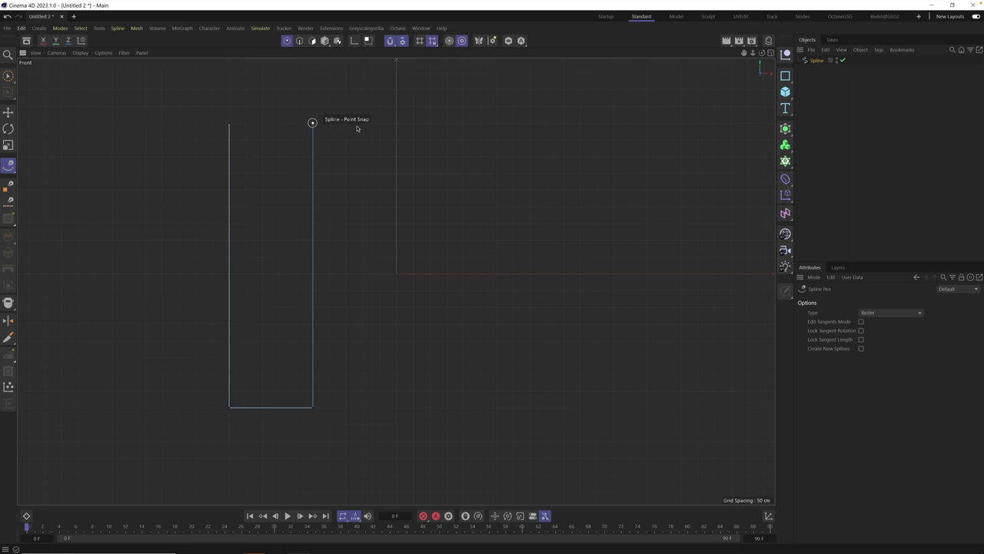
left_click(397, 123)
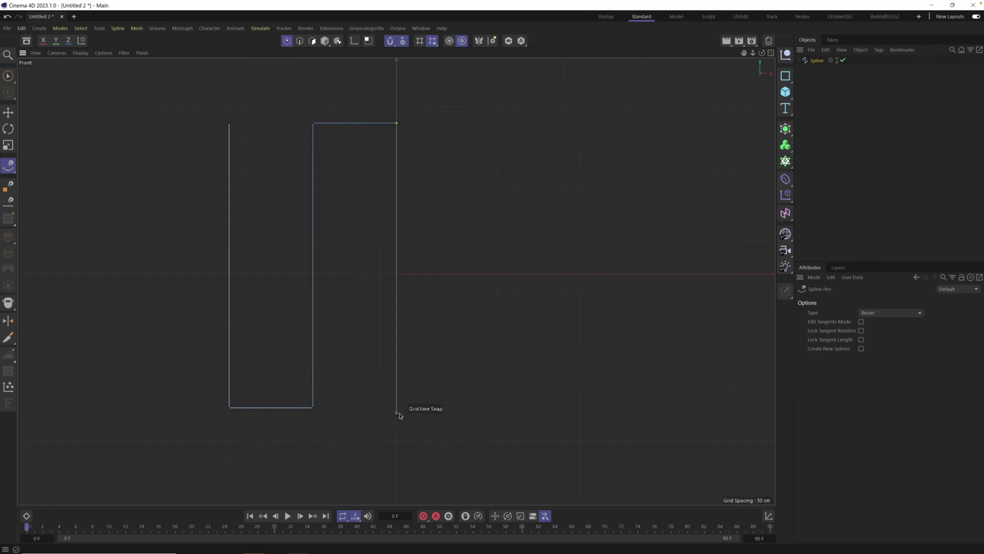
left_click(397, 408)
left_click(480, 408)
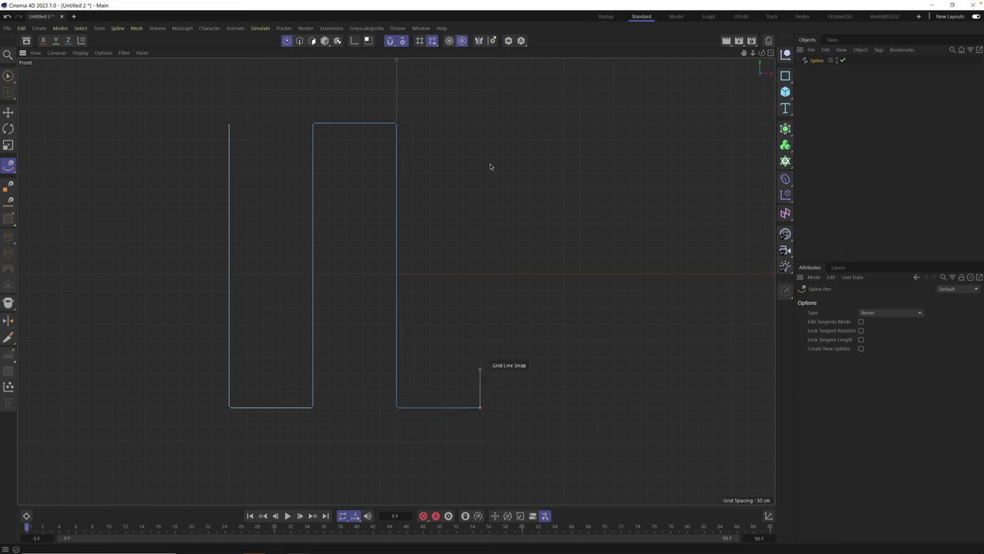
left_click(481, 124)
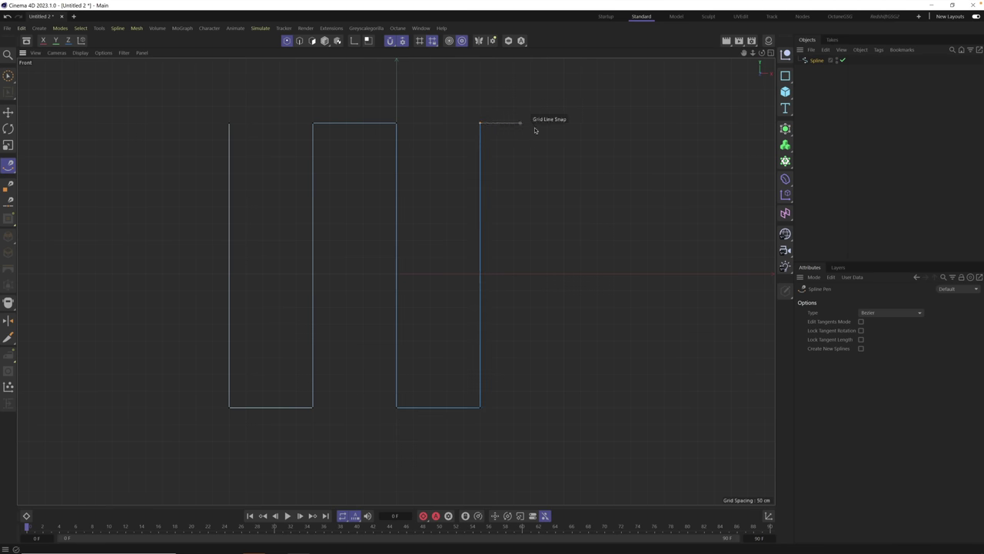
left_click(564, 124)
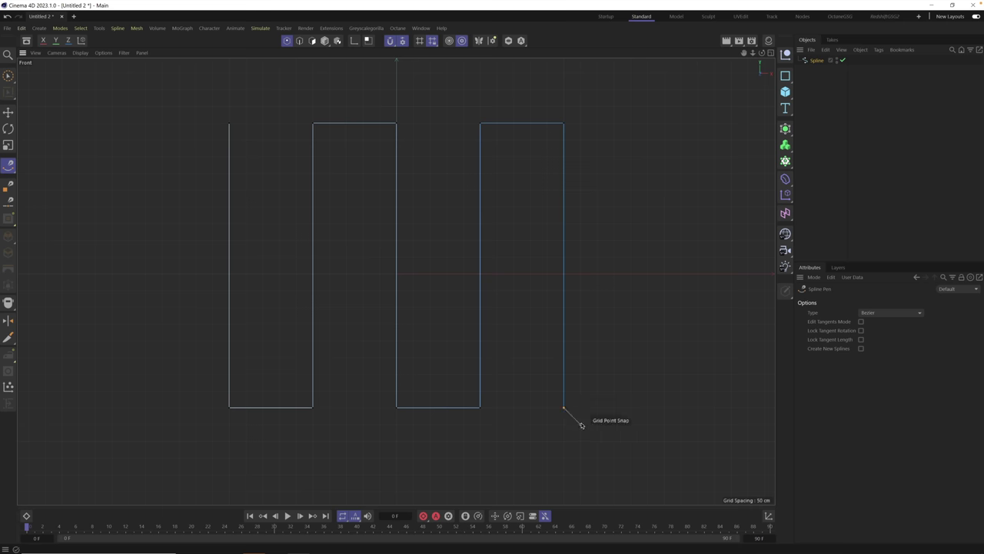
left_click(563, 408)
key("Escape")
- Select the Spline in Points mode with the Move tool, select all points, and open the point context menu
left_click(829, 113)
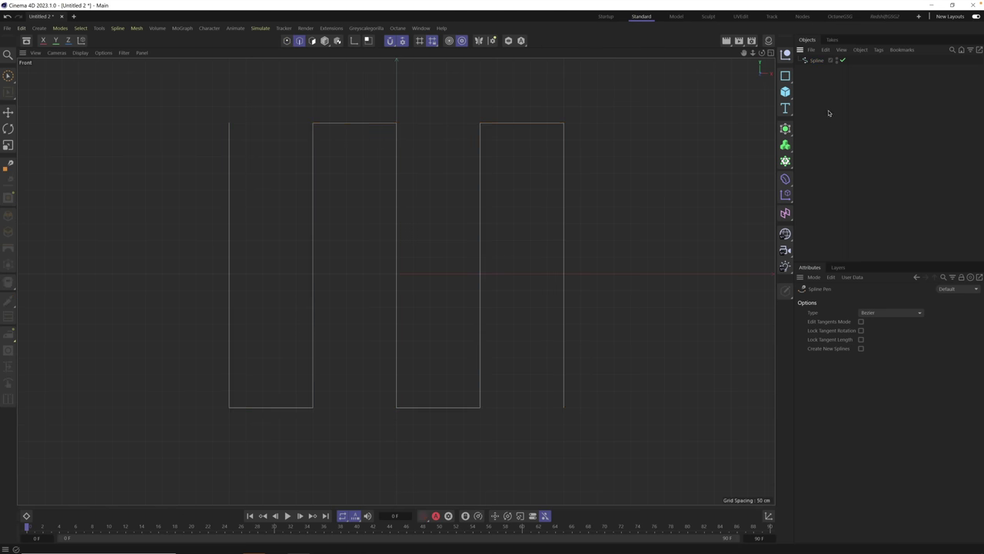
left_click(819, 61)
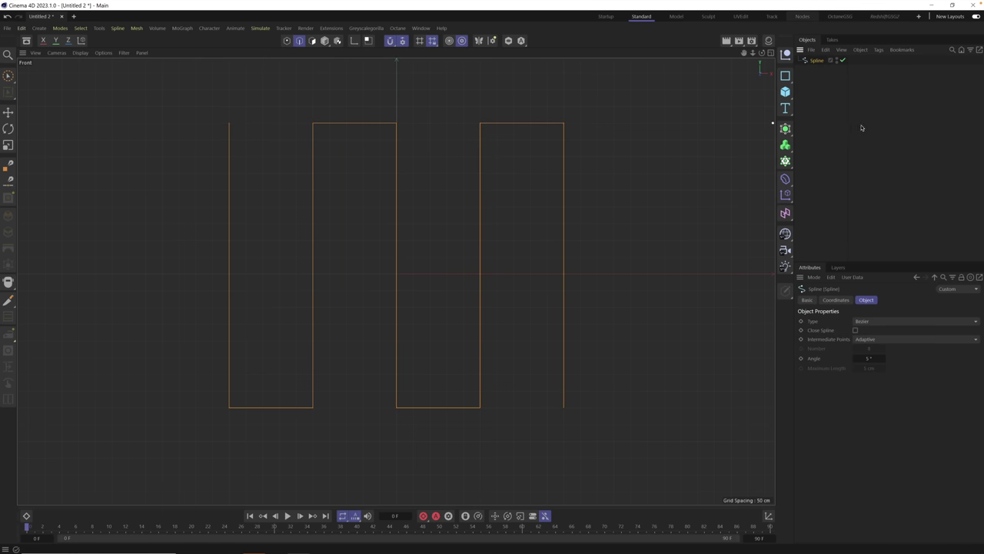
left_click(286, 40)
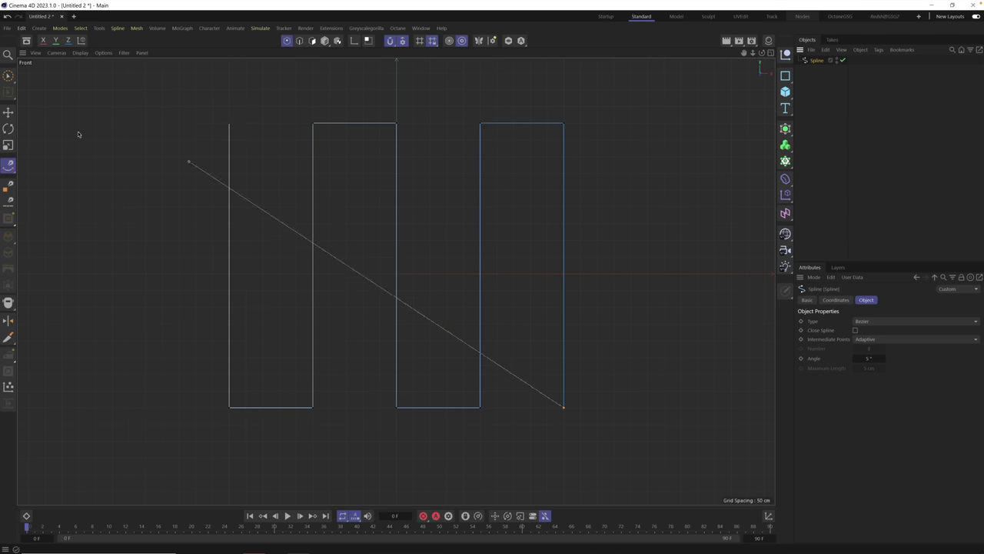
left_click(7, 112)
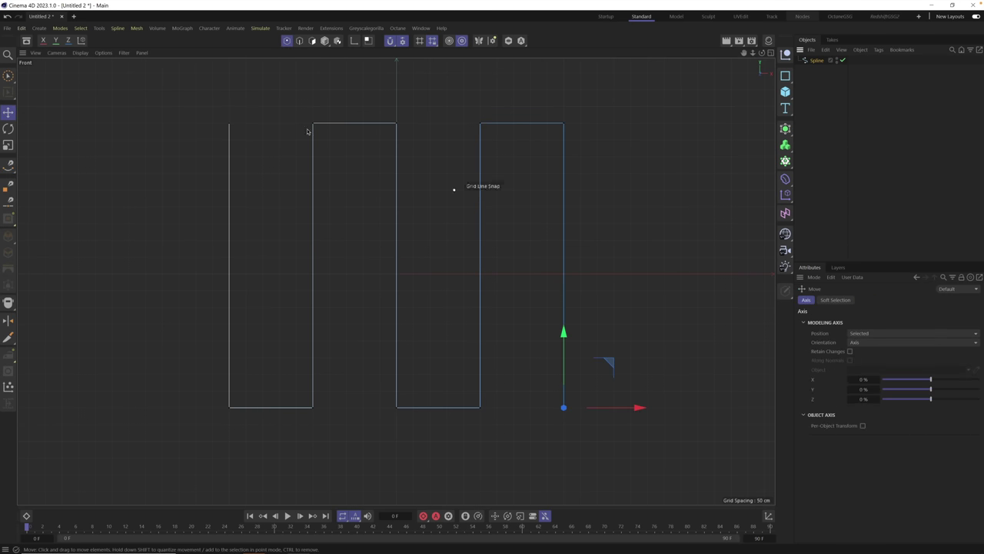
left_click(229, 124)
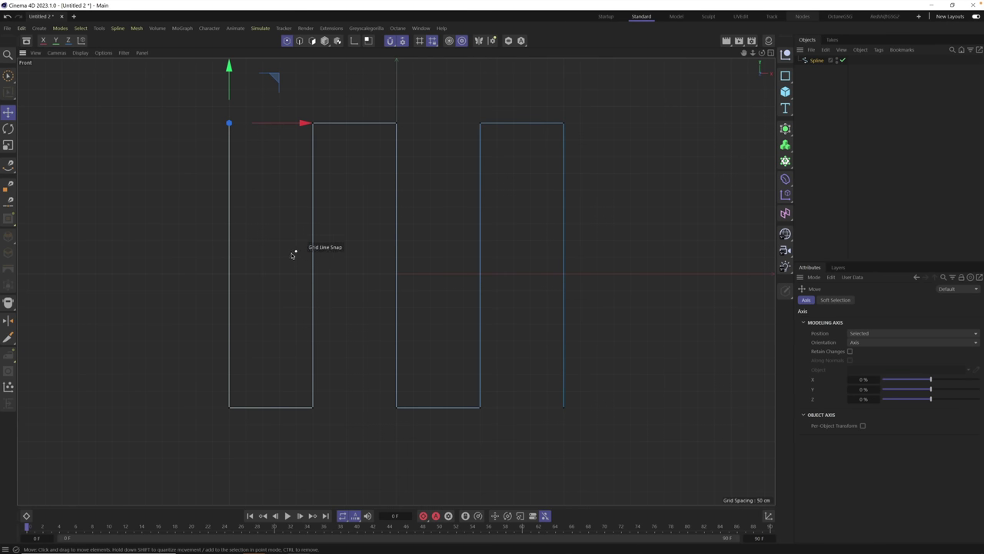
key("ctrl+a")
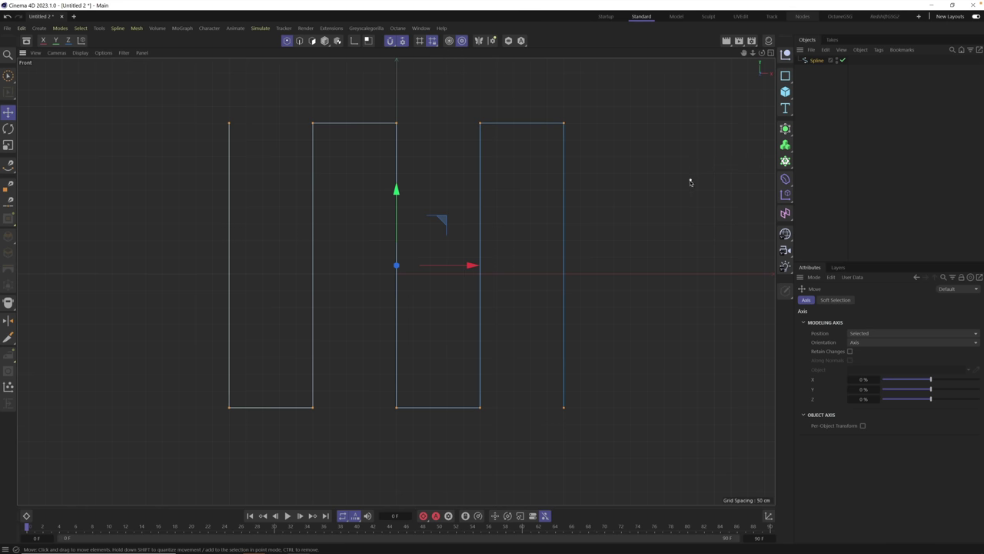
right_click(479, 123)
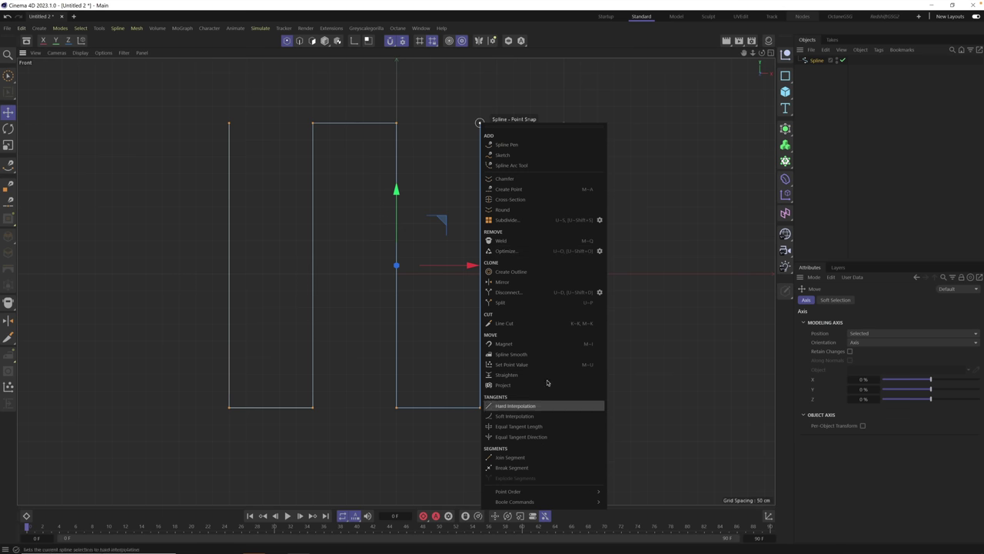
- Try chamfering the spline corners interactively, undoing the roughly 12 cm and 18 cm results
left_click(526, 181)
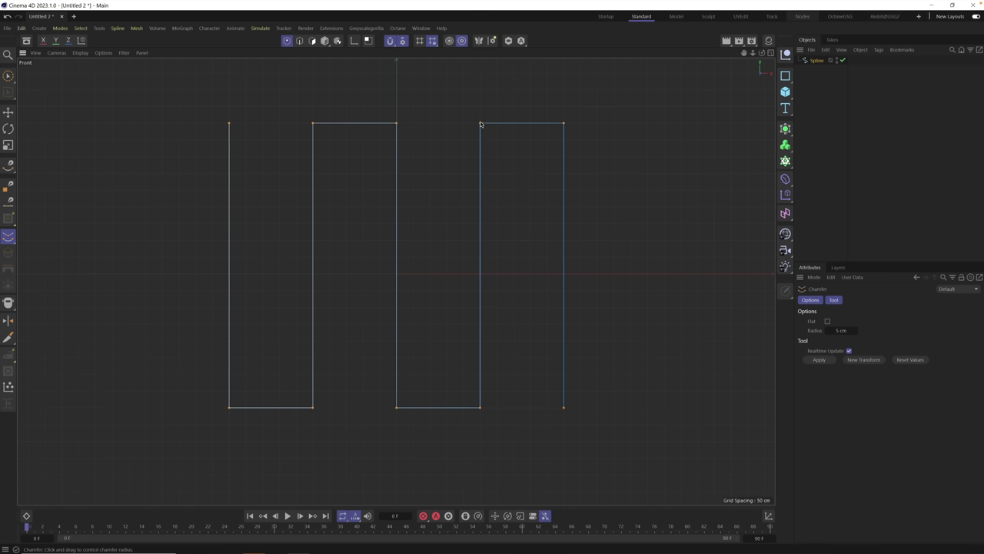
left_click_drag(480, 125, 484, 122)
left_click_drag(750, 24, 983, 16)
left_click_drag(697, 113, 703, 72)
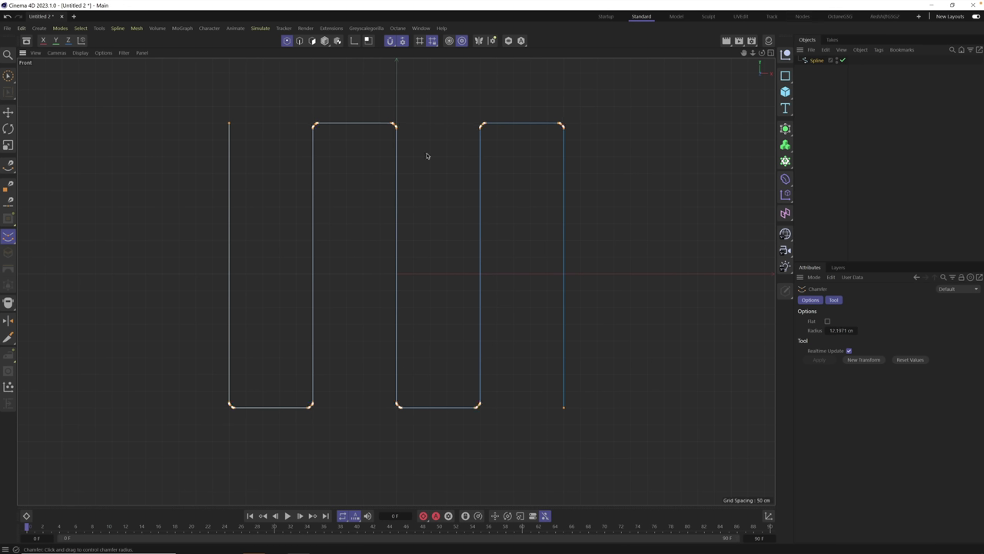
key("ctrl+z")
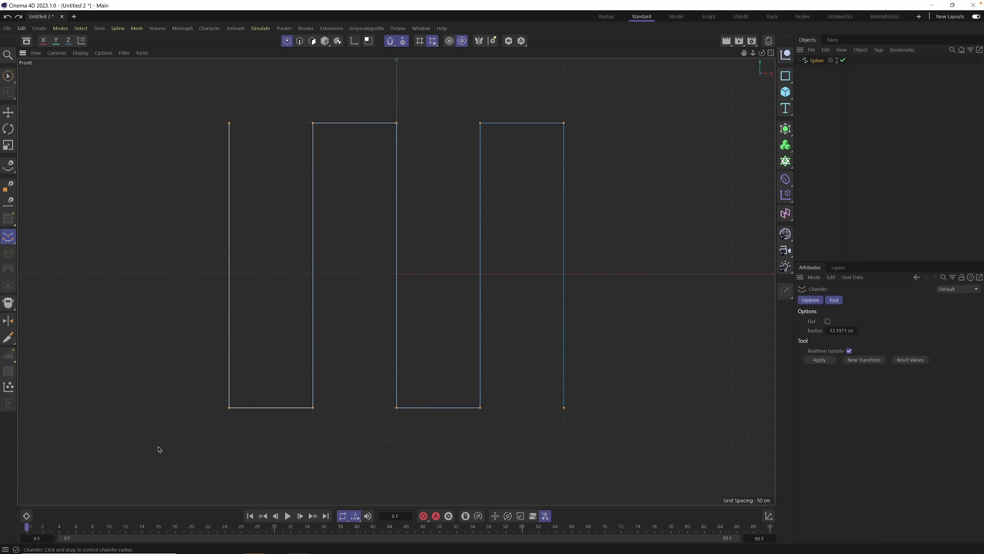
left_click_drag(227, 406, 224, 404)
left_click_drag(431, 274, 479, 315)
key("ctrl+z")
scroll(435, 266, "down", 10)
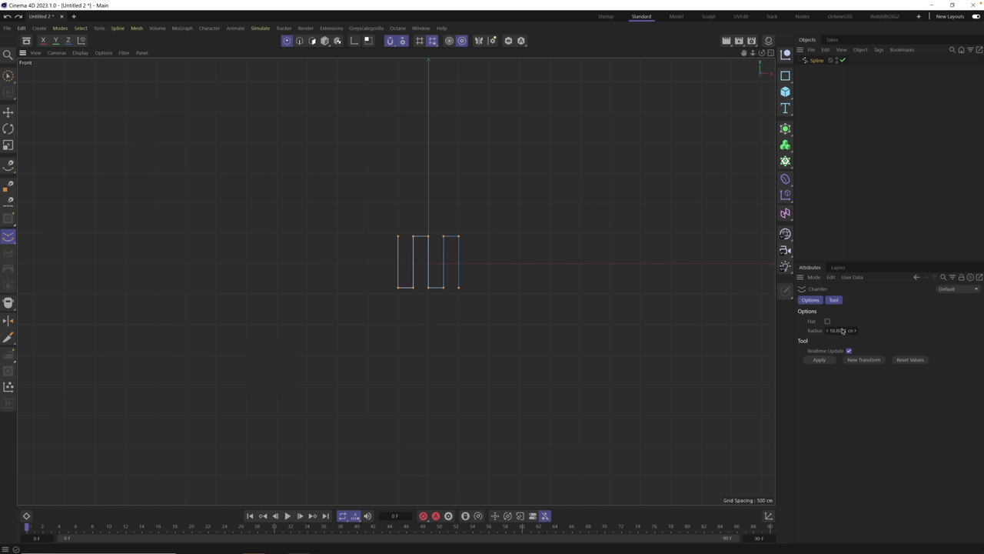
- Chamfer the corners again and enter an exact 400 cm radius
left_click_drag(842, 330, 220, 433)
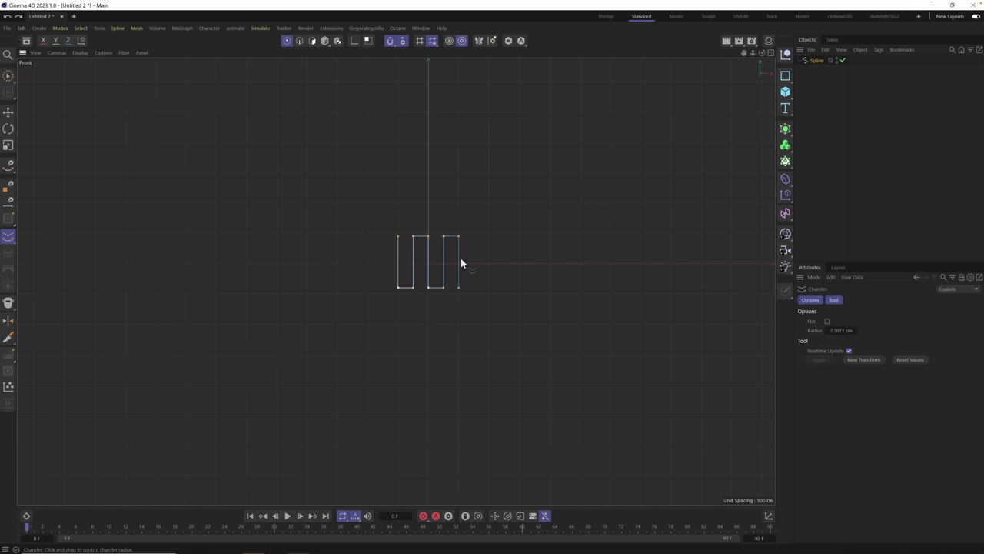
left_click_drag(442, 338, 455, 339)
scroll(421, 279, "up", 10)
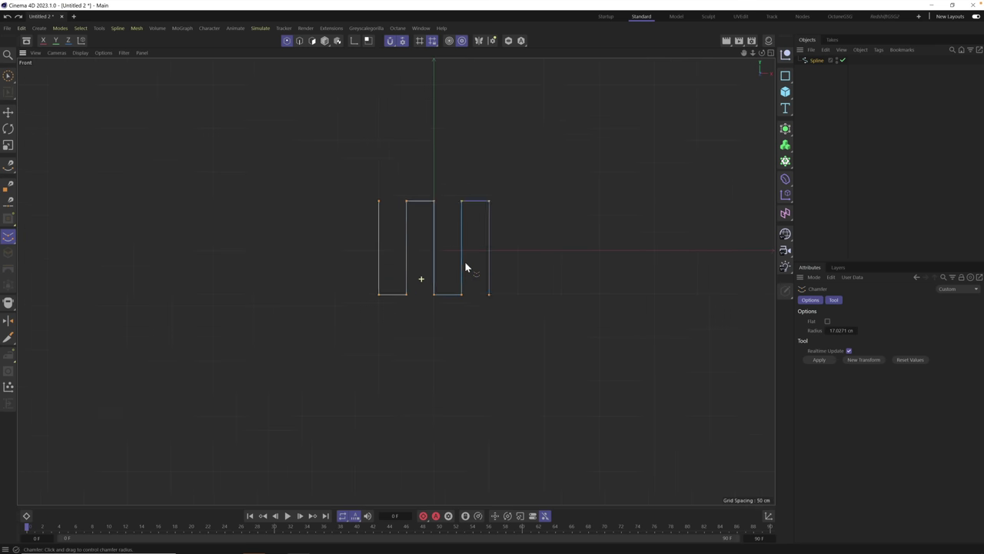
scroll(471, 279, "down", 2)
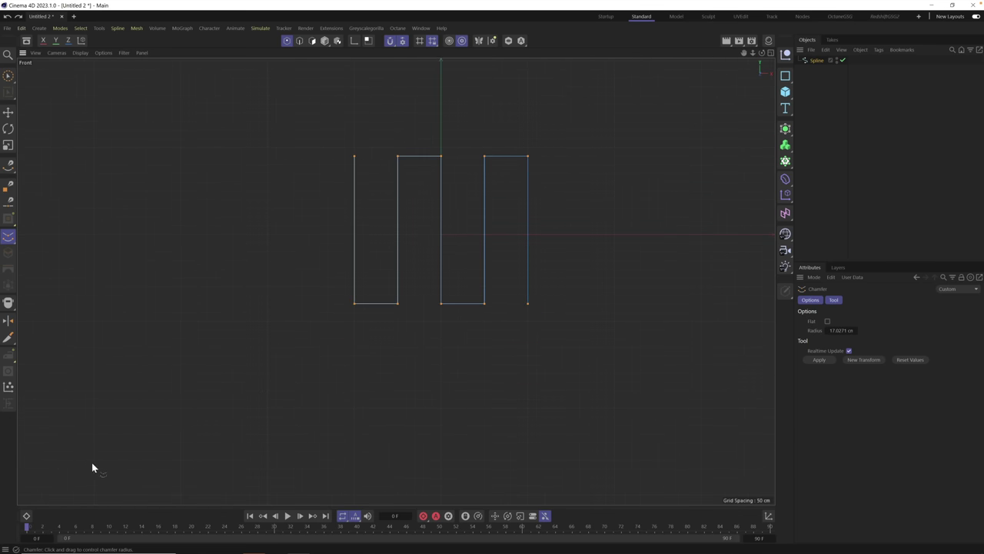
left_click_drag(92, 464, 205, 374)
left_click_drag(374, 210, 661, 8)
left_click_drag(922, 4, 935, 1)
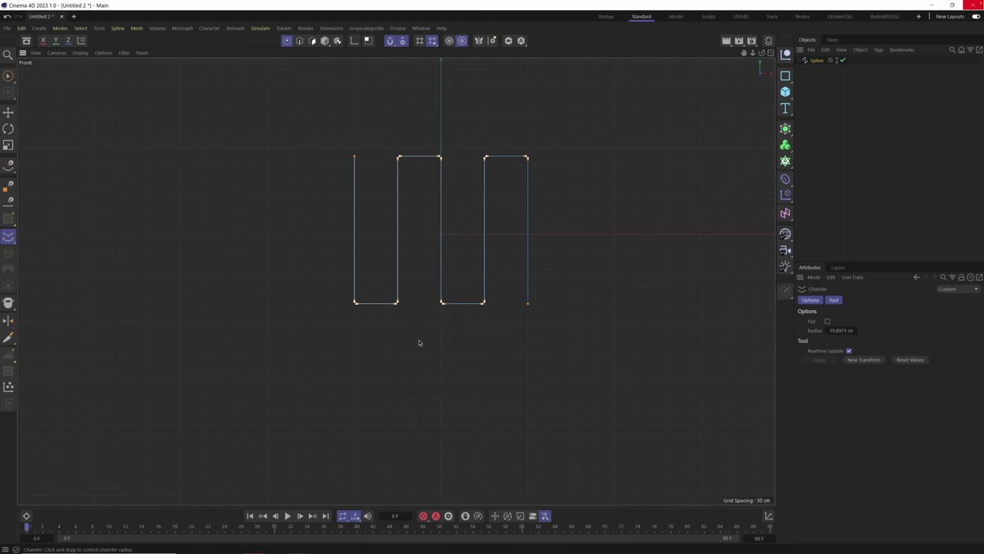
left_click(419, 291)
left_click(841, 331)
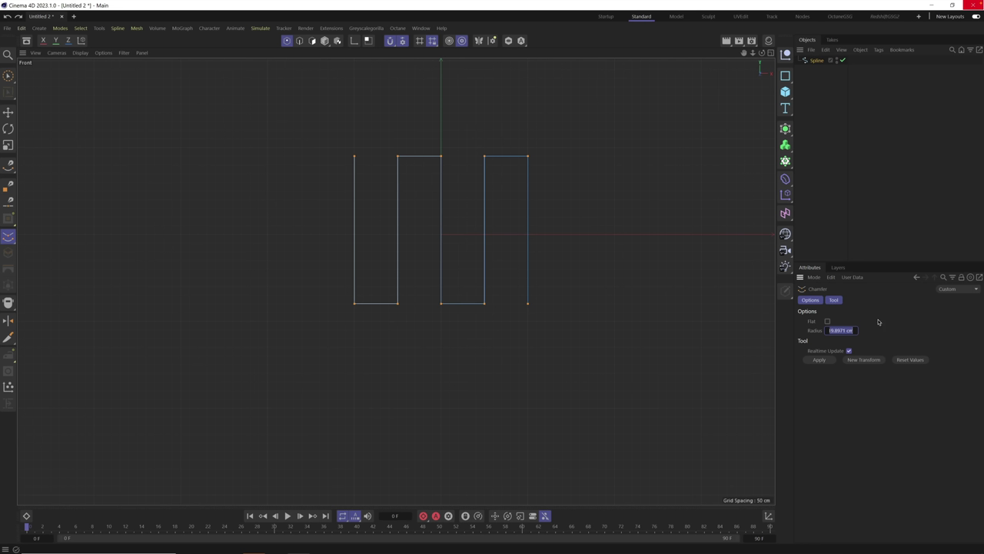
key("BackSpace")
type("400")
left_click(821, 360)
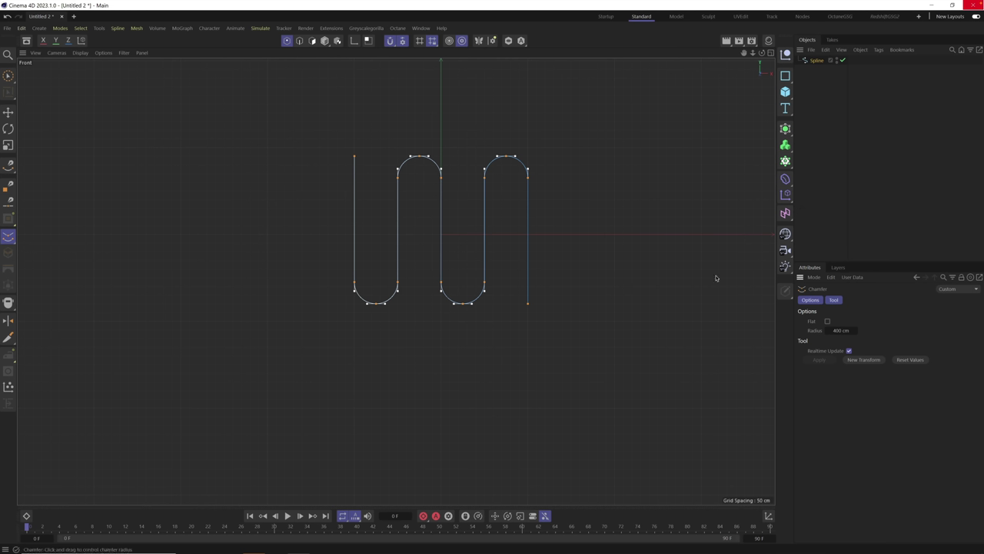
- Deselect the spline and recentre the Front view on the serpentine curve
left_click(821, 123)
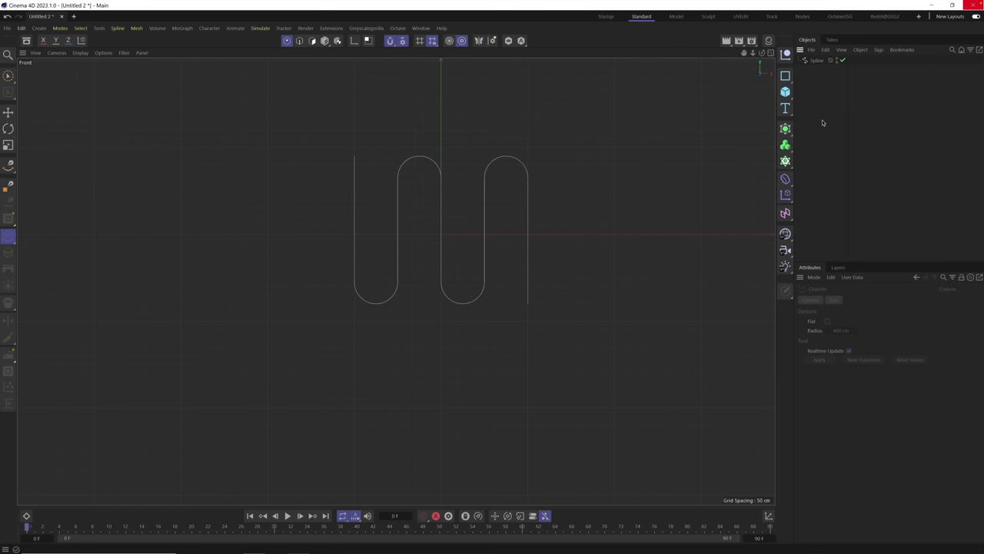
scroll(441, 235, "up", 2)
scroll(483, 226, "up", 3)
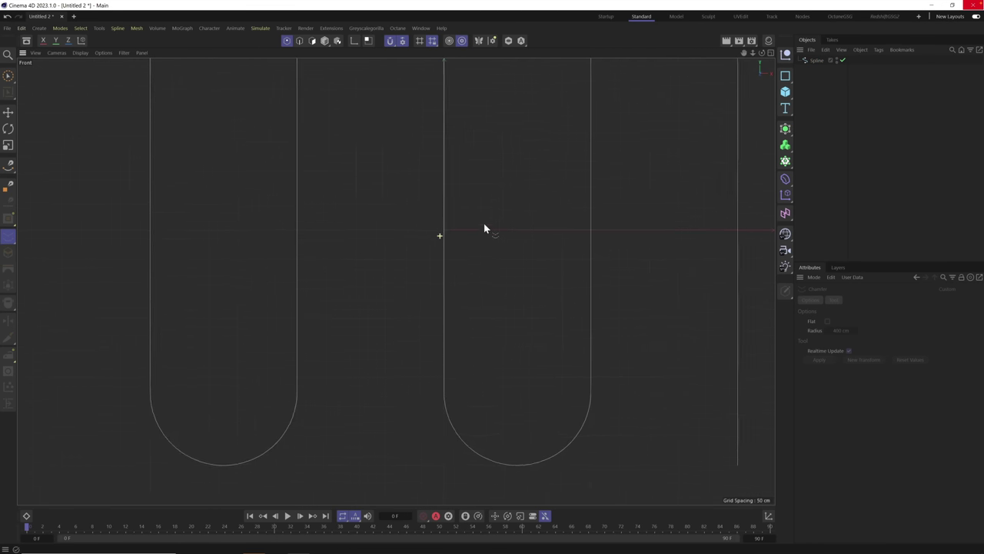
scroll(476, 231, "down", 4)
middle_click_drag(426, 263, 393, 295, "alt")
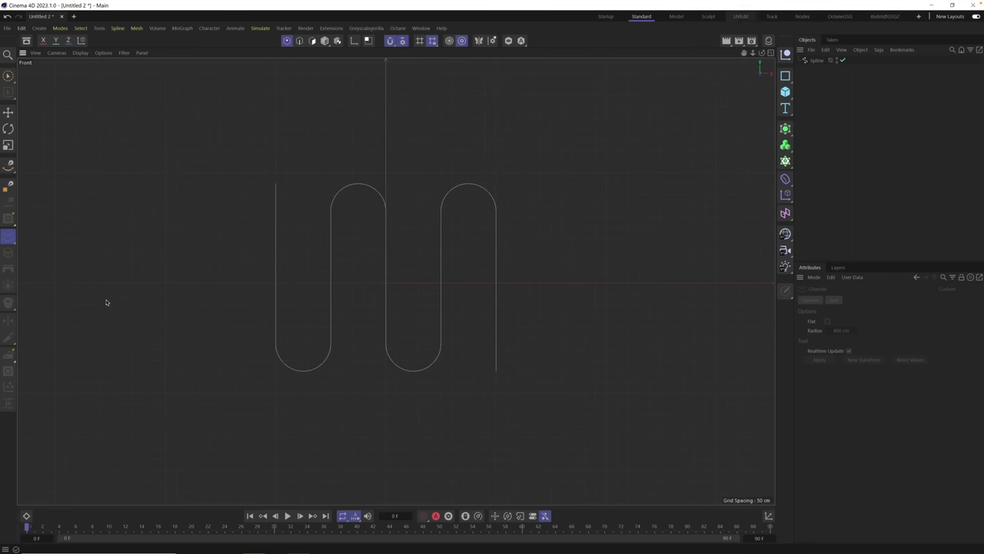
- Add a Capsule with Height 2217 cm and 250 height segments
left_click(785, 92)
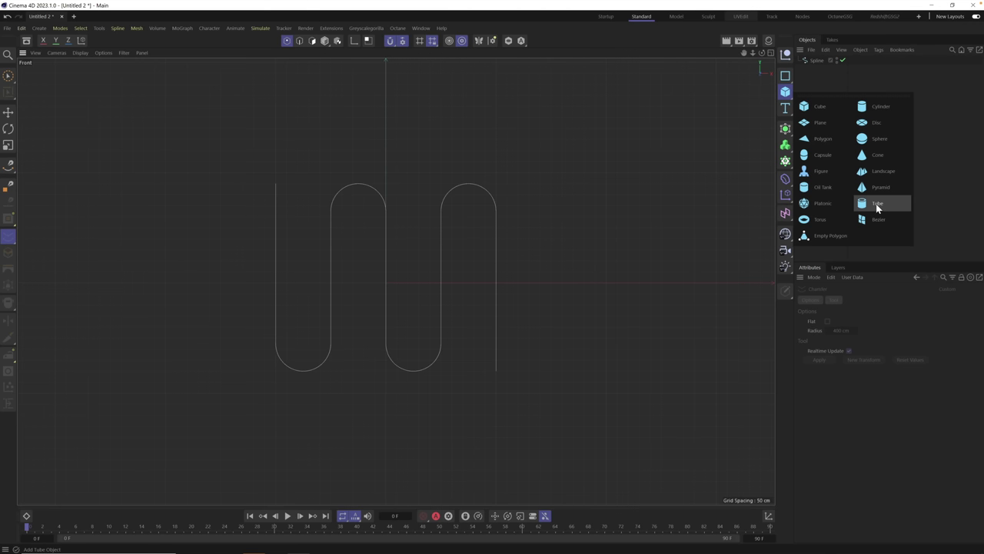
left_click(821, 156)
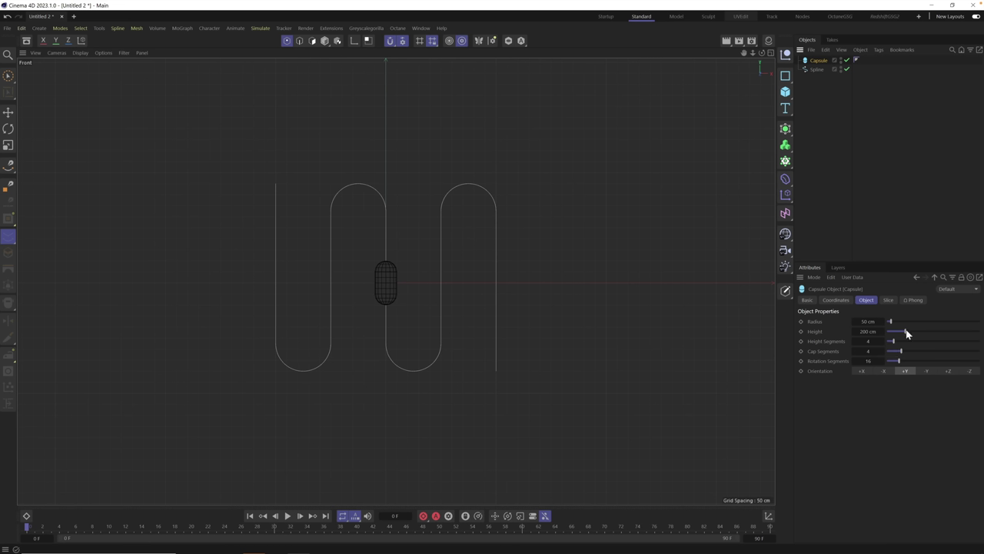
left_click_drag(907, 333, 980, 342)
left_click_drag(867, 343, 981, 350)
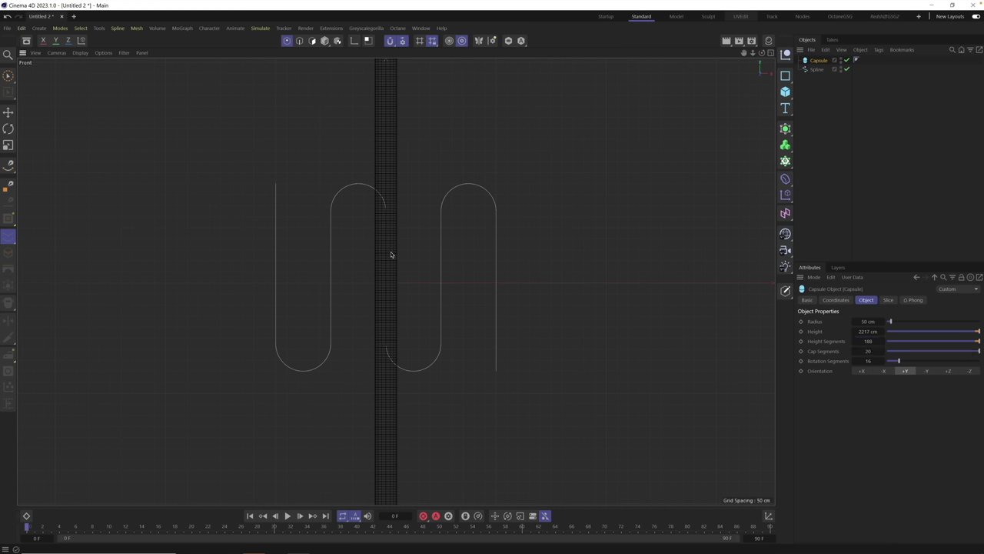
- Set 20 cap and 42 rotation segments, frame the scene, and search Commander for Spline Wrap
scroll(444, 236, "up", 10)
scroll(478, 234, "down", 1)
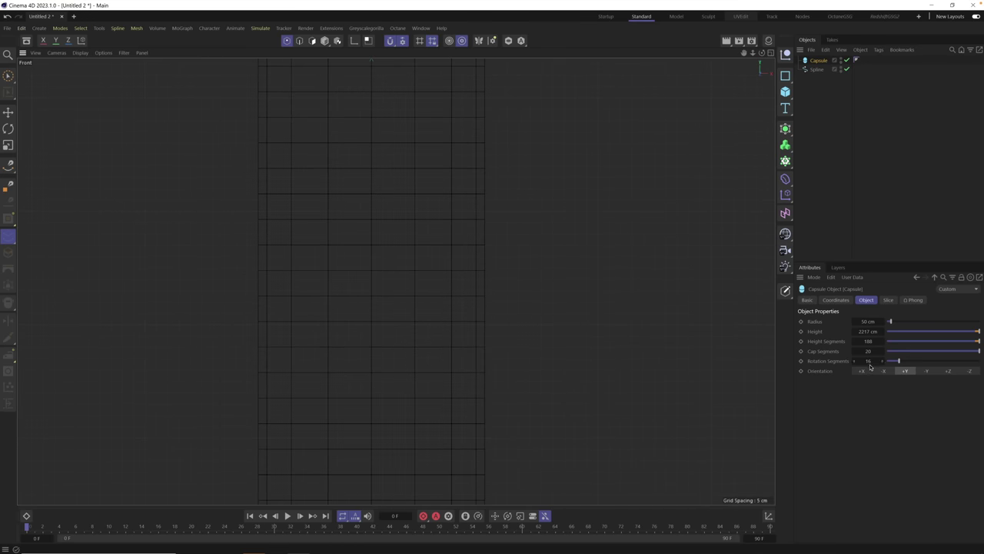
left_click_drag(896, 363, 925, 360)
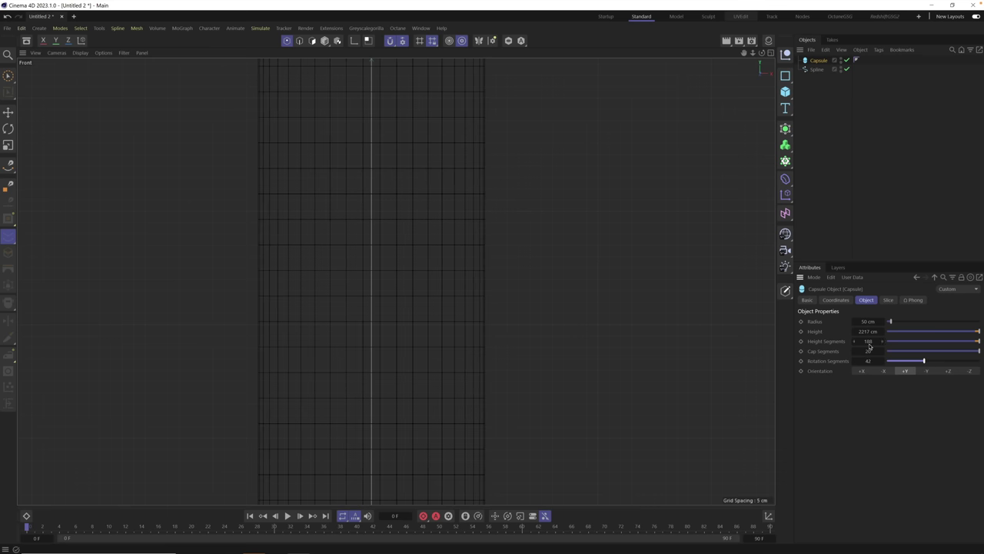
left_click_drag(875, 342, 899, 341)
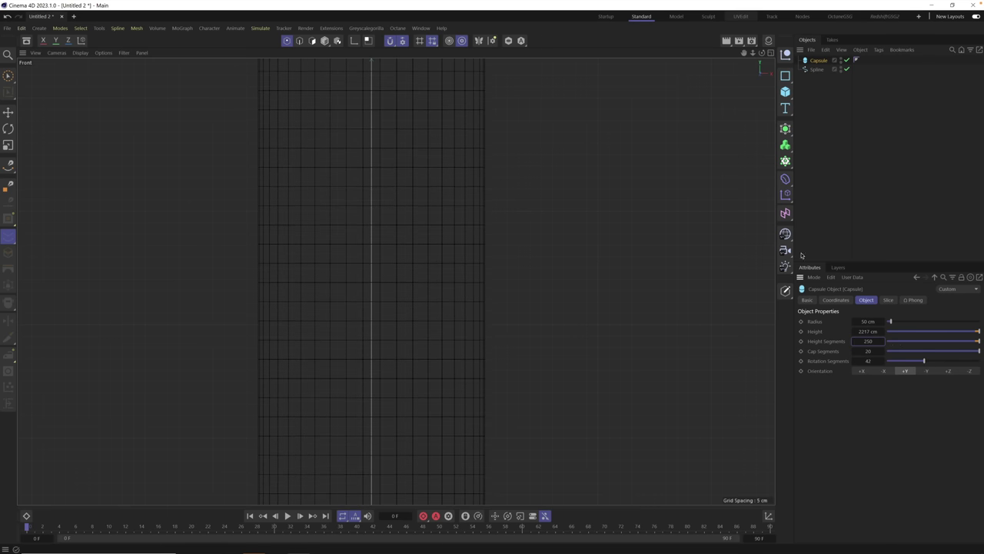
key("h")
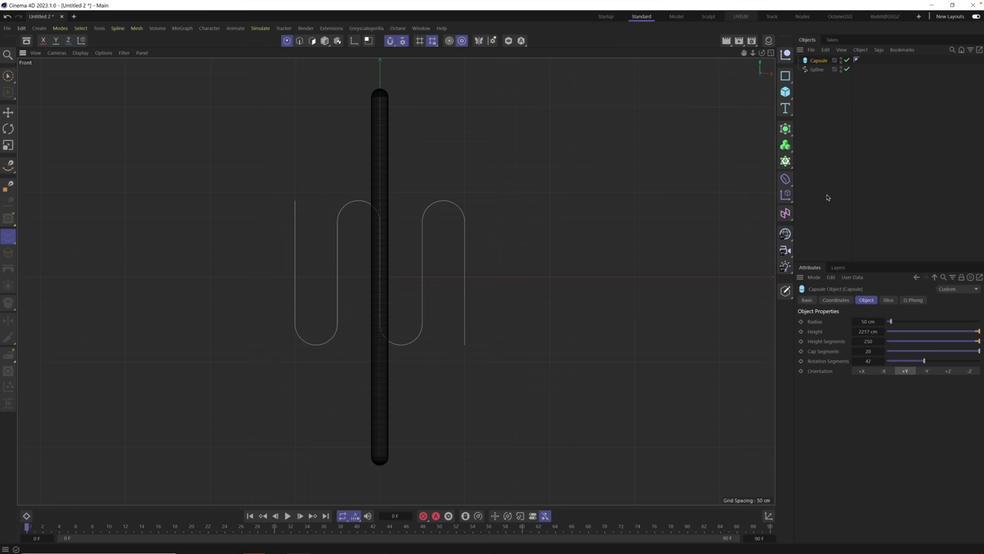
key("shift+c")
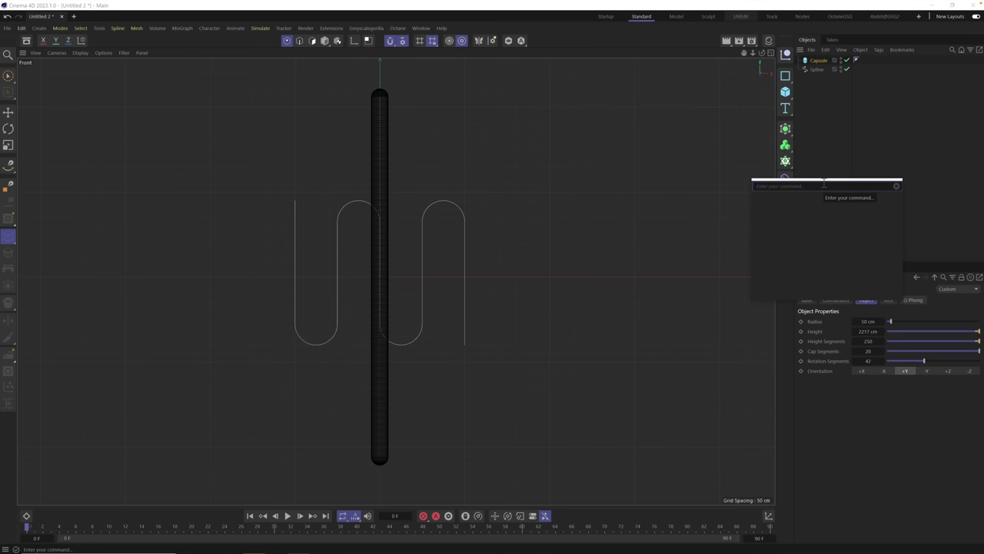
type("spline")
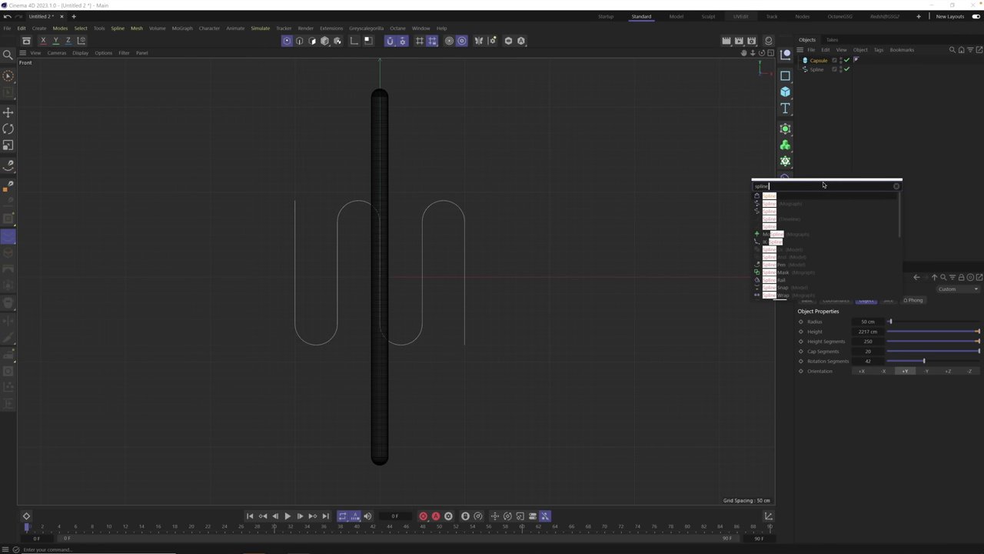
type(" wrap")
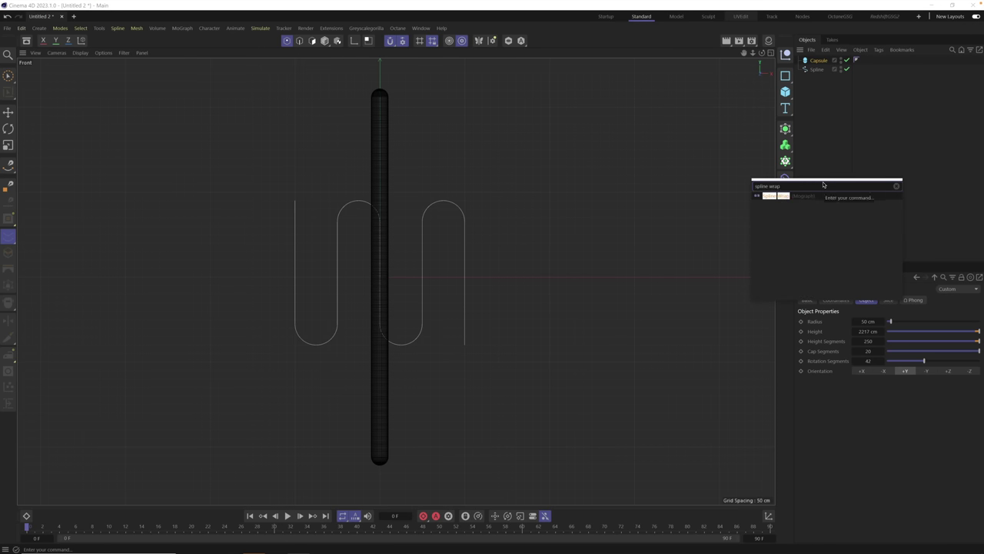
- Create a Spline Wrap under the Capsule, link the serpentine spline, and set Axis to +Y
key("Return")
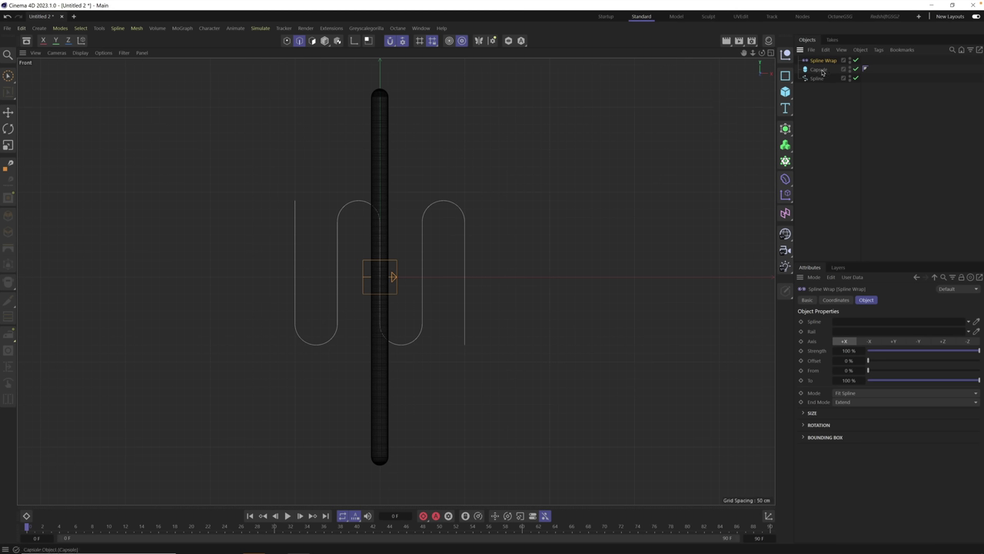
mouse_move(821, 70)
left_mouse_down()
mouse_move(835, 67)
mouse_move(824, 69)
mouse_move(834, 77)
mouse_move(824, 72)
left_mouse_up()
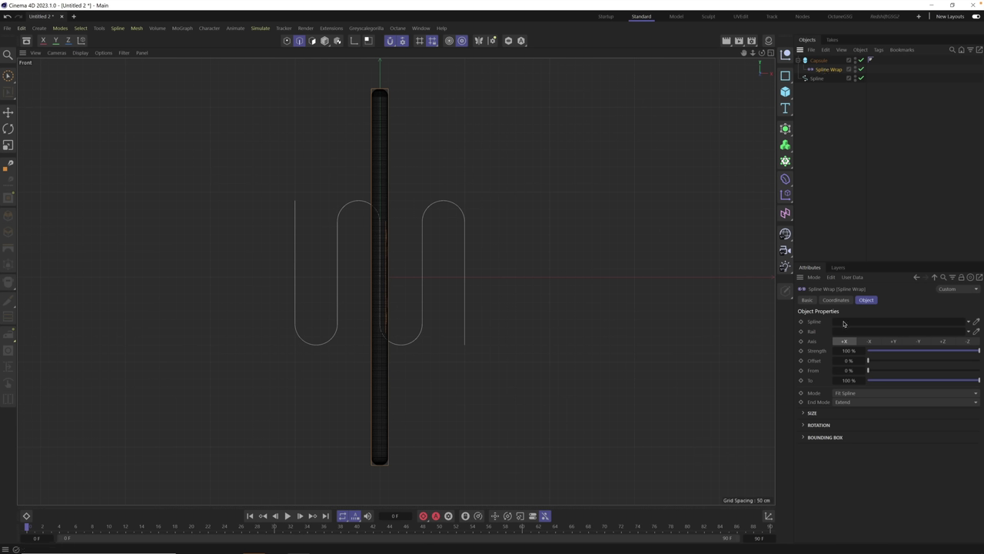
left_click_drag(817, 78, 872, 323)
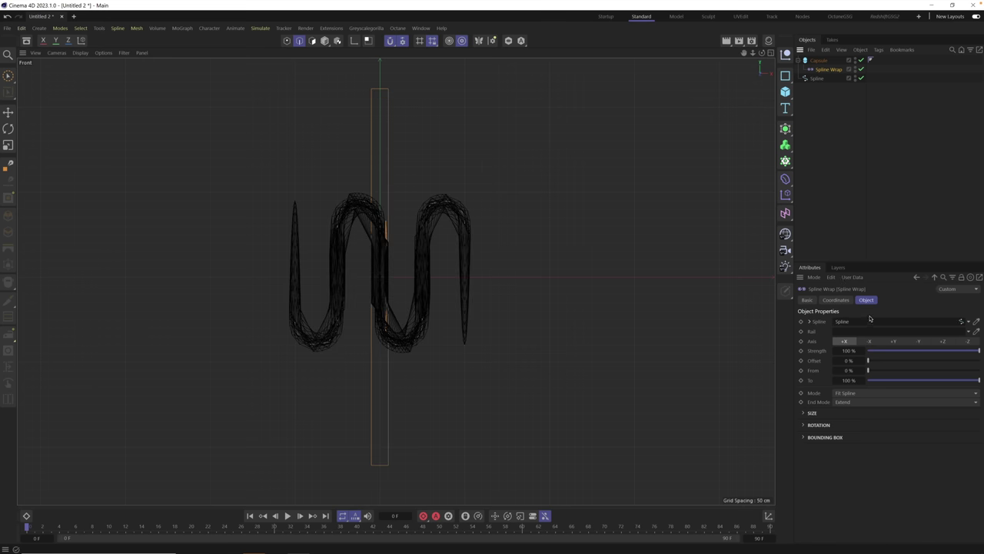
scroll(382, 279, "up", 3)
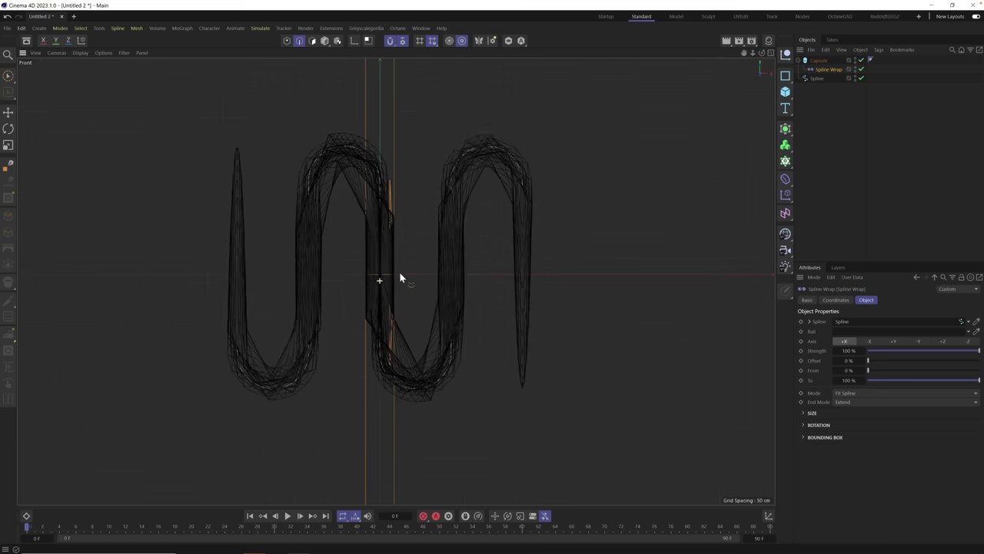
scroll(402, 279, "down", 1)
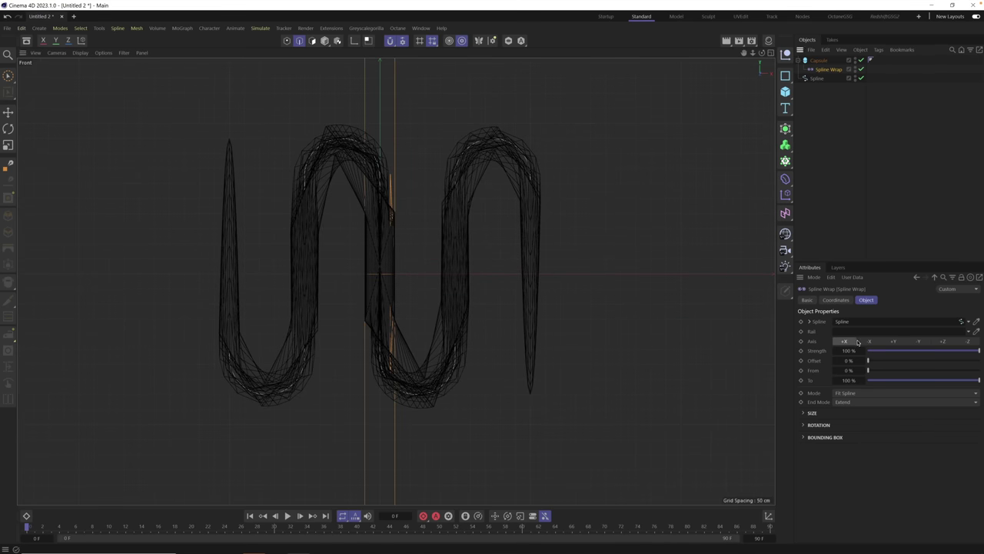
left_click(896, 342)
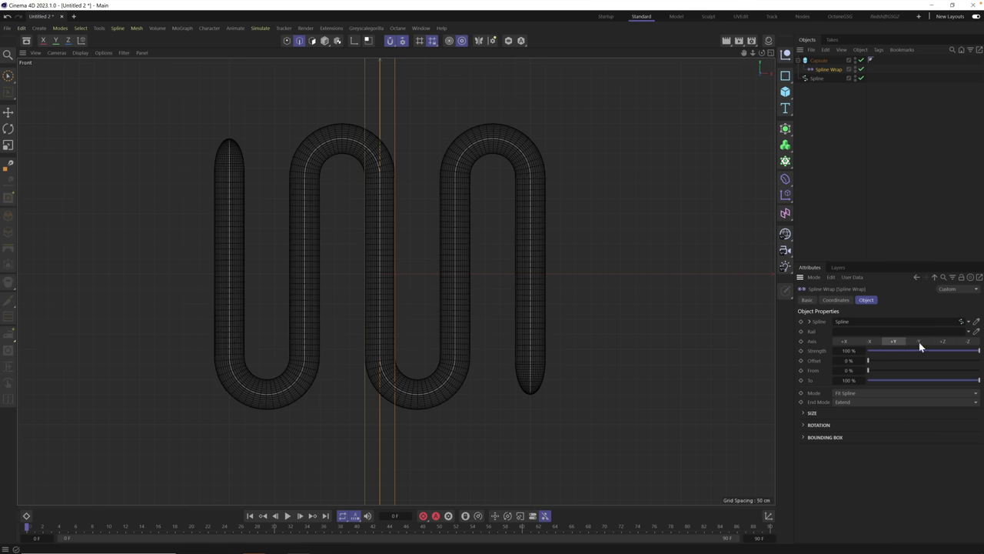
left_click(919, 342)
left_click(895, 340)
- Set the Capsule's Height to 4378 cm and its Radius to about 98 cm
left_click(538, 380)
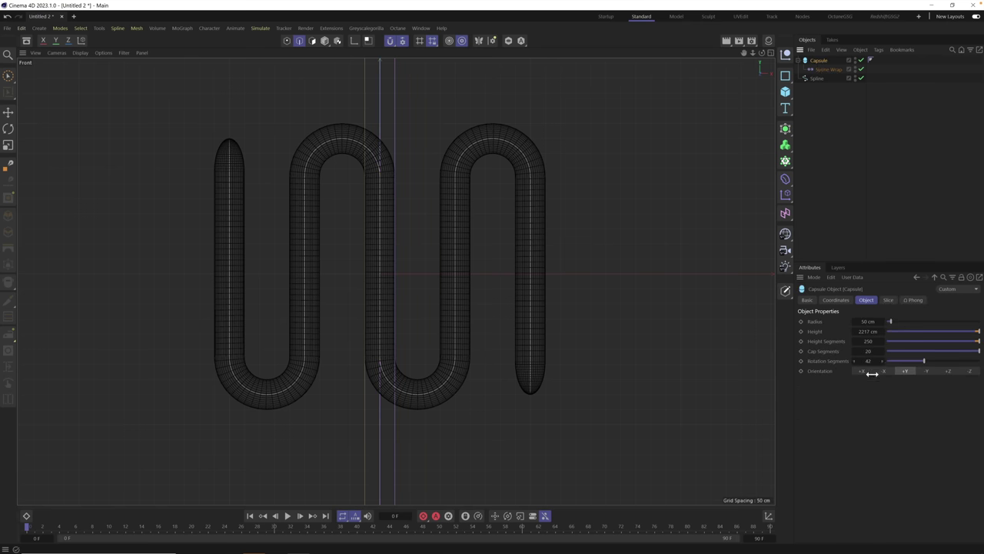
left_click_drag(867, 331, 961, 326)
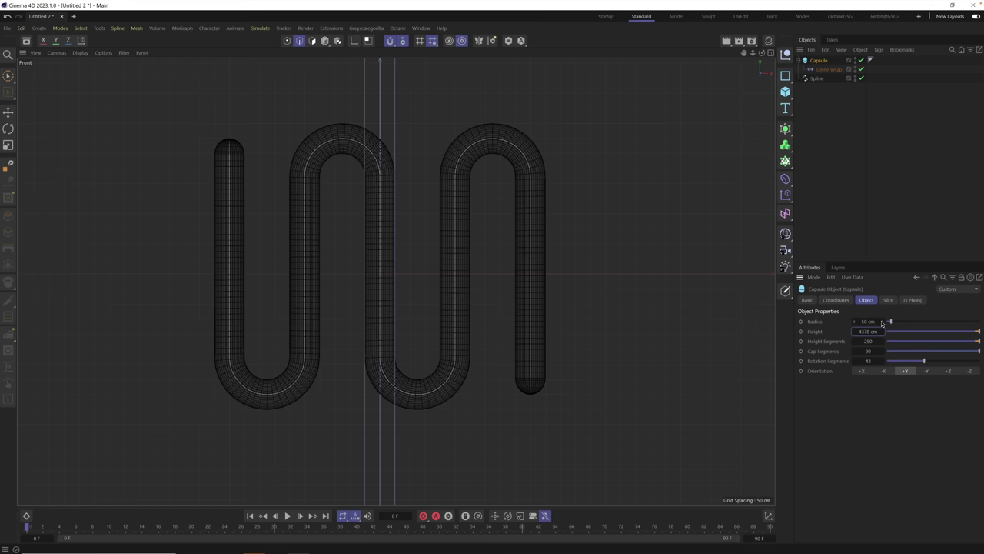
mouse_move(882, 321)
left_mouse_down()
mouse_move(853, 321)
mouse_move(865, 324)
left_mouse_up()
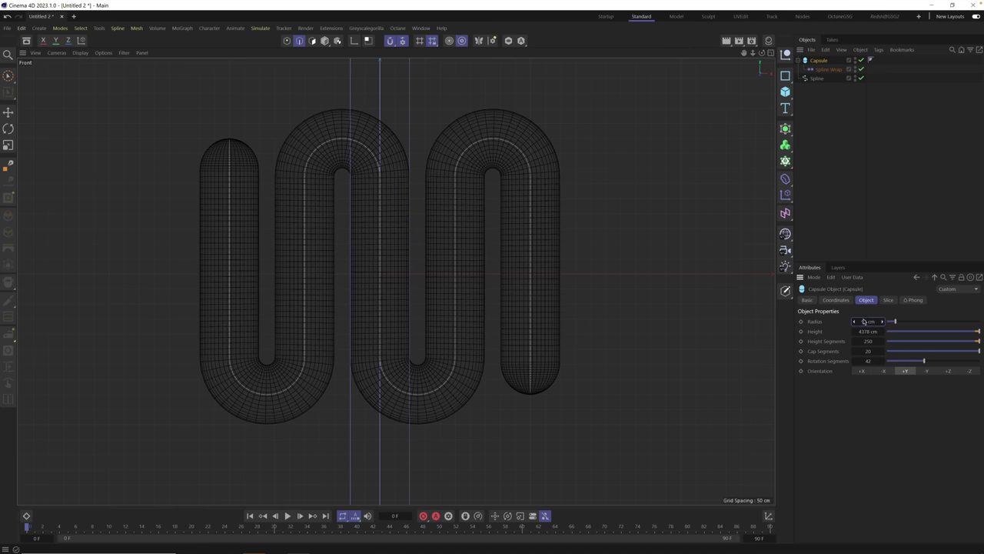
scroll(405, 262, "up", 5)
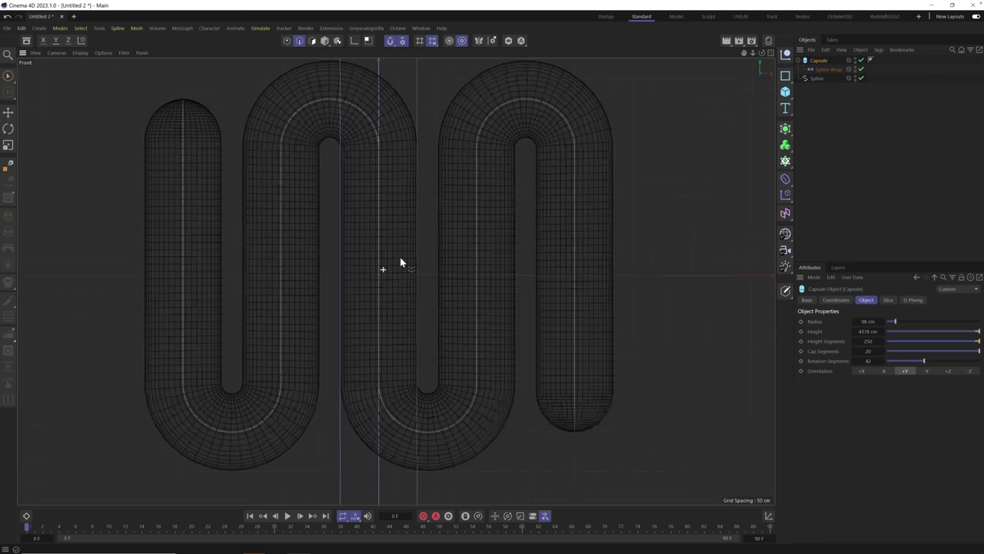
scroll(403, 261, "up", 5)
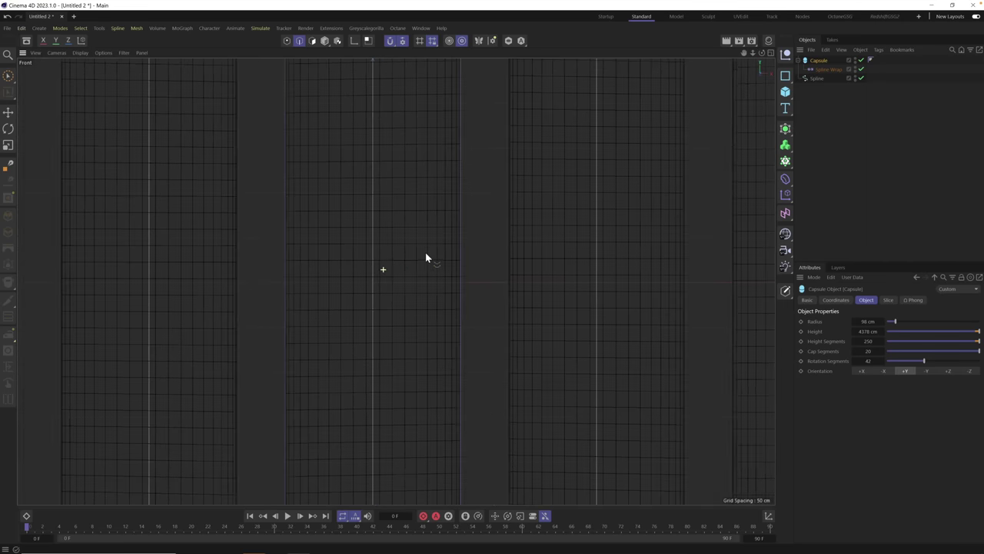
scroll(430, 257, "down", 10)
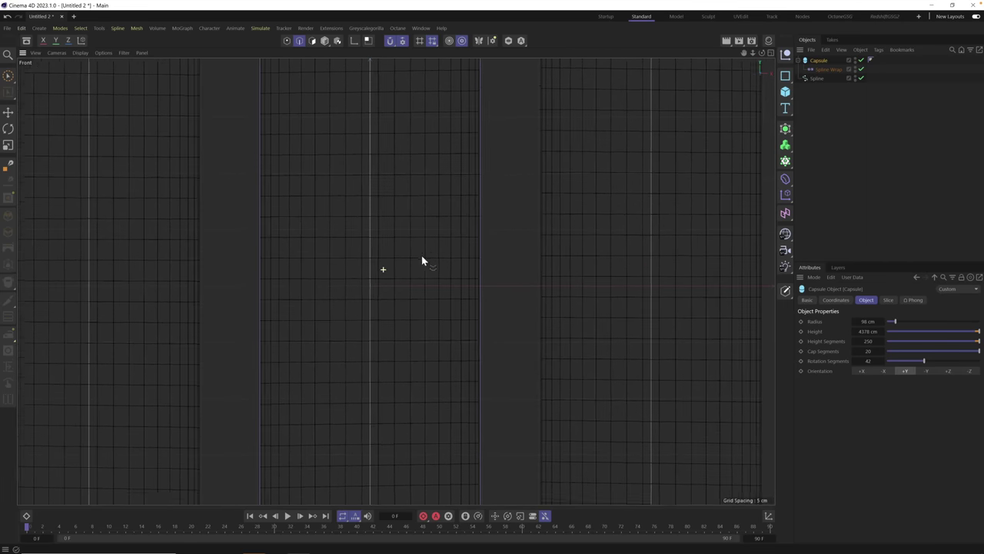
scroll(387, 280, "down", 2)
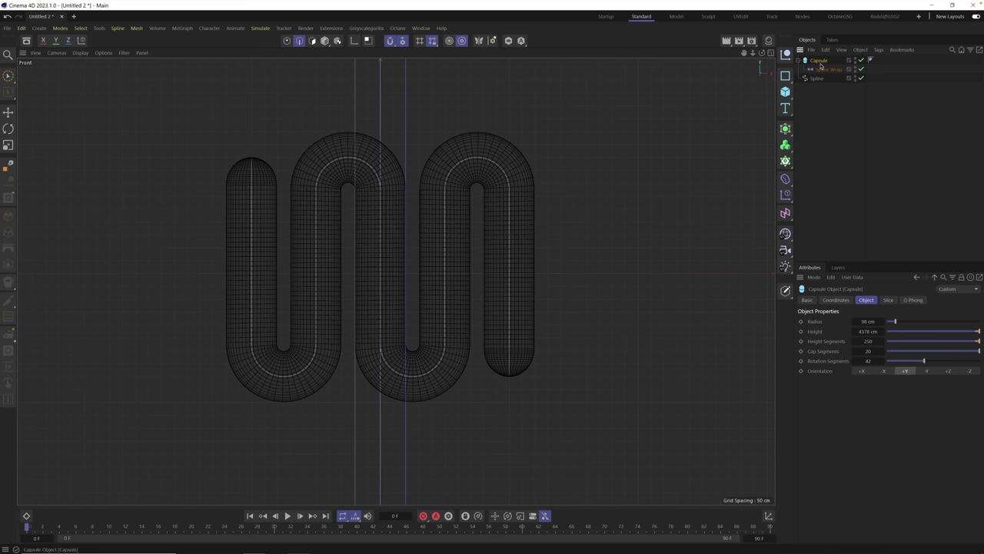
- Duplicate the capsule with its wrap, disable the originals, and convert the copy to polygons
key("ctrl+c")
key("ctrl+v")
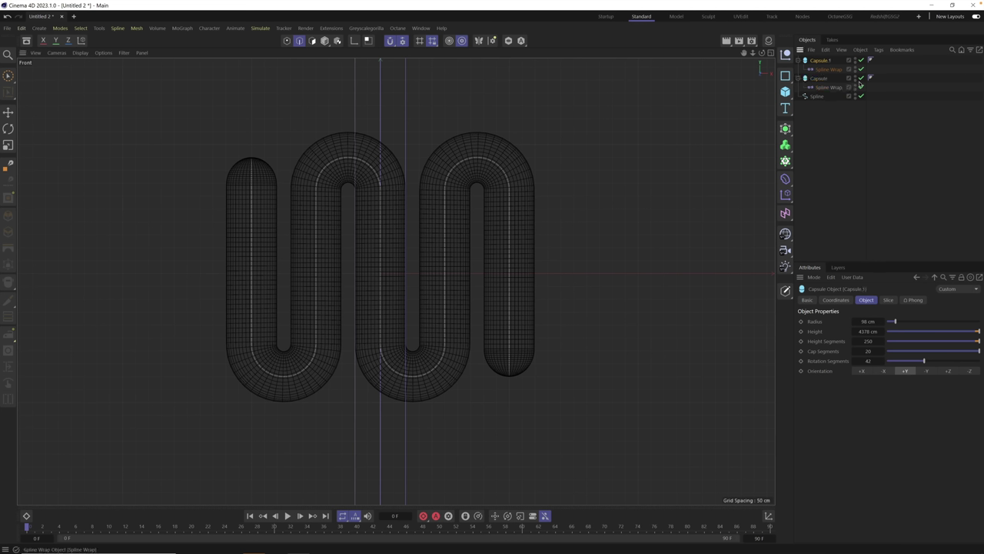
left_click(861, 78)
left_click(861, 86)
key("c")
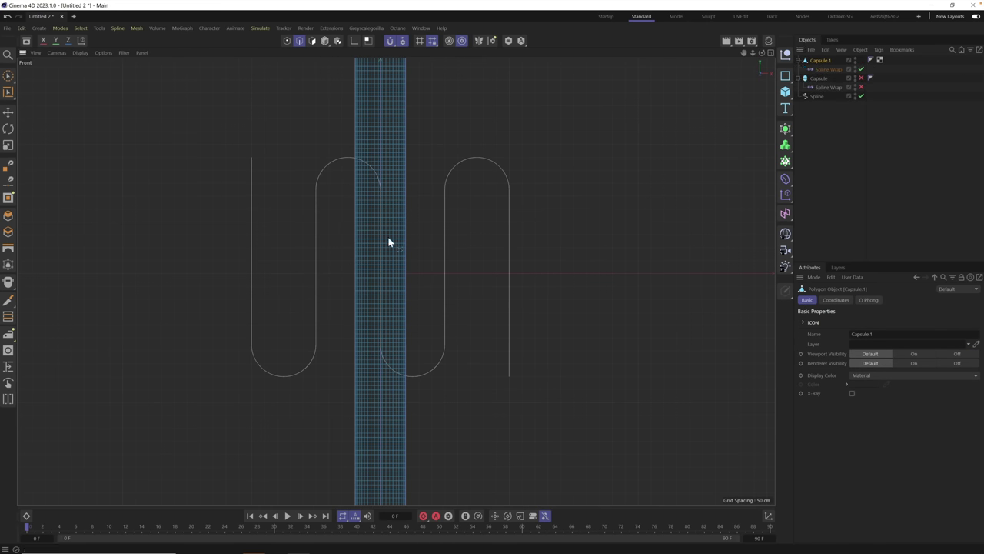
- Pan across the serpentine capsule and select the straight polygon copy Capsule.1
scroll(388, 240, "down", 5)
scroll(373, 257, "up", 3)
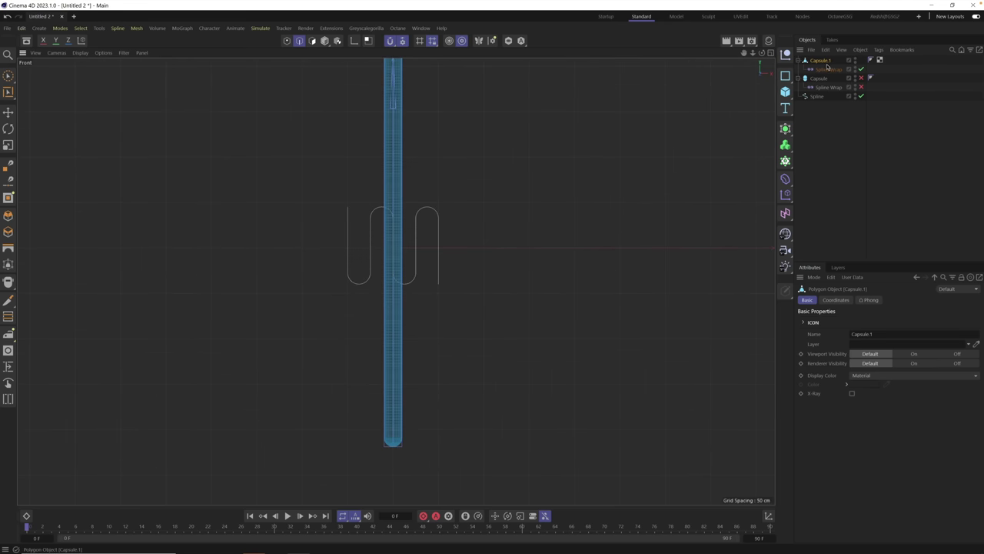
left_click(838, 146)
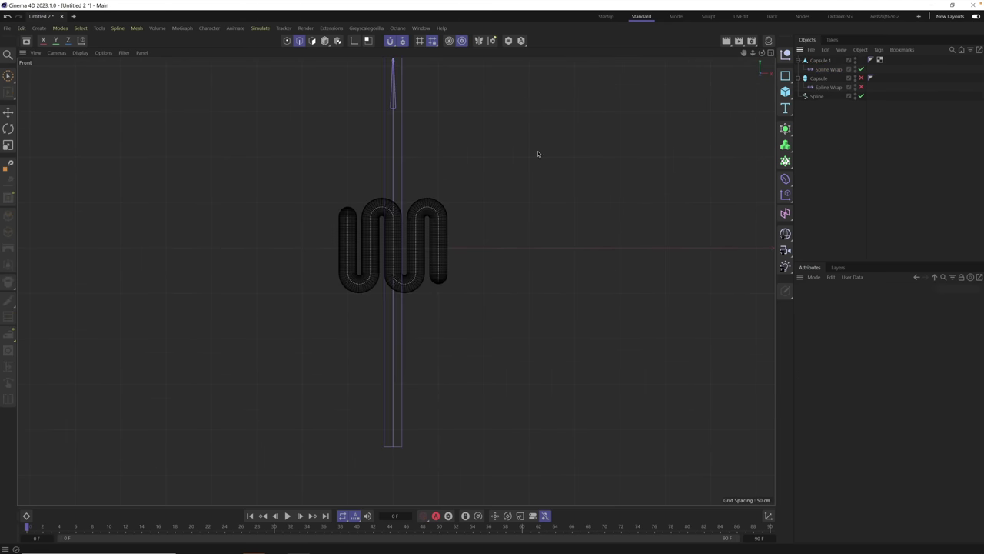
scroll(531, 261, "up", 4)
scroll(352, 218, "down", 3)
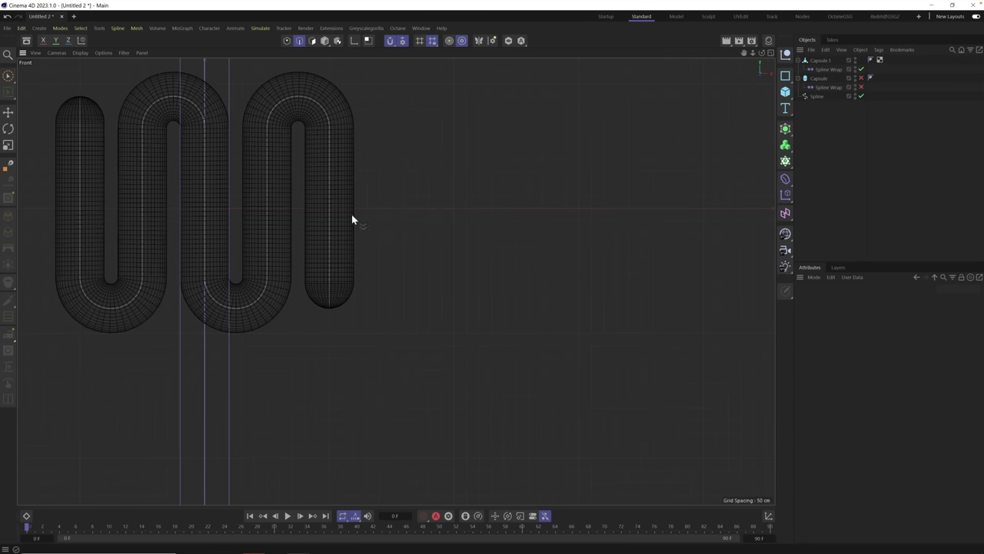
middle_click_drag(352, 218, 521, 281, "alt")
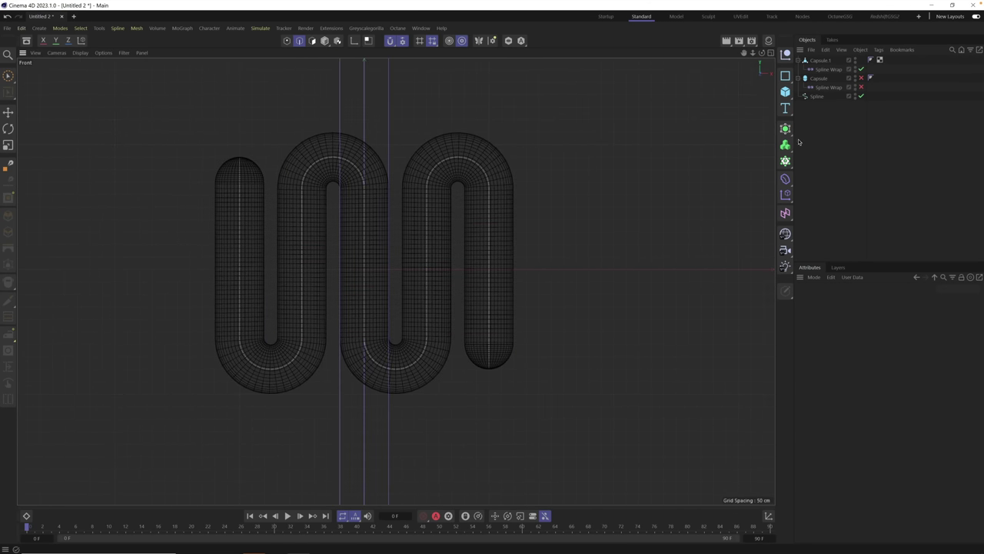
left_click(820, 60)
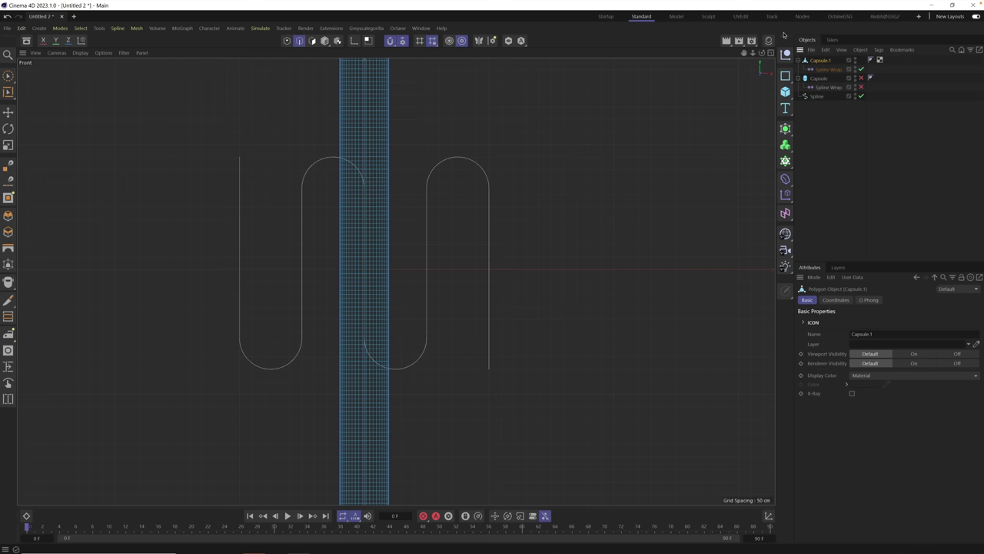
- Switch to the UVEdit layout and adjust the zoom on the capsule
left_click(741, 16)
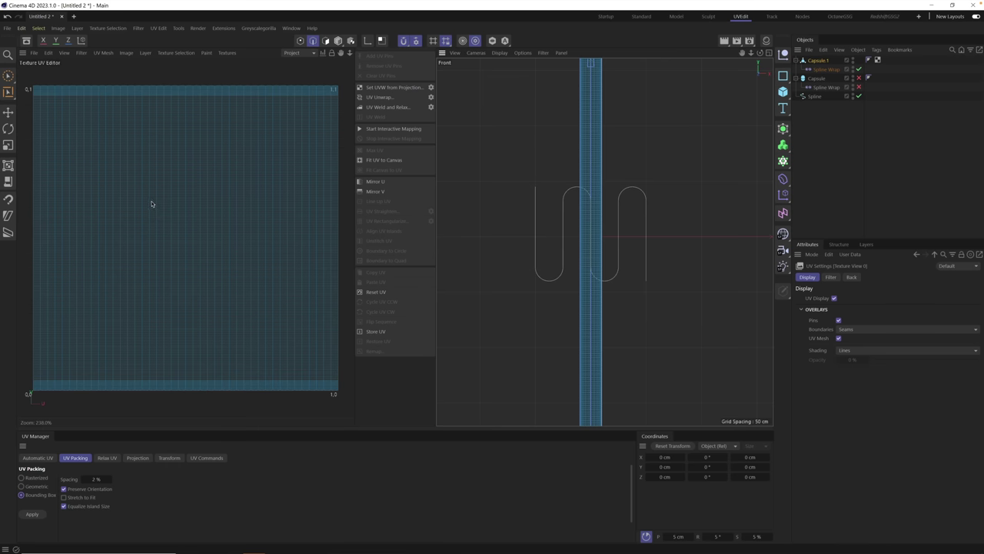
scroll(210, 222, "up", 10)
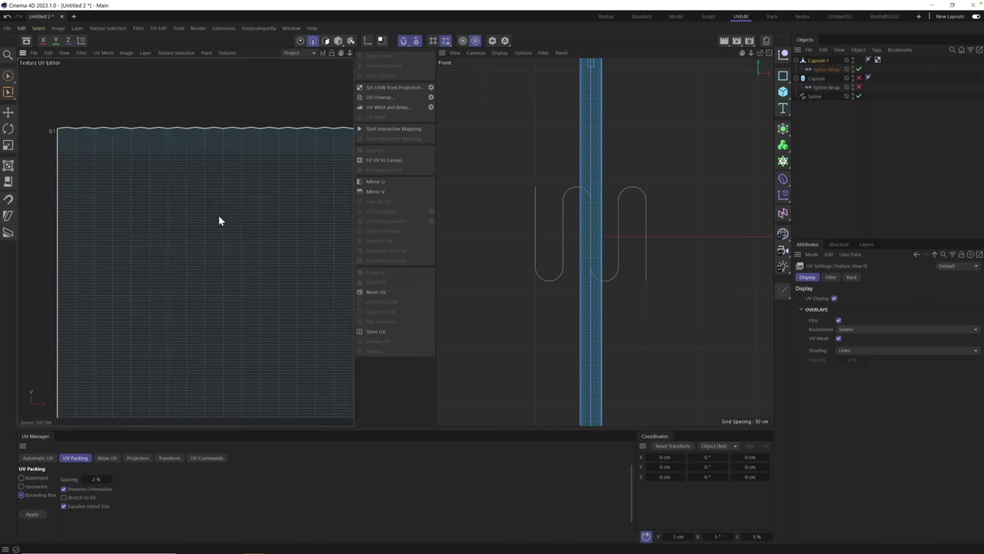
scroll(192, 246, "down", 15)
scroll(185, 248, "up", 4)
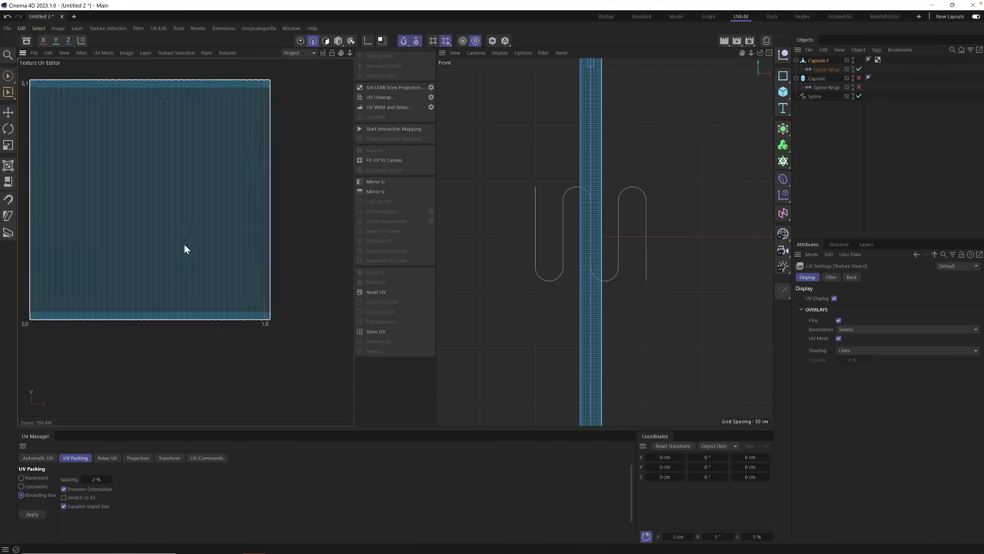
scroll(186, 253, "up", 3)
scroll(186, 254, "down", 2)
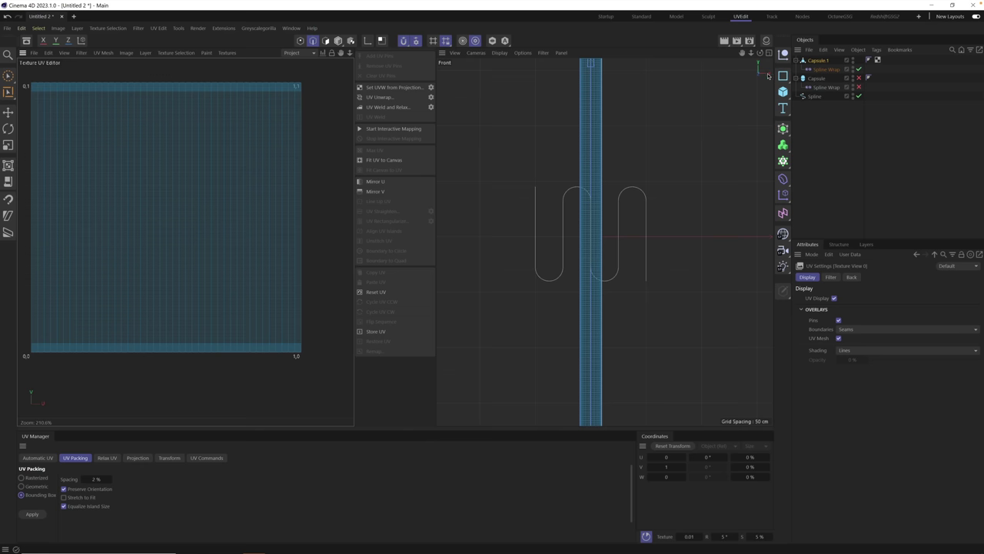
- Maximize the Perspective view with the capsule upright and open the Back tab's Texture list
left_click(769, 53)
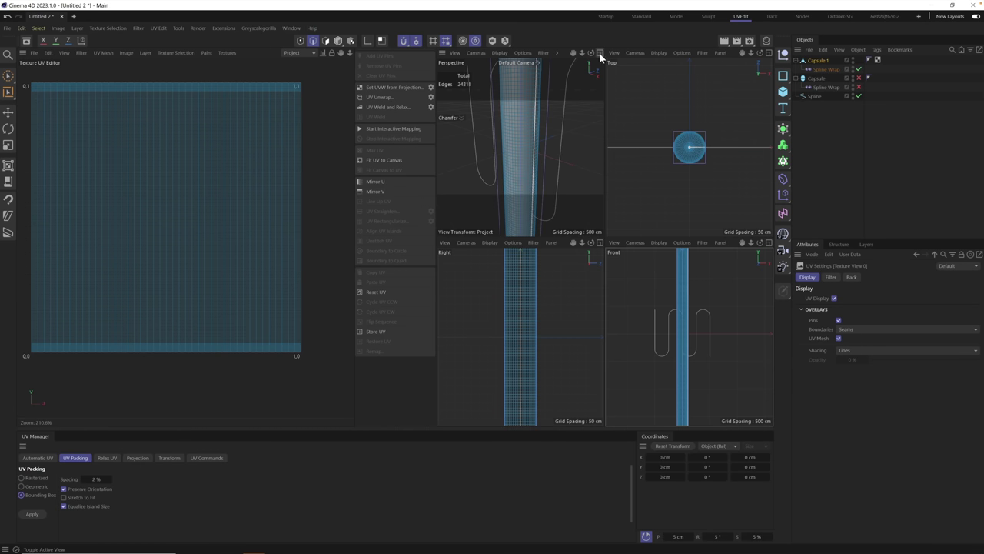
left_click(600, 53)
scroll(677, 227, "down", 10)
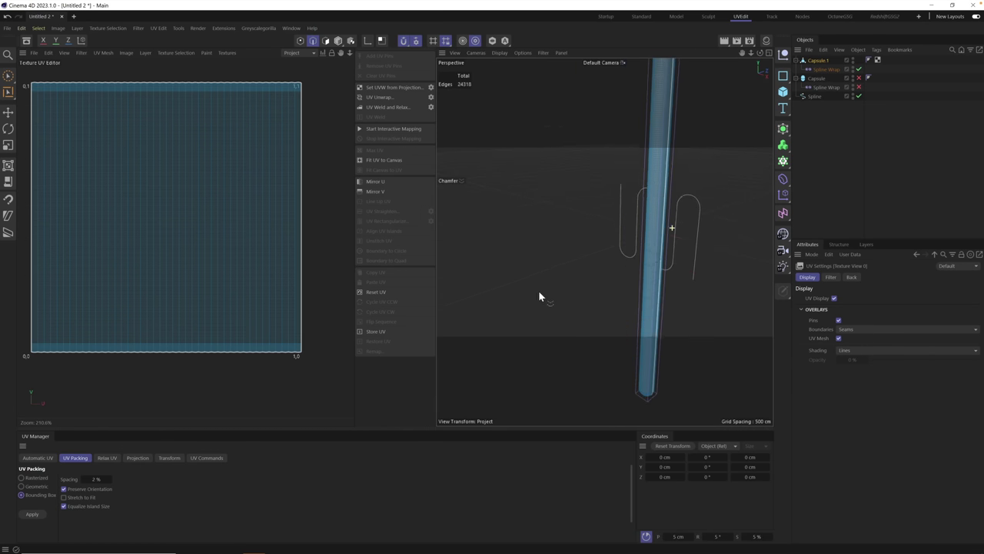
left_click_drag(637, 241, 674, 171, "alt")
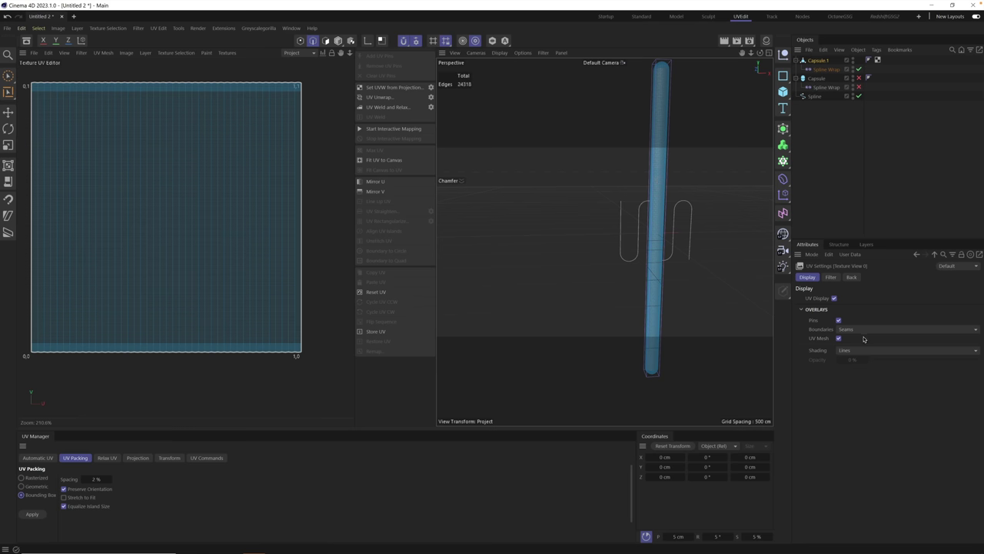
left_click(851, 278)
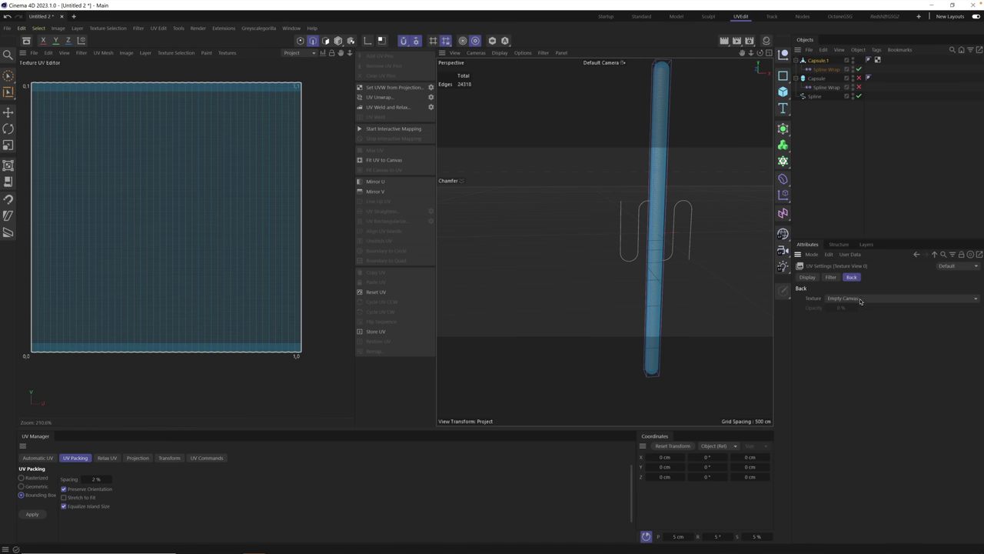
left_click(860, 299)
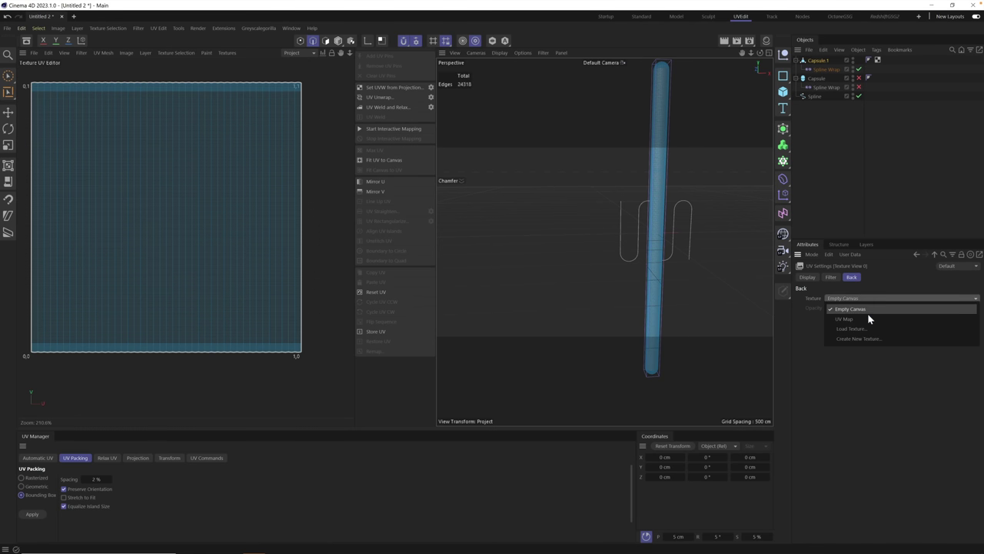
- Show the UV Map checker behind the UVs and select all 12180 capsule polygons
left_click(870, 320)
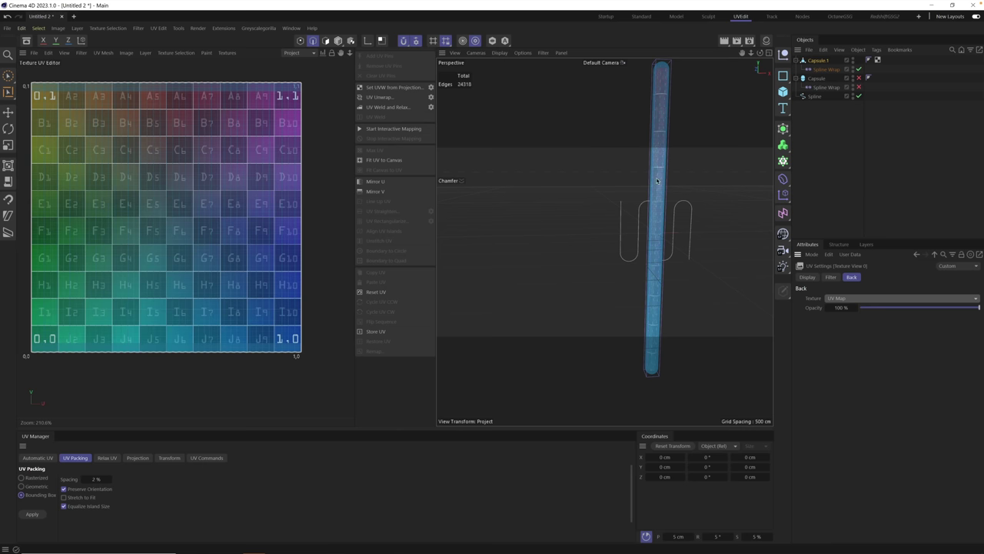
scroll(672, 194, "up", 5)
scroll(774, 166, "down", 3)
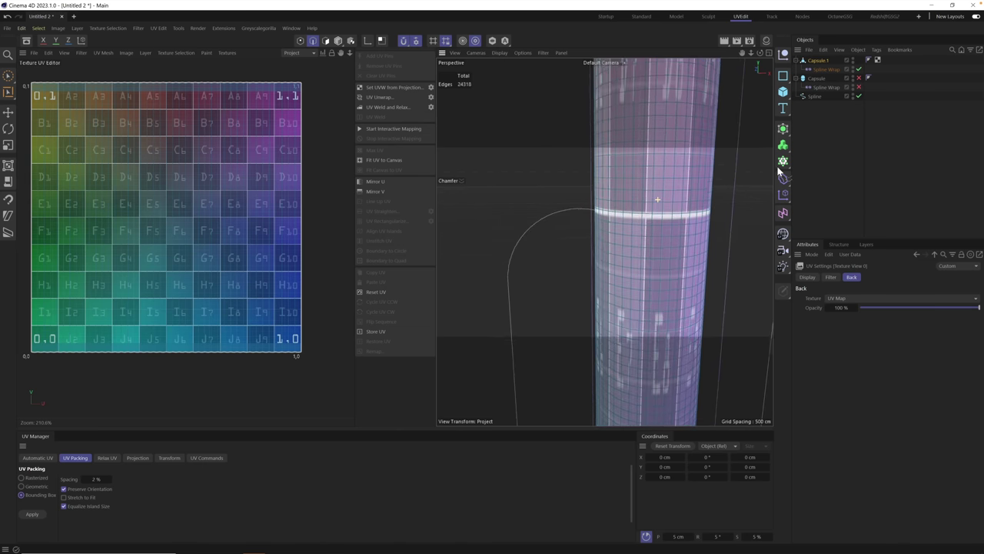
scroll(642, 233, "down", 3)
left_click(642, 238)
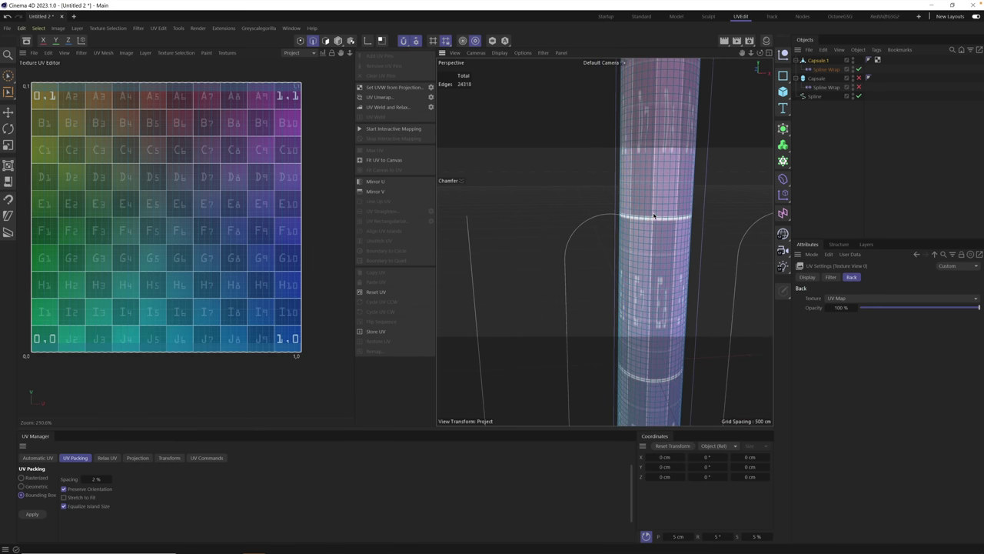
left_click(325, 41)
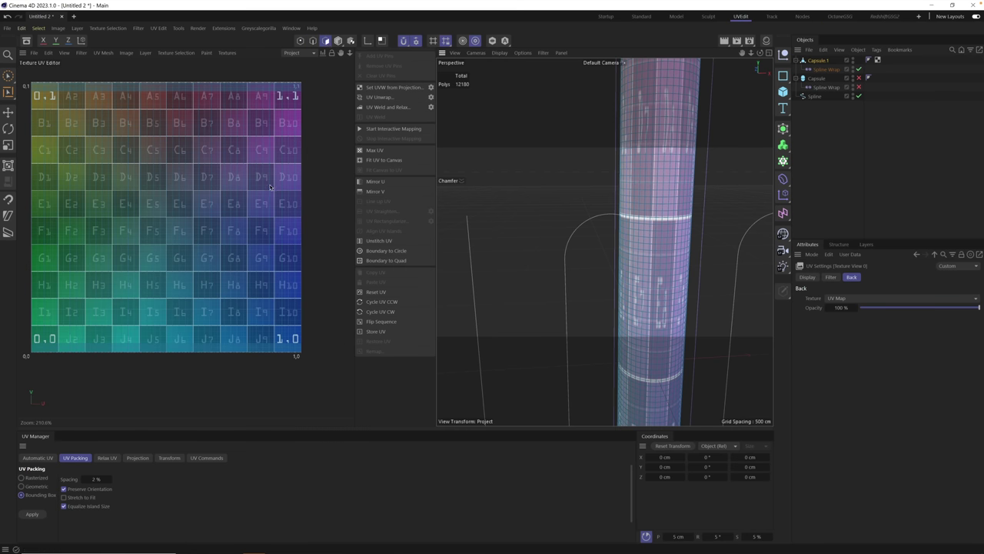
key("ctrl+a")
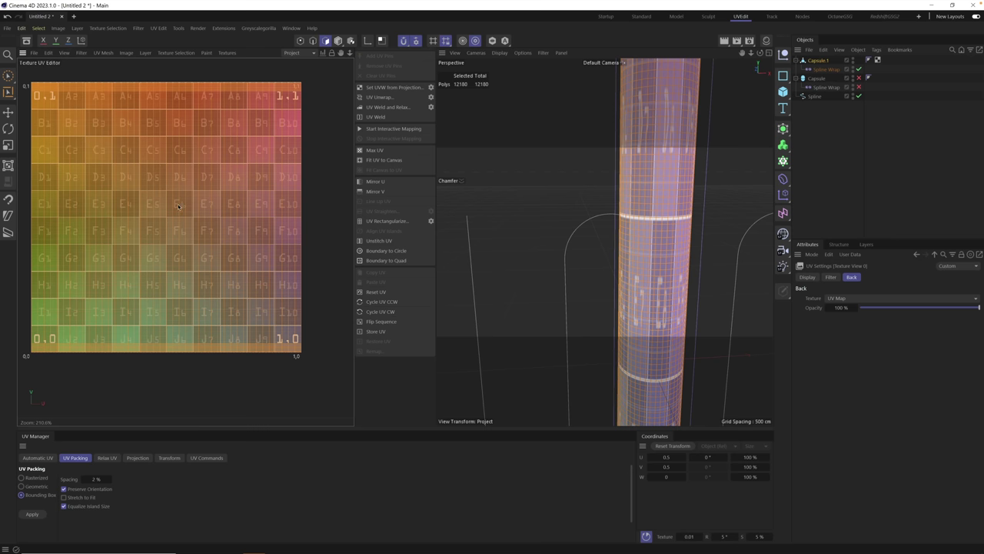
- Apply a 0.9 horizontal UV scale to the capsule's UV shell a dozen times
left_click(170, 457)
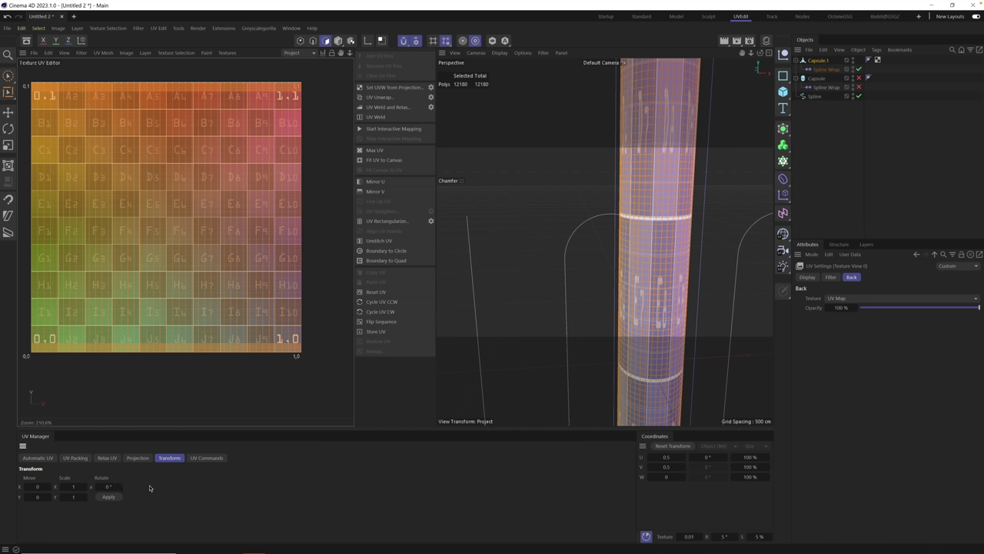
left_click(73, 487)
type(".9")
left_click(109, 496)
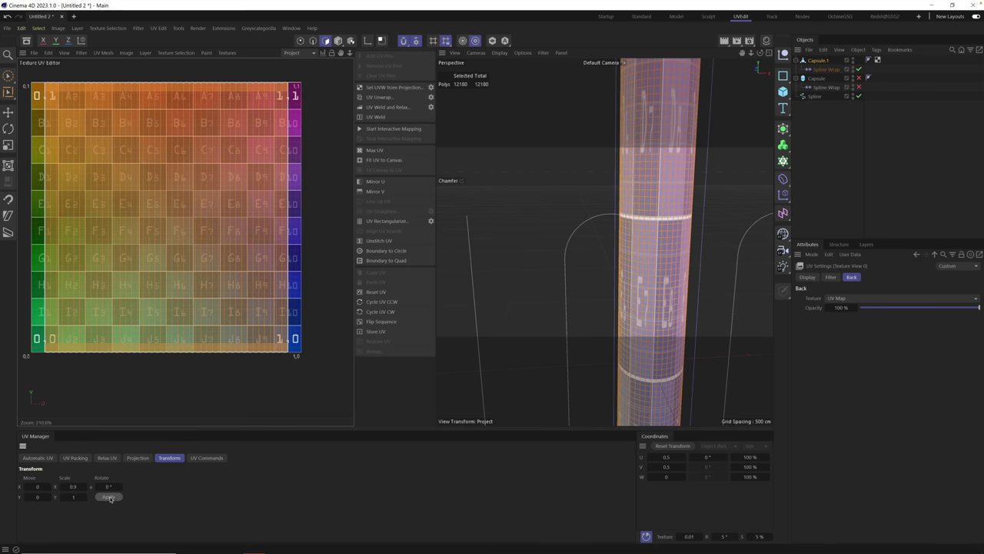
left_click(110, 497)
left_click(112, 498)
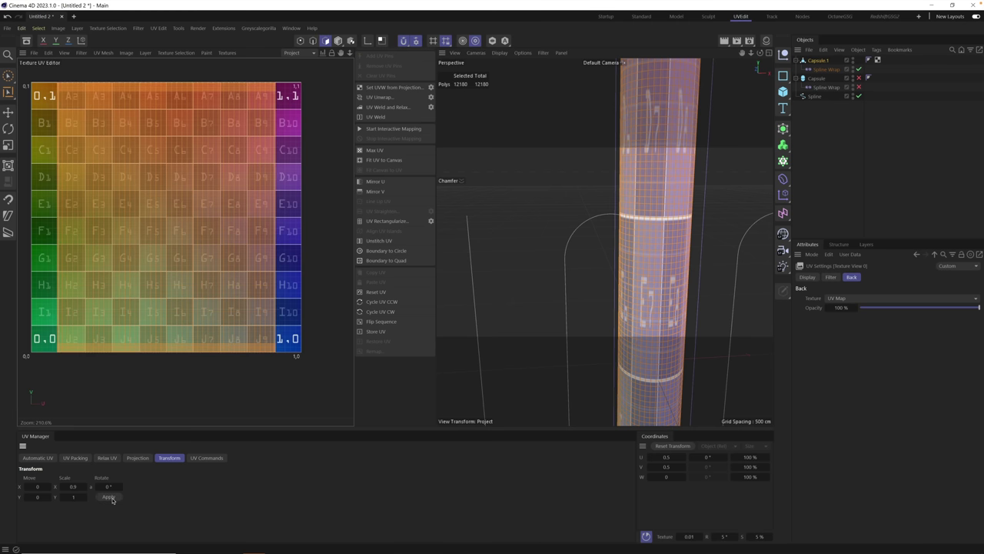
left_click(112, 499)
left_click(112, 499)
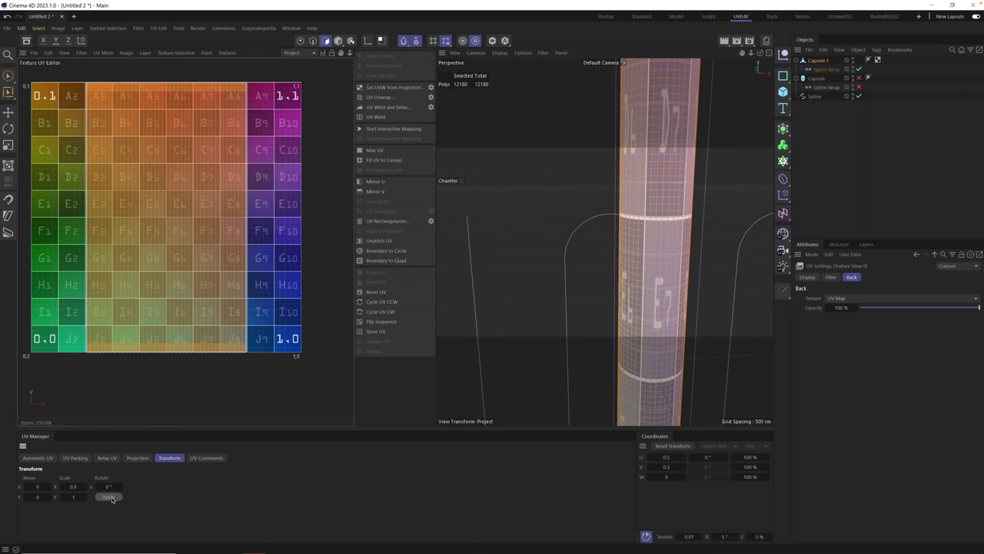
left_click(113, 498)
left_click(112, 497)
left_click(112, 498)
left_click(112, 497)
left_click(113, 497)
left_click(112, 497)
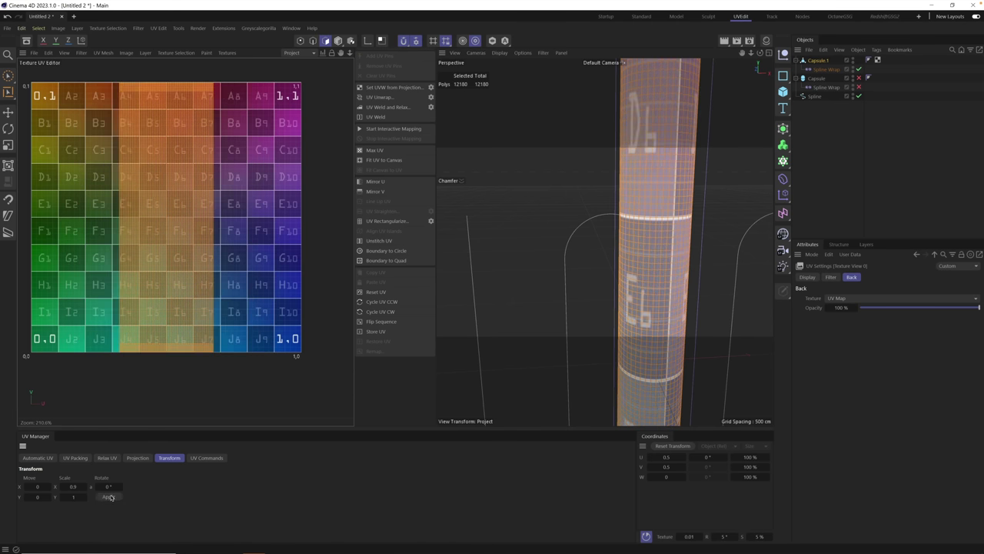
left_click(112, 497)
left_click(113, 498)
left_click(112, 498)
left_click(112, 497)
left_click(112, 497)
left_click(113, 498)
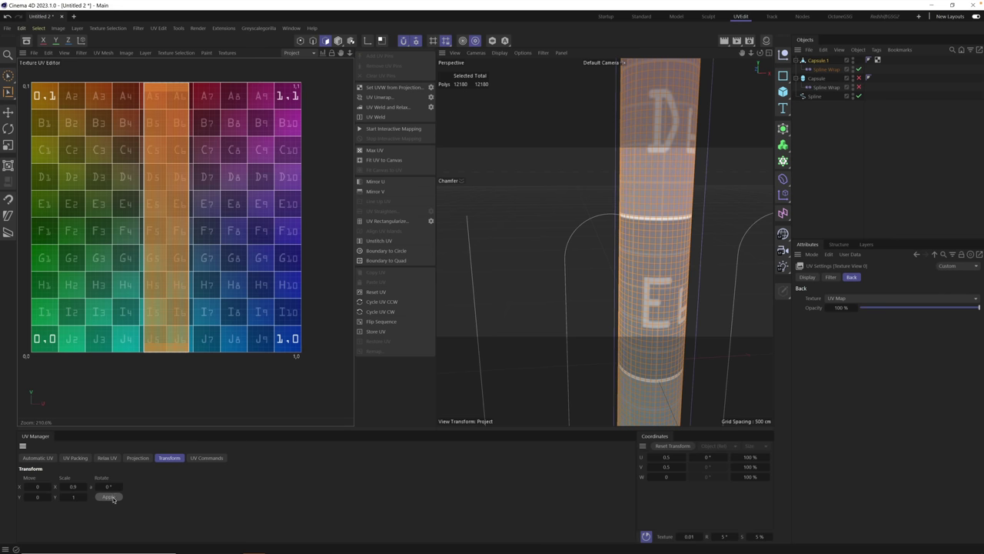
left_click(113, 497)
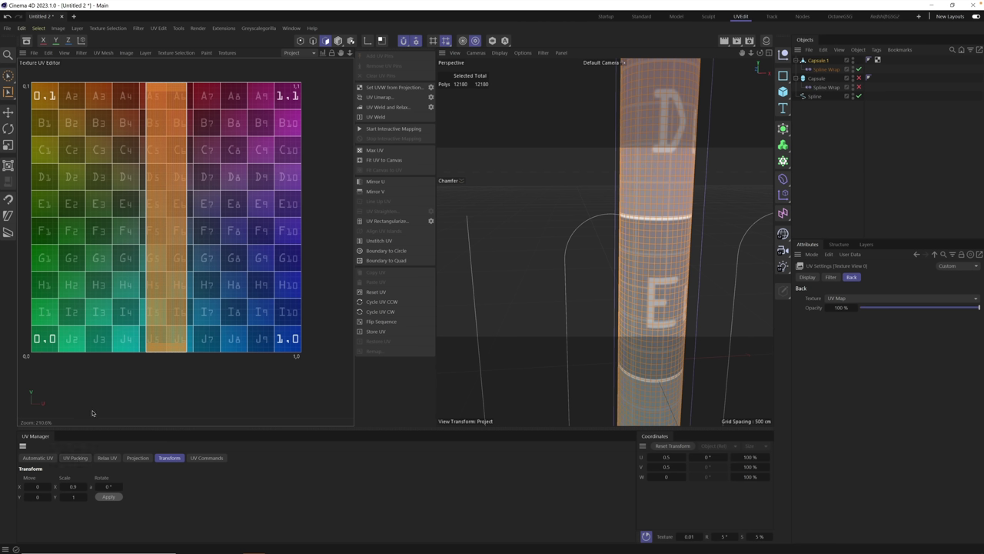
- Set the UV scale to 1.1 horizontally and vertically, applying it repeatedly to enlarge the UVs
left_click(73, 487)
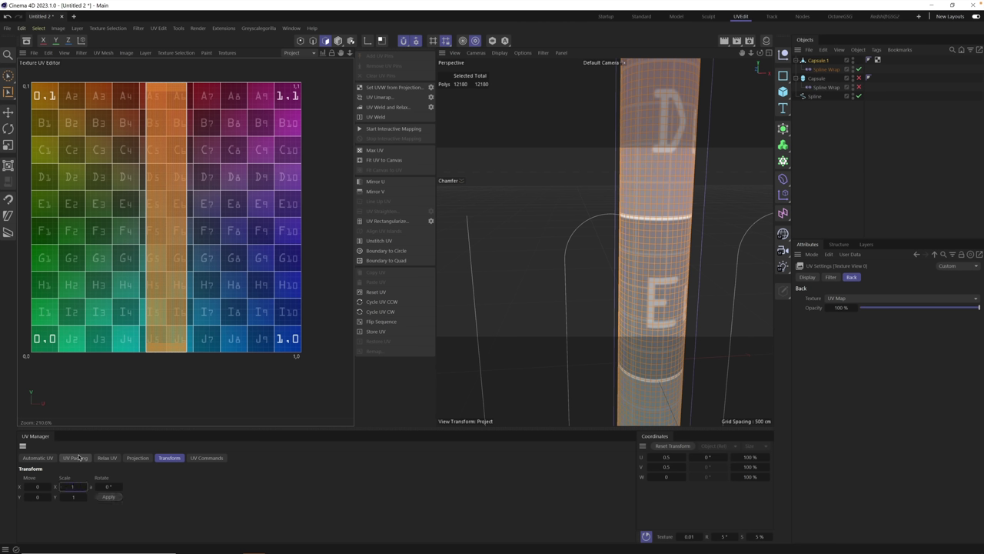
type("1.1")
key("Tab")
type("1.1")
left_click(109, 497)
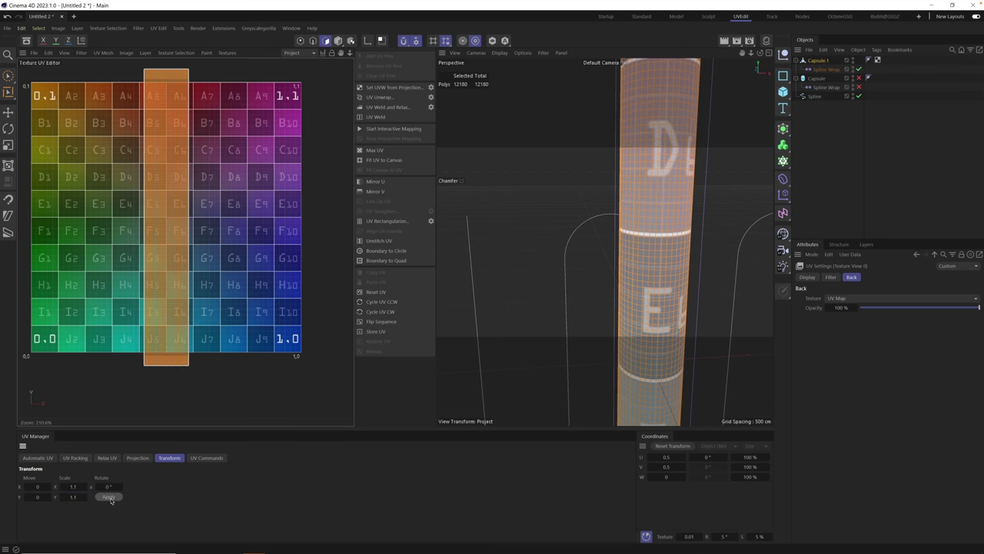
left_click(109, 498)
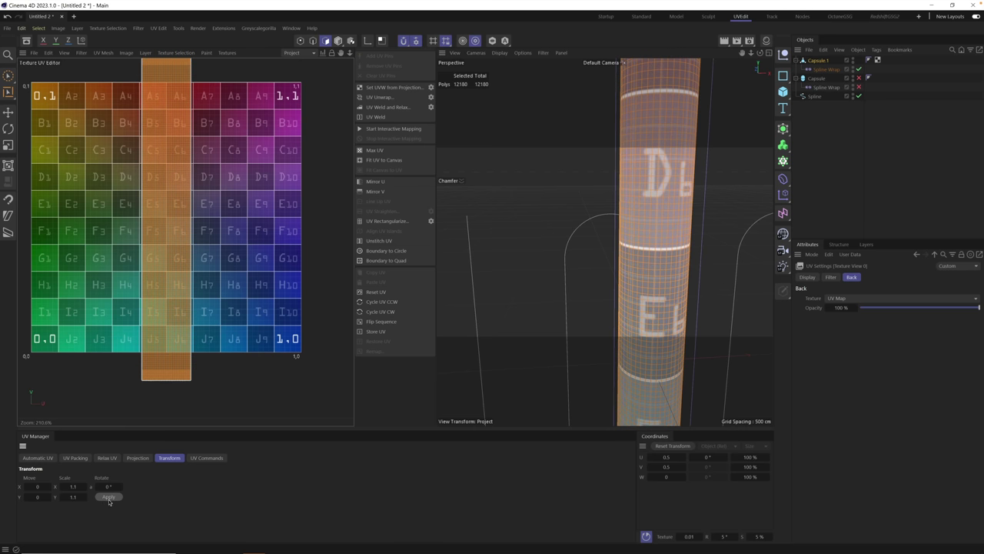
left_click(109, 497)
left_click(109, 497)
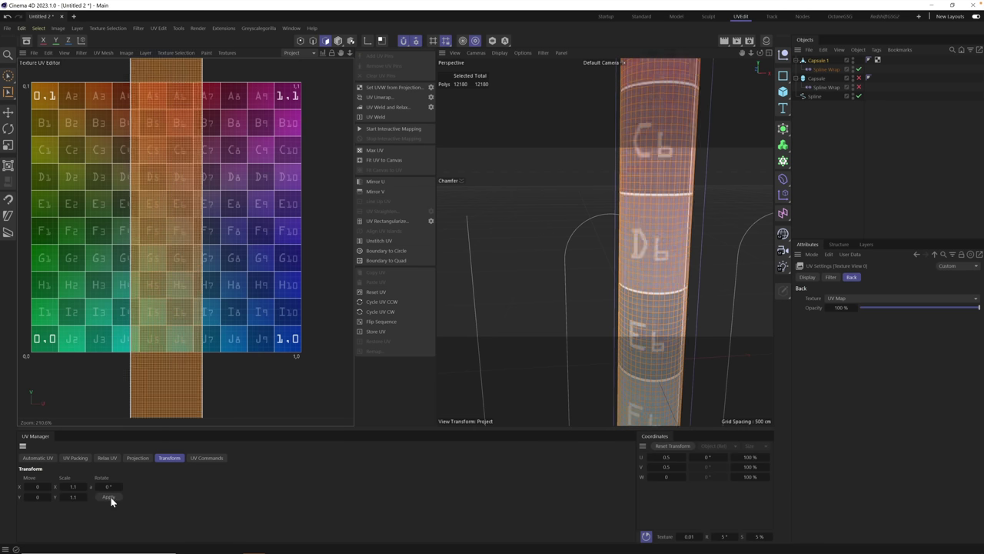
left_click(109, 497)
left_click(109, 497)
left_click(109, 497)
left_click(111, 500)
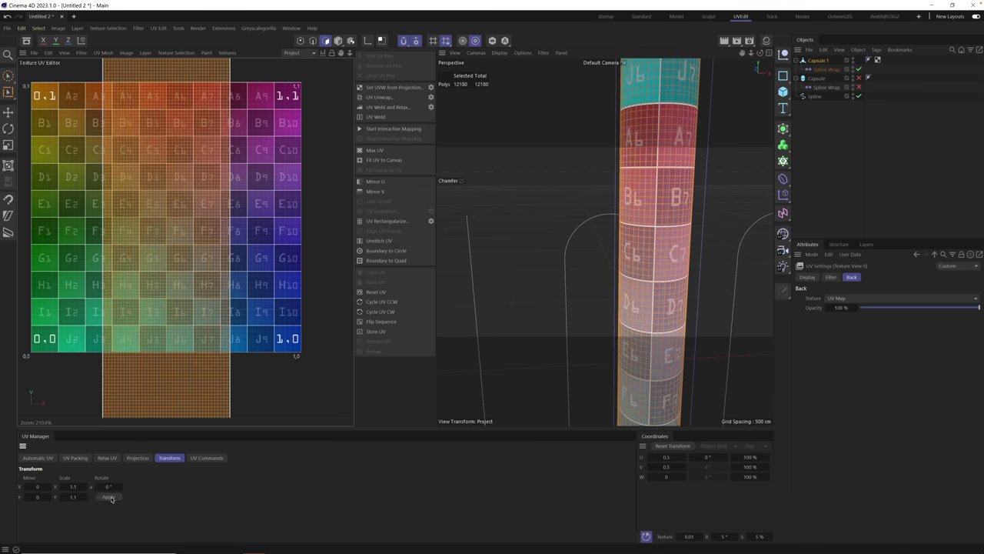
left_click(111, 497)
left_click(113, 497)
left_click(113, 497)
left_click(113, 497)
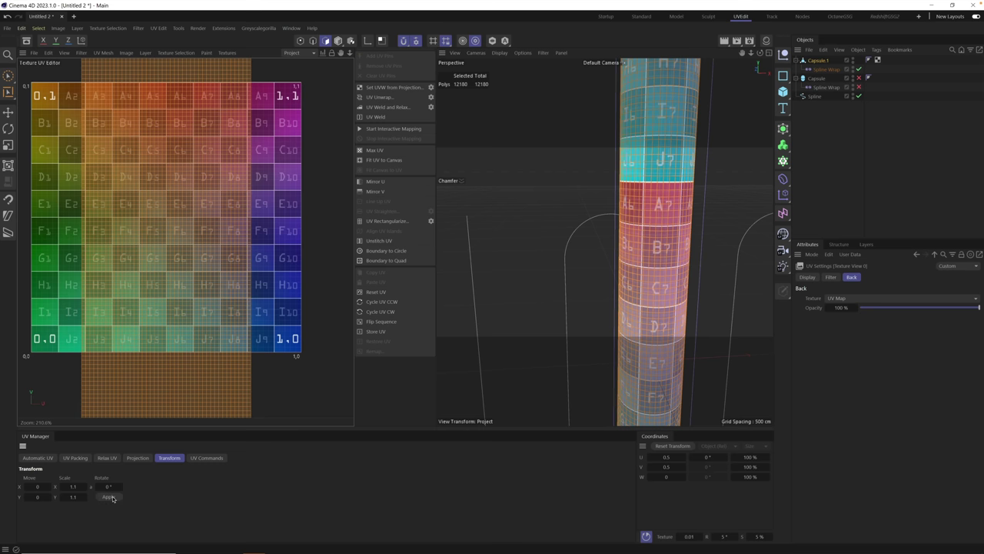
left_click(114, 499)
left_click(113, 498)
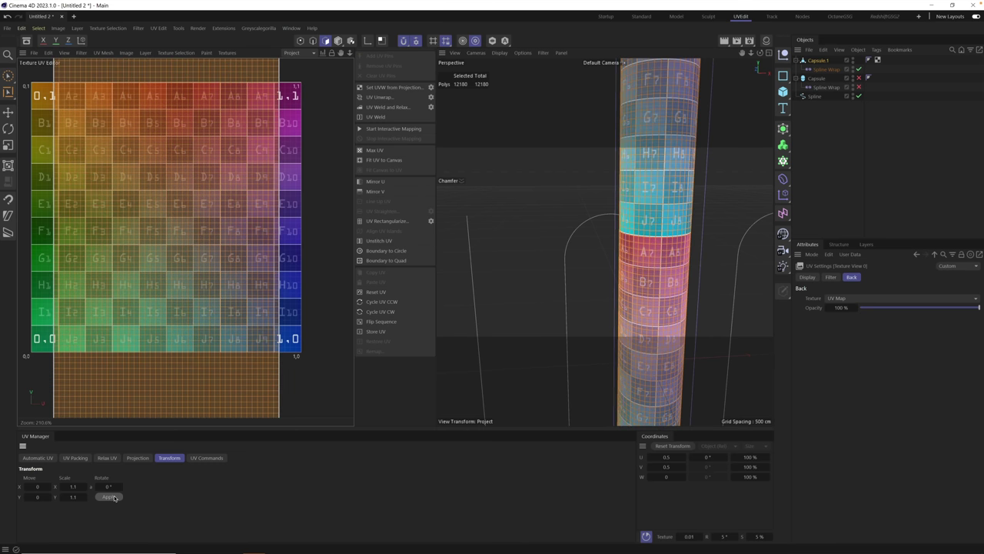
left_click(113, 497)
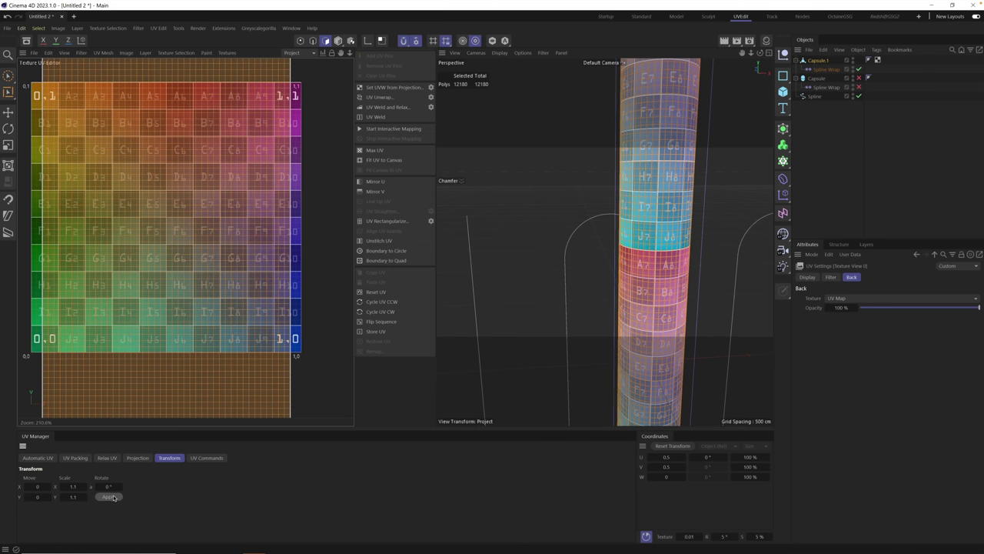
left_click(112, 496)
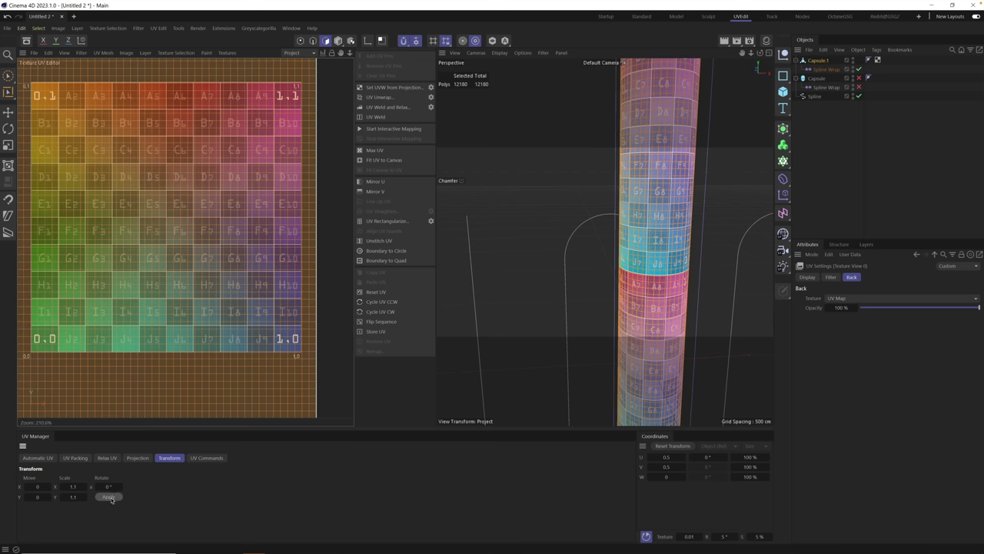
left_click(109, 497)
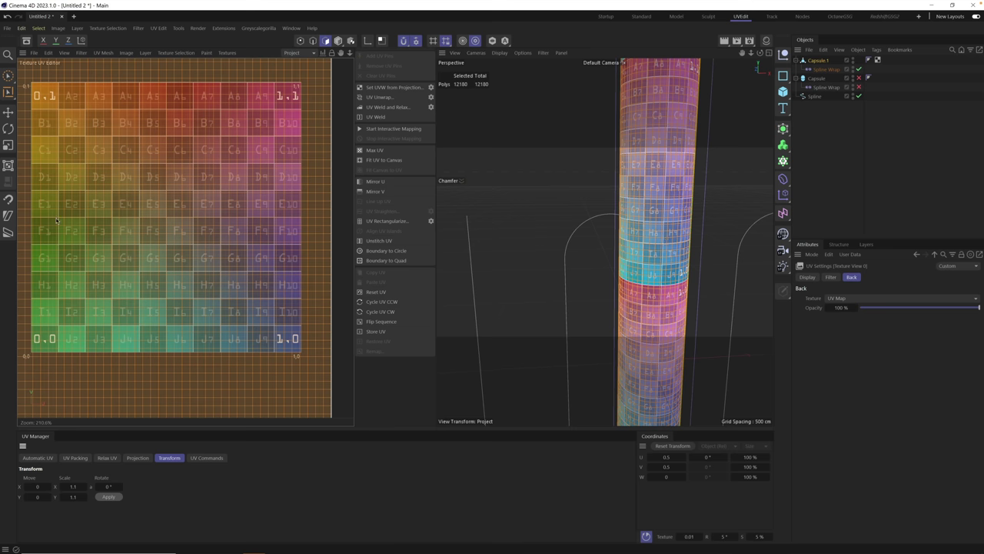
left_click(115, 499)
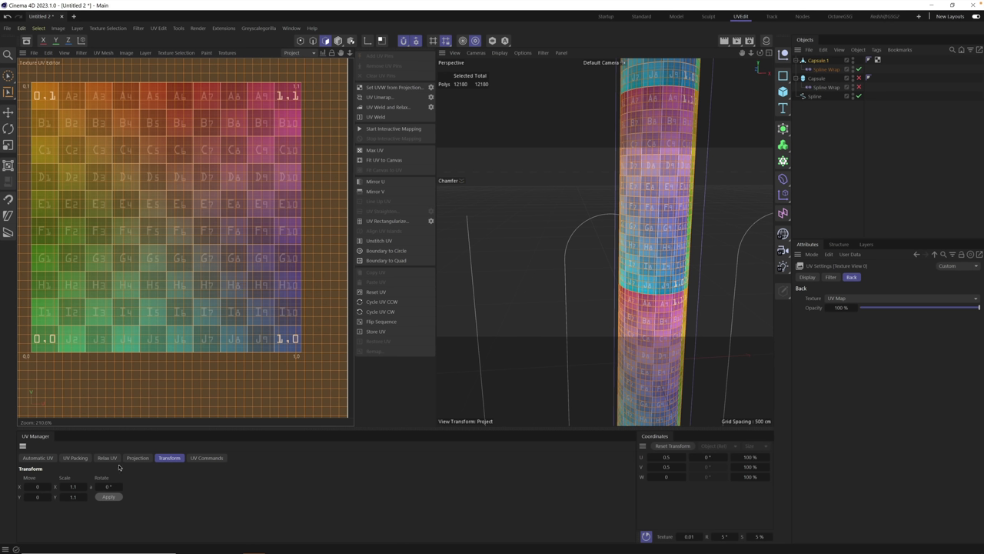
left_click(109, 497)
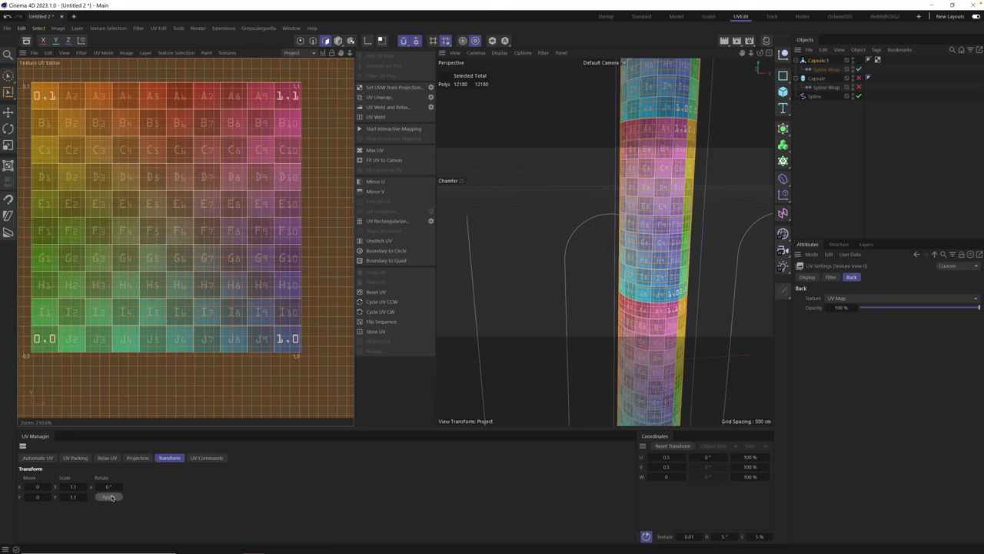
left_click(113, 496)
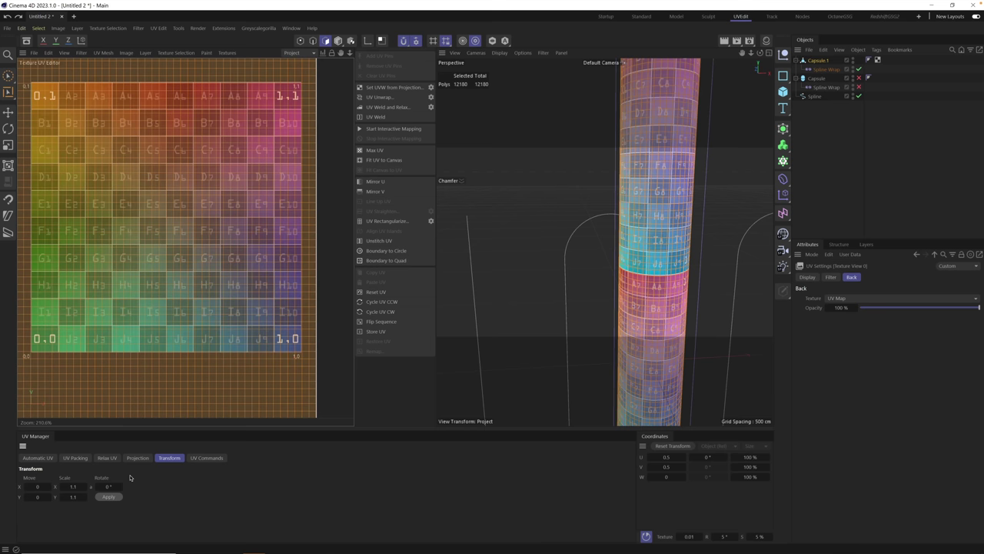
- Undo three rounds of UV scaling with Ctrl+Z and zoom the viewport out from the capsule
key("ctrl+z")
key("ctrl+z")
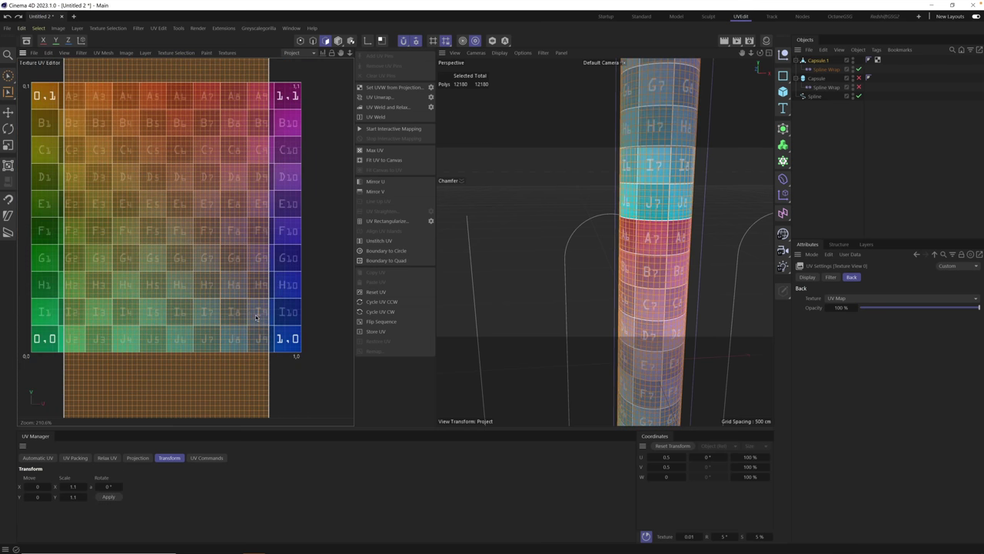
key("ctrl+z")
key("ctrl+z")
key("ctrl+z")
key("ctrl+z")
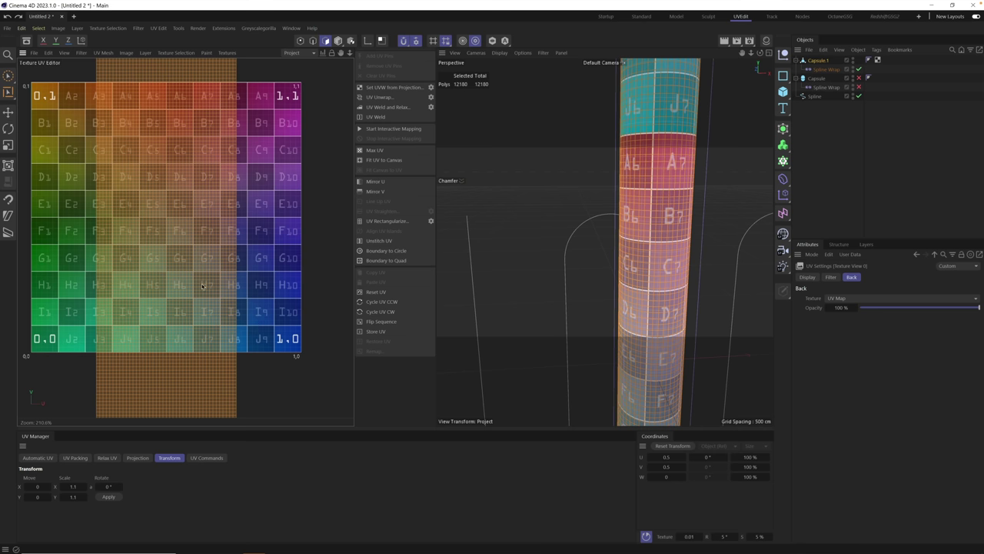
key("ctrl+z")
key("ctrl+z")
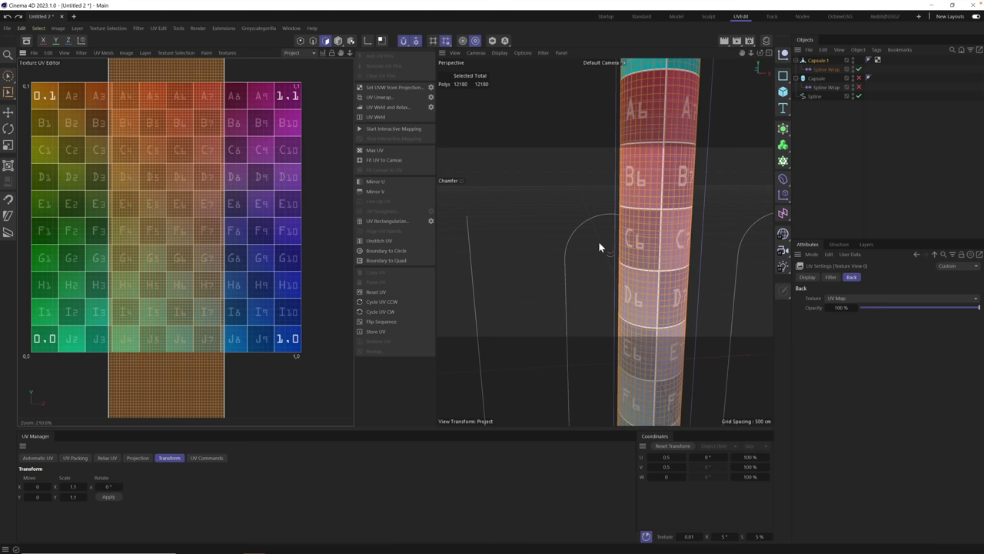
right_click_drag(597, 243, 517, 278, "alt")
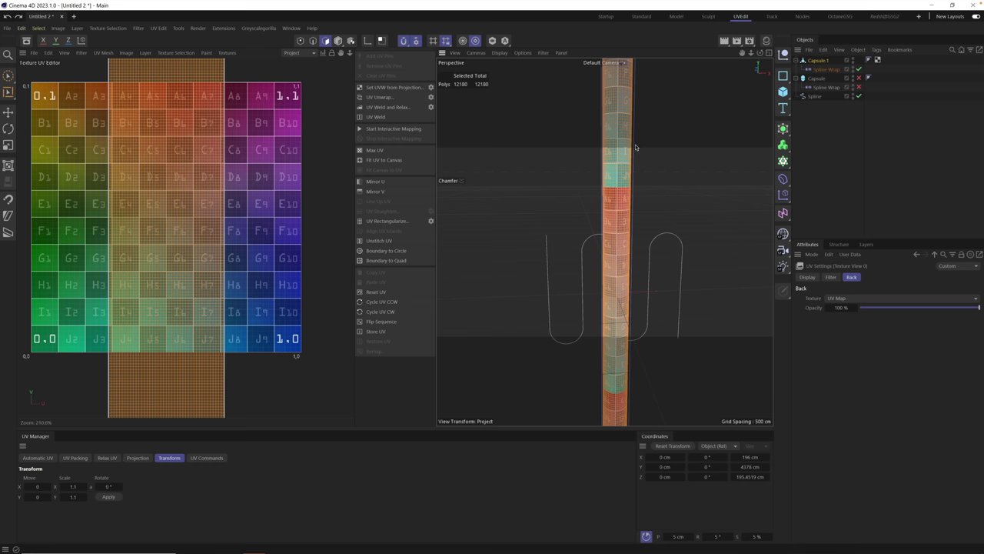
scroll(619, 228, "down", 5)
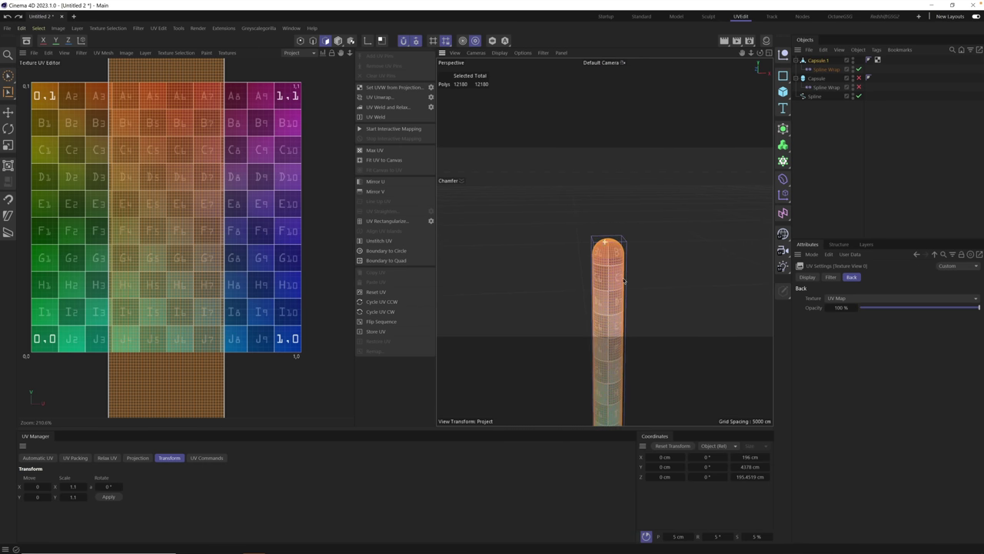
scroll(638, 242, "up", 5)
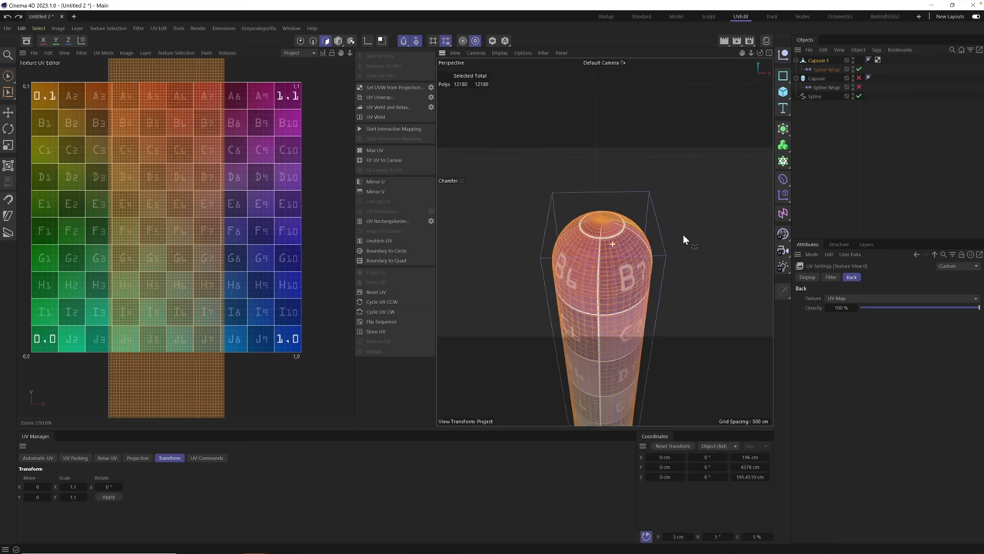
scroll(629, 246, "up", 2)
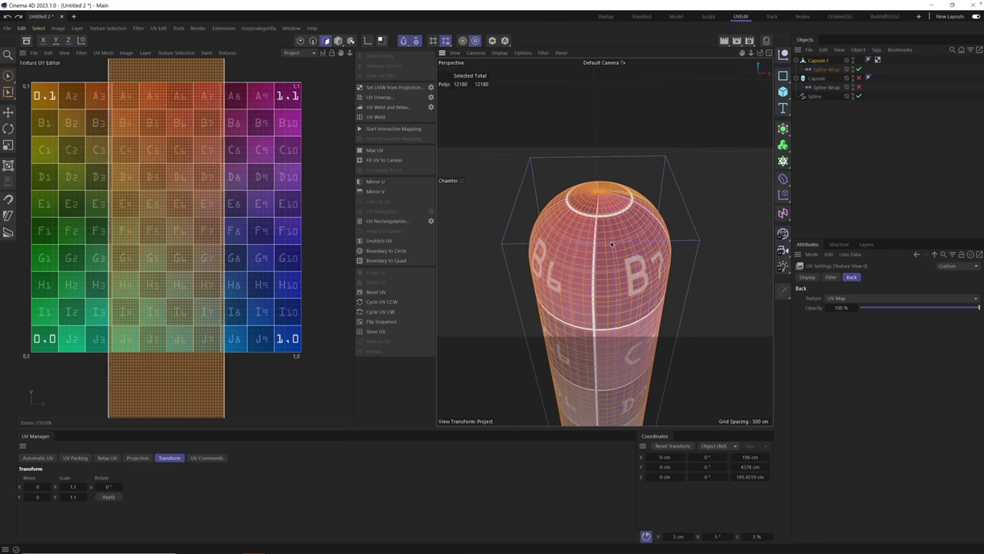
mouse_move(603, 213)
left_mouse_down("alt")
mouse_move(661, 272)
mouse_move(703, 265)
mouse_move(587, 275)
left_mouse_up("alt")
scroll(586, 272, "down", 7)
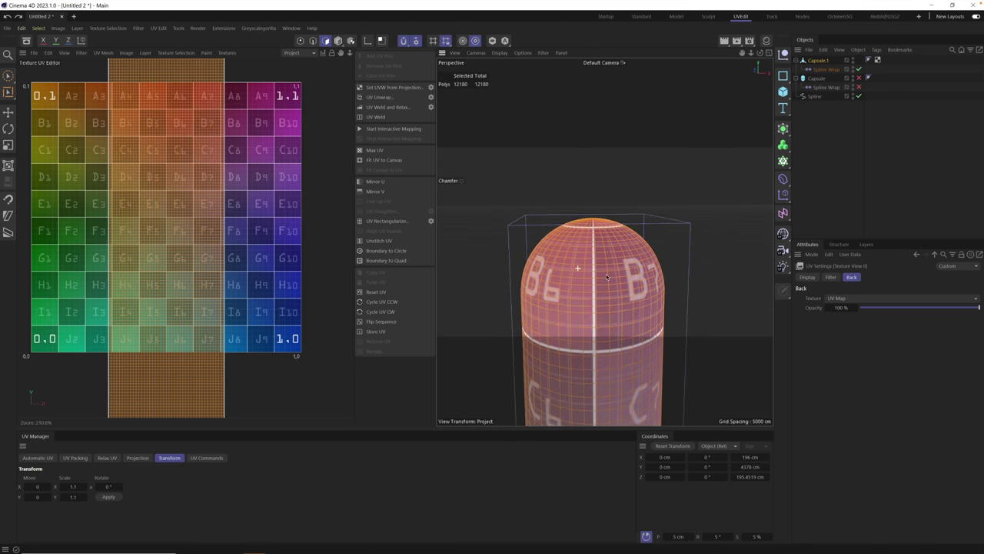
scroll(613, 231, "up", 10)
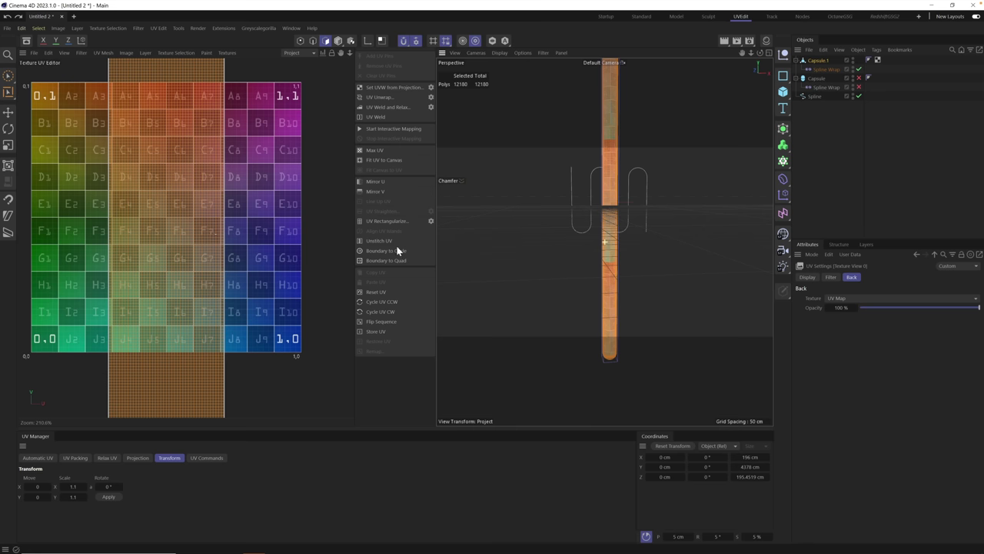
scroll(205, 242, "up", 2)
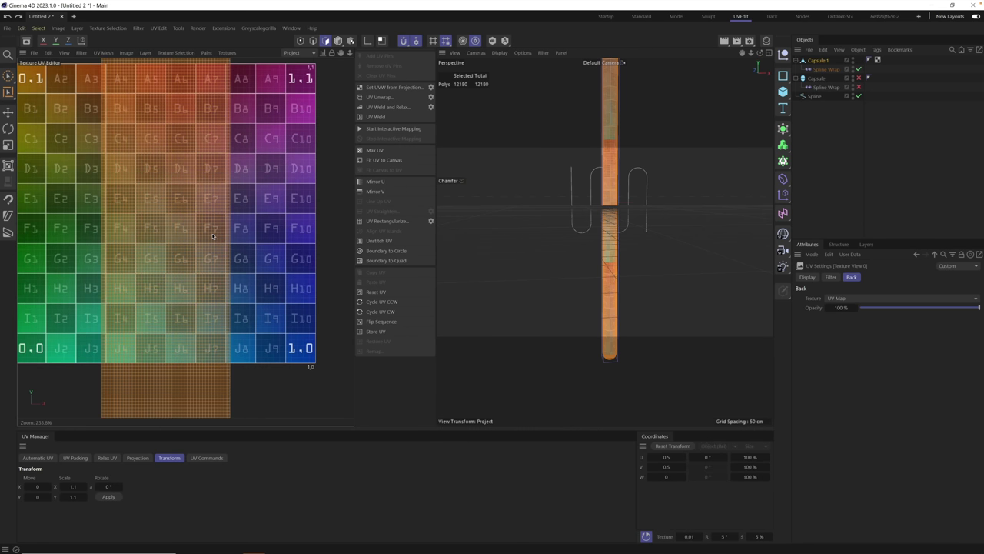
- Deselect the capsule, switch to the Standard layout, and frame the gray serpentine tube in the viewport
left_click(825, 124)
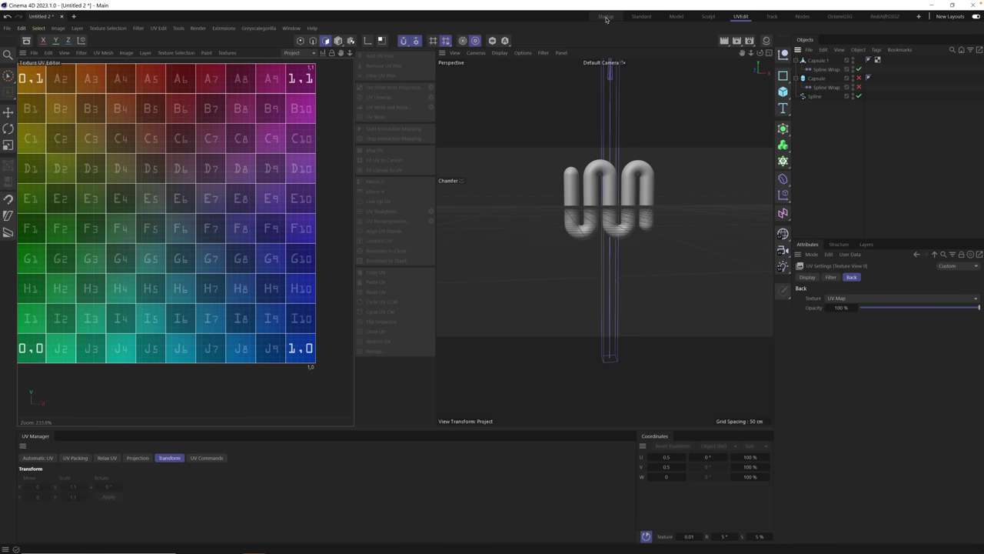
left_click(641, 16)
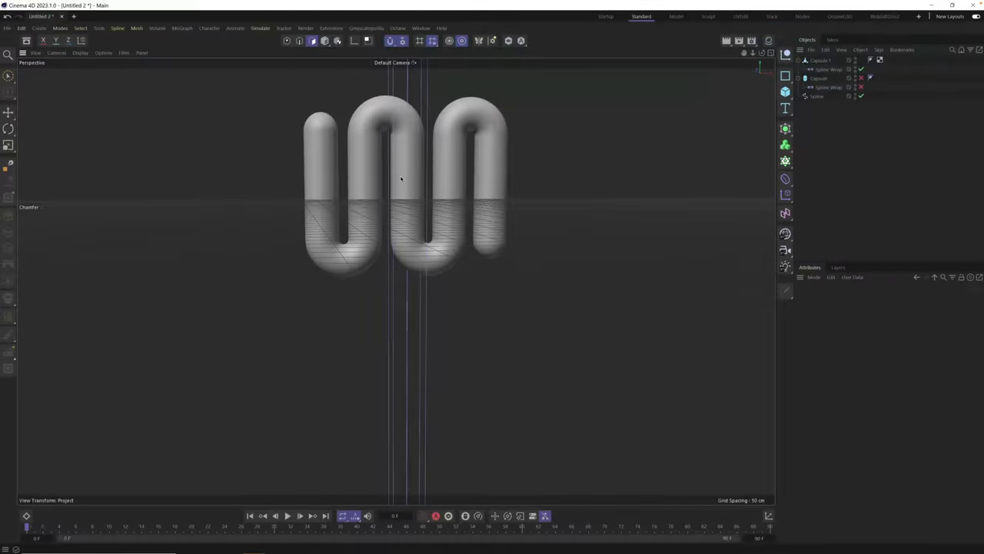
mouse_move(399, 267)
left_mouse_down("alt")
mouse_move(460, 256)
mouse_move(395, 267)
mouse_move(382, 259)
mouse_move(393, 268)
mouse_move(391, 256)
left_mouse_up("alt")
scroll(392, 256, "up", 5)
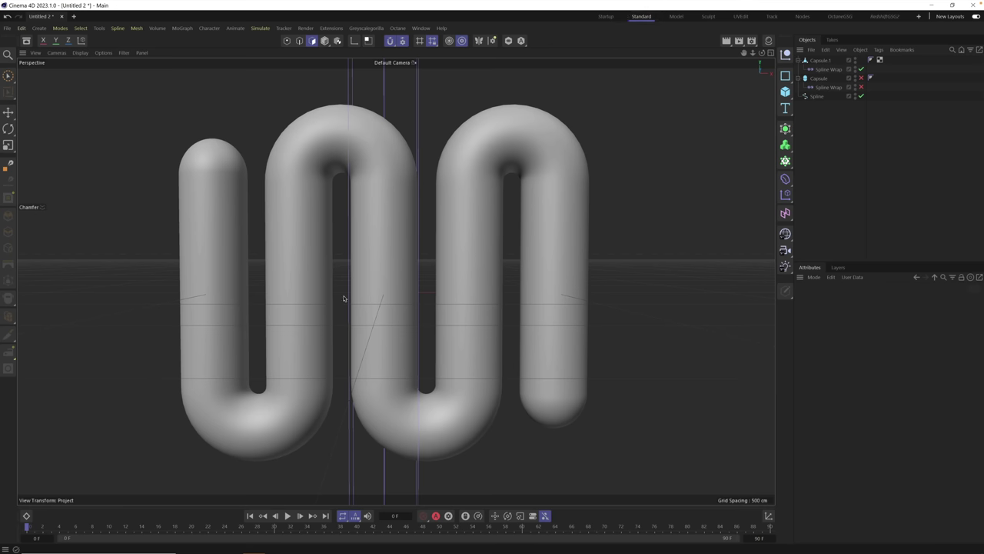
- Recentre the capsule and switch to the Startup layout with the render viewer and HDRIs library
middle_click_drag(400, 286, 398, 281, "alt")
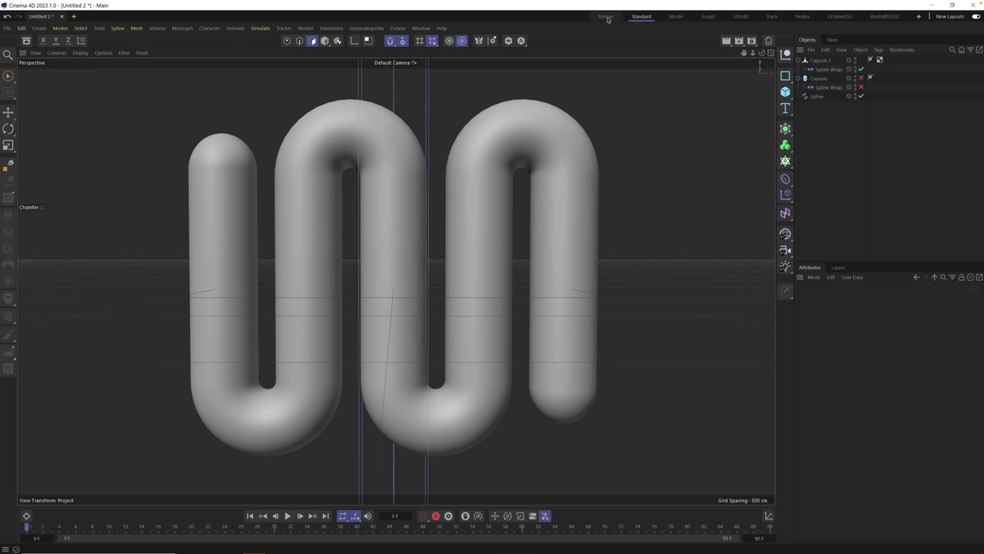
left_click(607, 16)
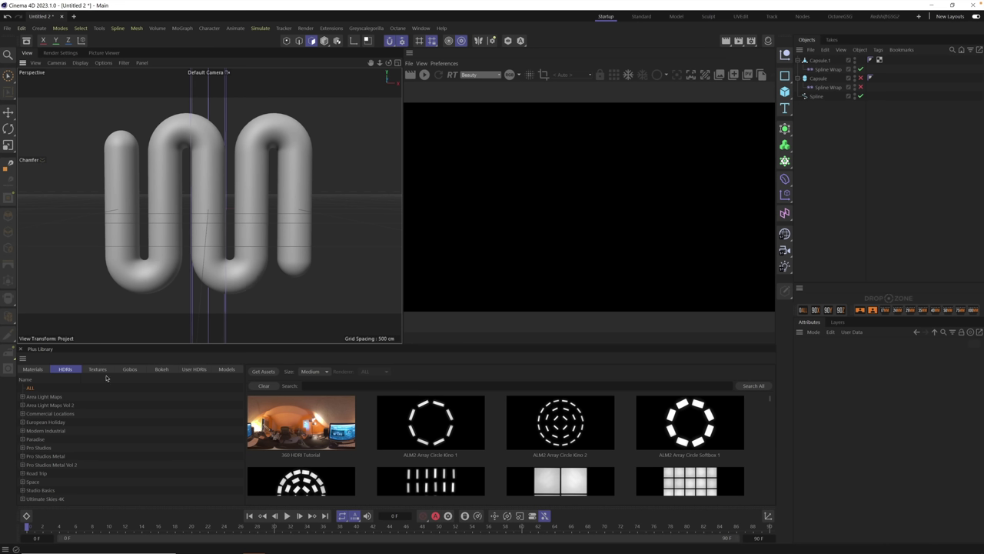
- Show the Patterned Plastic - Redshift materials in the Plus Library, then bring up Render Settings
left_click(28, 370)
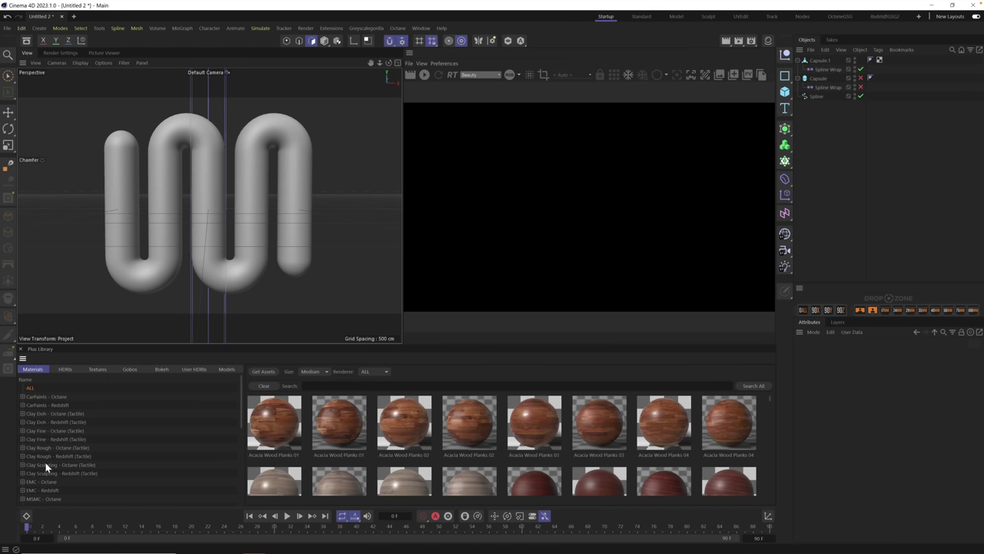
scroll(44, 465, "down", 3)
scroll(44, 466, "down", 4)
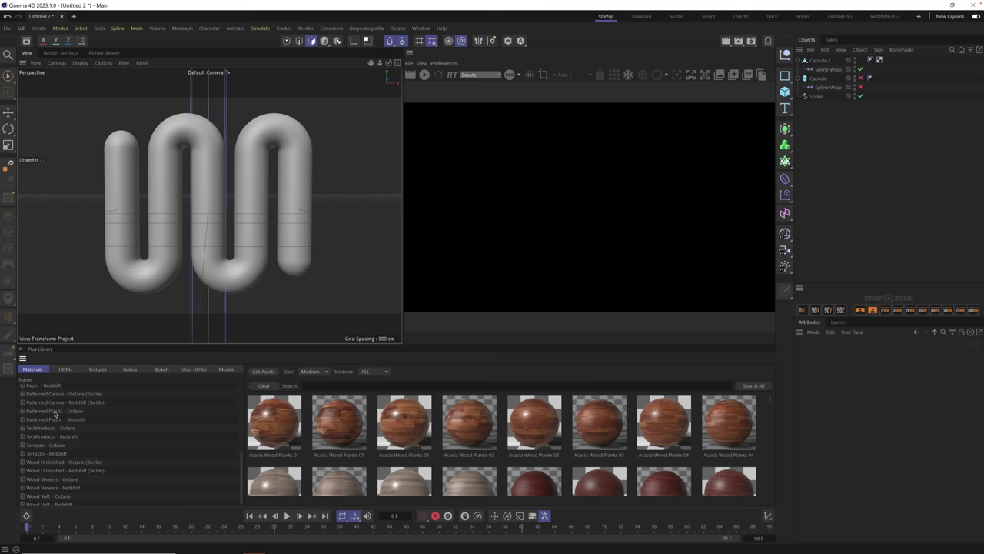
left_click(57, 419)
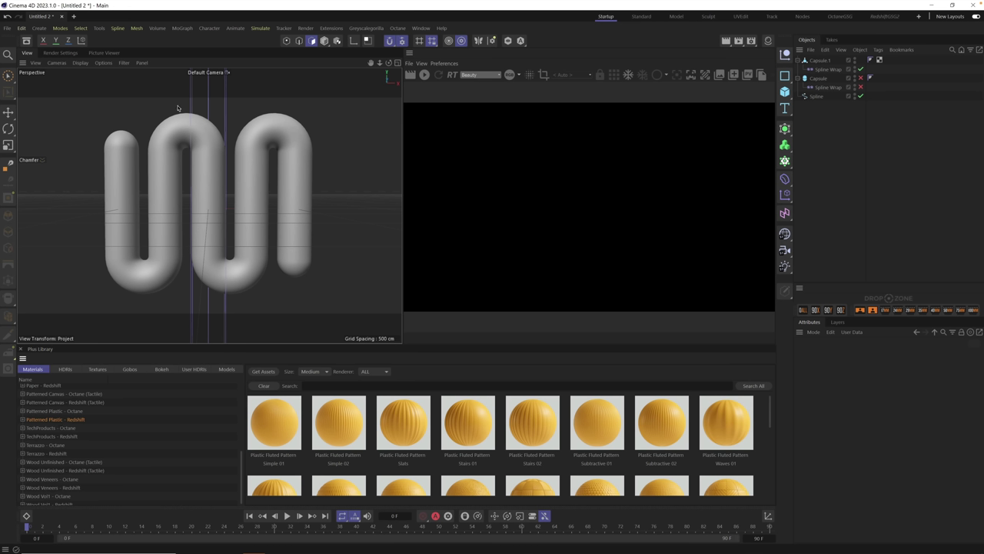
left_click(56, 53)
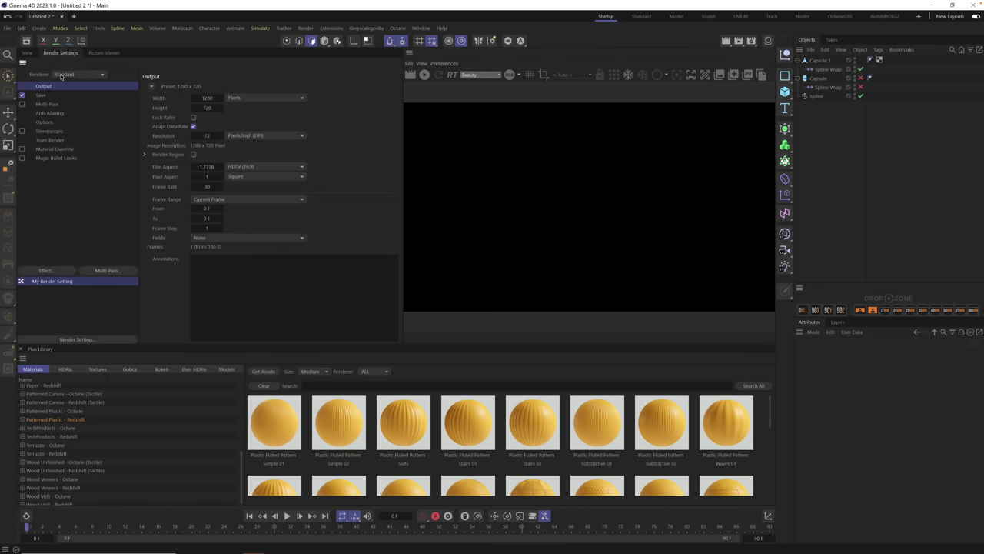
- Set the scene's renderer to Redshift and return to the perspective viewport
left_click(63, 74)
left_click(73, 84)
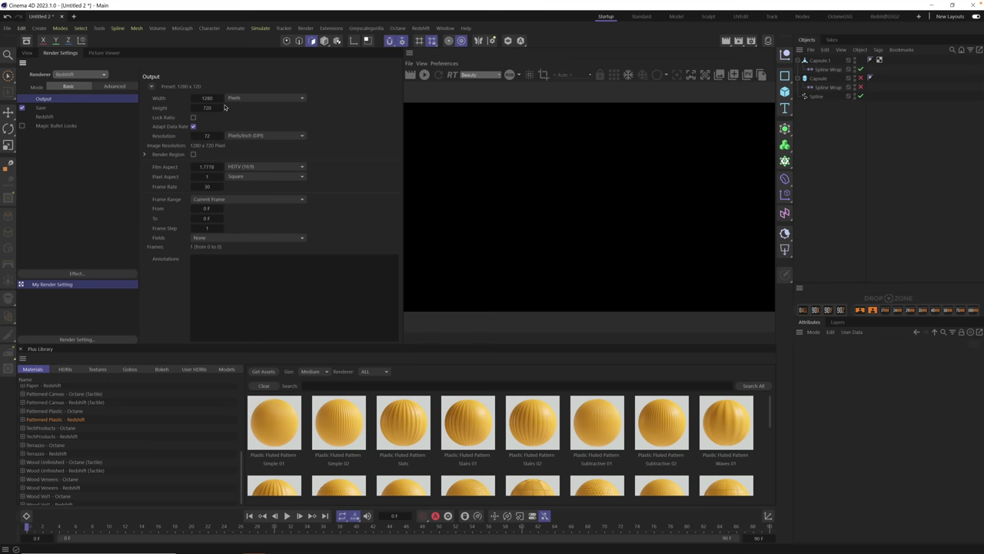
left_click(27, 53)
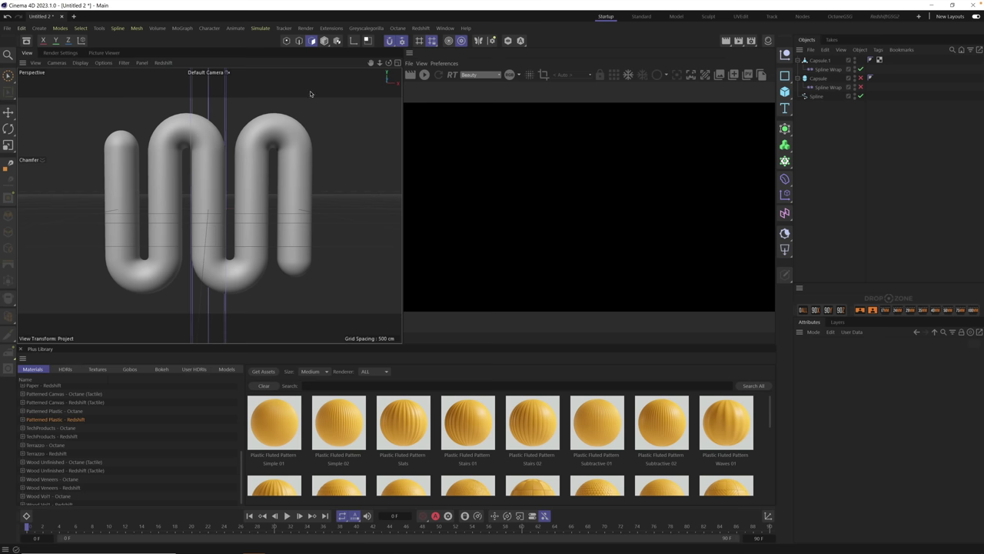
- Review the Renderer > Redshift page in Preferences, then close Preferences
left_click(423, 28)
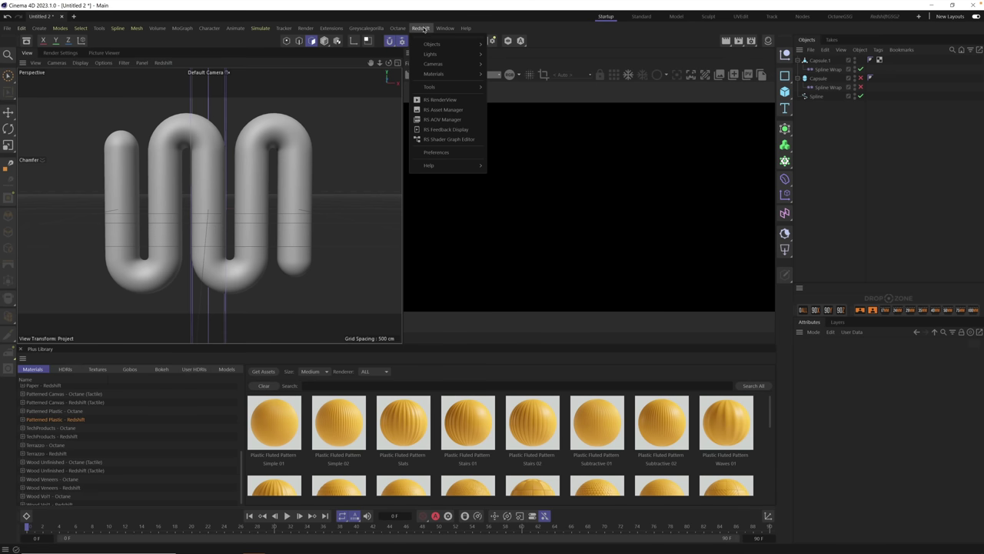
left_click(423, 29)
left_click(22, 29)
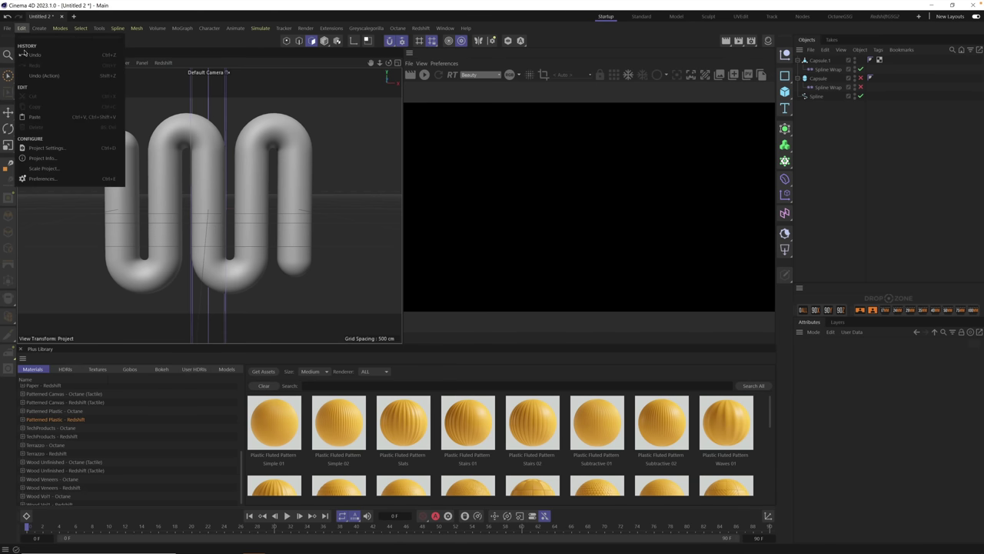
left_click(70, 179)
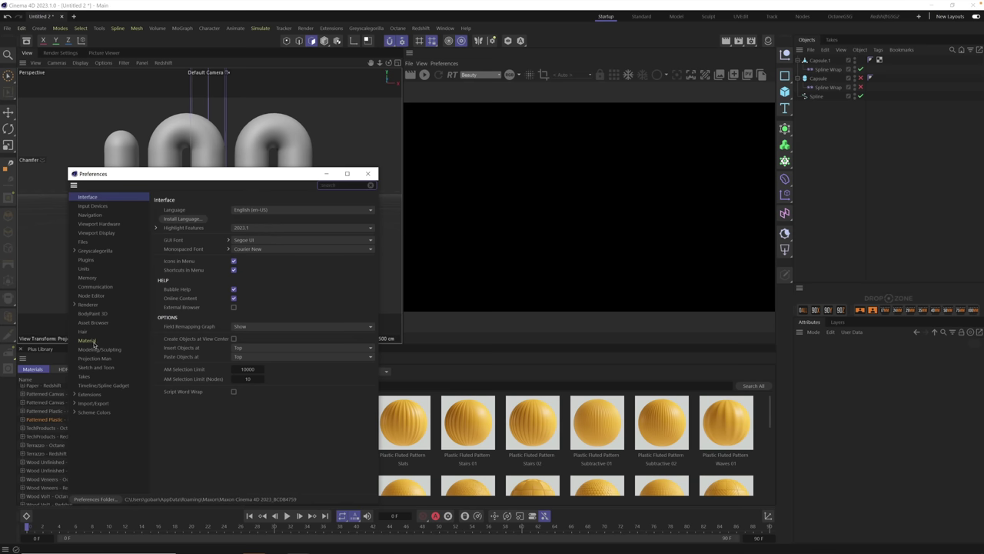
left_click(87, 340)
left_click(75, 305)
left_click(74, 306)
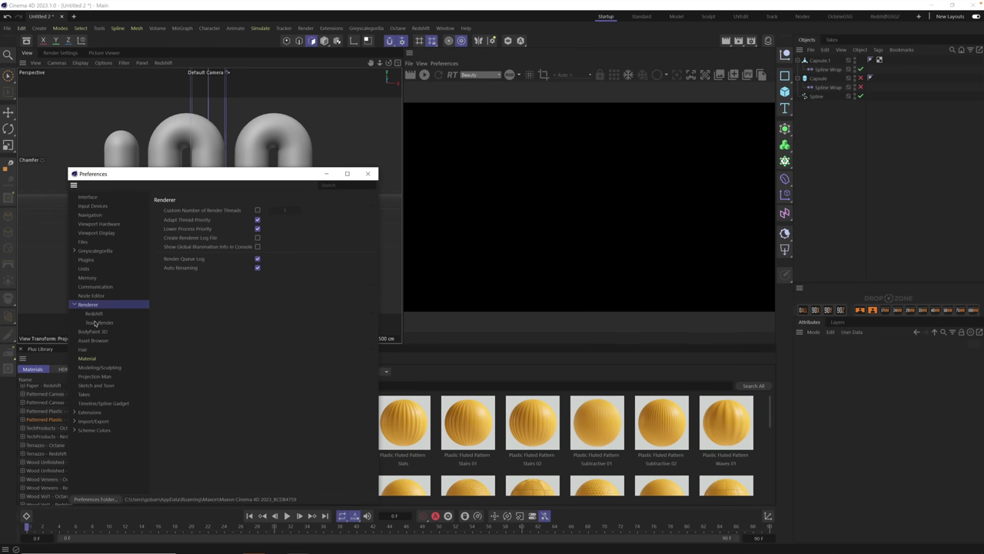
left_click(93, 314)
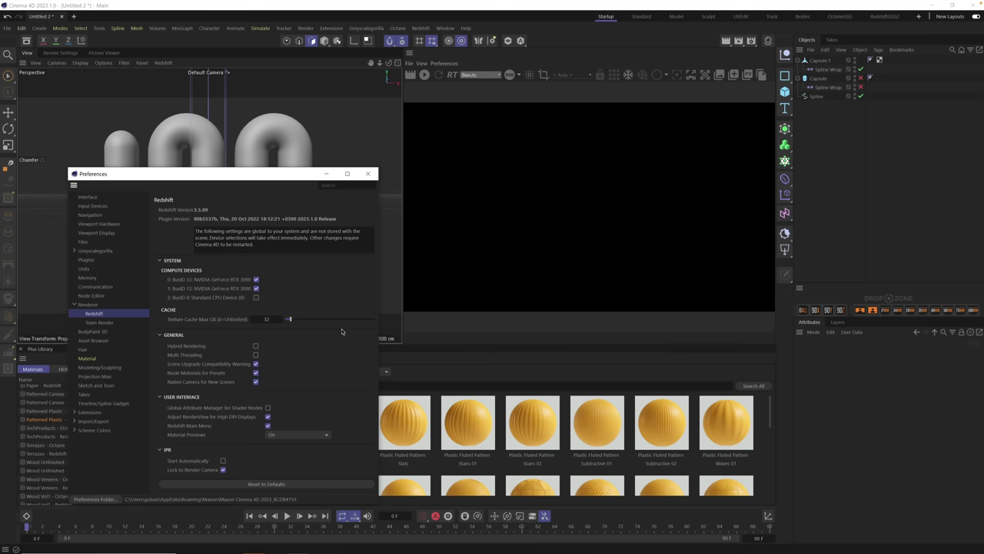
left_click(367, 173)
- Drag the Plastic Geometric Pattern Relief material from the Plus Library onto Capsule.1
left_click(421, 28)
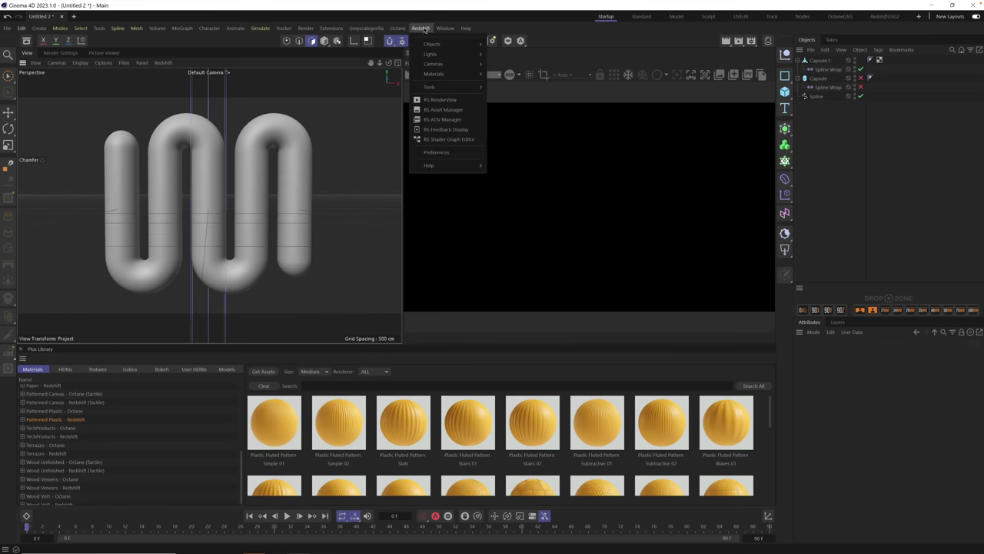
mouse_move(452, 55)
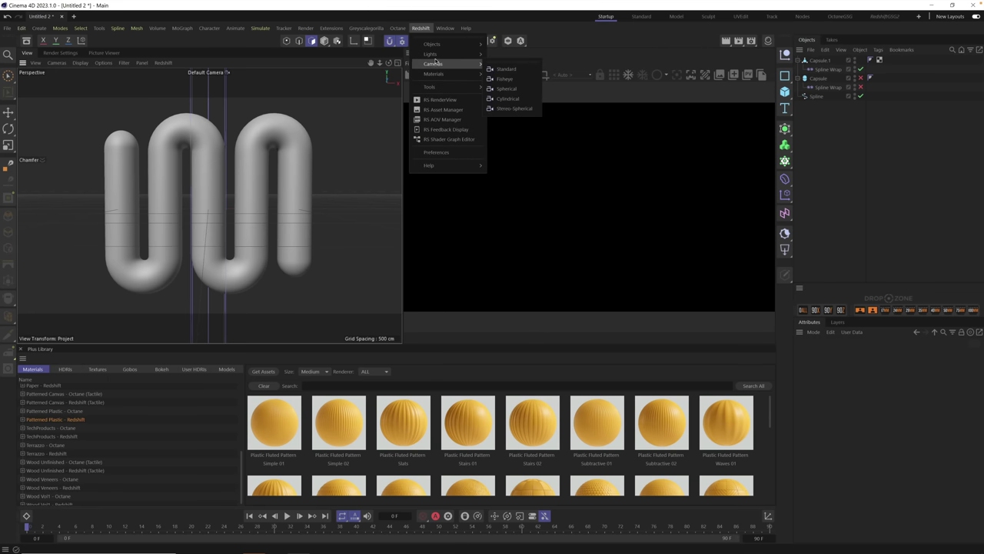
left_click(844, 181)
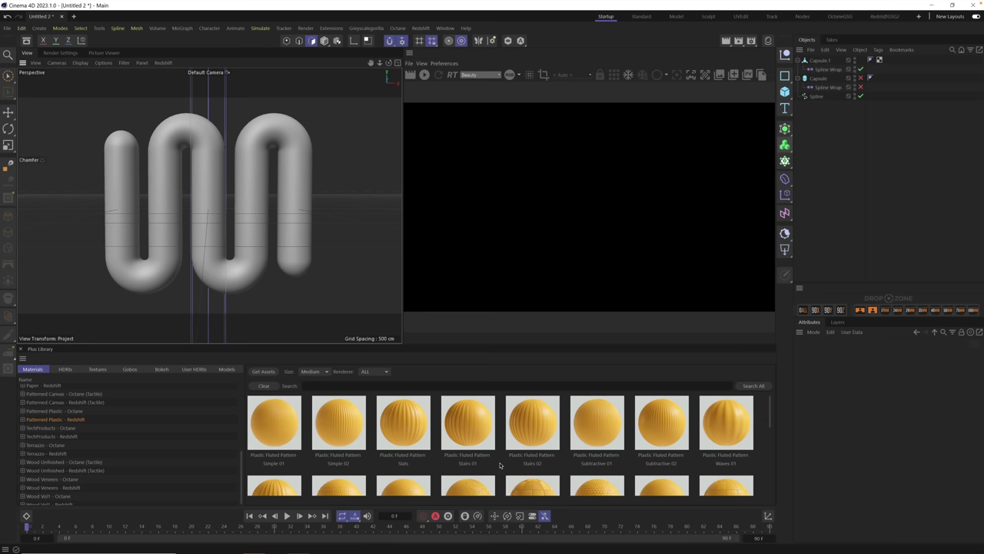
left_click_drag(772, 419, 772, 445)
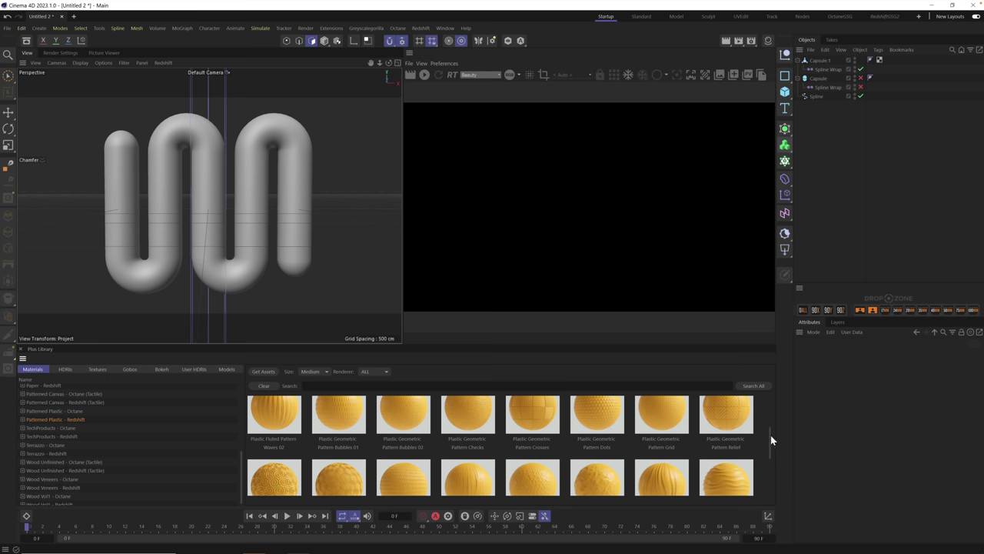
left_click_drag(772, 435, 826, 66)
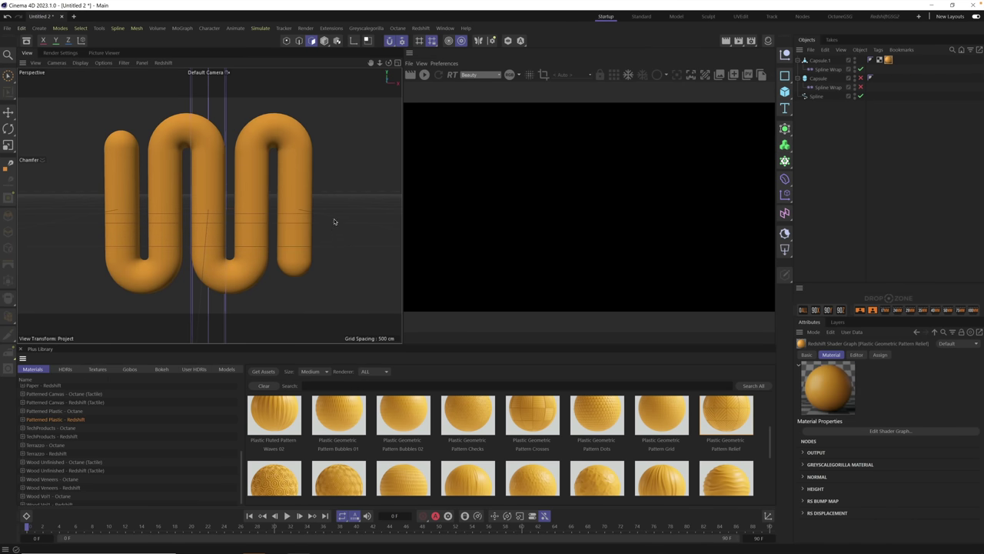
- Start a live render in the Redshift RenderView and select Capsule.1 in the Object Manager
scroll(210, 205, "up", 2)
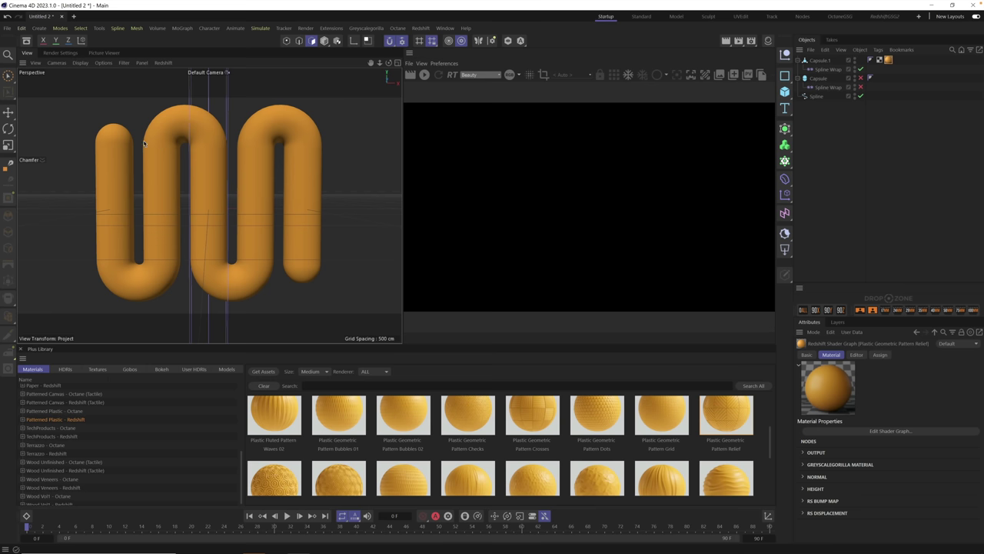
left_click(423, 74)
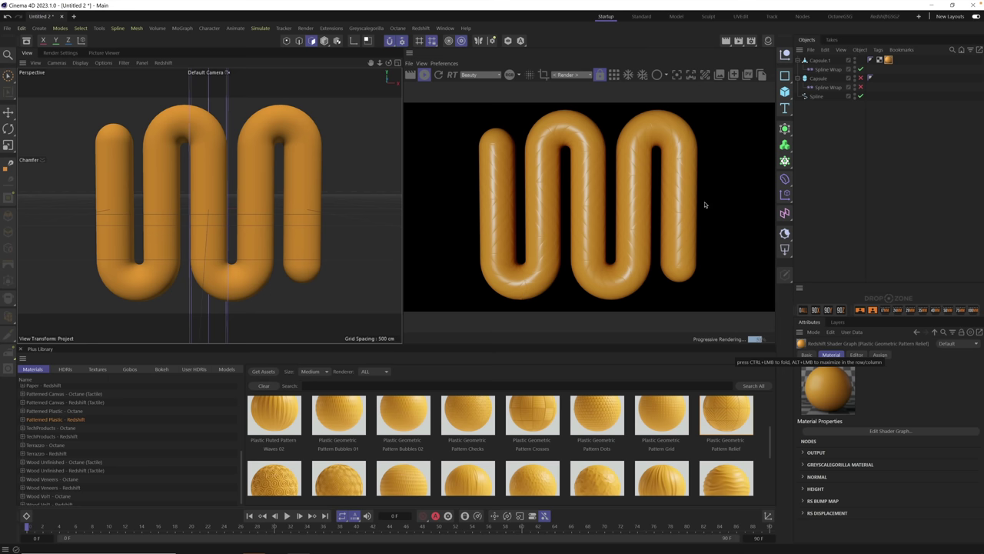
left_click(824, 61)
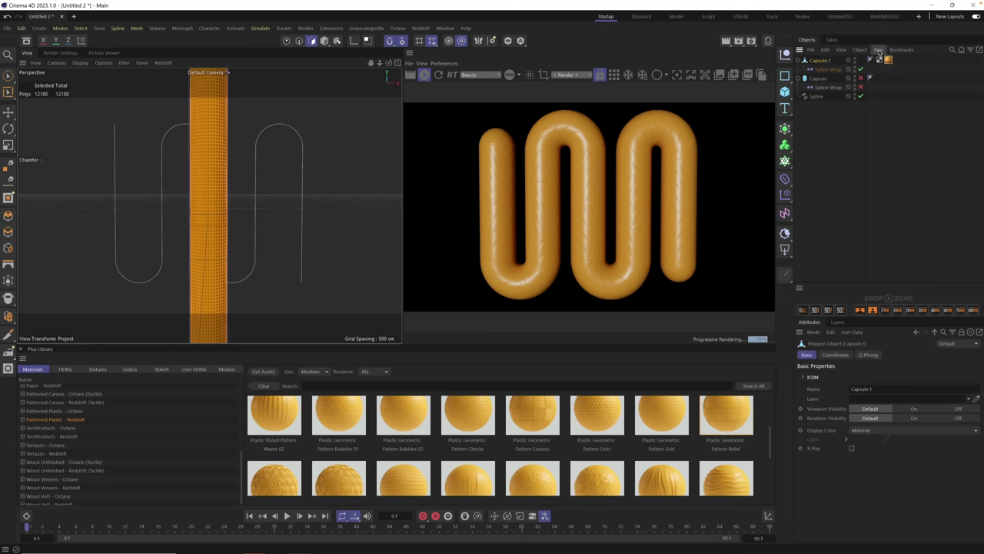
- Add an RS Object tag to Capsule.1 and tick geometry Override and Tessellation Enabled
left_click(879, 51)
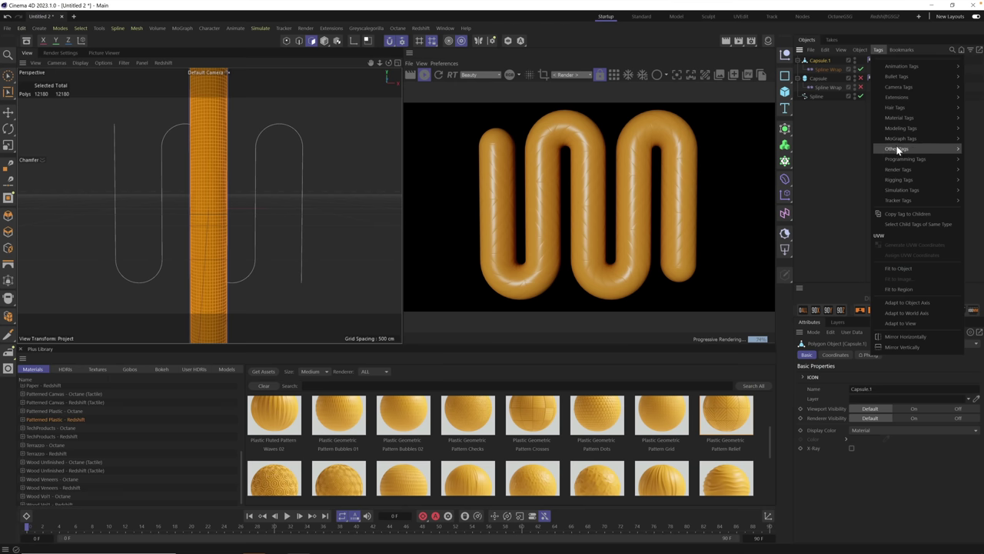
mouse_move(898, 132)
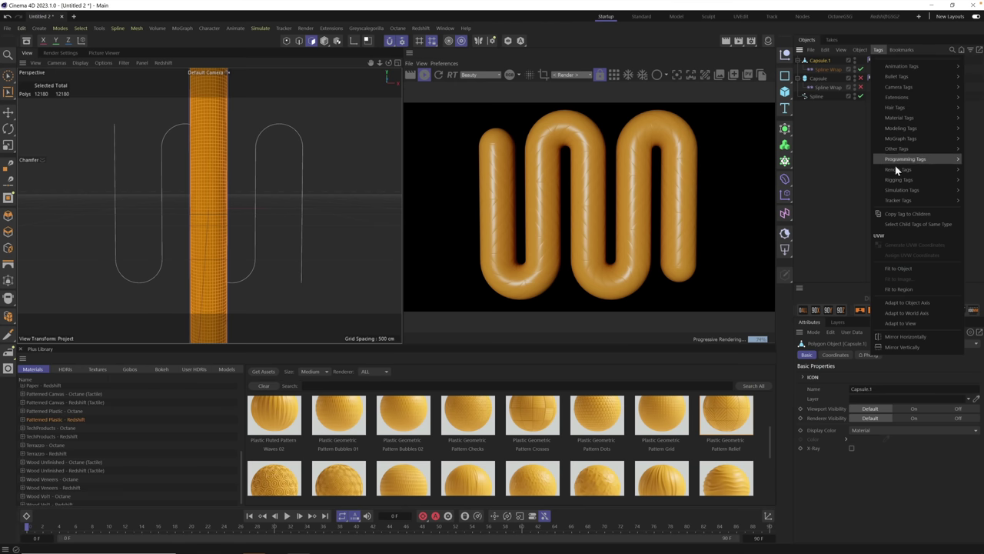
mouse_move(898, 170)
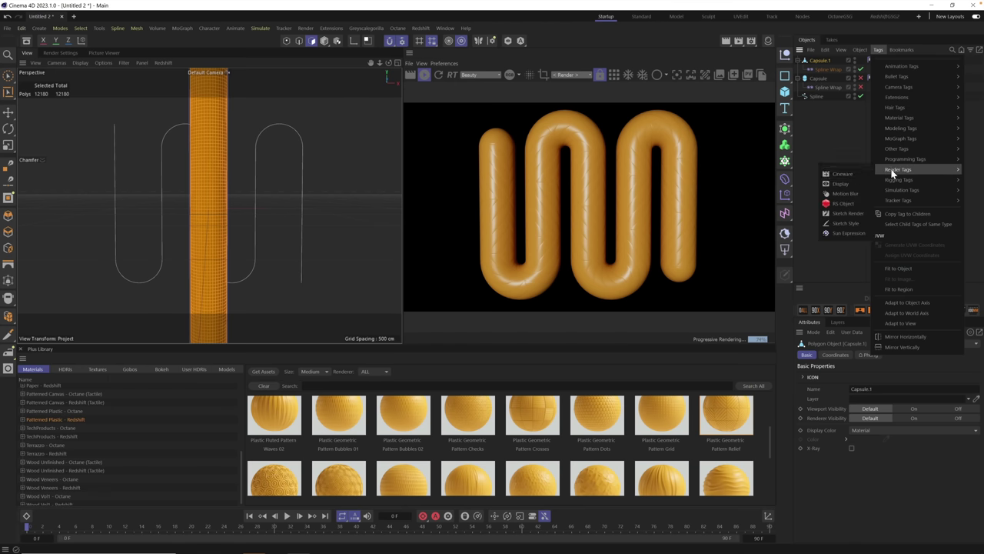
left_click(848, 206)
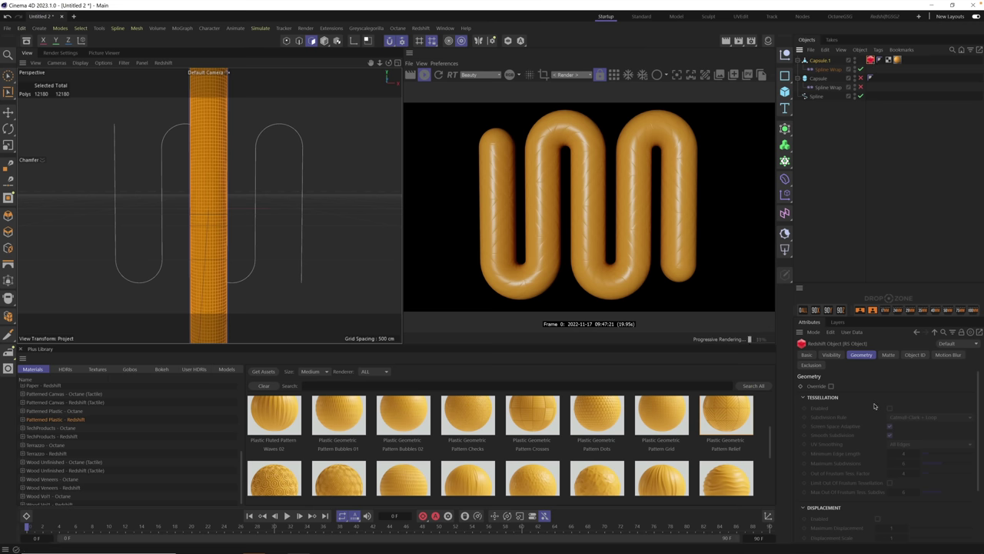
left_click(831, 386)
left_click(890, 408)
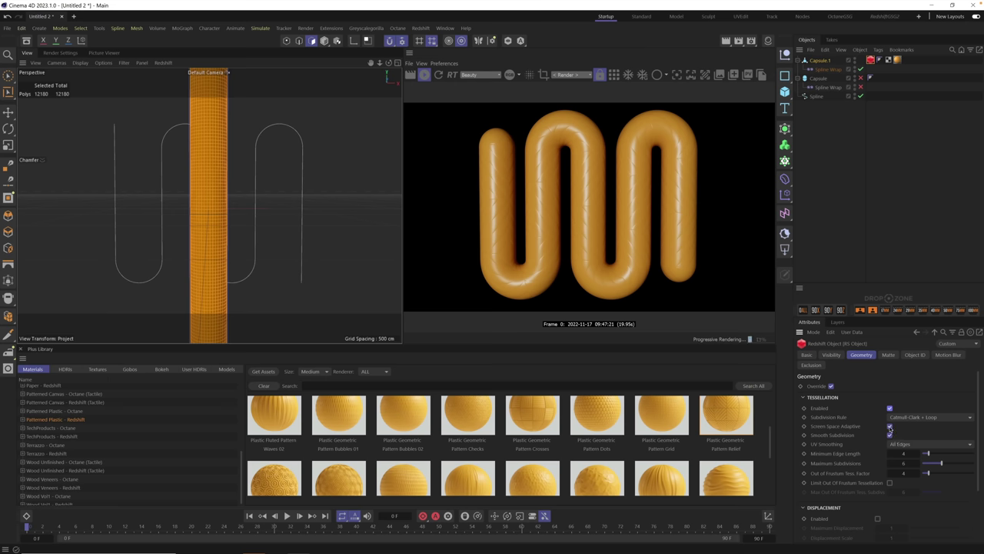
- Untick Screen Space Adaptive and set Minimum Edge Length 1 and Maximum Subdivisions 4
left_click(890, 427)
left_click_drag(903, 456, 858, 454)
left_click_drag(940, 466, 937, 469)
left_click(905, 454)
key("Return")
- Turn on Displacement Enabled in the RS Object tag and reselect Capsule.1
scroll(923, 446, "down", 2)
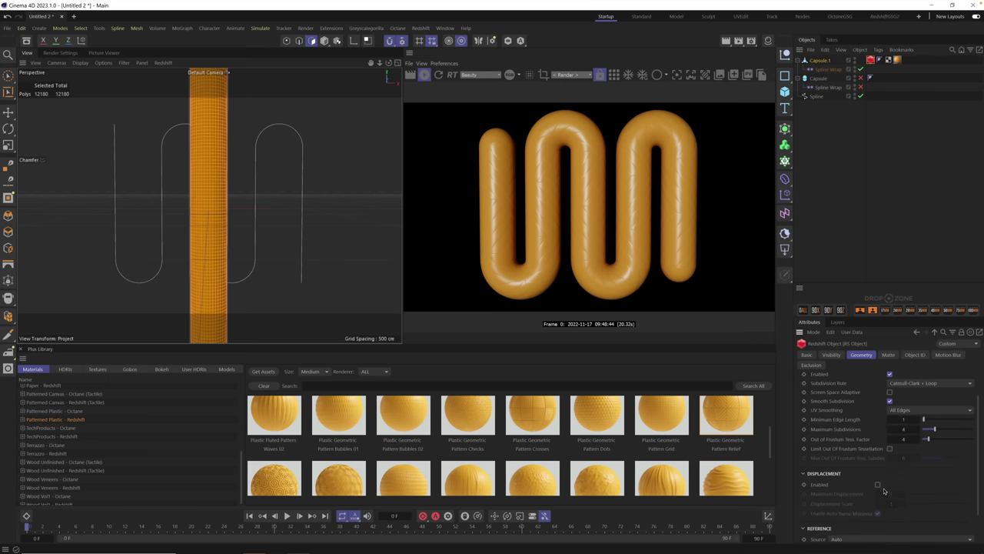
left_click(878, 484)
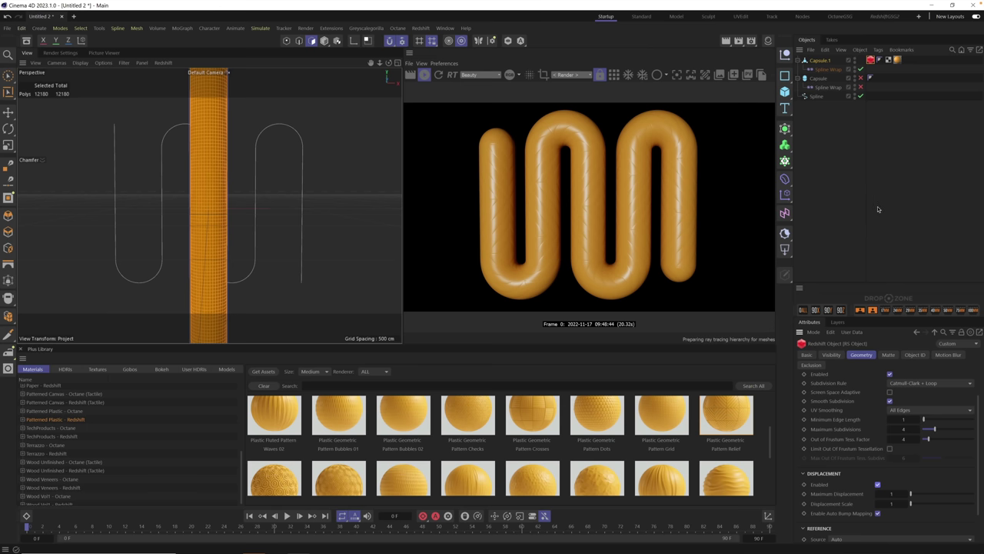
left_click(822, 62)
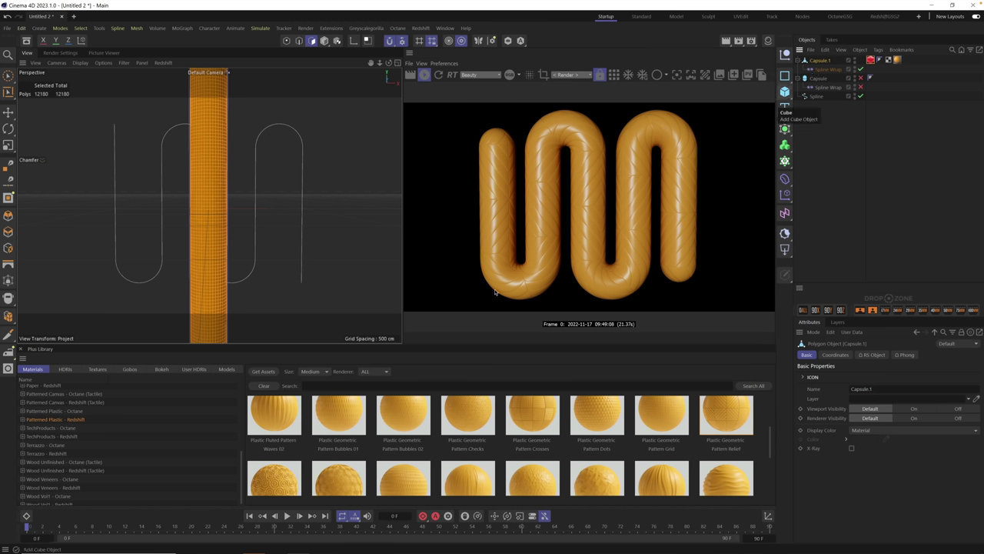
- Set the capsule's RS Object tag Displacement Scale to 5
left_click(786, 93)
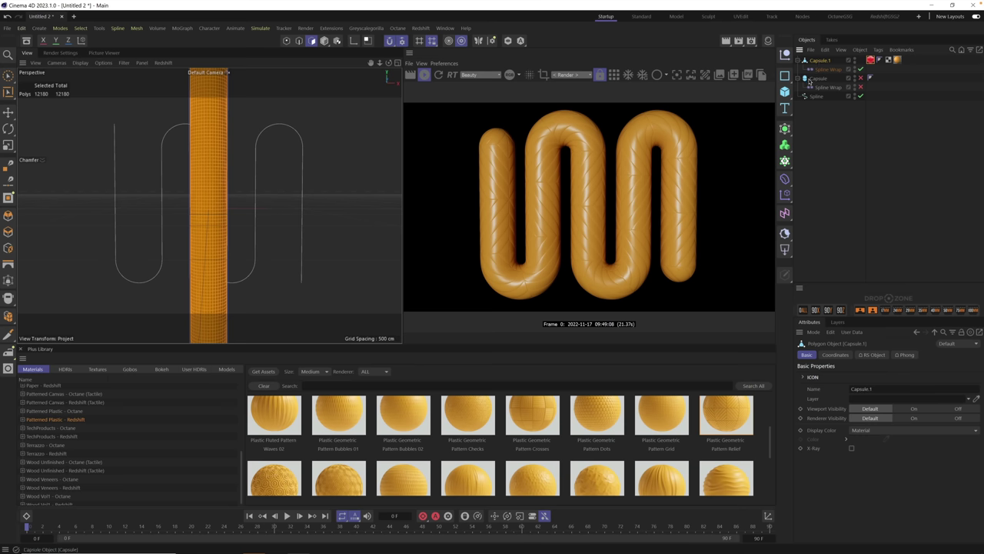
left_click(870, 60)
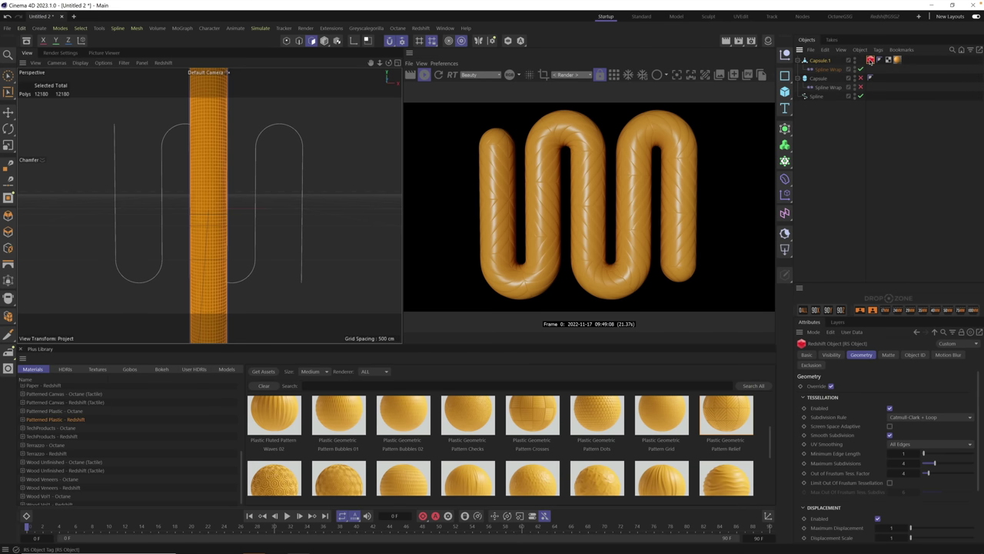
double_click(897, 537)
type("5")
key("Return")
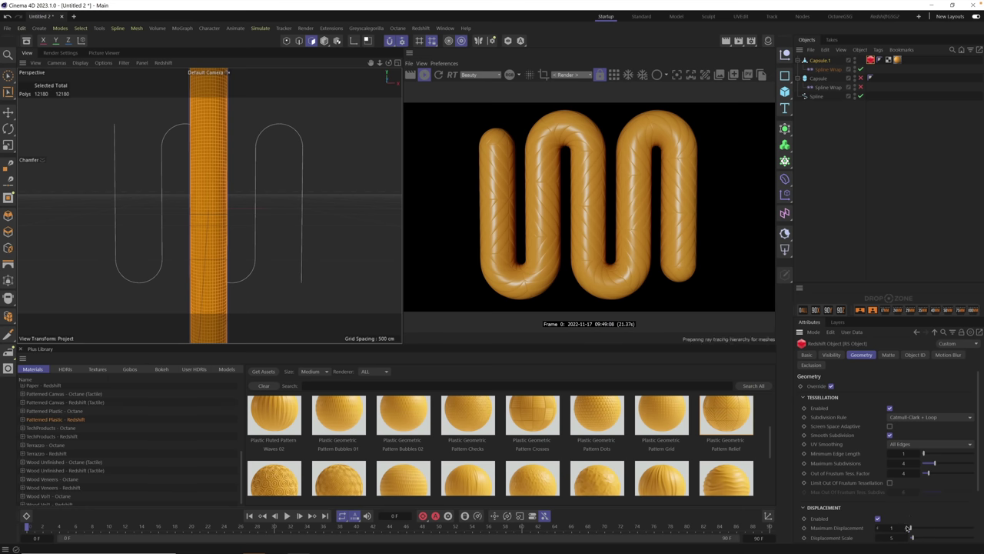
- Raise Maximum Displacement to 20 and Displacement Scale to 15, previewing the render in Clay mode
double_click(896, 528)
type("20")
key("Tab")
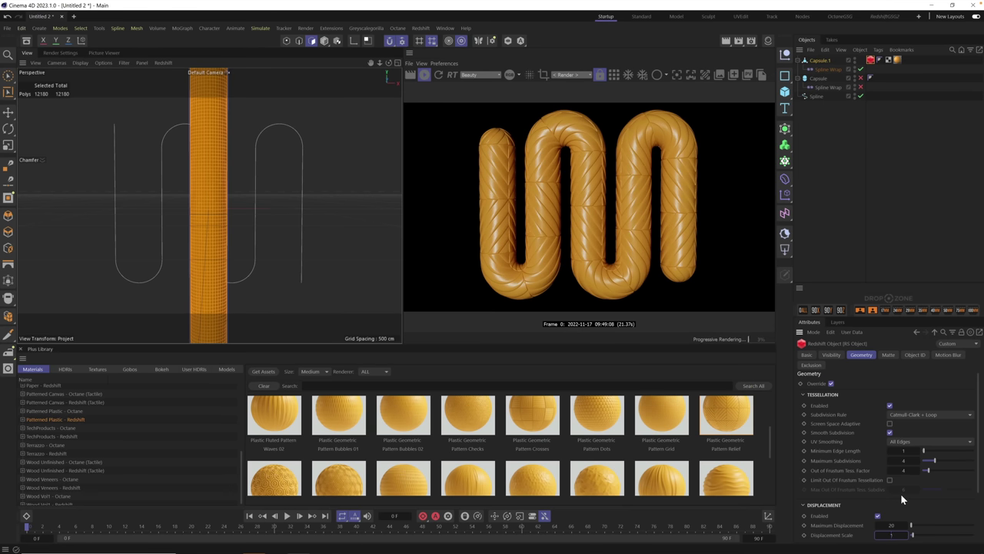
type("5")
key("Return")
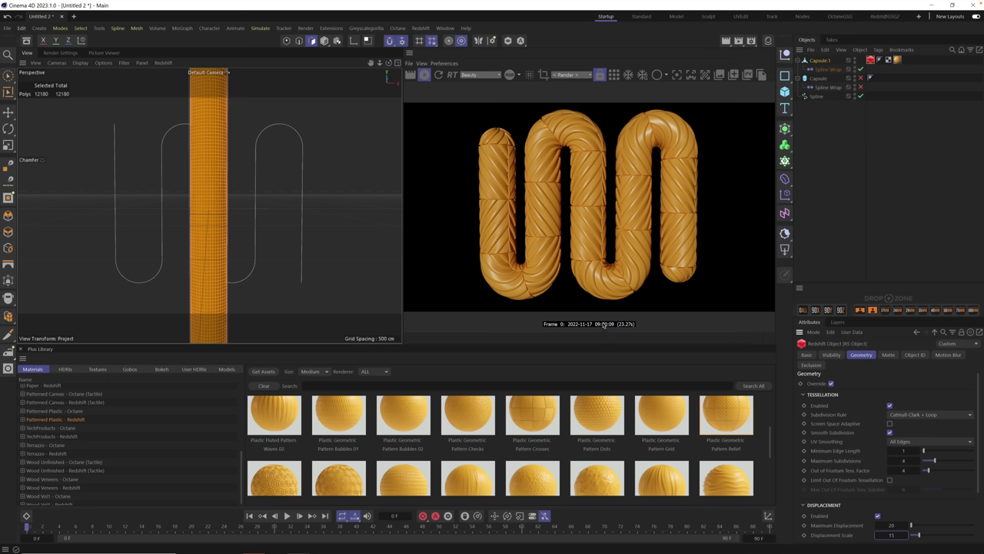
left_click(658, 77)
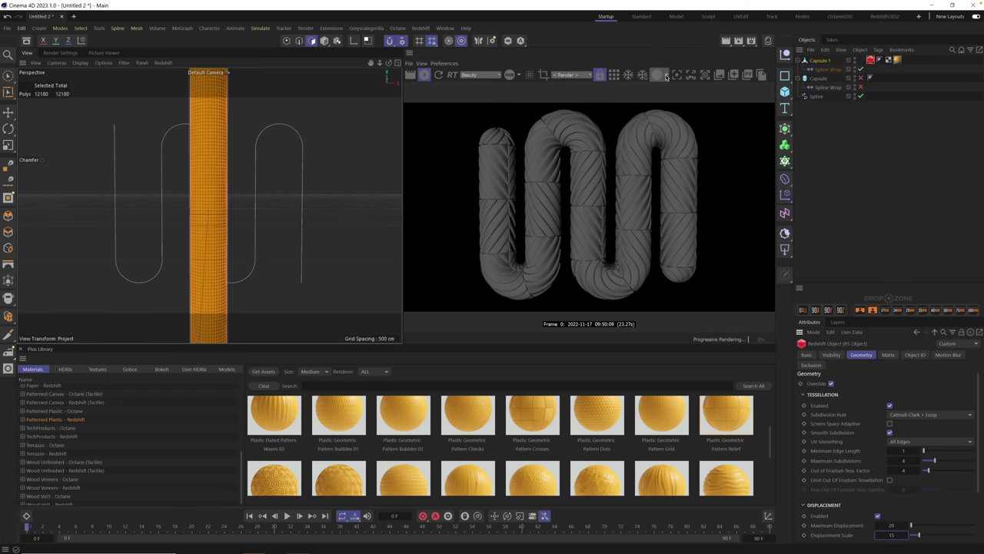
- Keep the clay preview and drop Maximum Subdivisions to 3
left_click(666, 76)
left_click(905, 536)
left_click(907, 462)
type("3")
key("Return")
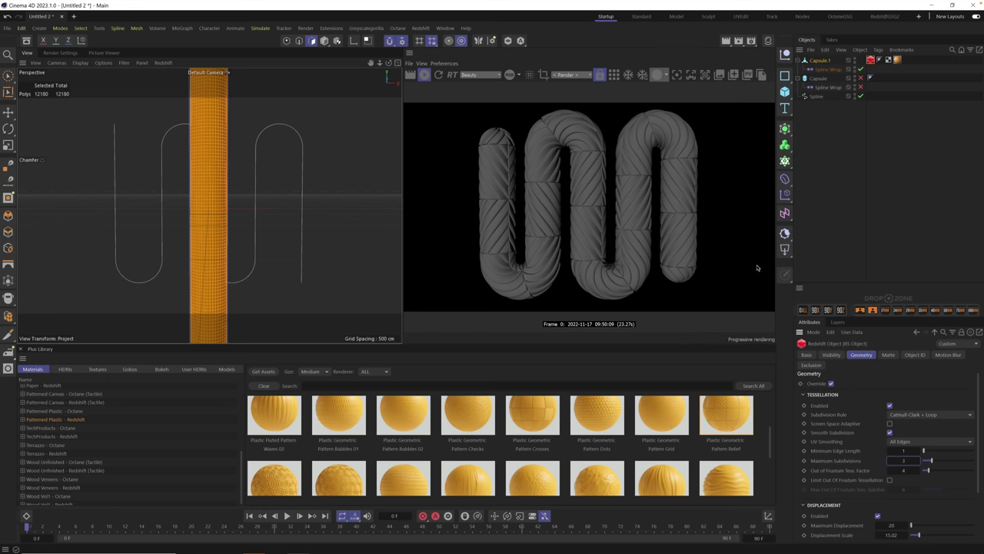
- Set Displacement Scale to 20 and return the RenderView to Regular material shading
left_click(895, 534)
type("20")
key("Return")
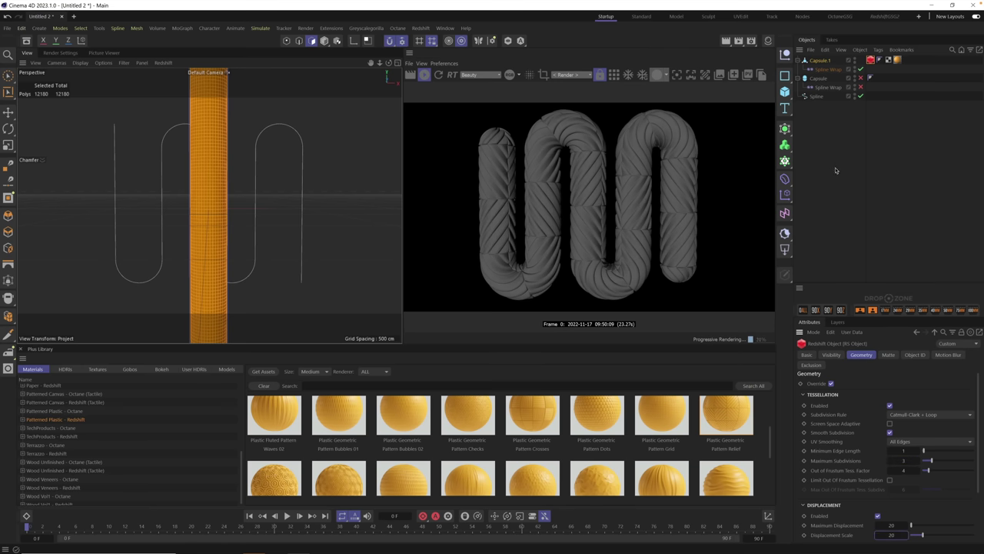
left_click(661, 75)
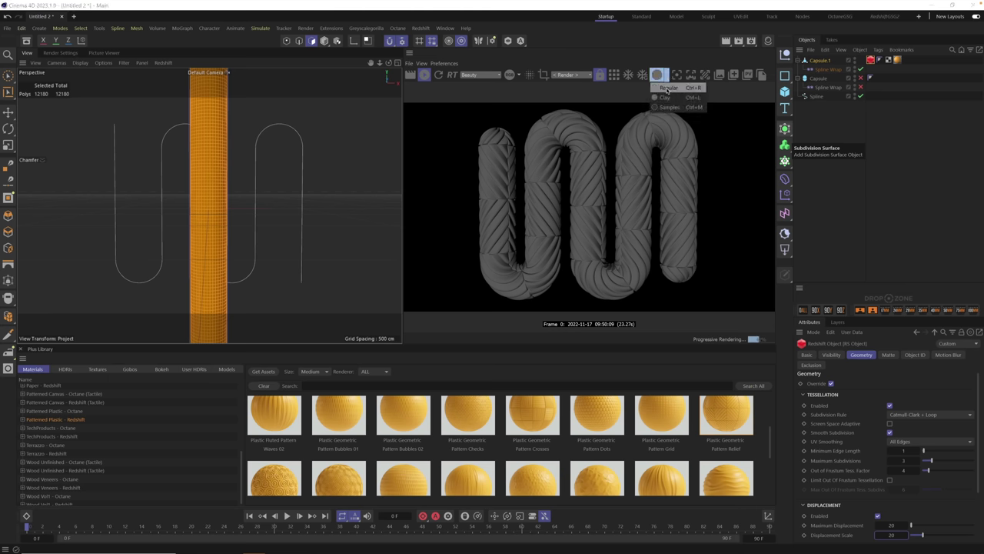
left_click(666, 91)
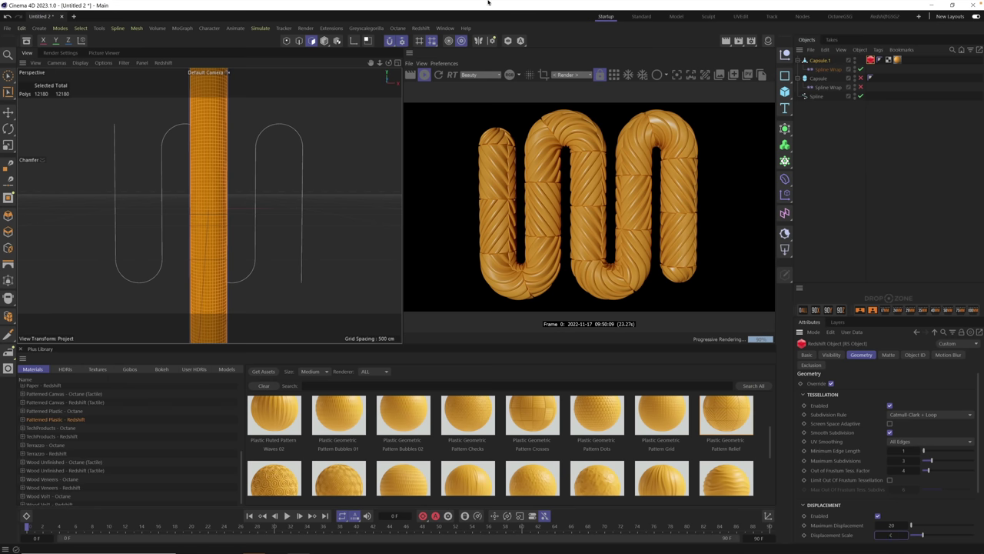
- Add a Displacer deformer via Shift+C search and parent it under Capsule.1
left_click(812, 131)
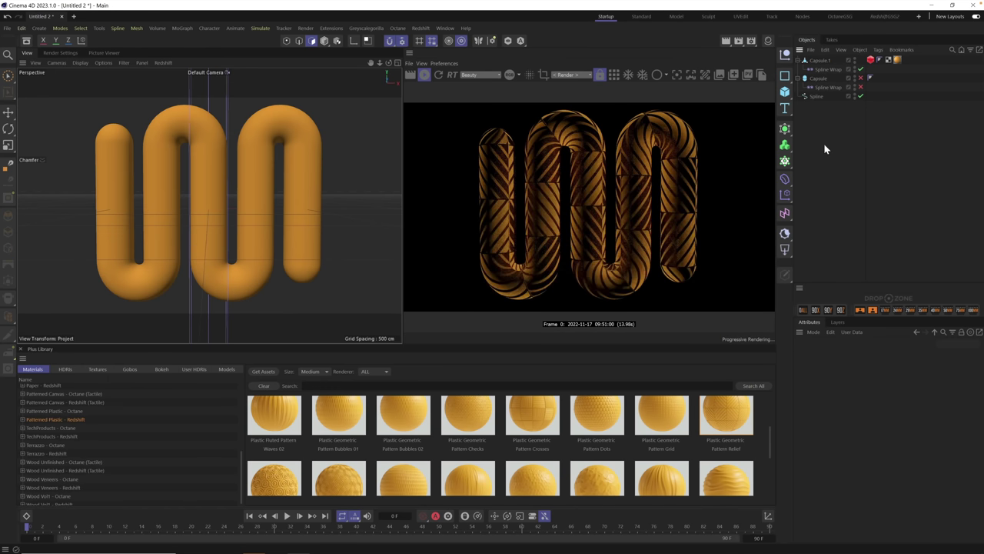
key("shift+c")
type("d")
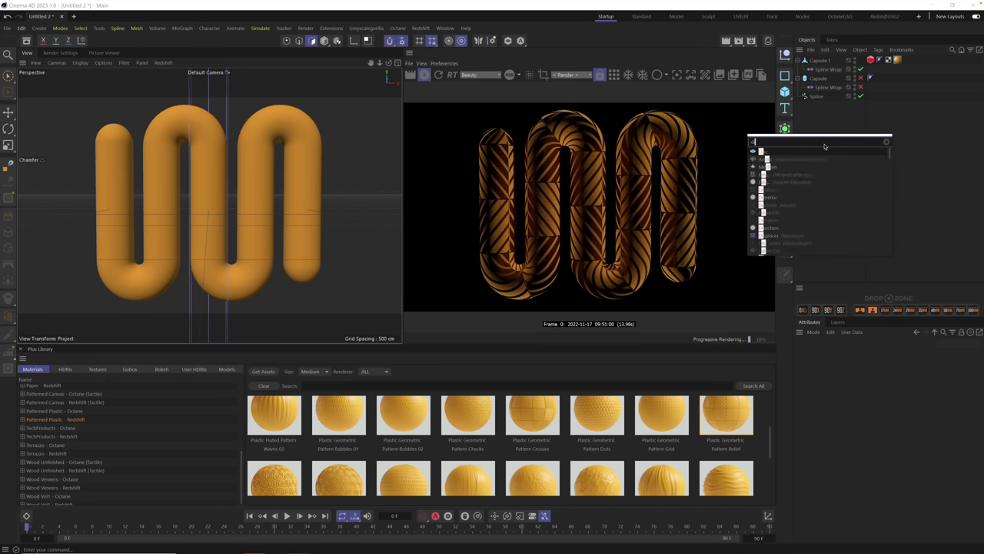
type("isplacer")
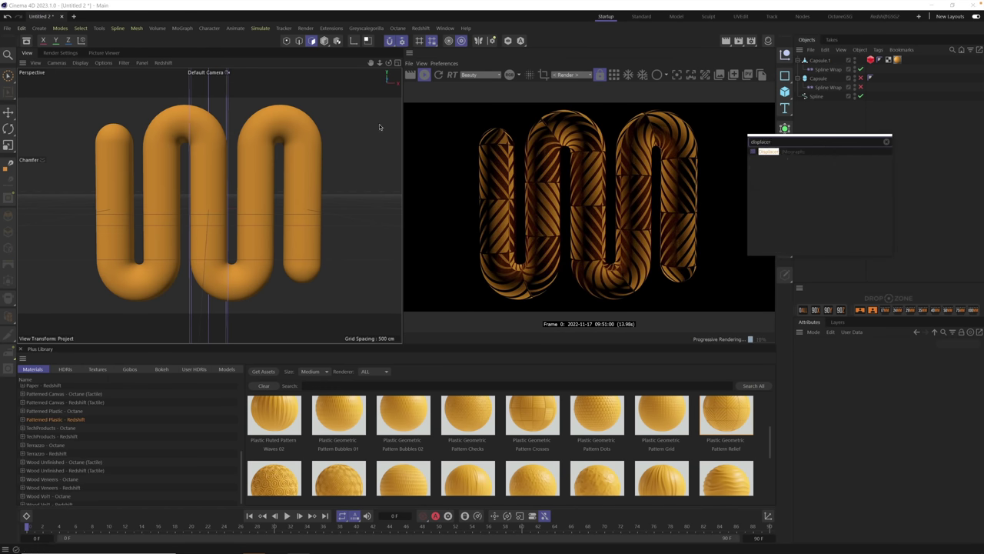
type("r")
left_click(756, 156)
left_click_drag(820, 61, 827, 75)
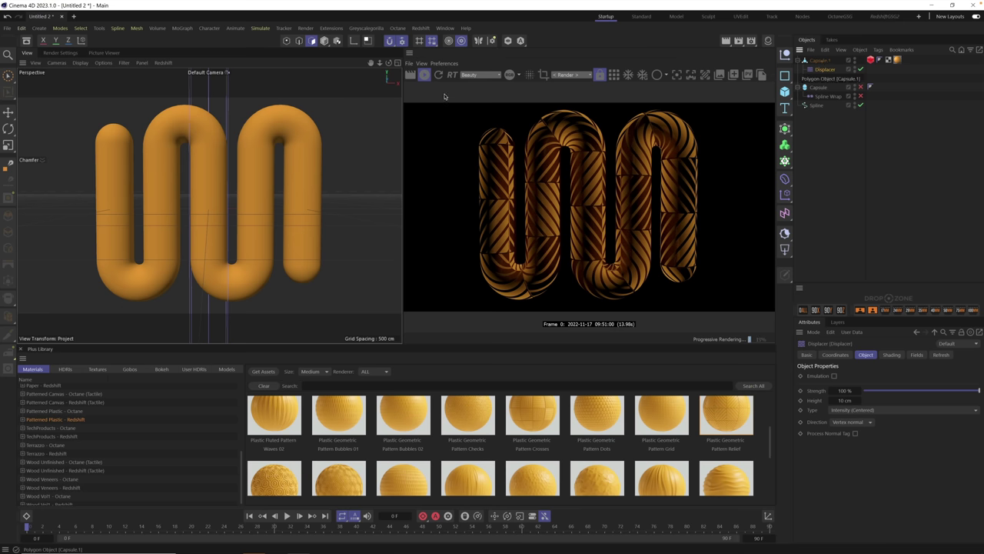
- Set Capsule.1's RS tag Displacement Scale to 20
left_click(871, 60)
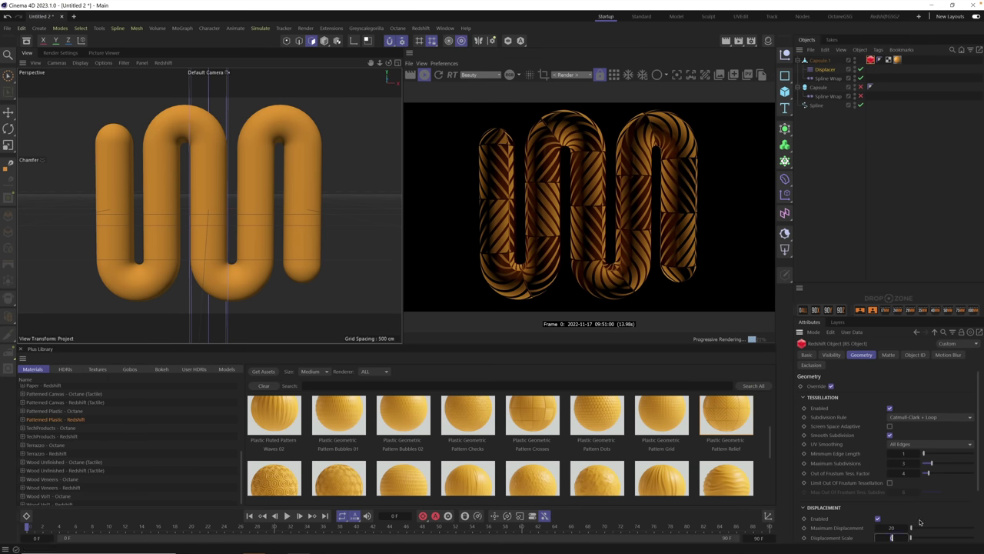
type("20")
key("Return")
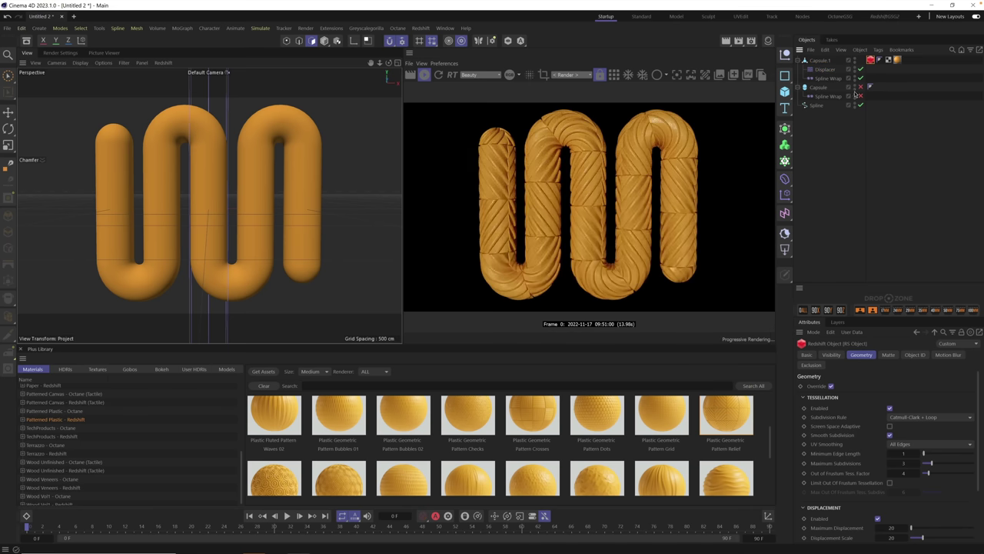
- Load a Color shader into the Displacer's Shading settings
left_click(825, 69)
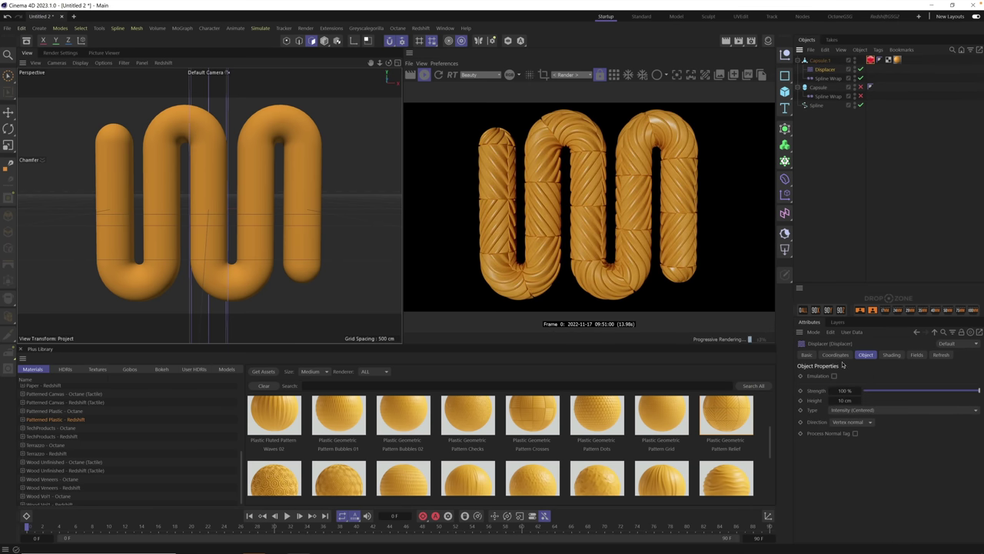
left_click(891, 355)
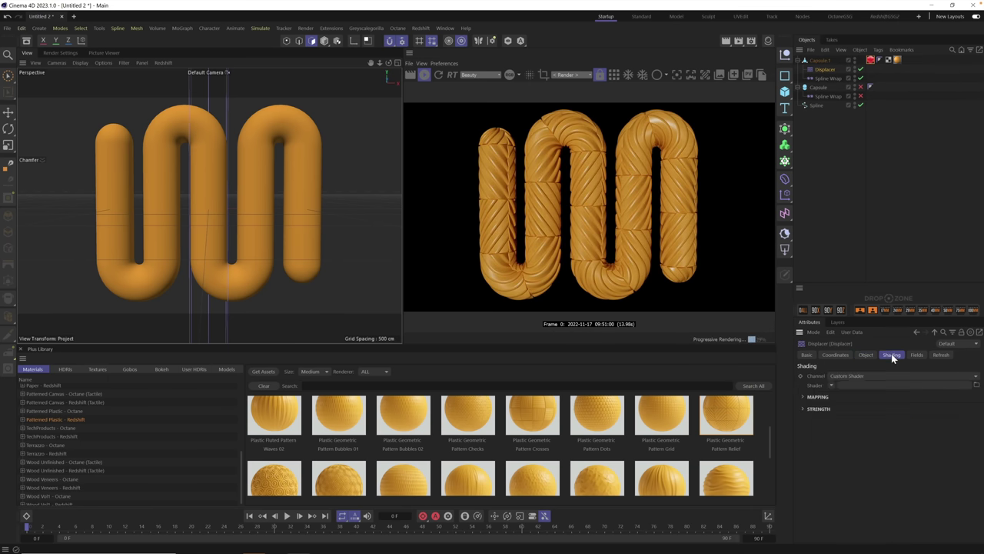
left_click(832, 386)
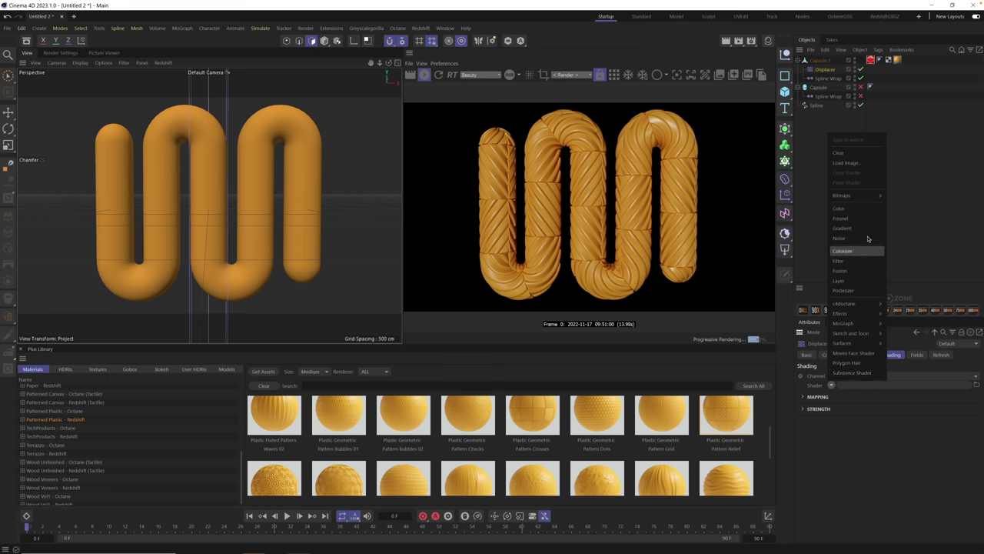
left_click(867, 209)
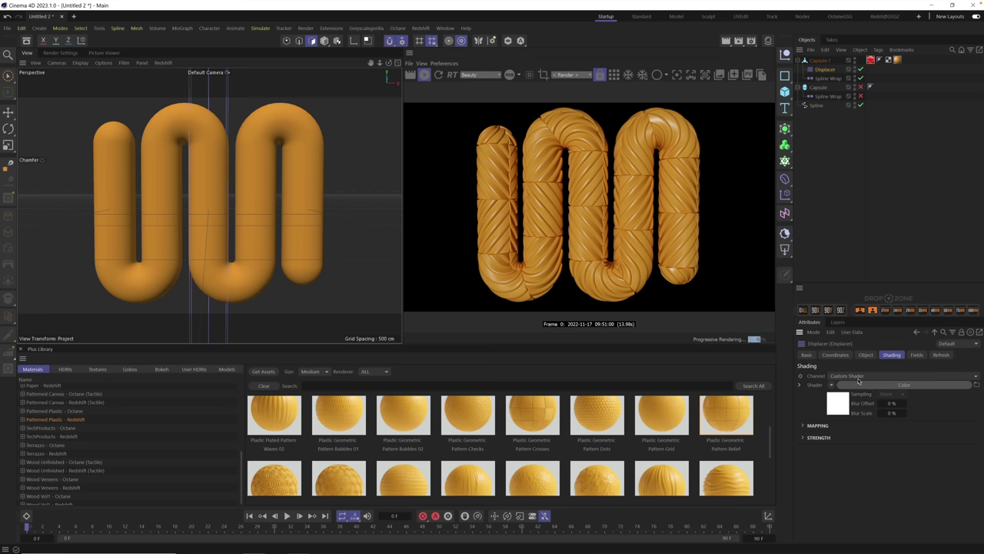
- Raise the Displacer's Height from 10 cm to 20 cm
left_click(866, 355)
left_click_drag(860, 401, 863, 408)
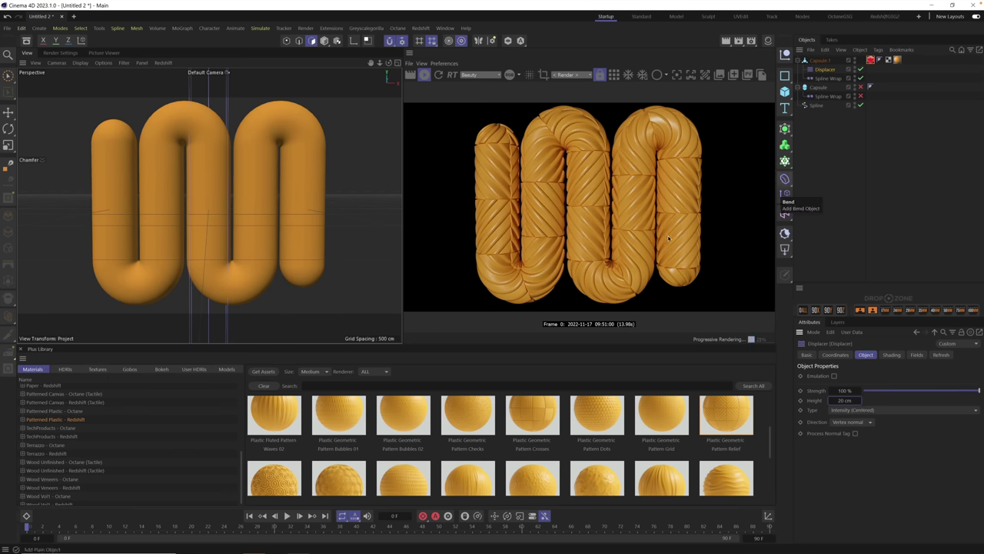
scroll(211, 203, "down", 2)
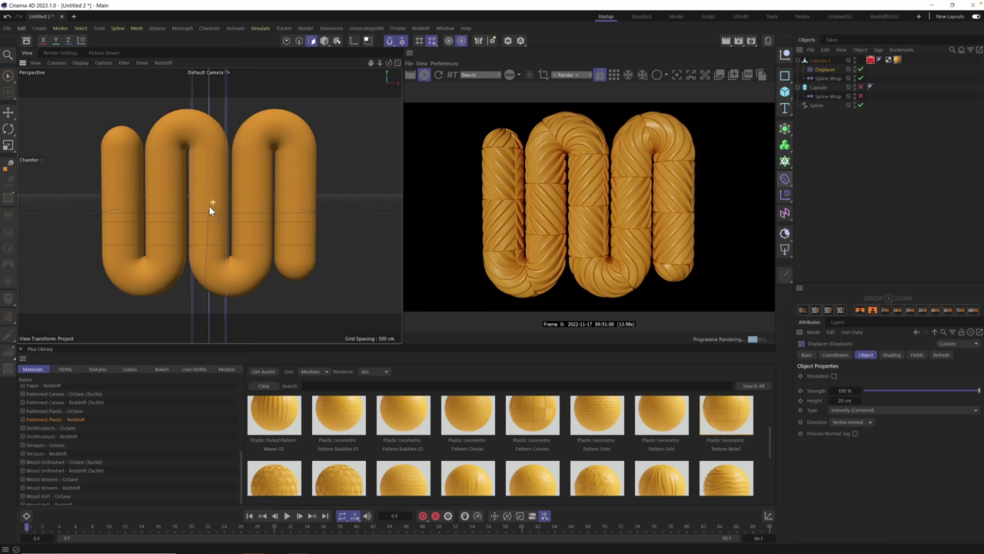
scroll(210, 206, "down", 2)
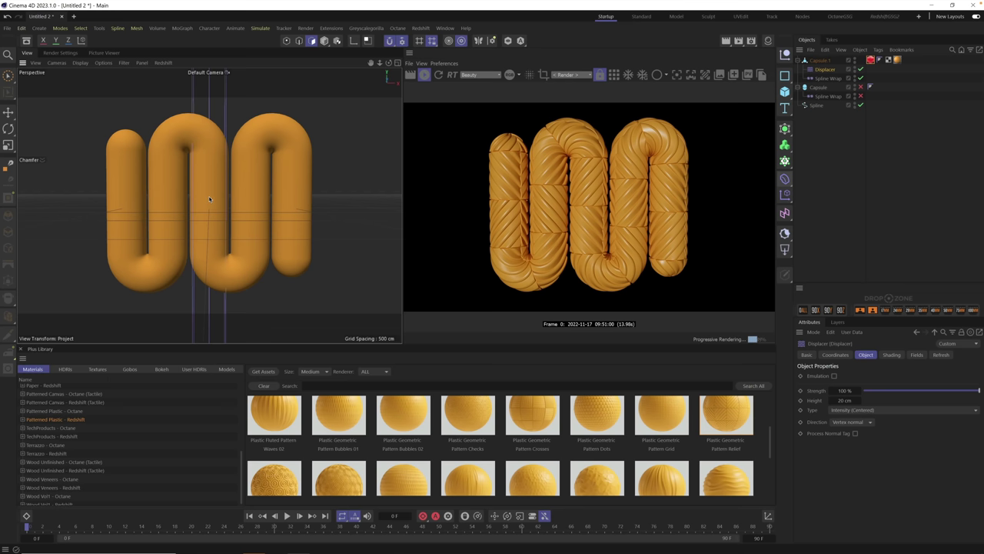
- Set the capsule material tag's Tiles U and Tiles V to 2
left_click(897, 60)
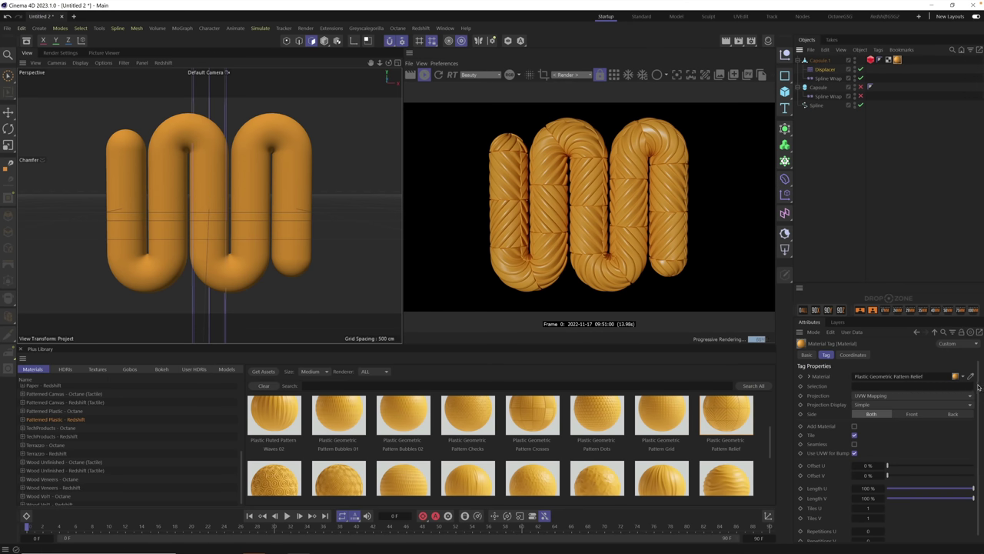
scroll(979, 387, "down", 1)
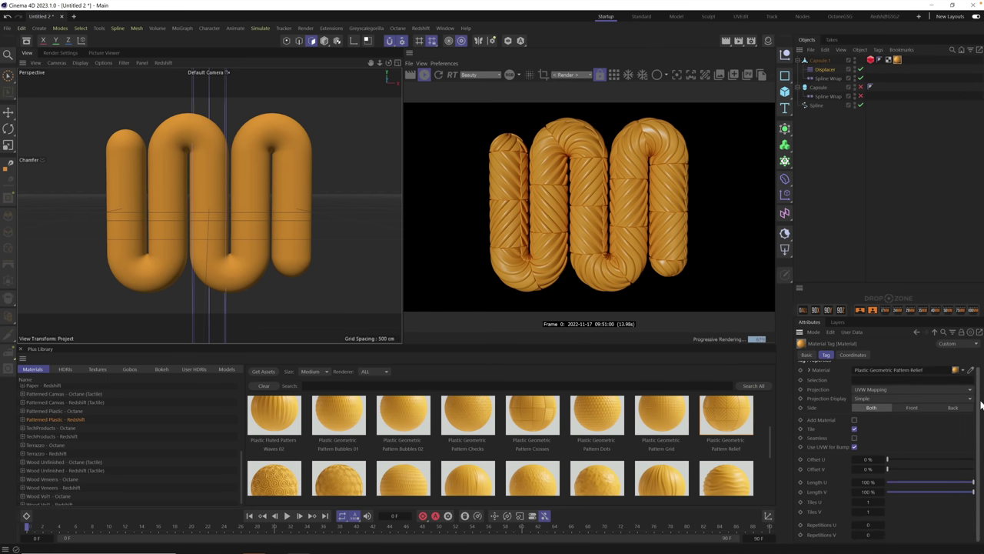
left_click(869, 502)
type("2")
key("Tab")
type("2")
key("Return")
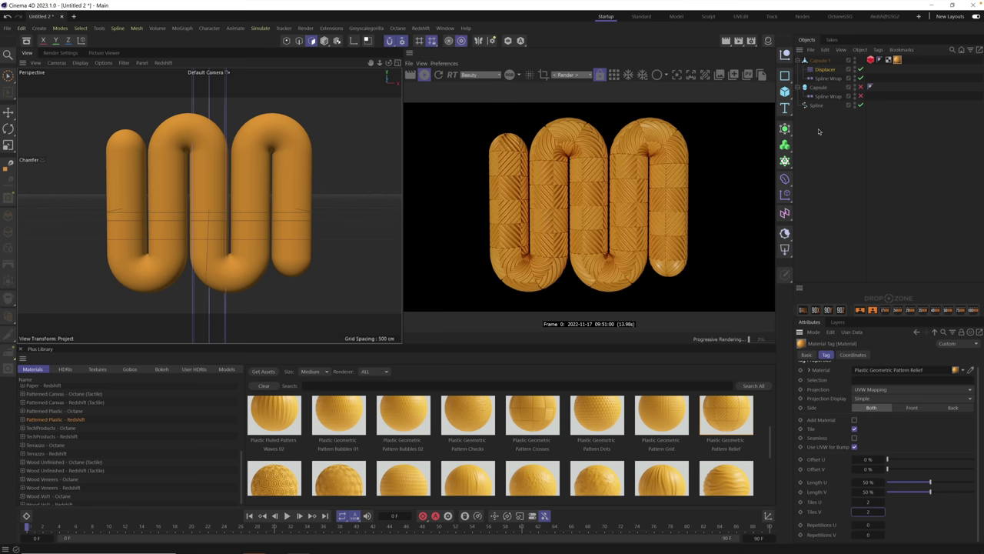
- Change Tiles U and Tiles V to 1.5, then deselect the material tag
left_click(873, 501)
type("1.5")
key("Tab")
type("1.5")
key("Return")
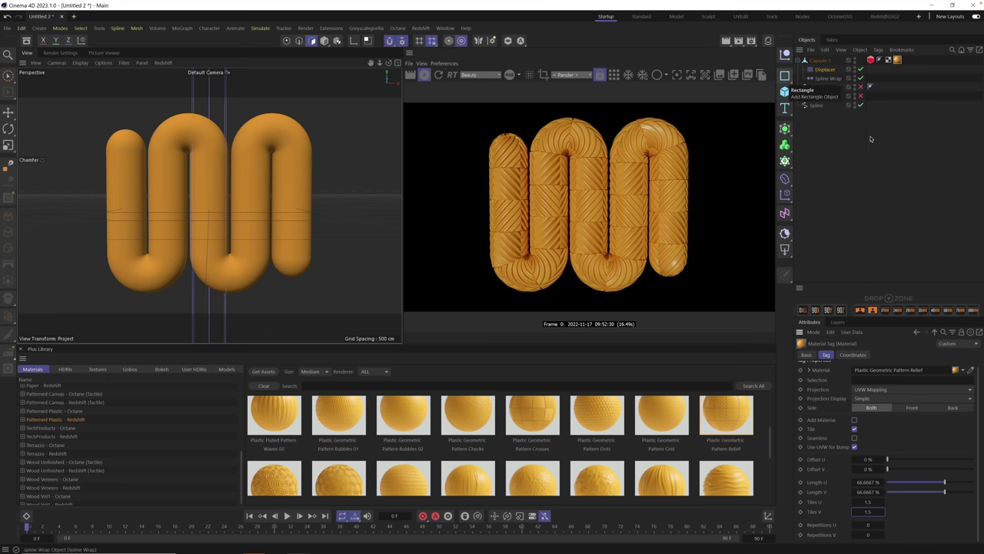
left_click(828, 160)
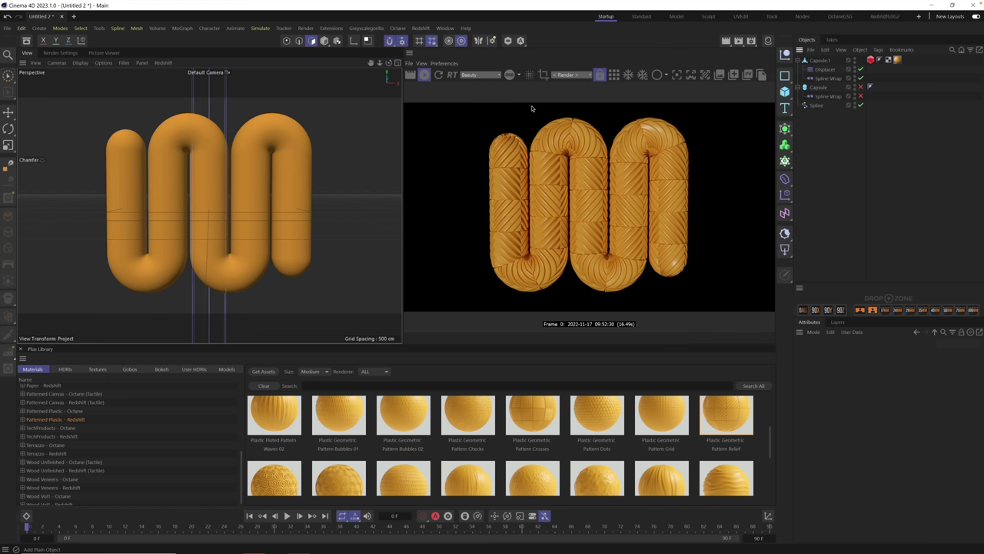
- Add an RS Dome Light from the Redshift Lights menu
left_click(421, 29)
mouse_move(436, 59)
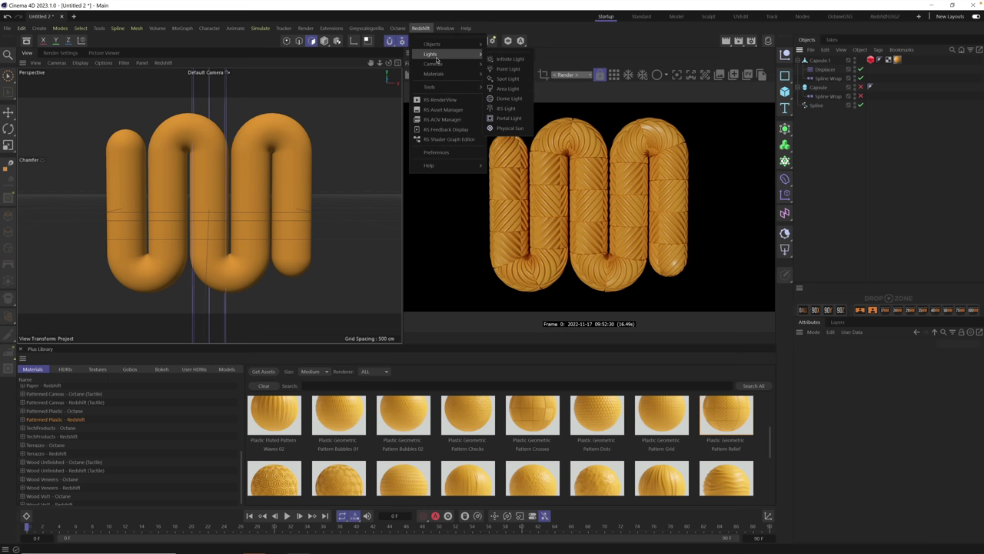
left_click(509, 98)
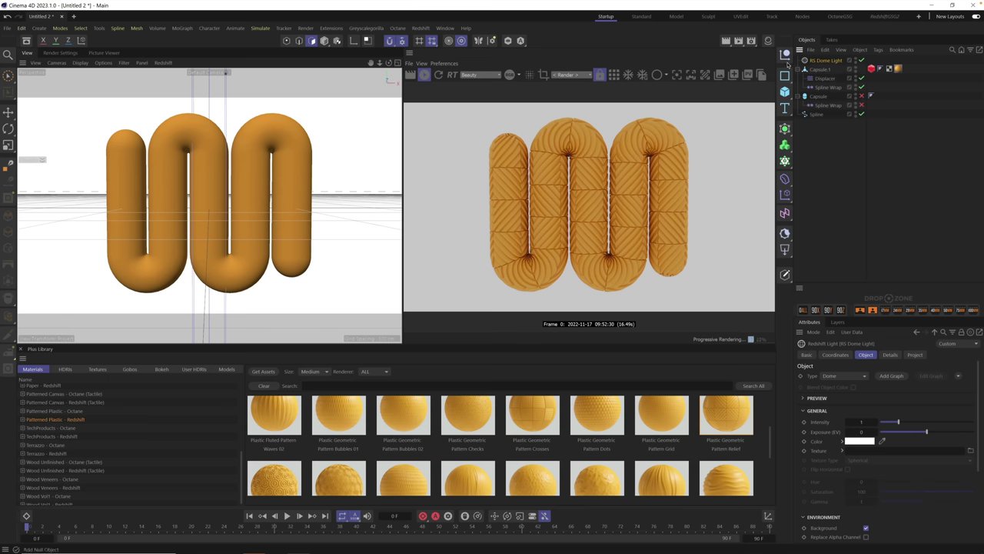
- Drag the dome light's Texture onto the Drop Zone to attach an HDRI Link Plus tag
left_click(421, 28)
mouse_move(434, 54)
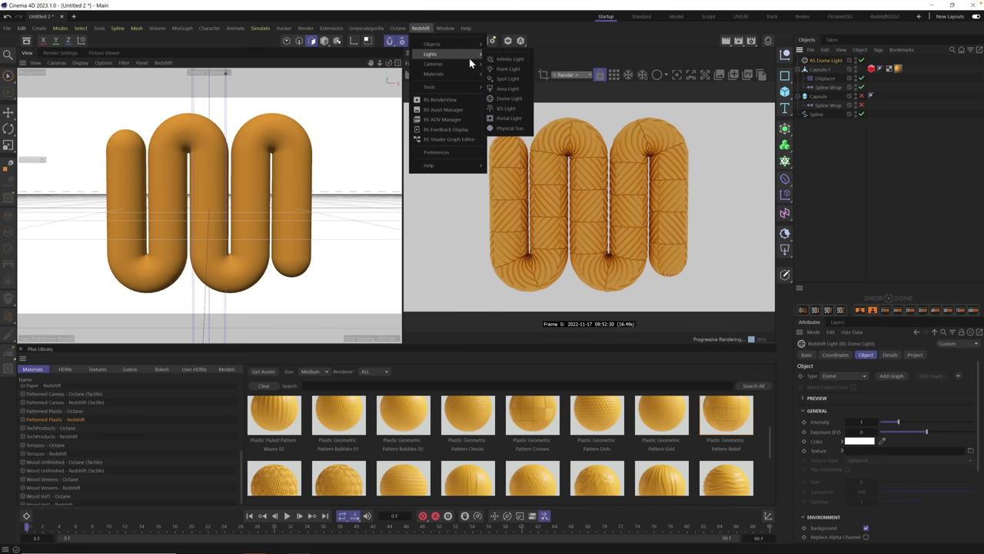
left_click(667, 122)
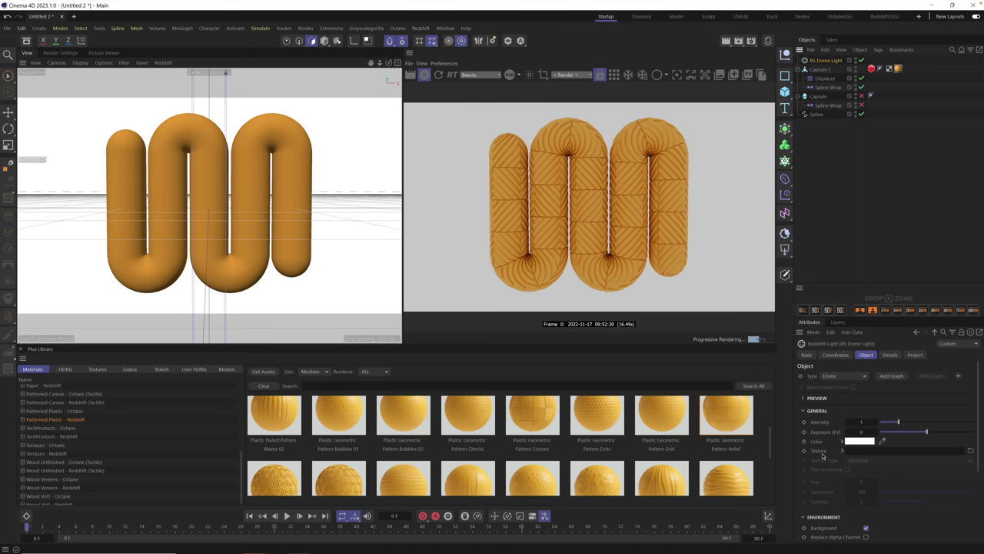
left_click_drag(817, 455, 839, 451)
left_click_drag(821, 454, 883, 300)
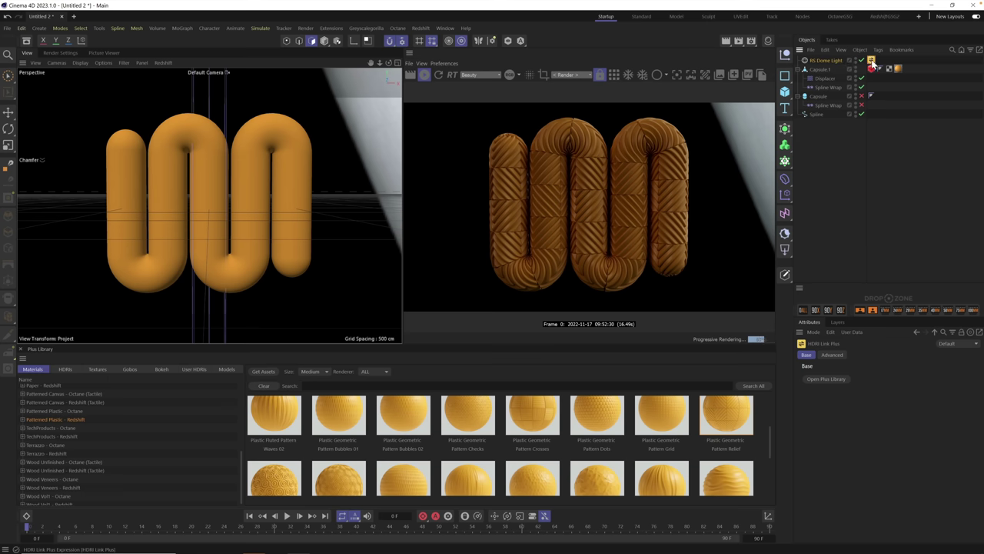
- Search the Plus Library HDRIs for 'create', apply Creative Office, and review the dome light's coordinates
left_click(66, 369)
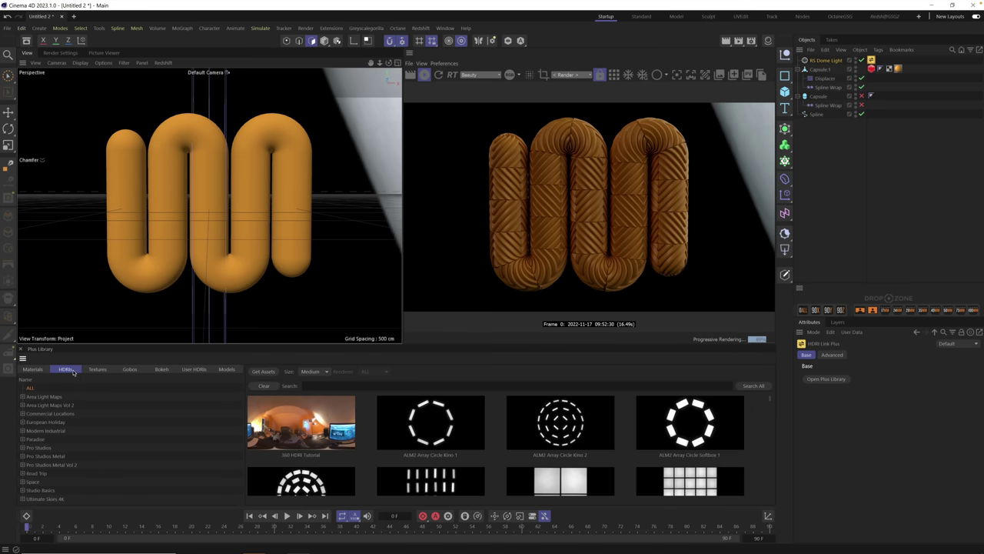
left_click(329, 385)
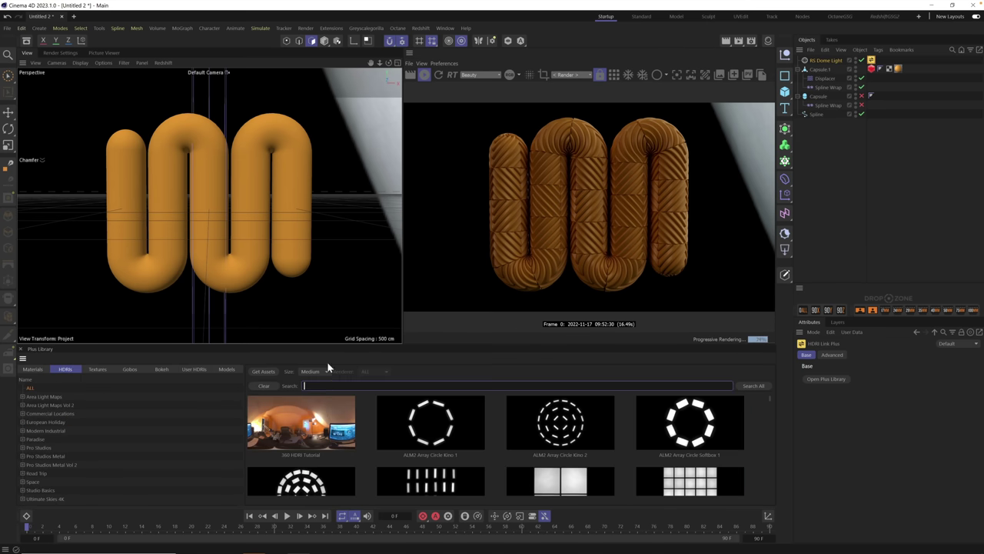
type("create")
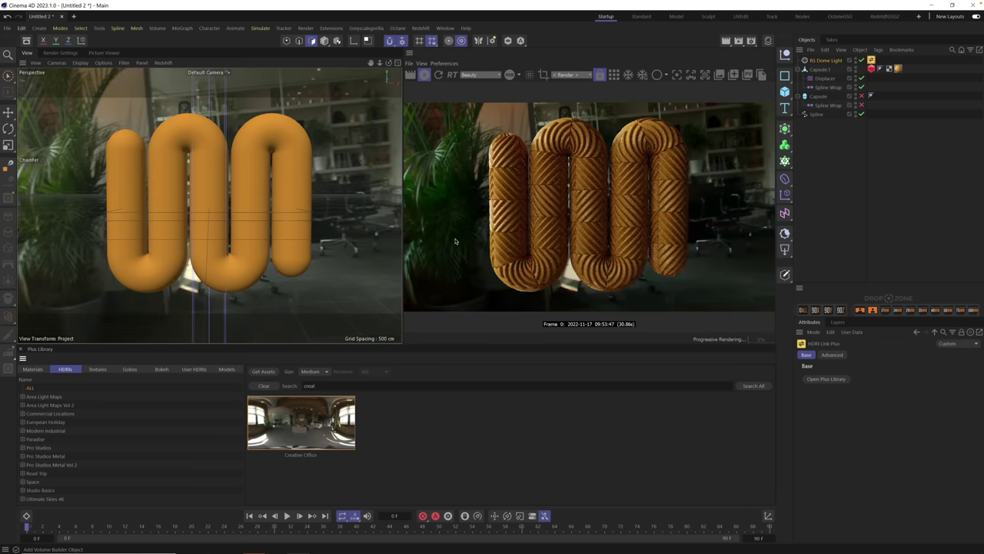
left_click(830, 61)
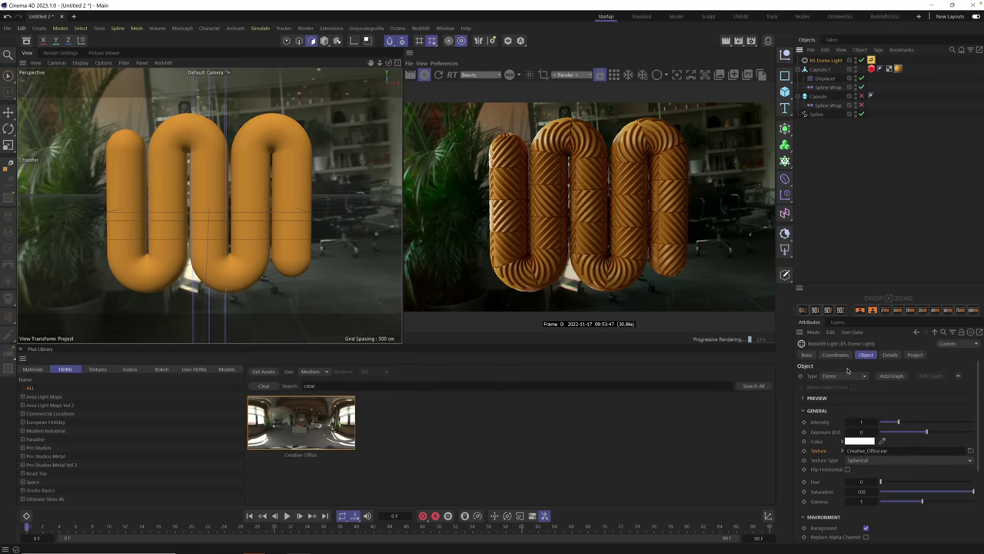
left_click(839, 355)
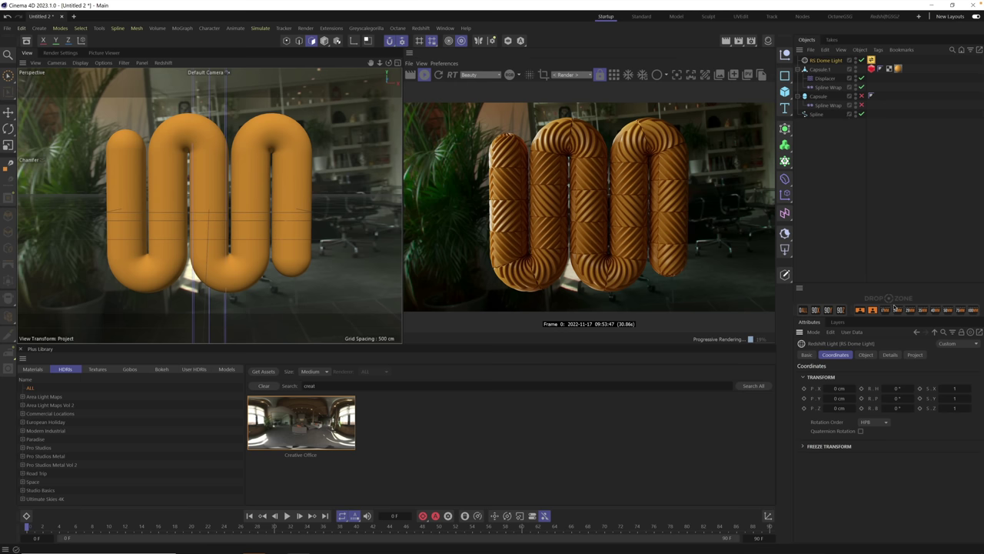
- Turn off the dome light's Background and add a Plane oriented to -Z
left_click(866, 354)
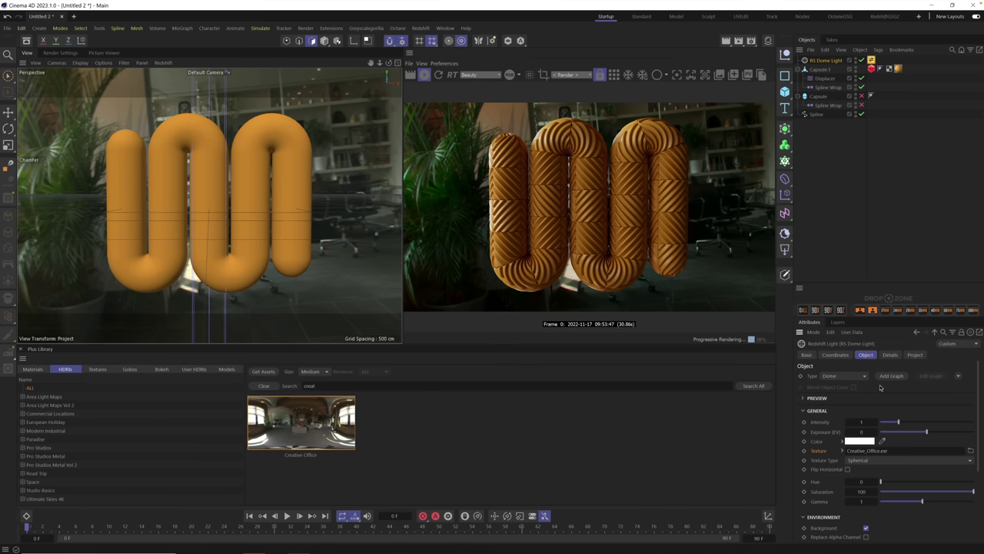
left_click(865, 528)
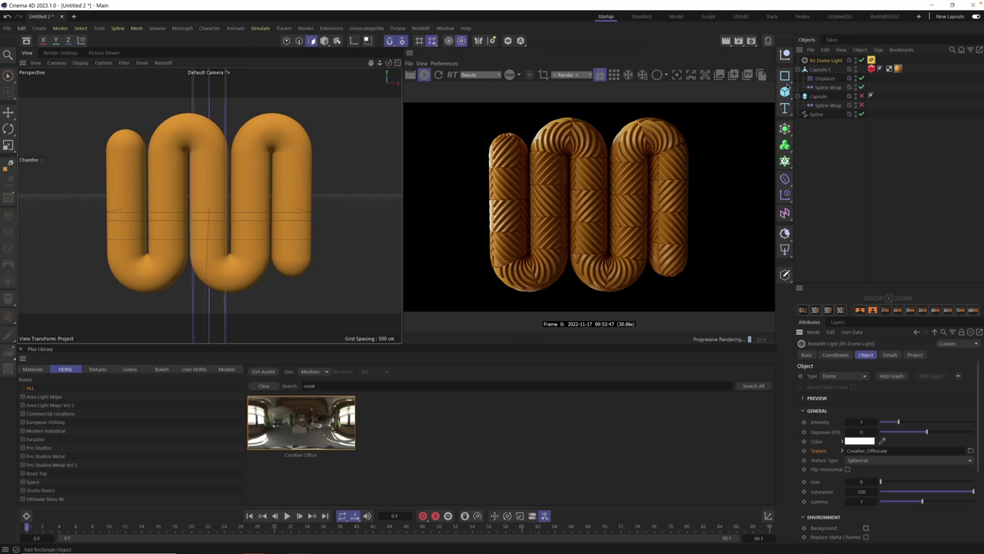
left_click_drag(786, 93, 819, 123)
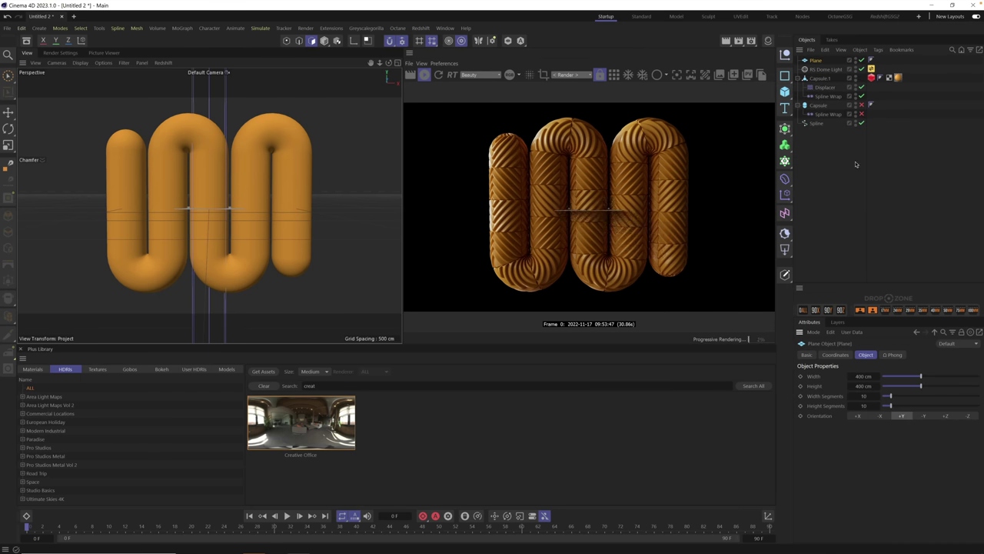
left_click(948, 416)
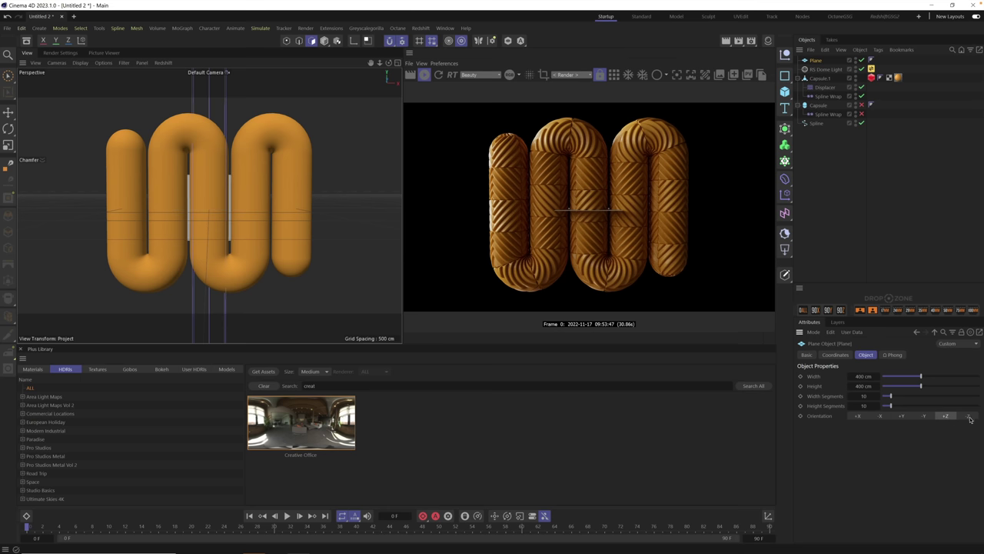
left_click(968, 416)
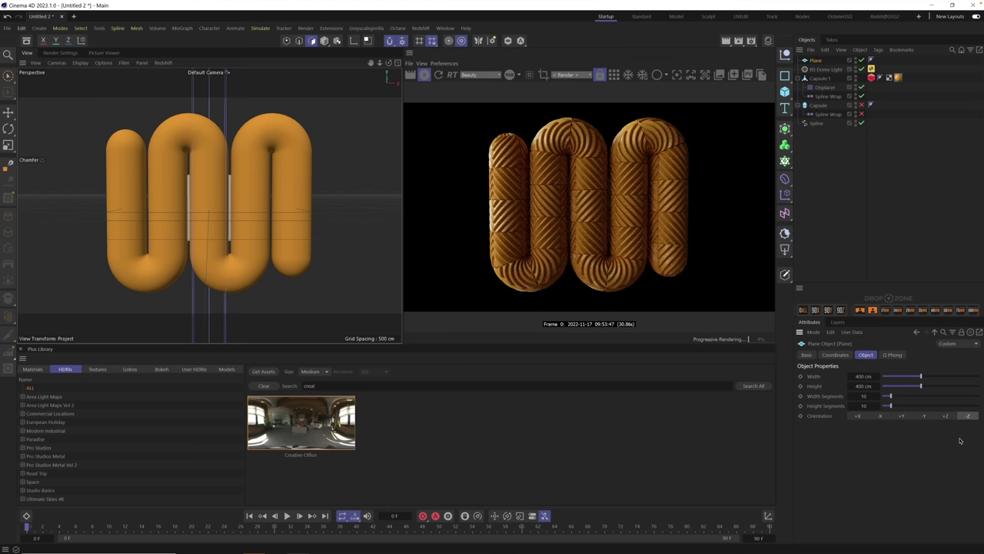
- Scale the plane up and push it back to Z 3441 cm behind the capsule
left_click(8, 145)
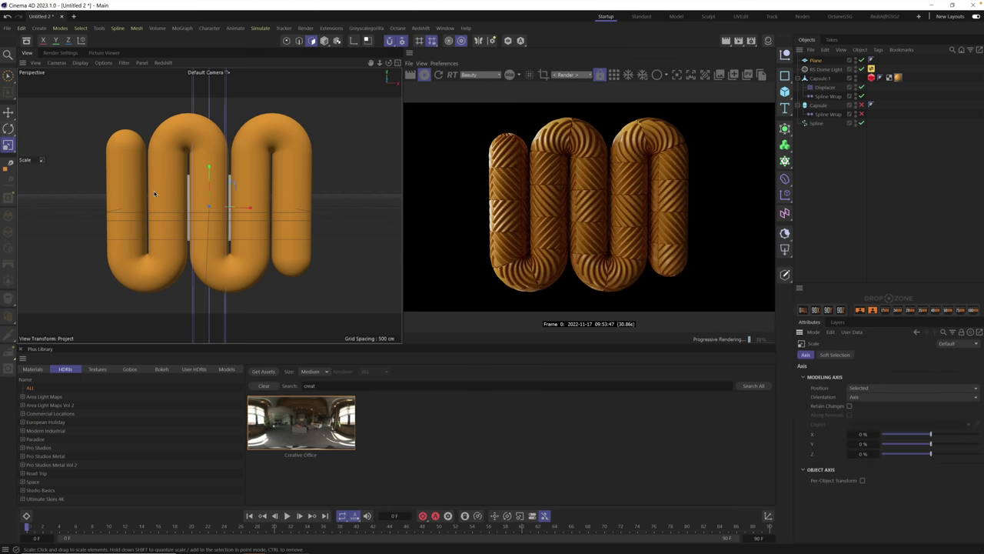
left_click_drag(276, 219, 338, 223)
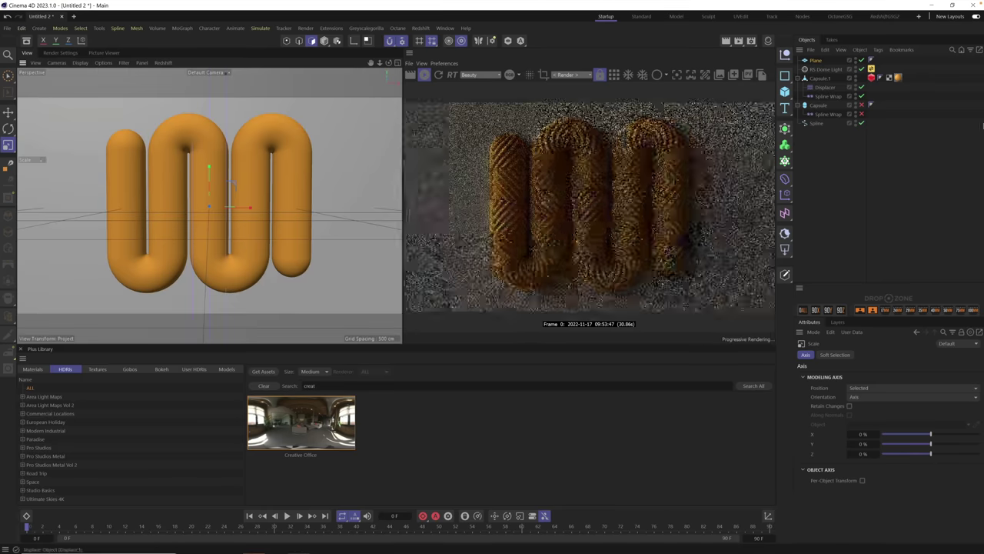
left_click(815, 60)
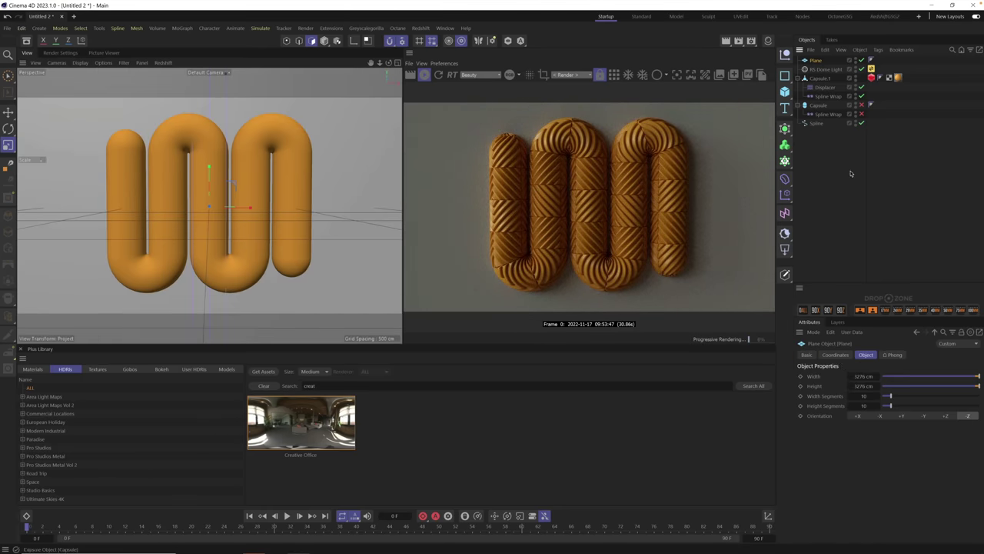
left_click(835, 354)
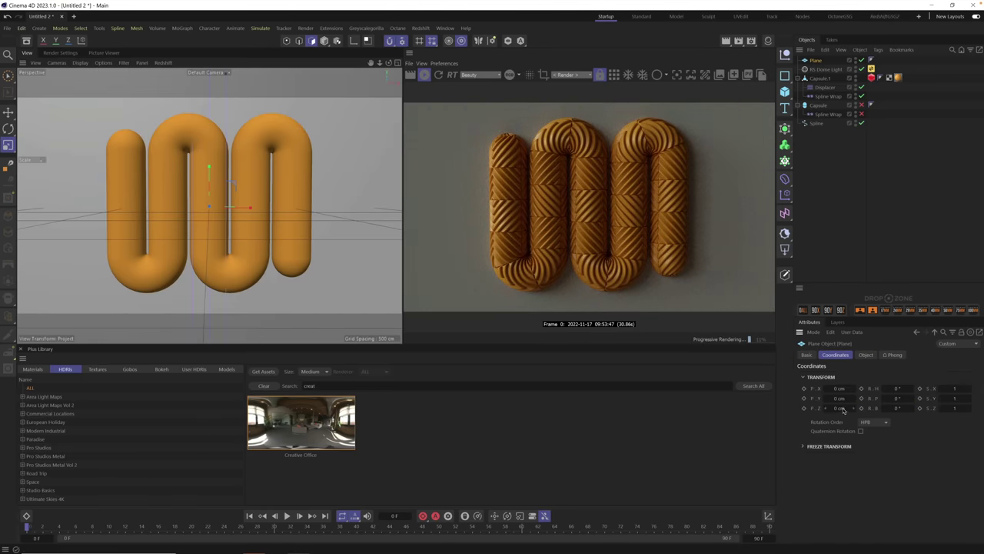
left_click_drag(844, 411, 977, 414)
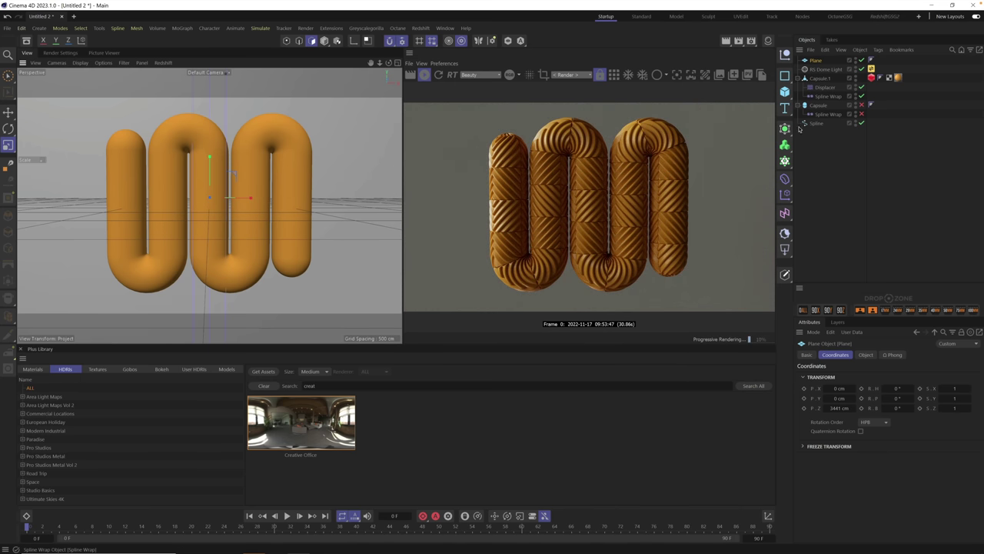
- Rotate the dome light's environment to an R.H heading of 4°
left_click(824, 69)
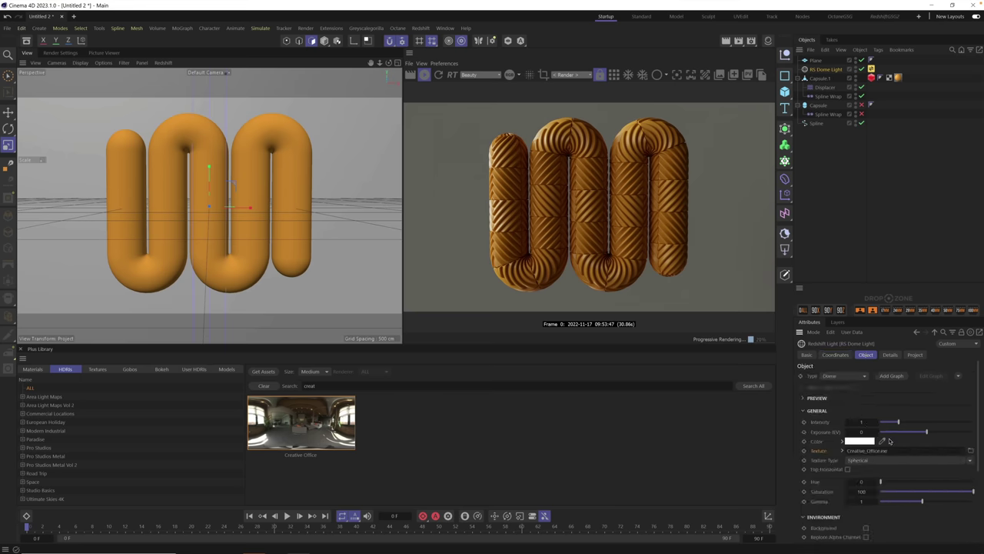
left_click_drag(928, 433, 934, 433)
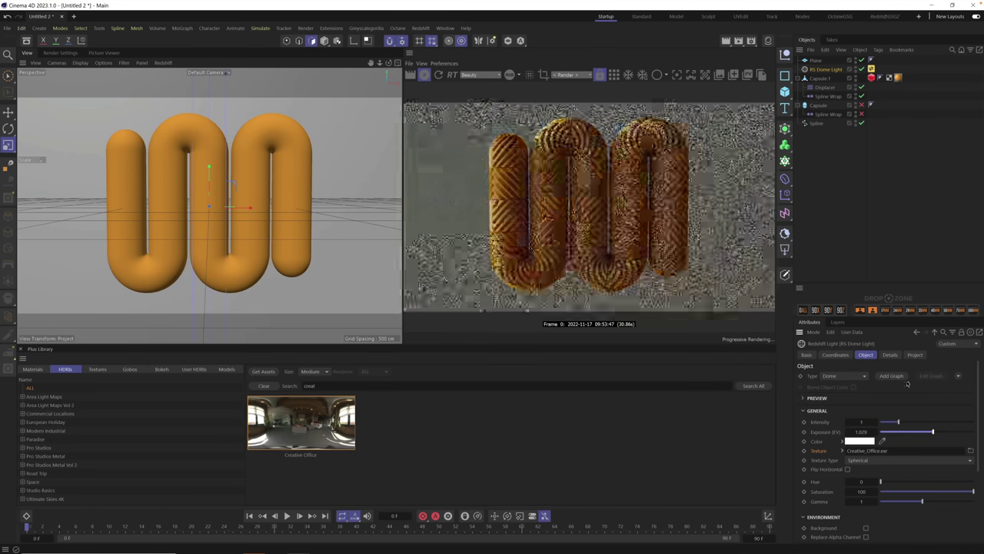
left_click(835, 355)
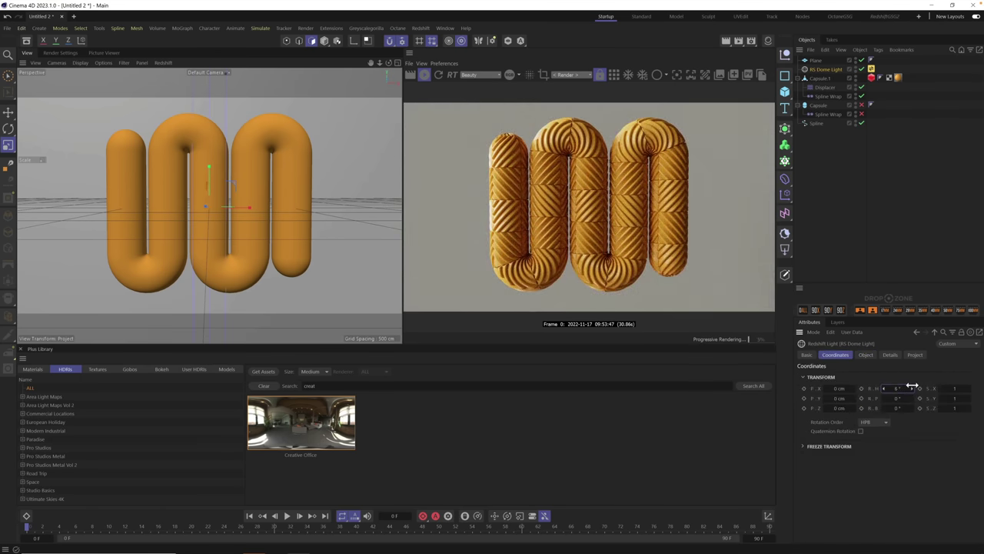
mouse_move(901, 388)
left_mouse_down()
mouse_move(921, 384)
mouse_move(903, 388)
left_mouse_up()
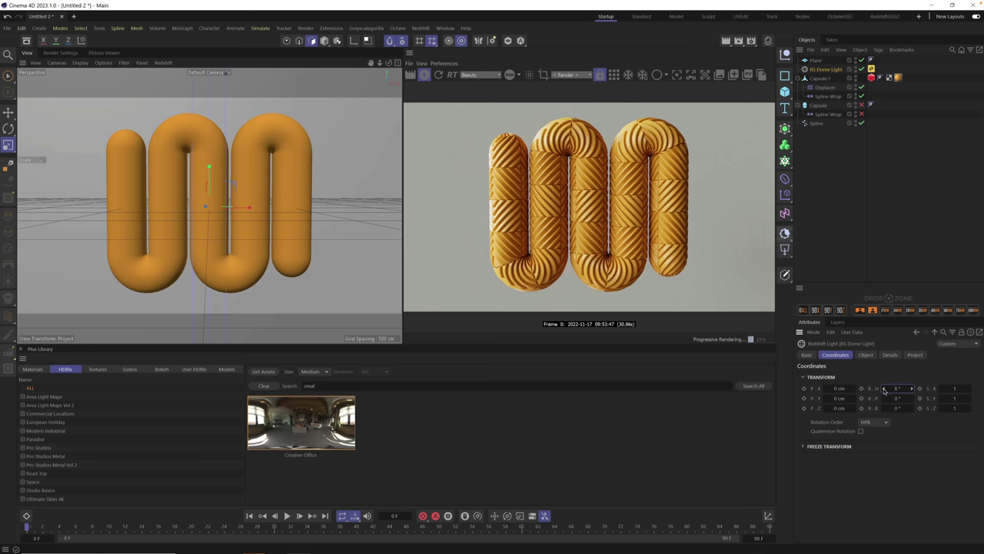
left_click_drag(885, 390, 884, 366)
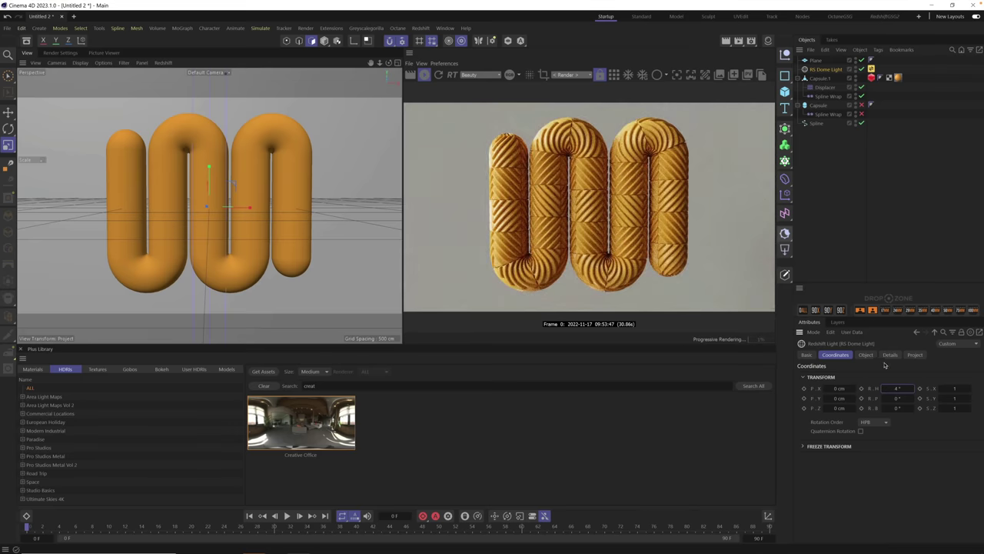
- Set the dome light's Exposure to 0.495
left_click(866, 354)
left_click(933, 435)
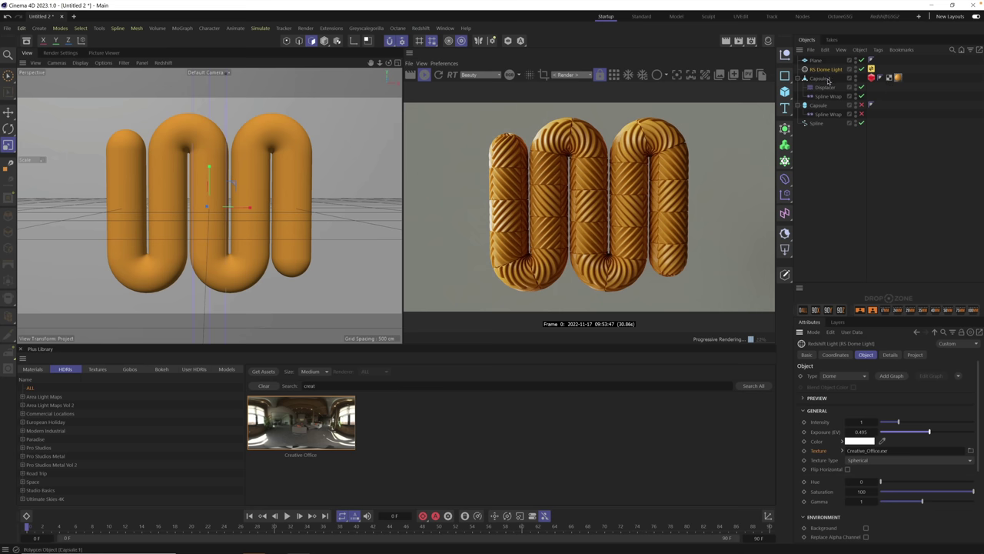
left_click(399, 28)
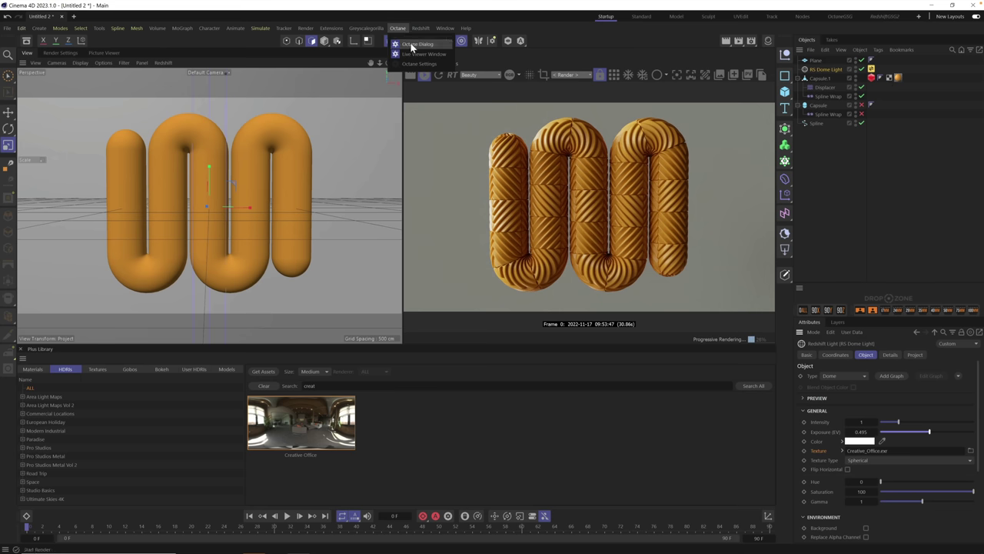
- Add a second RS Dome Light and set its Exposure to about -2.4
mouse_move(421, 29)
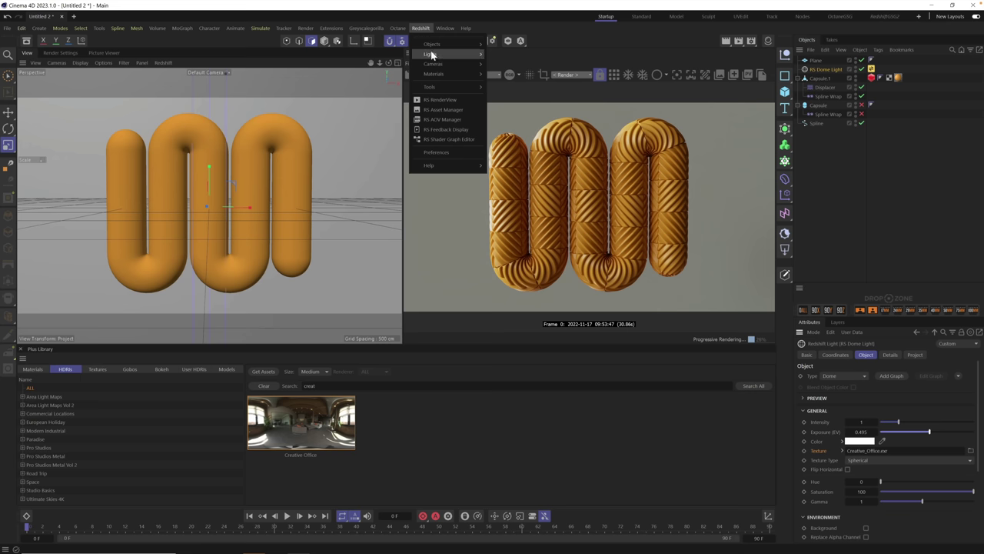
mouse_move(432, 53)
left_click(511, 98)
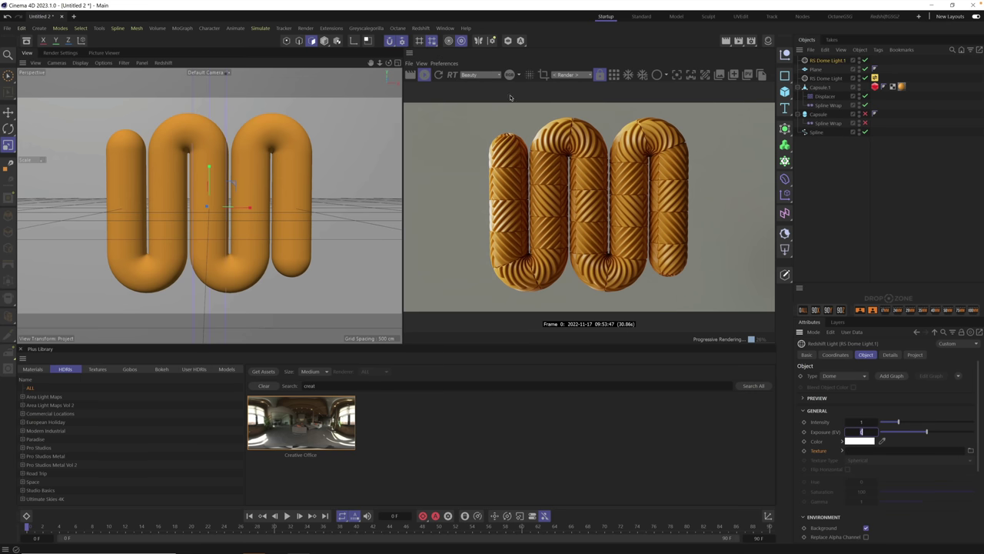
left_click(898, 432)
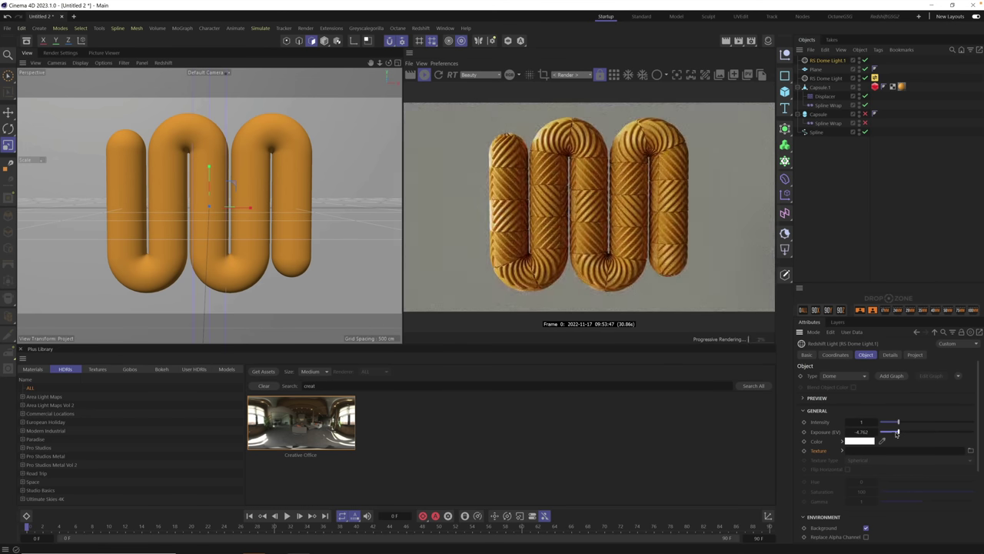
left_click_drag(898, 432, 915, 437)
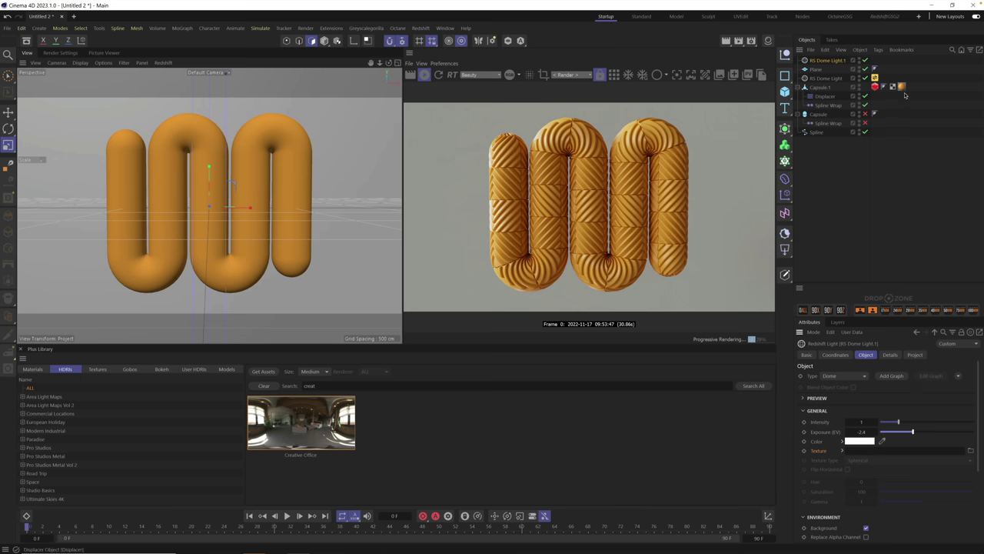
- In the Plastic Geometric Pattern Relief shader graph, change the Standard Material base colour to red (245, 74, 62)
left_click(902, 86)
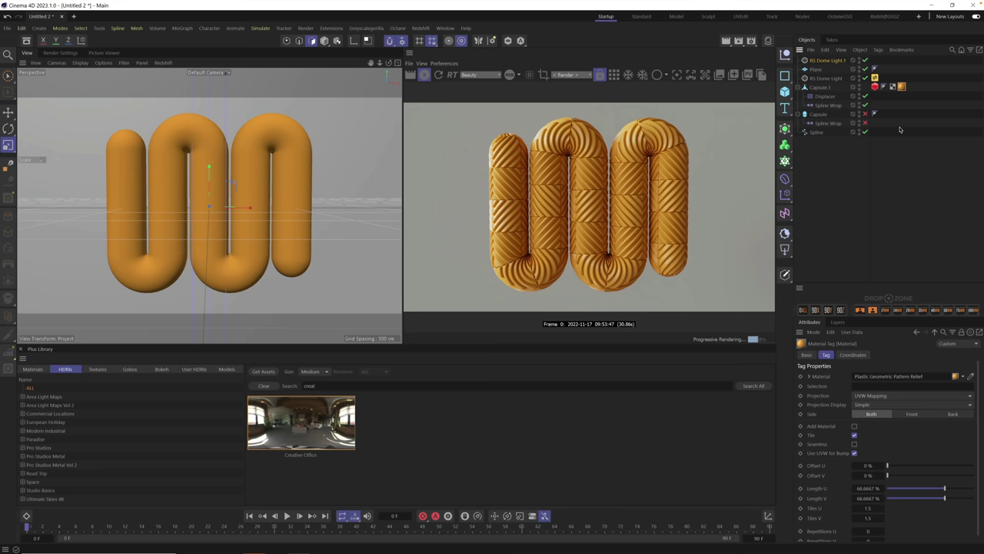
double_click(902, 87)
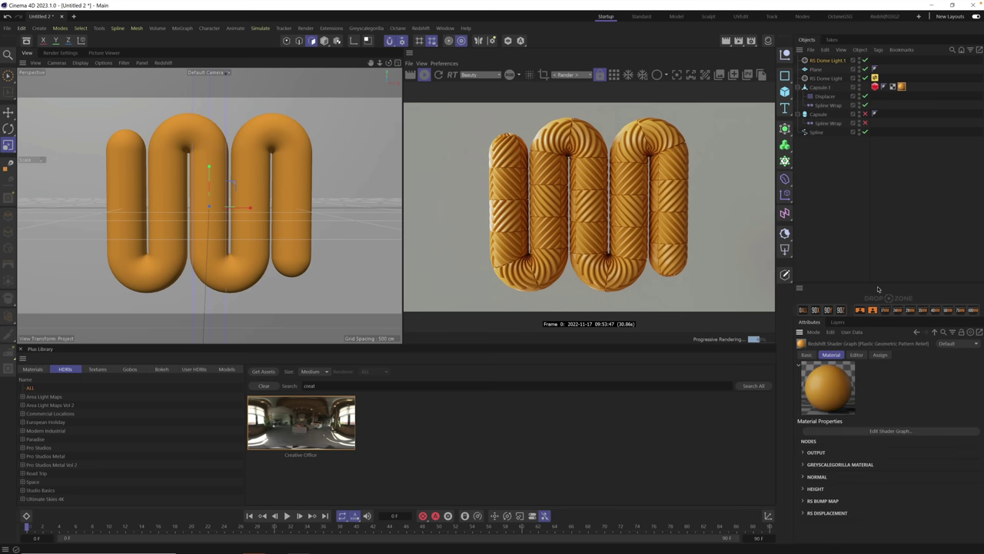
left_click(888, 432)
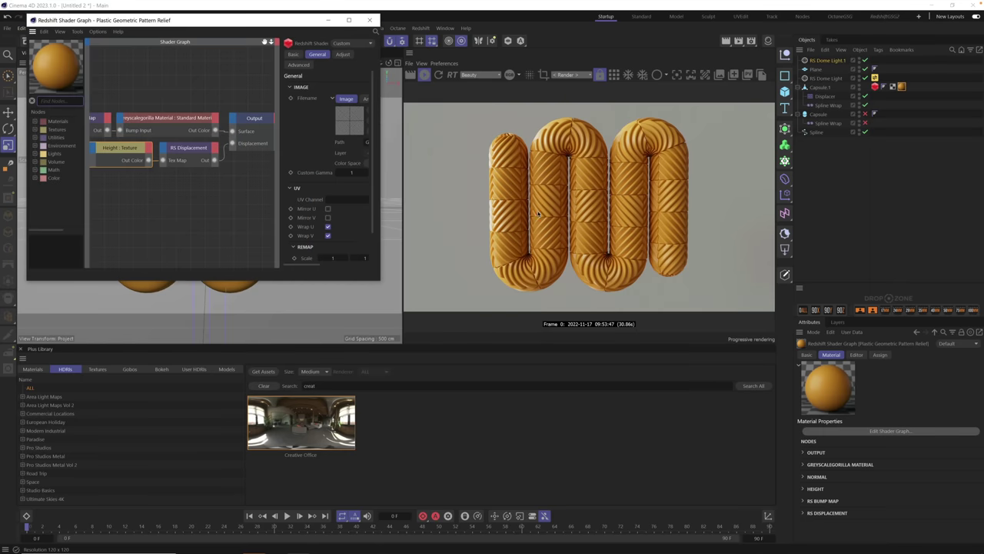
left_click_drag(256, 23, 250, 34)
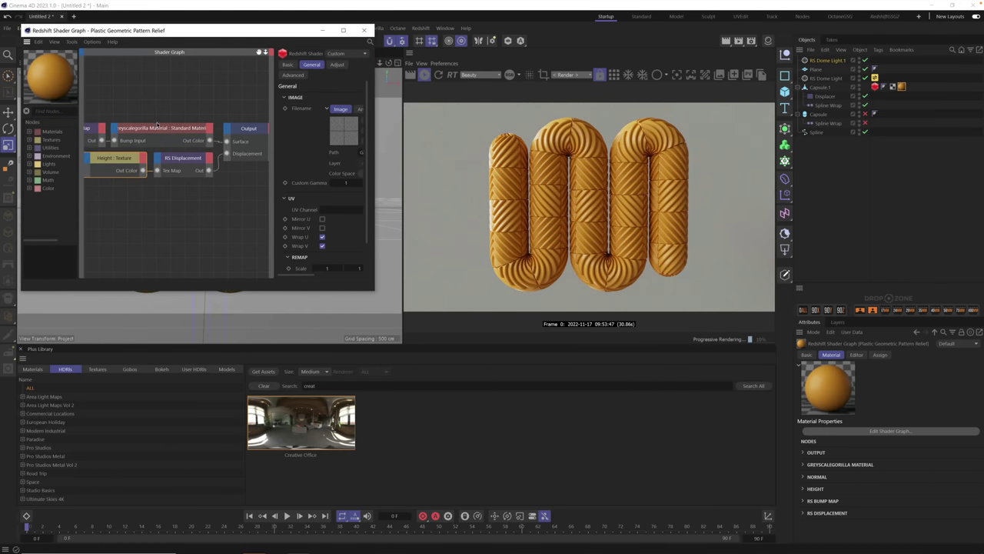
key("h")
left_click(176, 137)
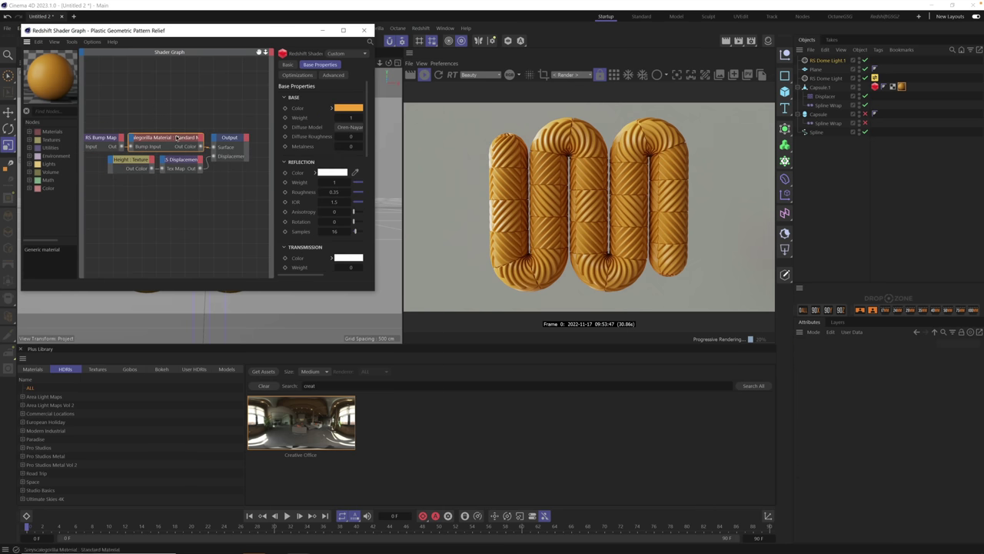
left_click(350, 109)
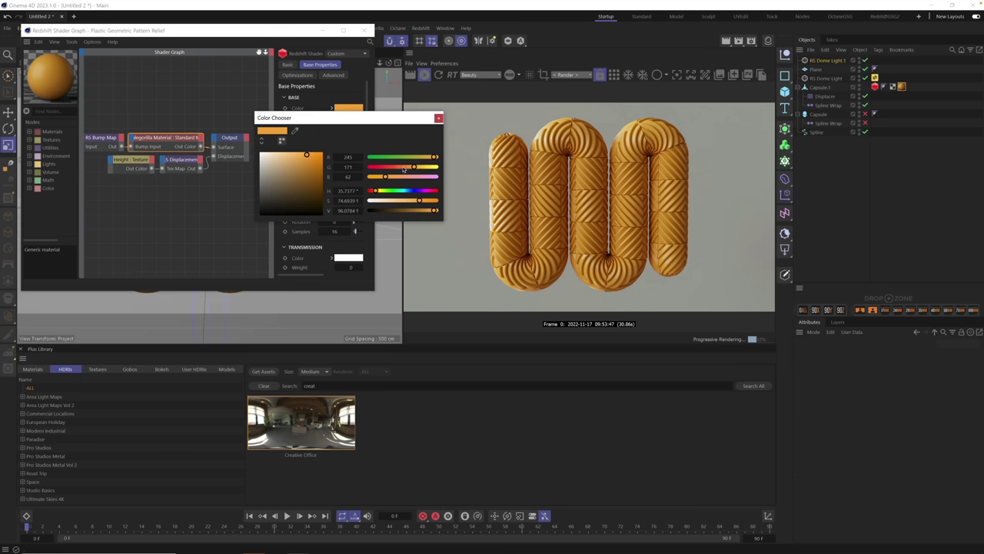
left_click_drag(403, 170, 387, 177)
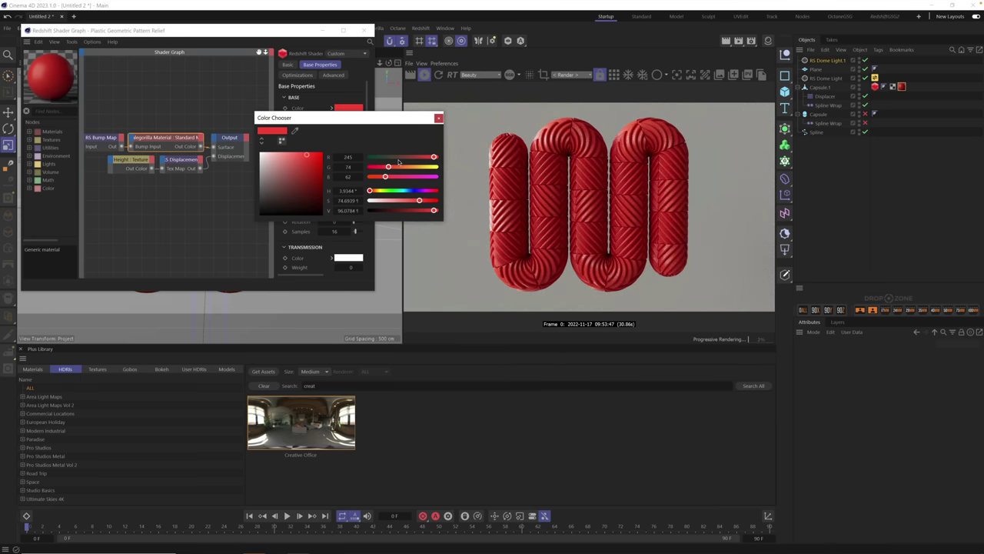
left_click(439, 118)
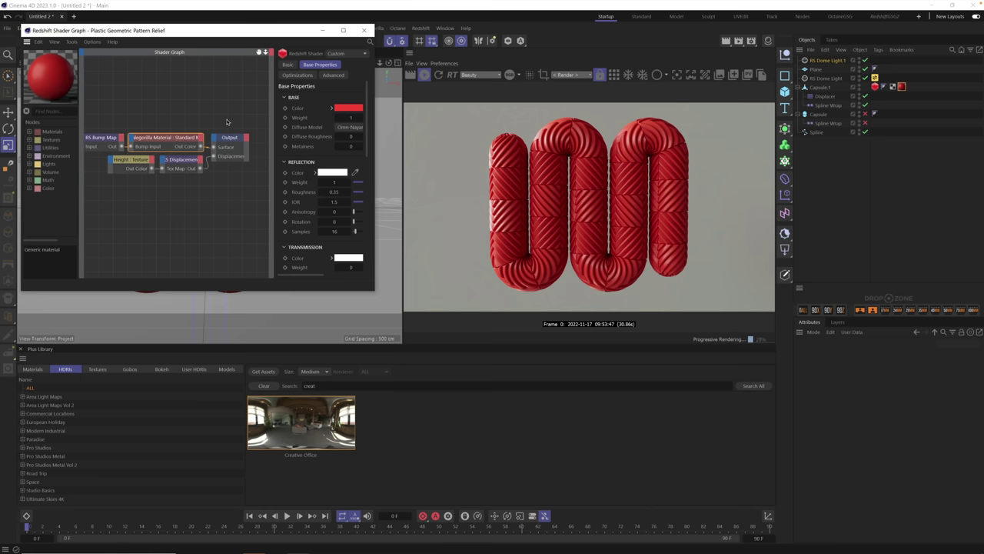
left_click(234, 139)
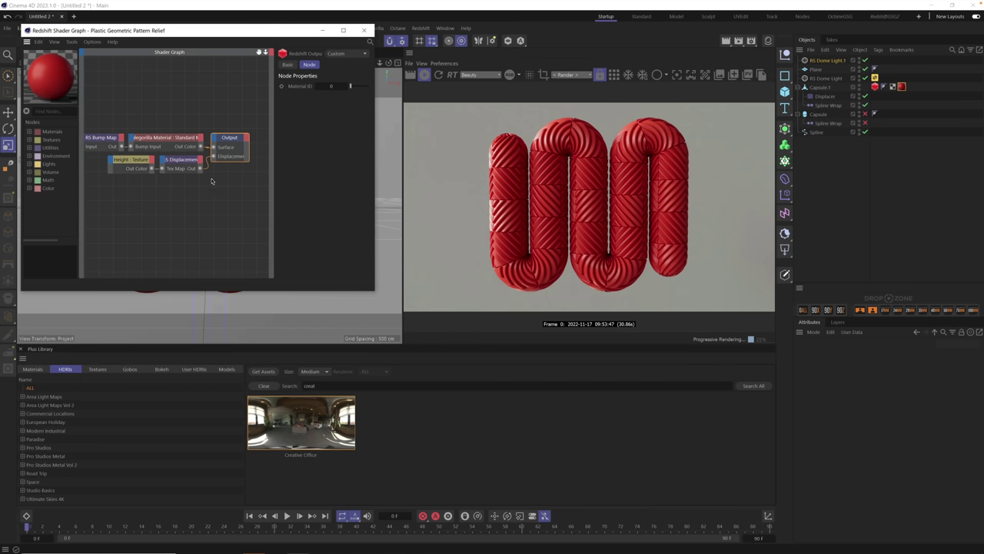
- Copy the Standard Material node's red base colour
left_click(176, 139)
right_click(351, 109)
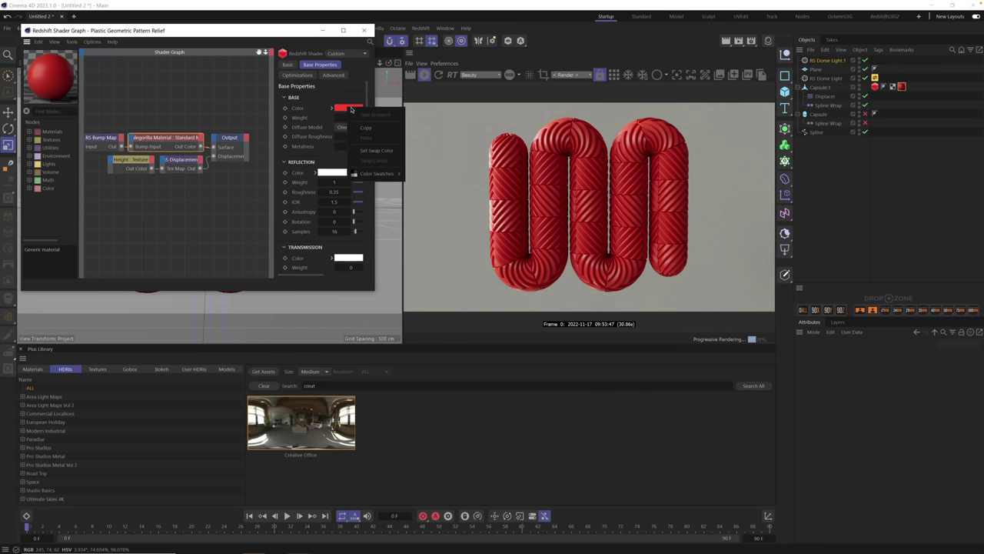
right_click(365, 126)
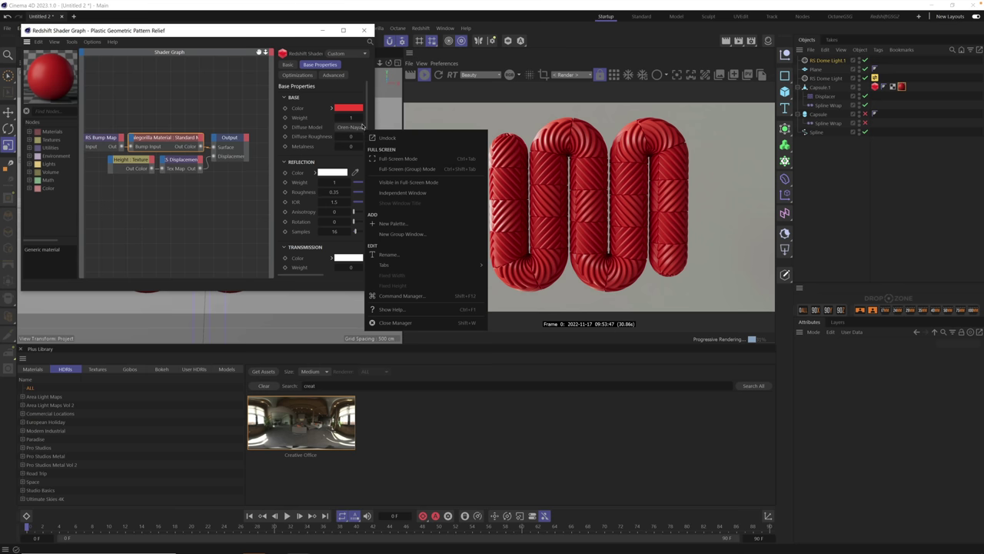
key("Escape")
right_click(350, 112)
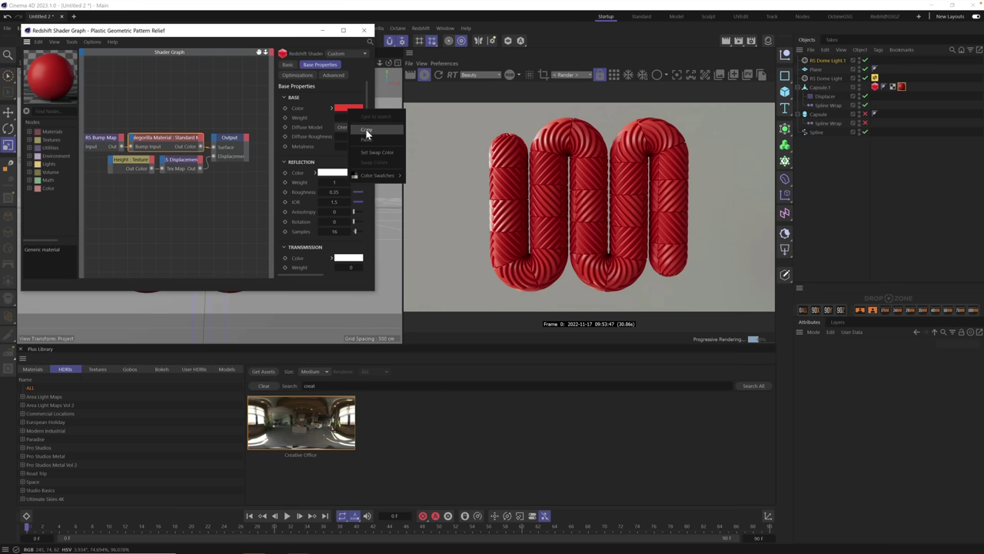
key("Escape")
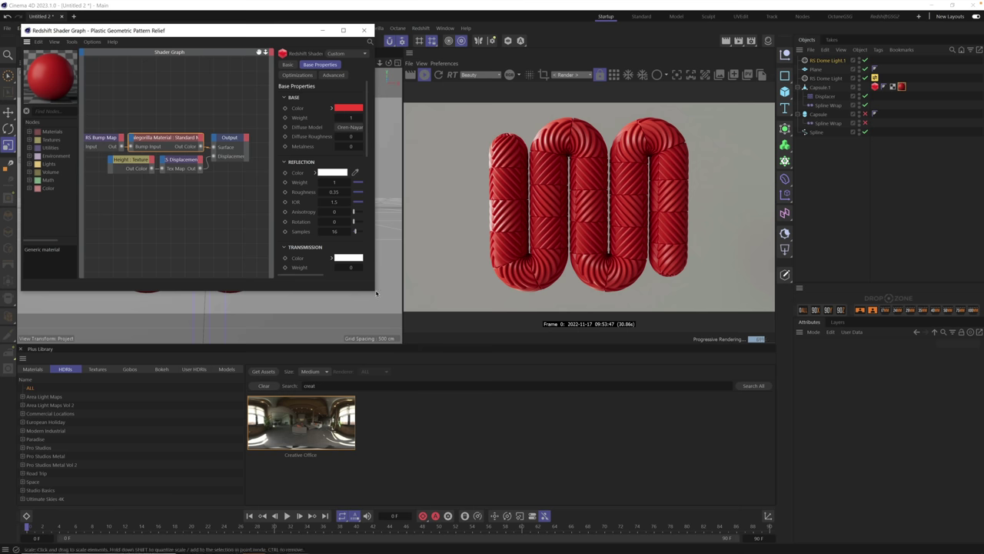
- Paste the red into the Subsurface colour and raise Subsurface weight to about 0.494
left_click_drag(375, 294, 483, 478)
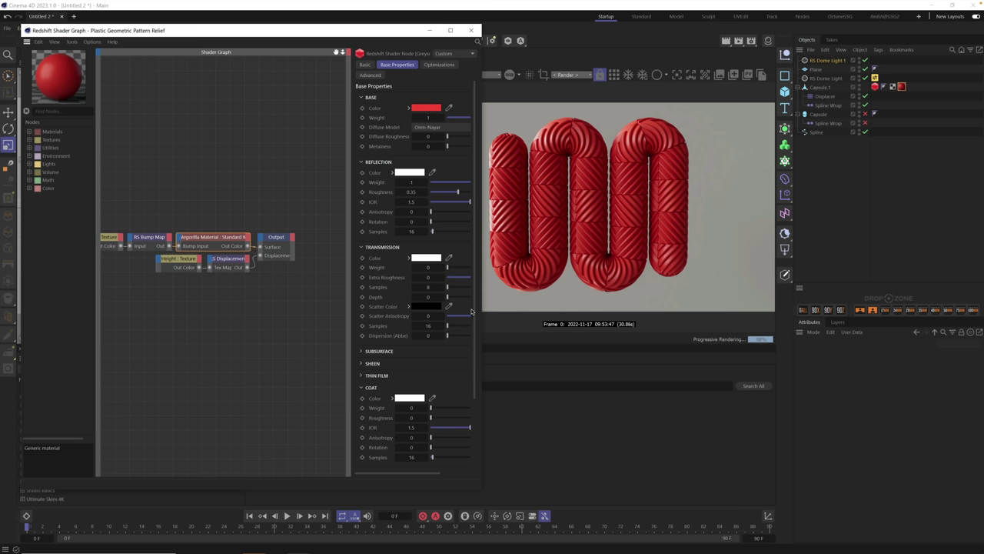
left_click(362, 351)
scroll(454, 335, "down", 2)
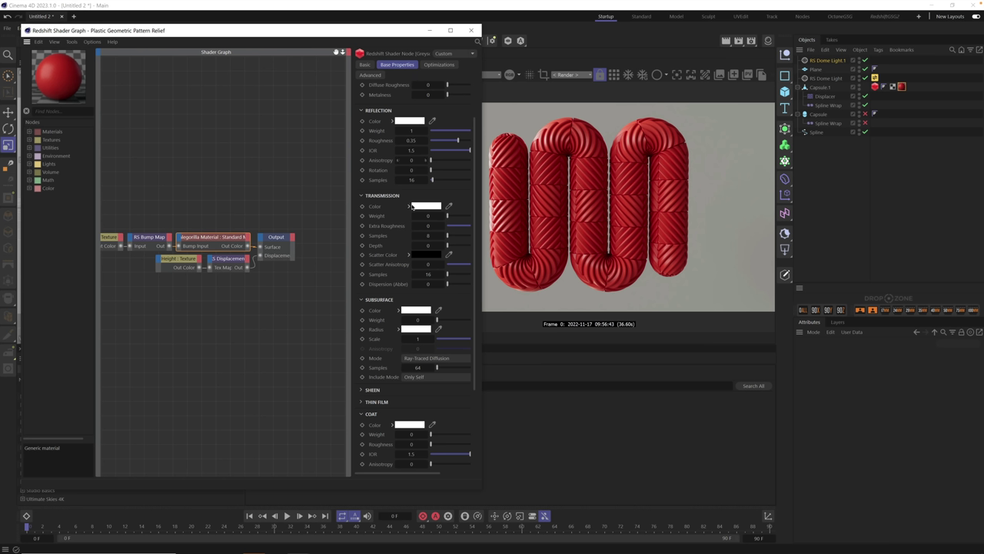
right_click(409, 312)
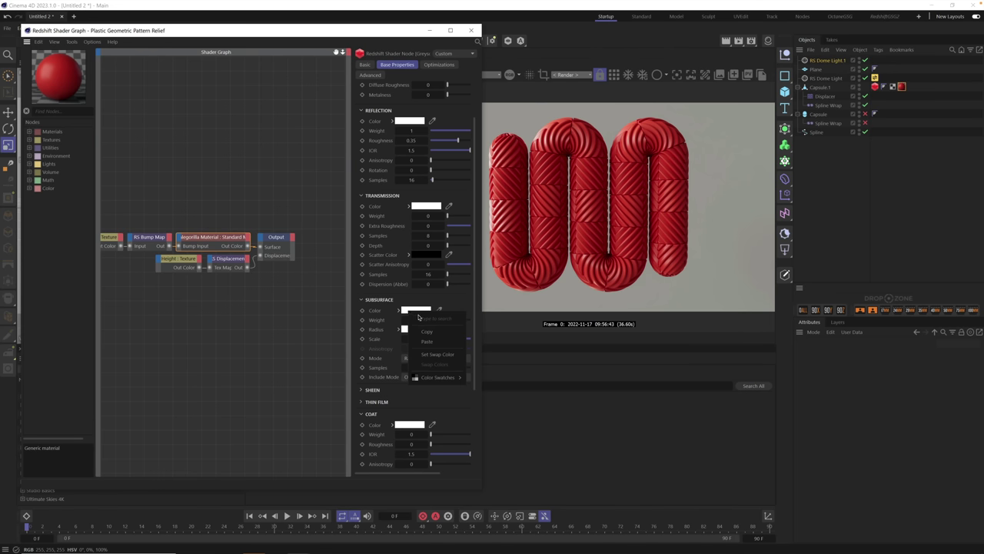
left_click(428, 341)
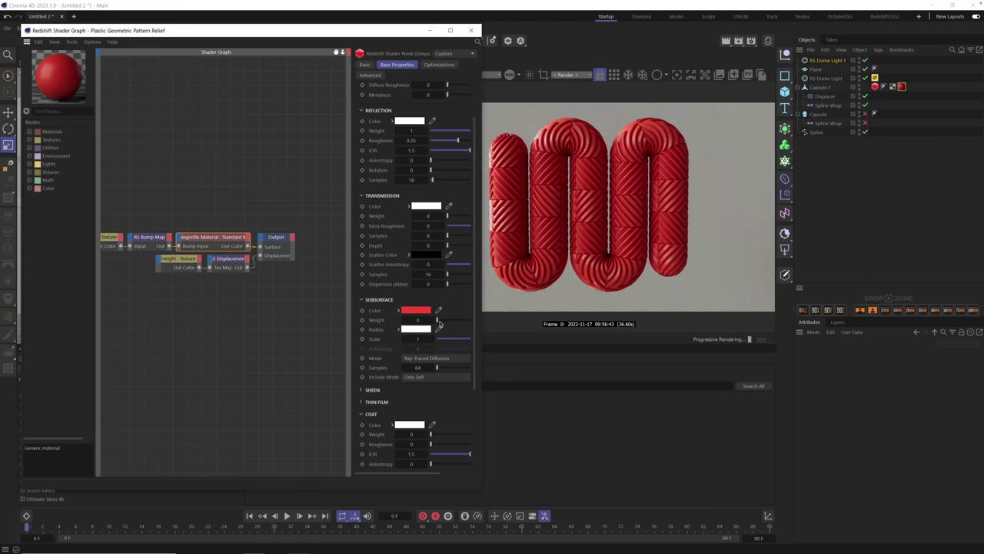
left_click_drag(438, 320, 470, 320)
left_click_drag(370, 37, 357, 32)
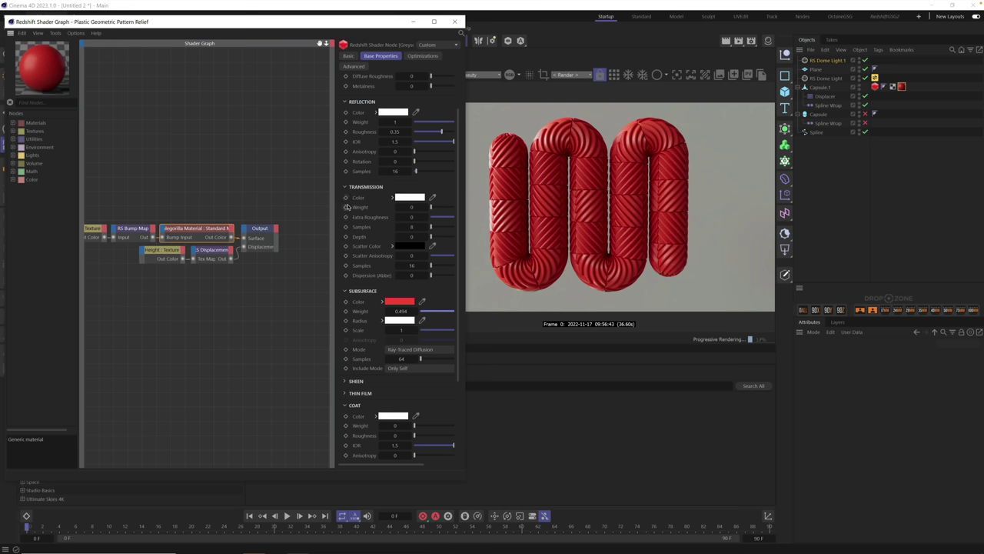
- Add a Figure primitive and move it along X to the left of the capsule
left_click(784, 91)
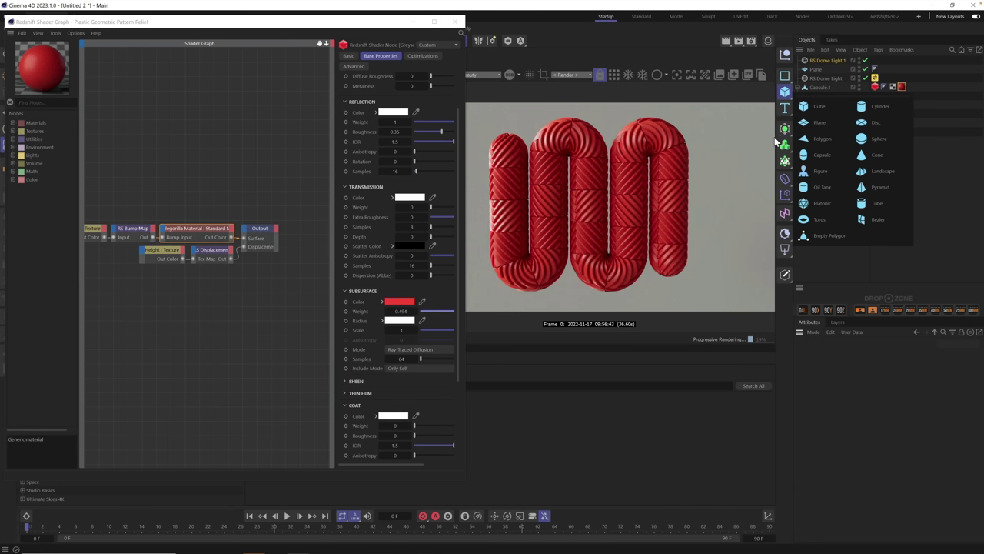
left_click(821, 171)
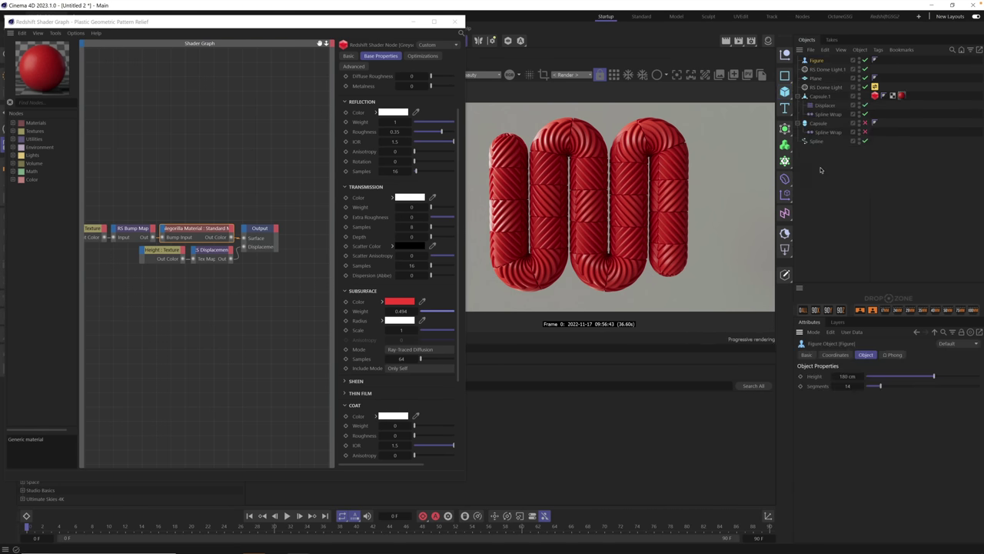
left_click_drag(91, 21, 323, 324)
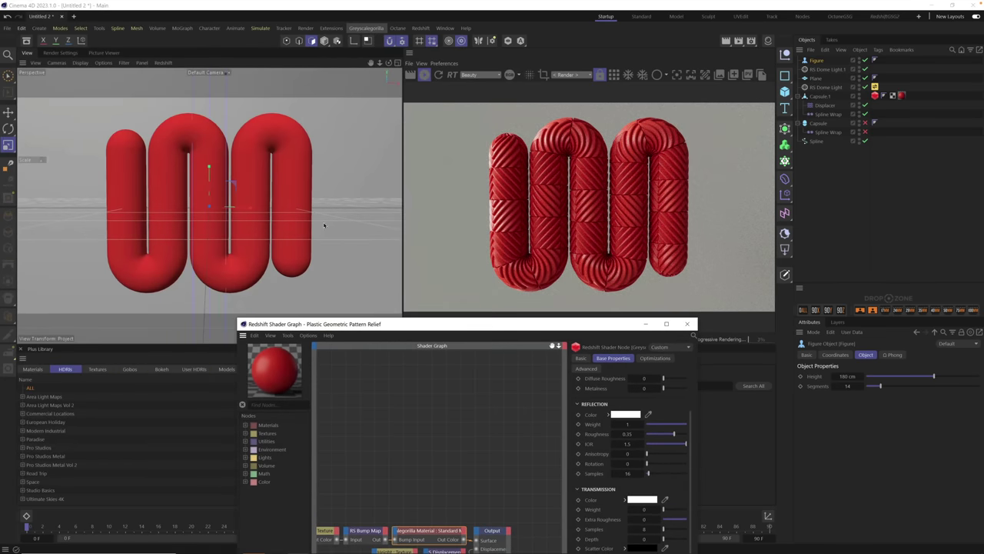
key("e")
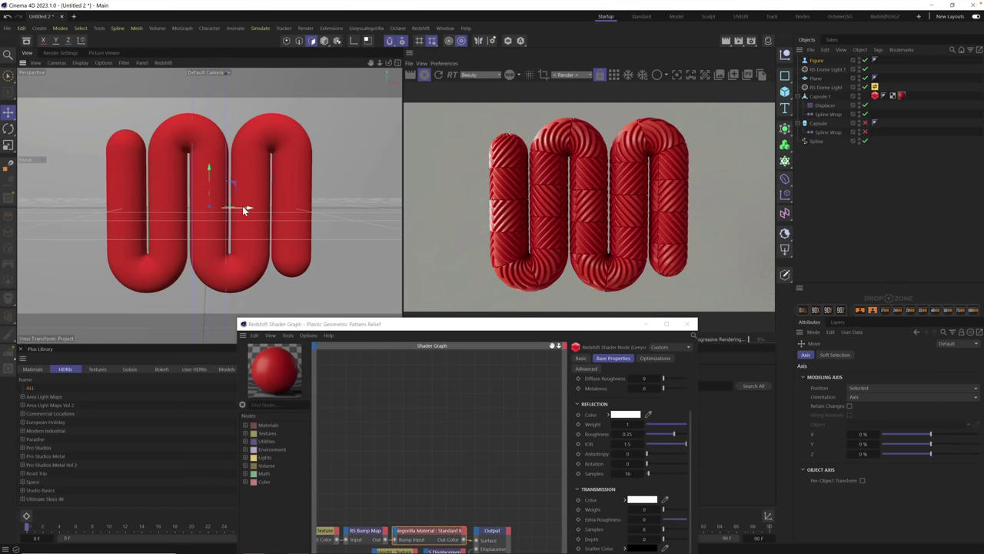
left_click_drag(244, 210, 123, 209)
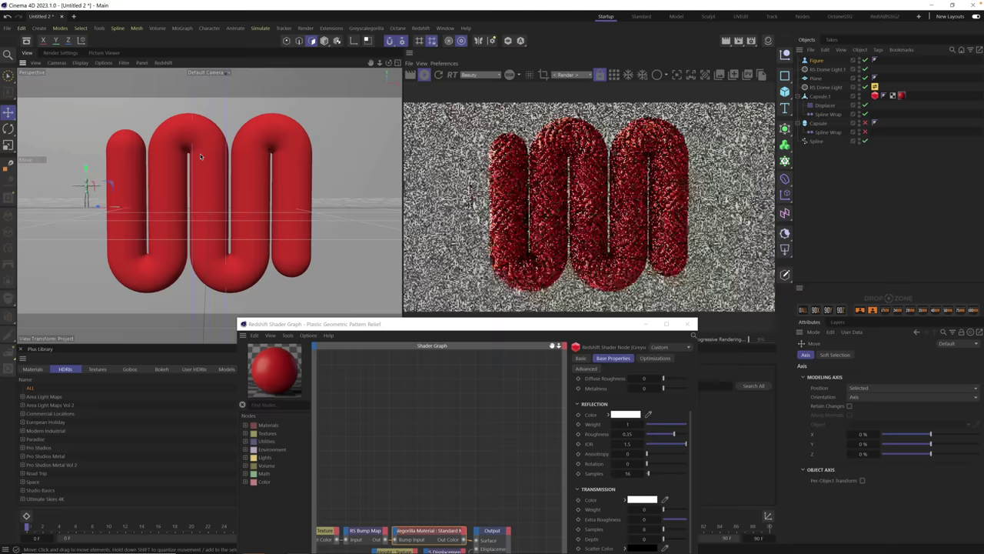
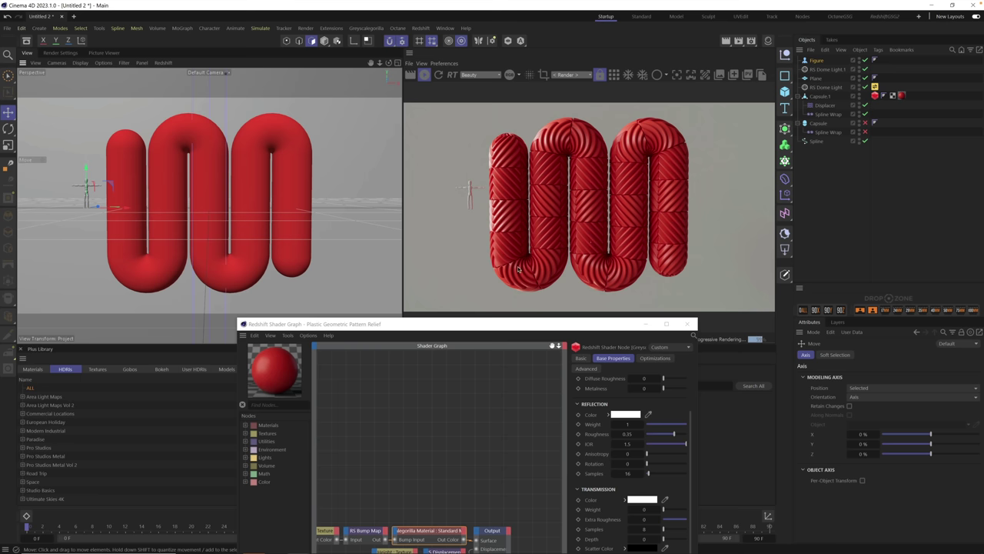
- In the Shader Graph, set the material's Subsurface Scale to 40, then settle on 20
left_click_drag(395, 331, 390, 292)
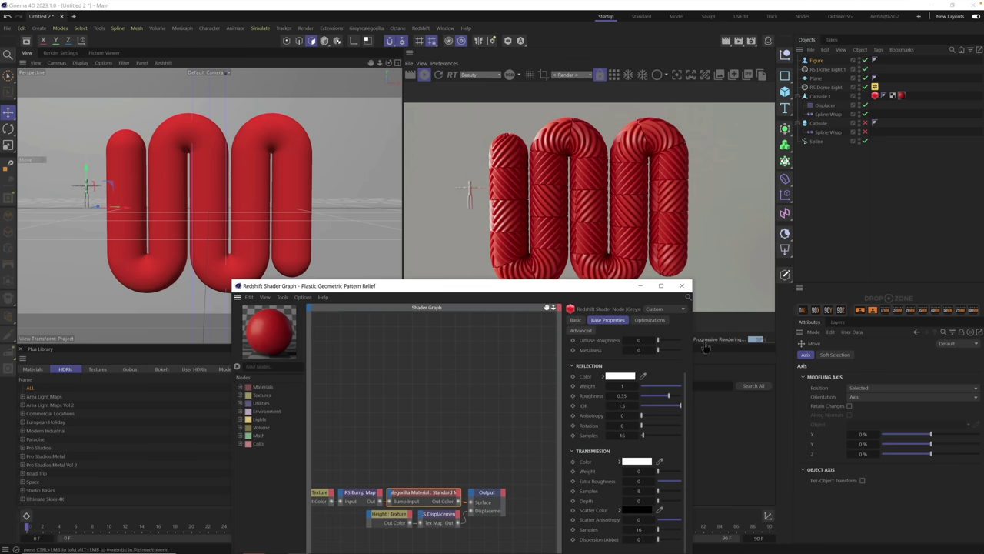
left_click_drag(686, 400, 693, 476)
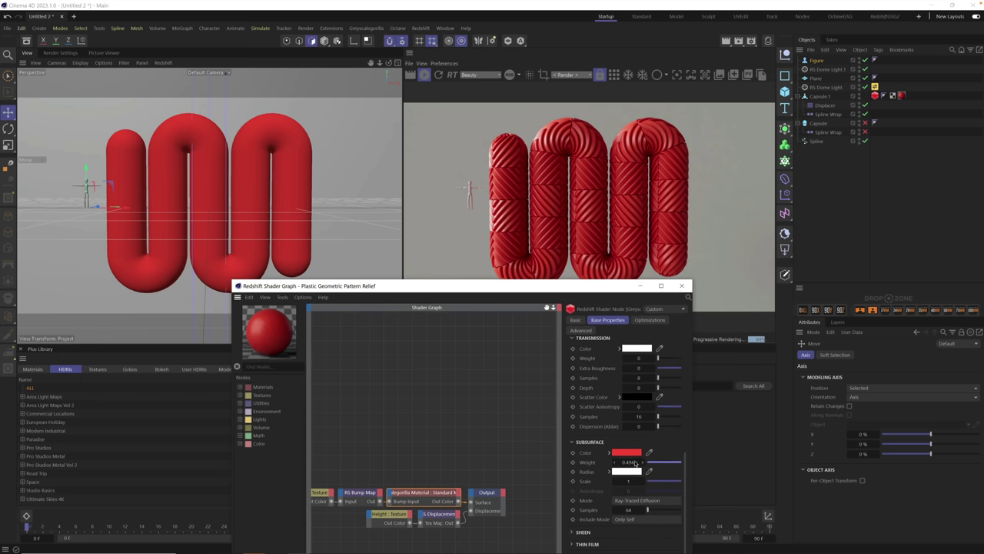
double_click(632, 481)
type("40")
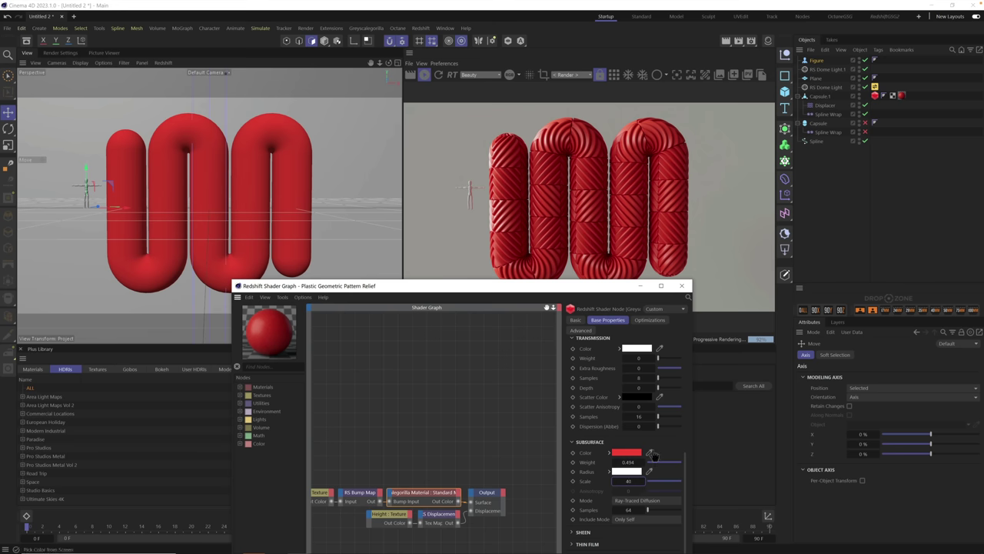
key("Return")
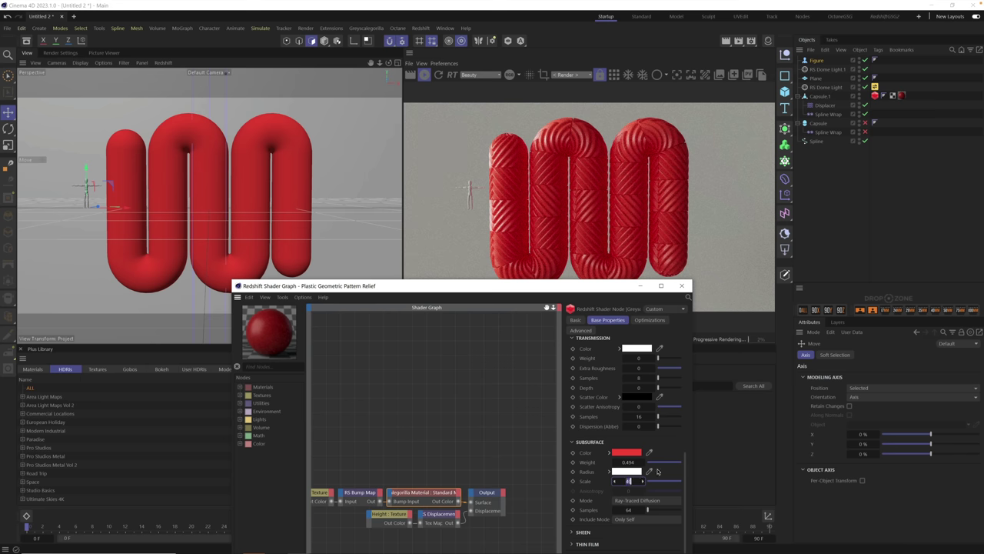
type("20")
key("Return")
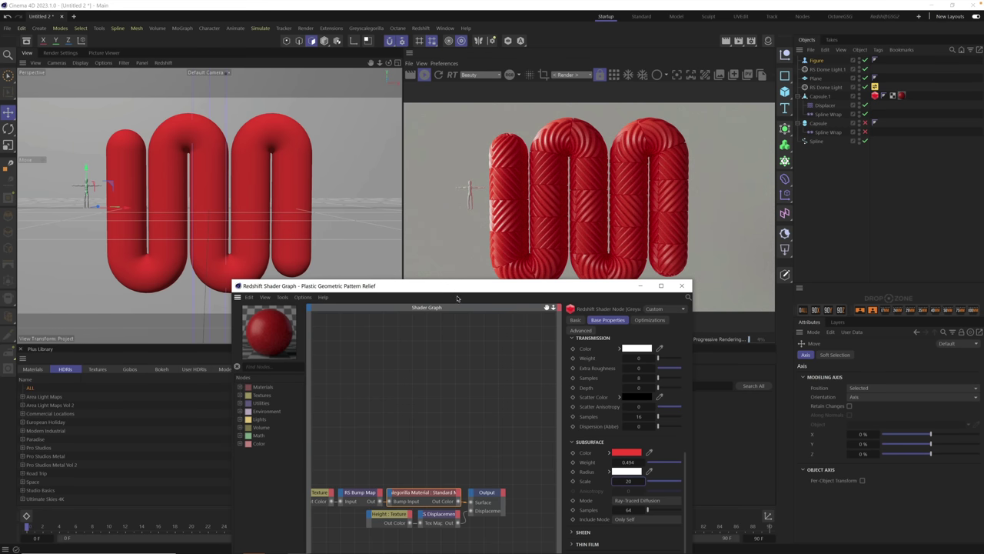
left_click_drag(485, 285, 360, 294)
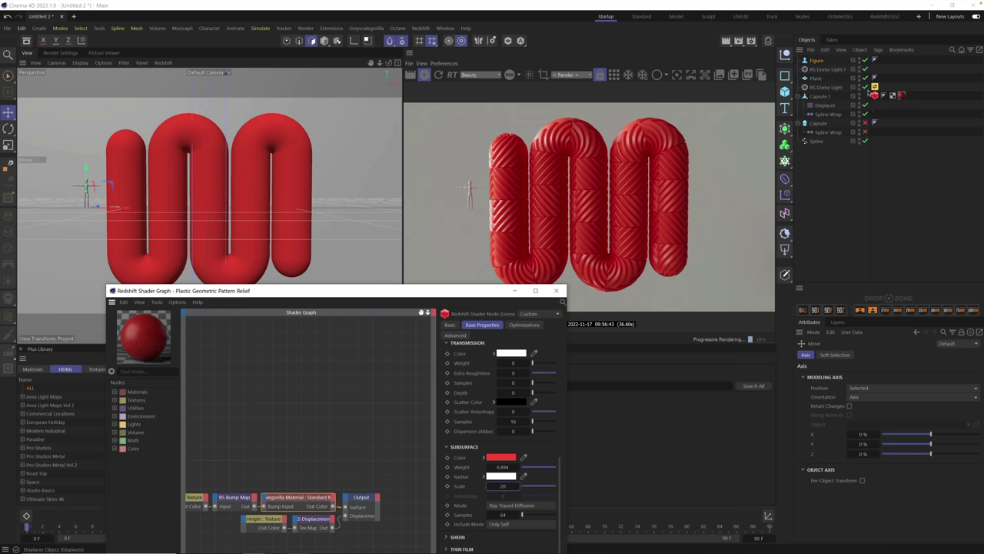
- Select RS Dome Light and rotate its heading (R.H) to 24°
left_click(826, 69)
left_click(828, 87)
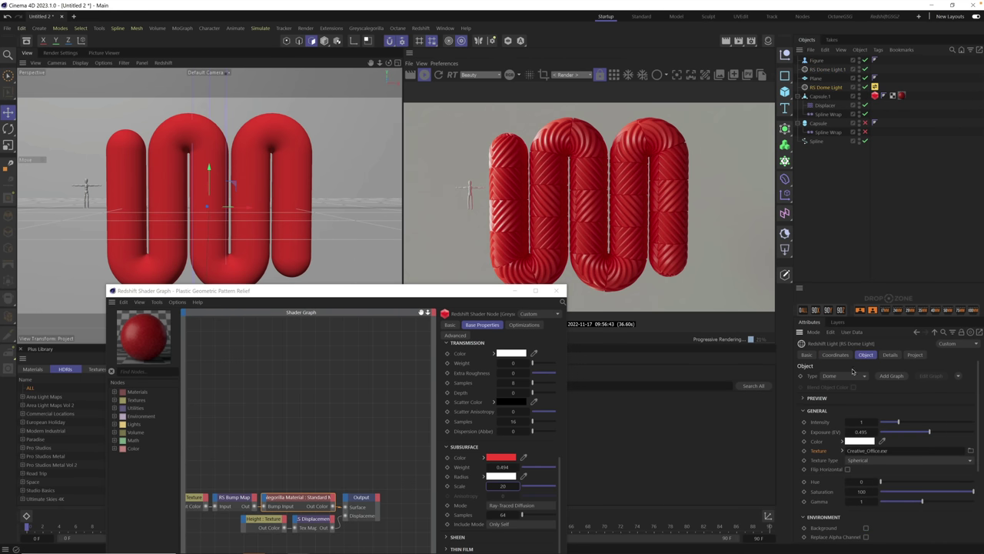
left_click(836, 354)
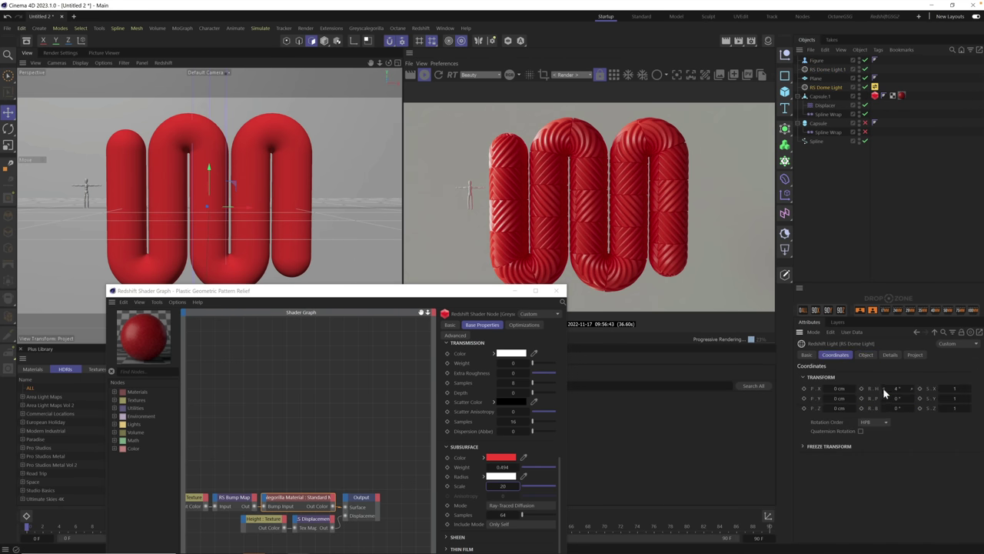
left_click_drag(882, 389, 886, 392)
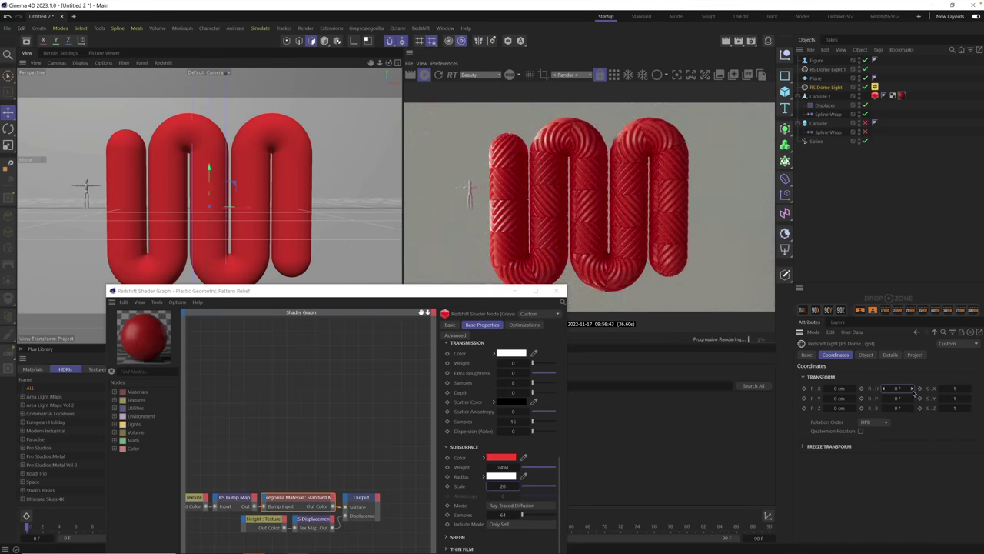
left_click_drag(913, 392, 915, 393)
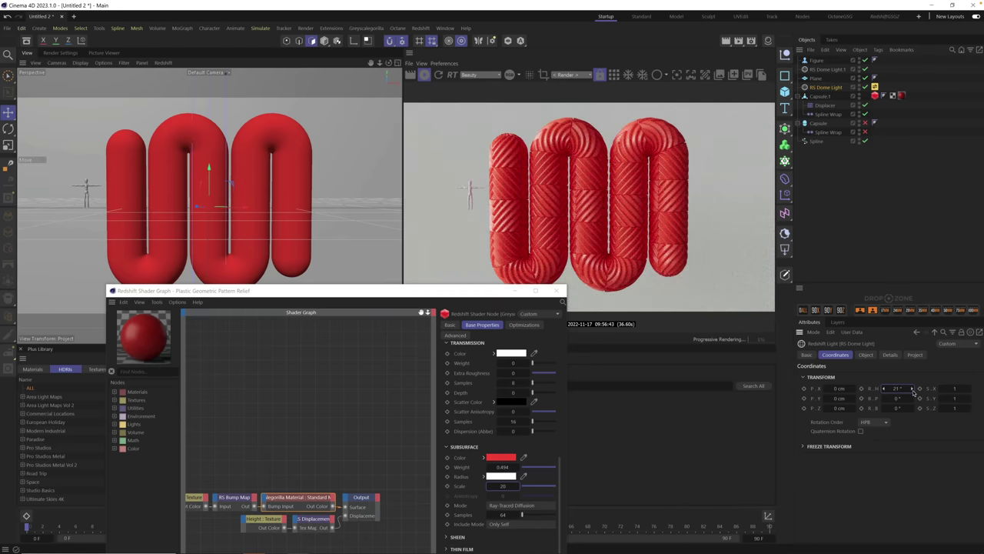
left_click(913, 391)
left_click(913, 390)
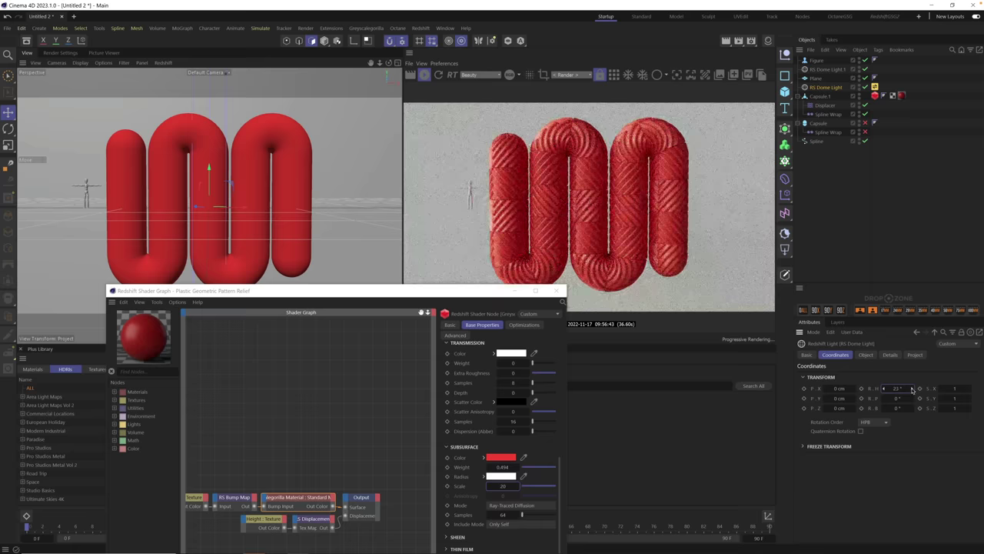
left_click(913, 390)
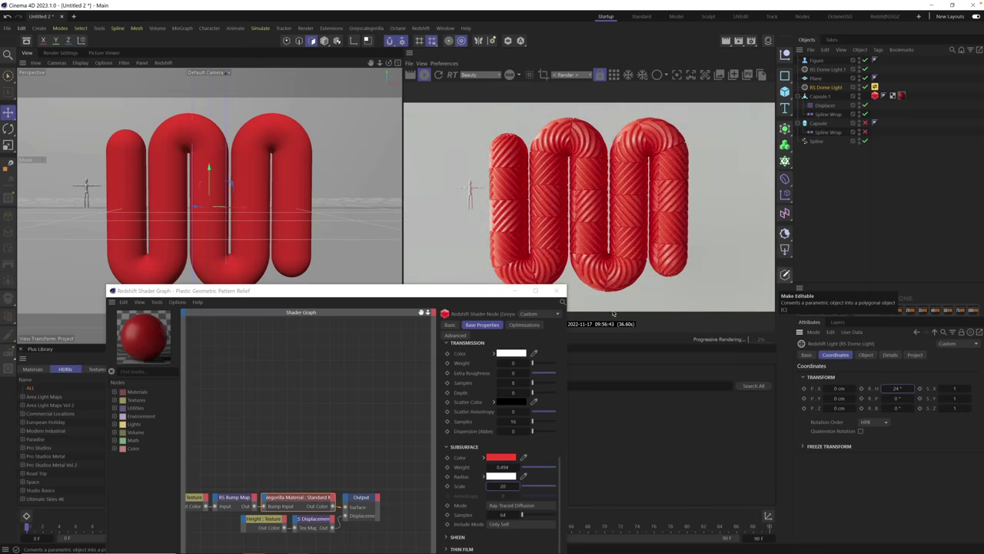
- Lower the dome light's exposure to -0.244 and close the Shader Graph
left_click(865, 354)
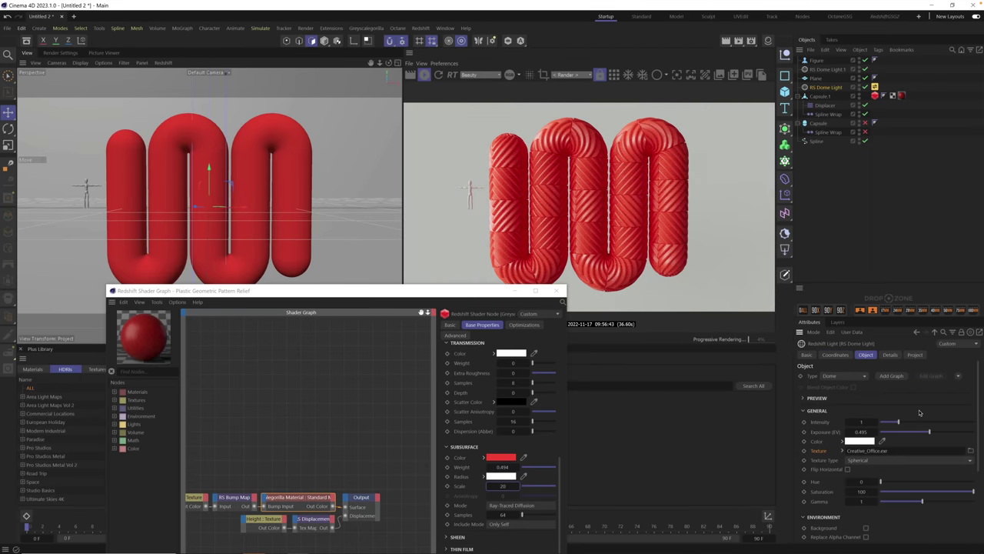
left_click_drag(921, 434, 925, 433)
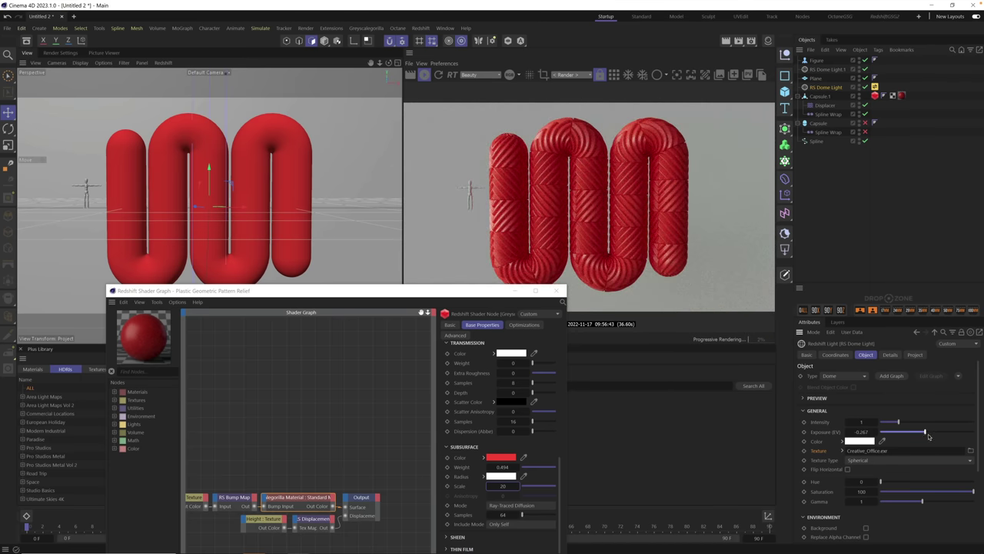
left_click_drag(876, 437, 876, 435)
left_click(875, 434)
left_click(556, 291)
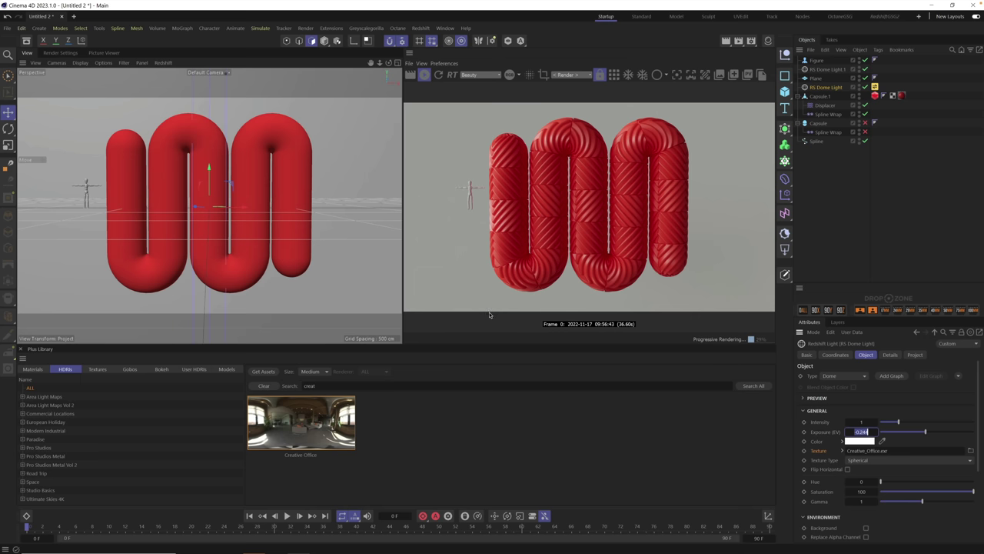
- Set Capsule.1's RS Object tag Displacement Scale to 15
left_click(876, 97)
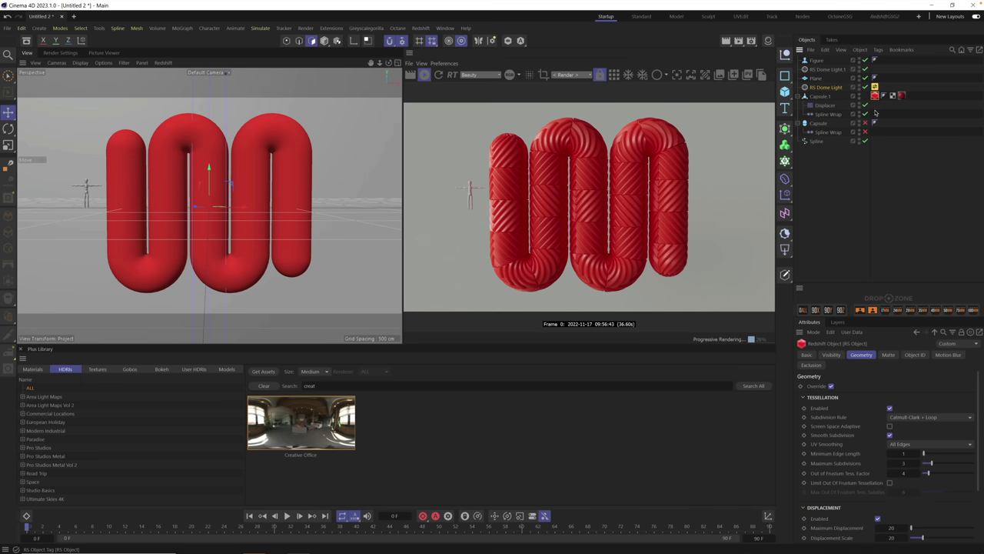
scroll(912, 469, "down", 3)
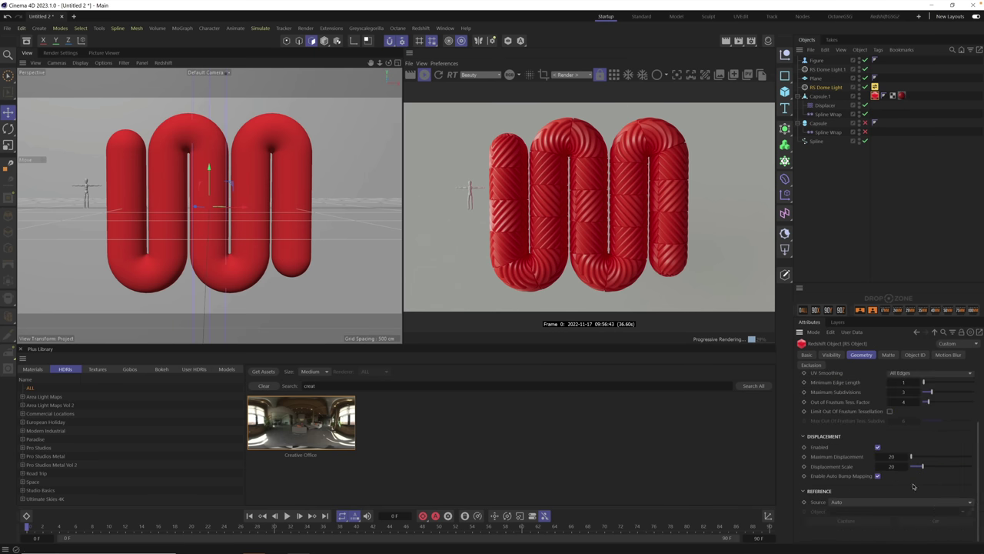
left_click(892, 466)
type("15")
key("Return")
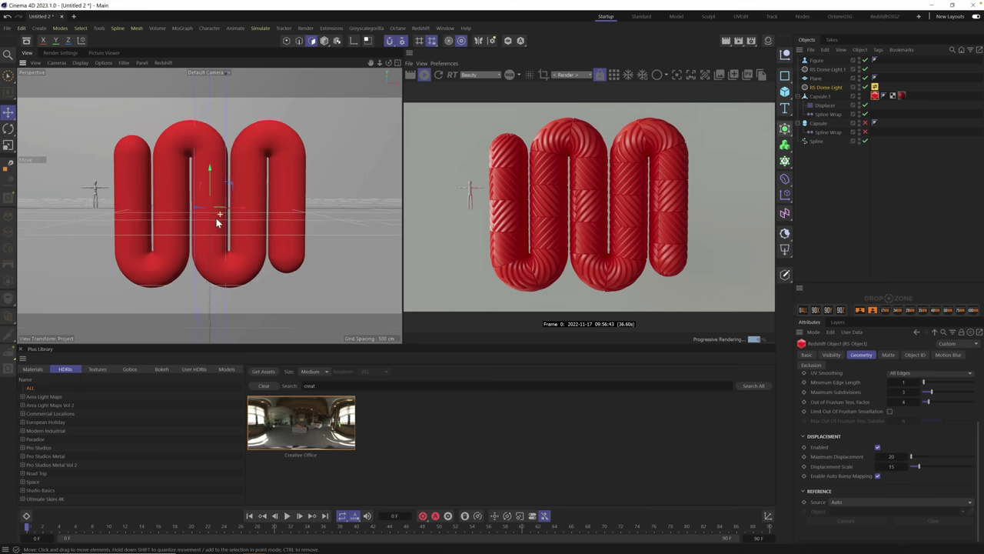
left_click_drag(216, 218, 222, 219)
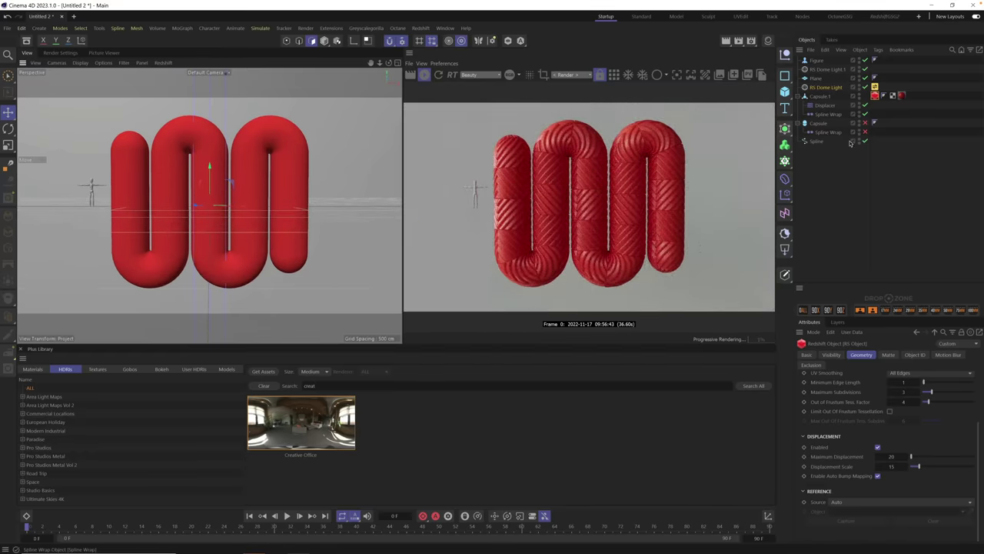
- Select the capsule's Displacer and step its Height up to 25 cm
left_click(884, 200)
left_click(827, 88)
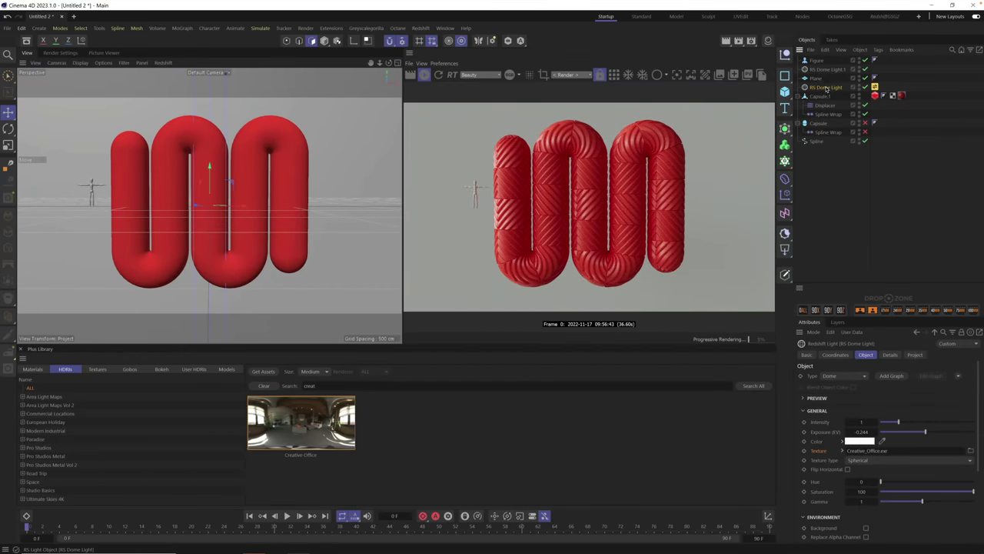
left_click(824, 106)
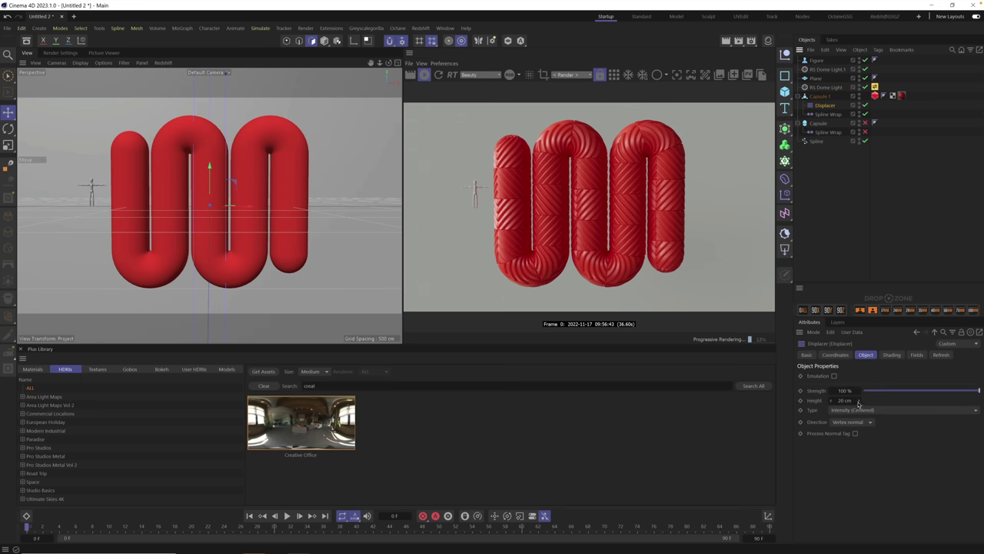
left_click(859, 399)
left_click(858, 400)
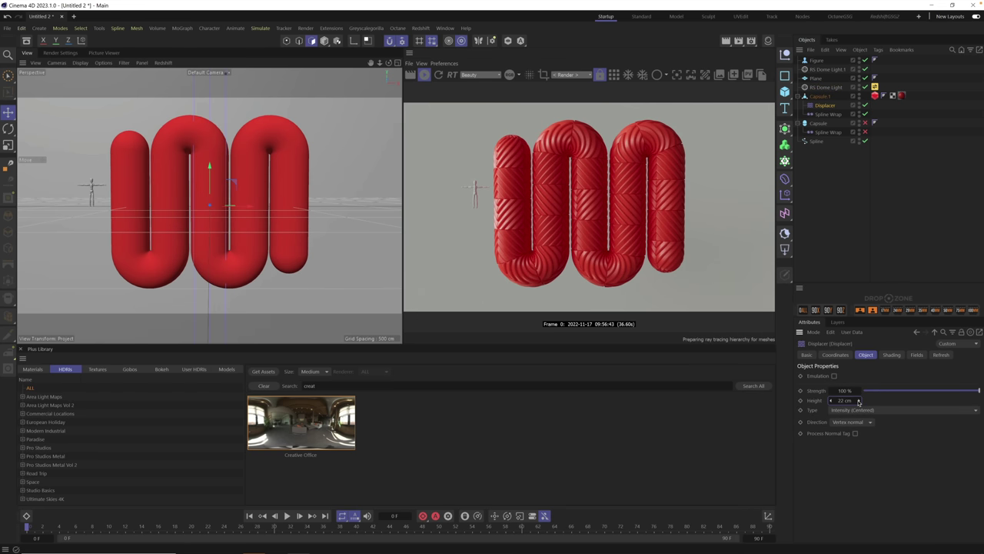
left_click(859, 400)
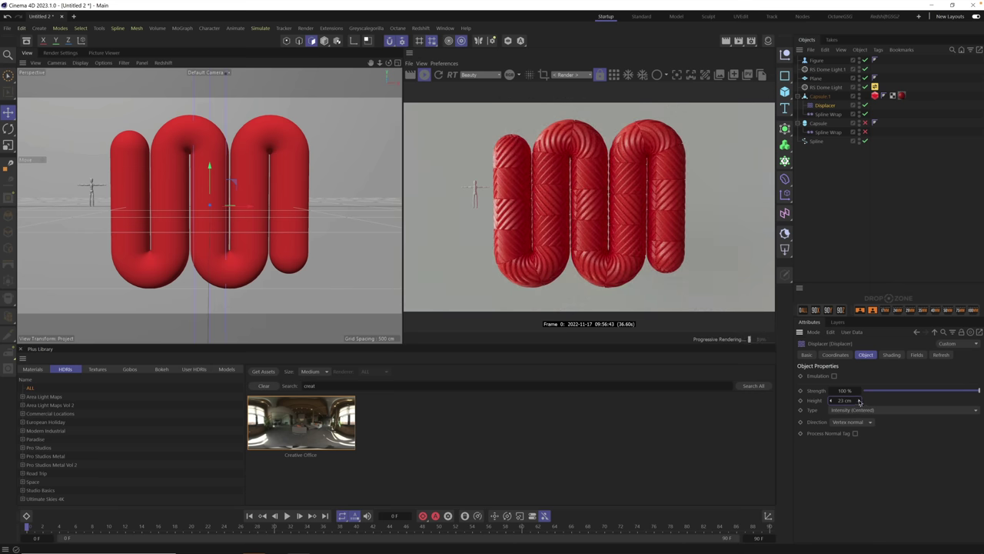
left_click(858, 399)
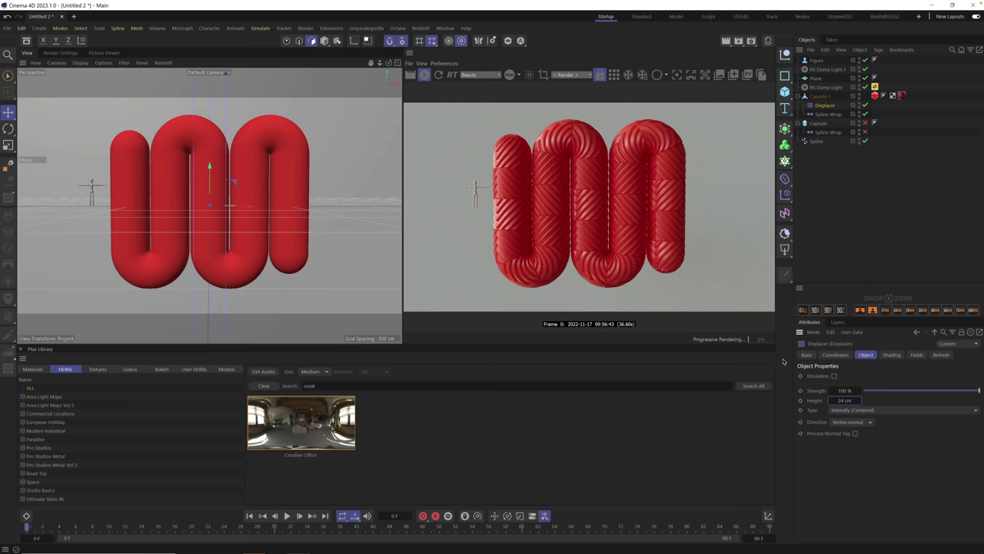
left_click(859, 401)
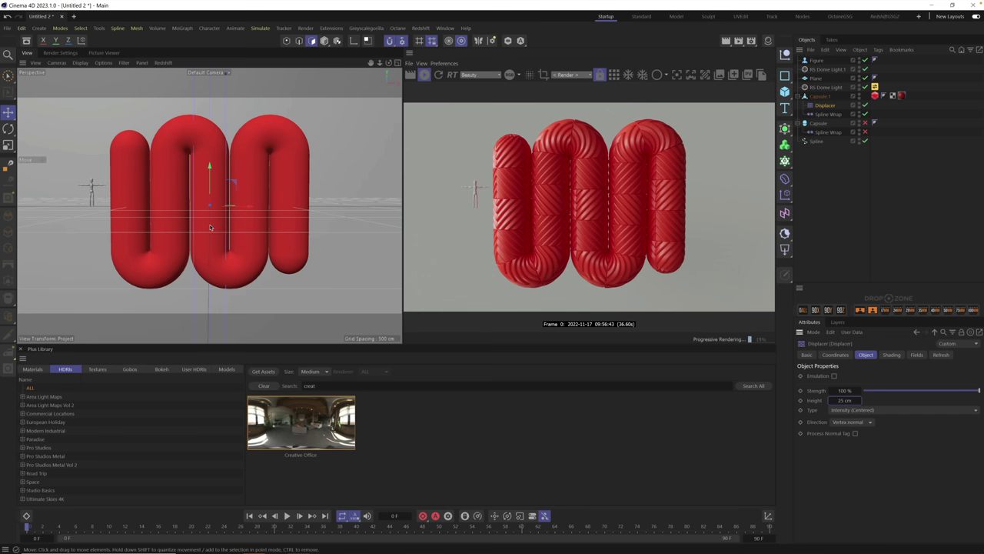
scroll(215, 222, "up", 1)
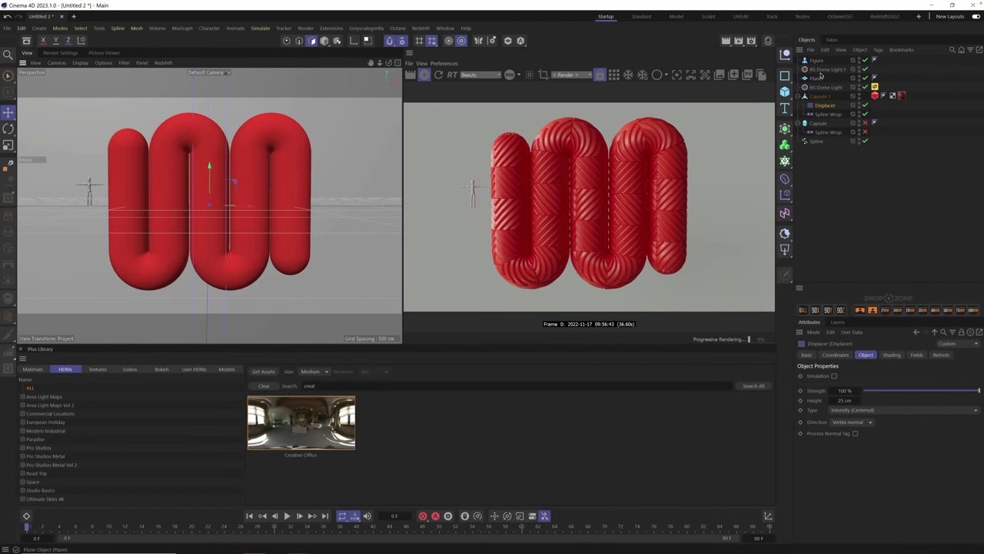
- Hide the Figure, set the dome HDRI resolution to Preview, and clear the library search
left_click(865, 60)
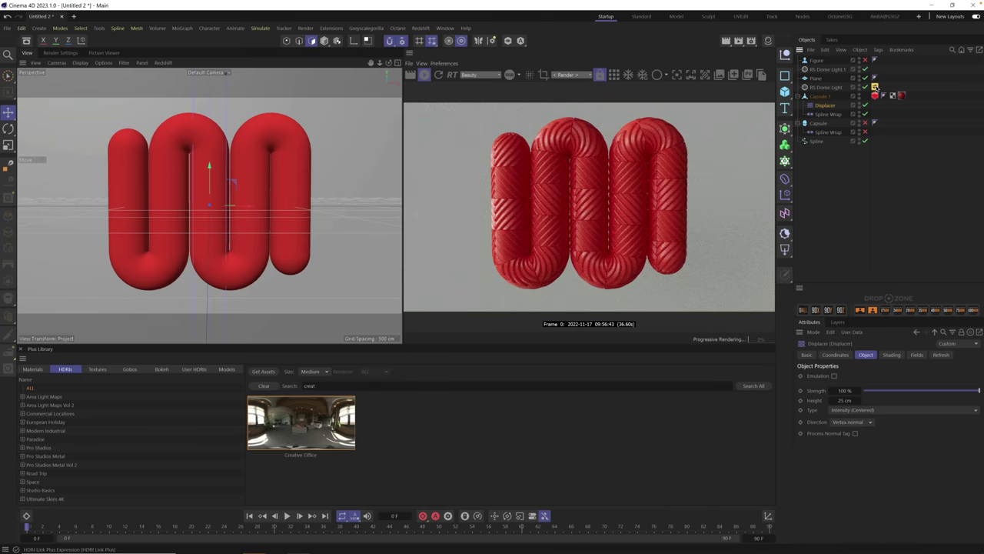
left_click(874, 87)
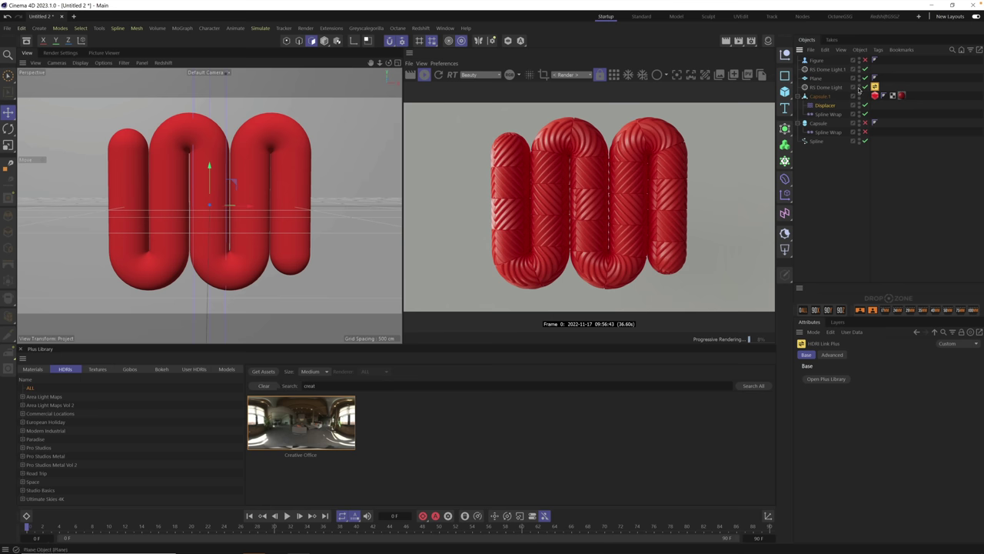
left_click(832, 354)
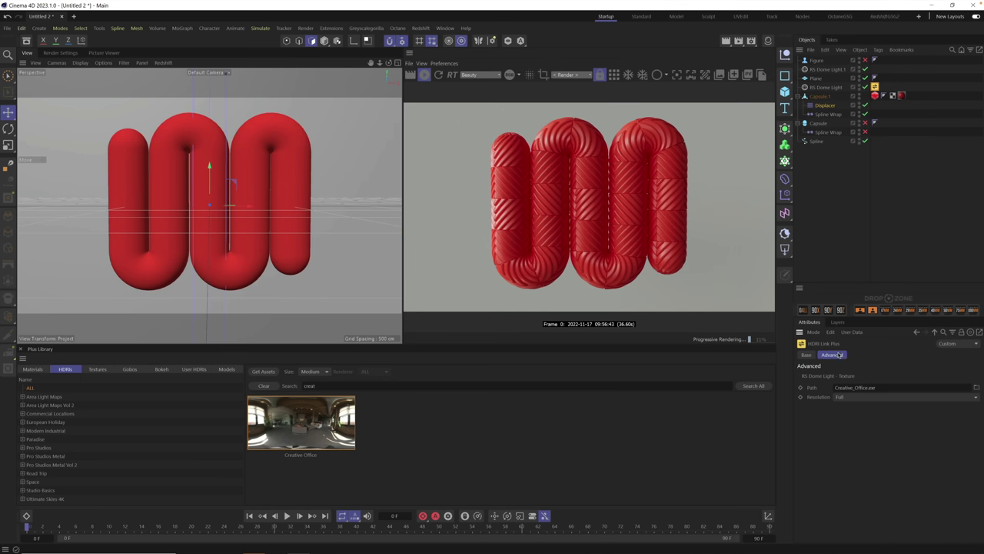
left_click(873, 396)
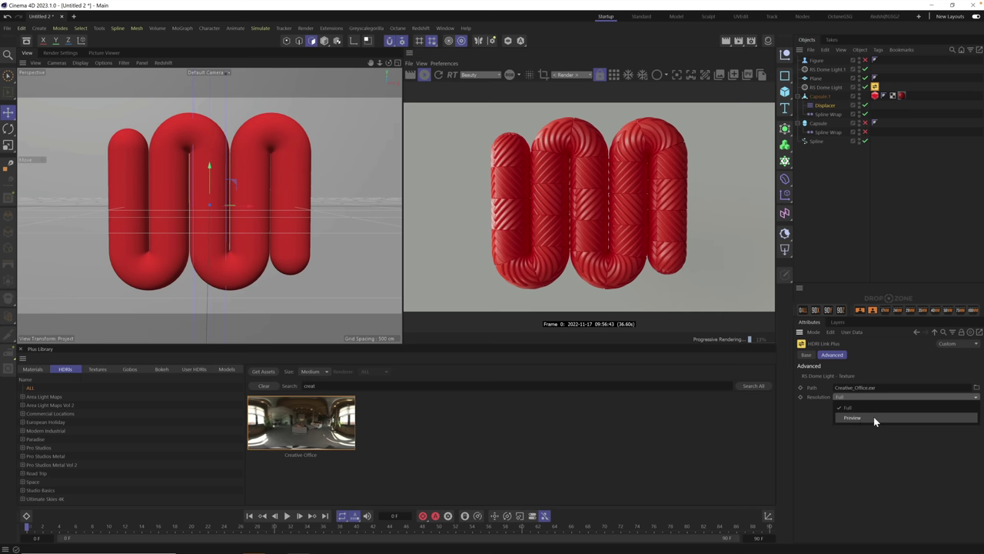
left_click(877, 417)
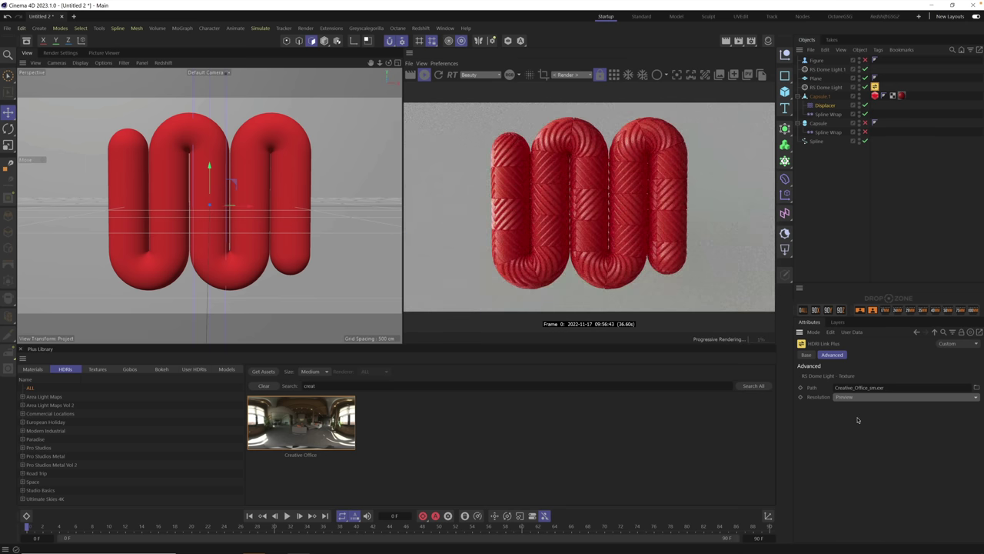
left_click(264, 387)
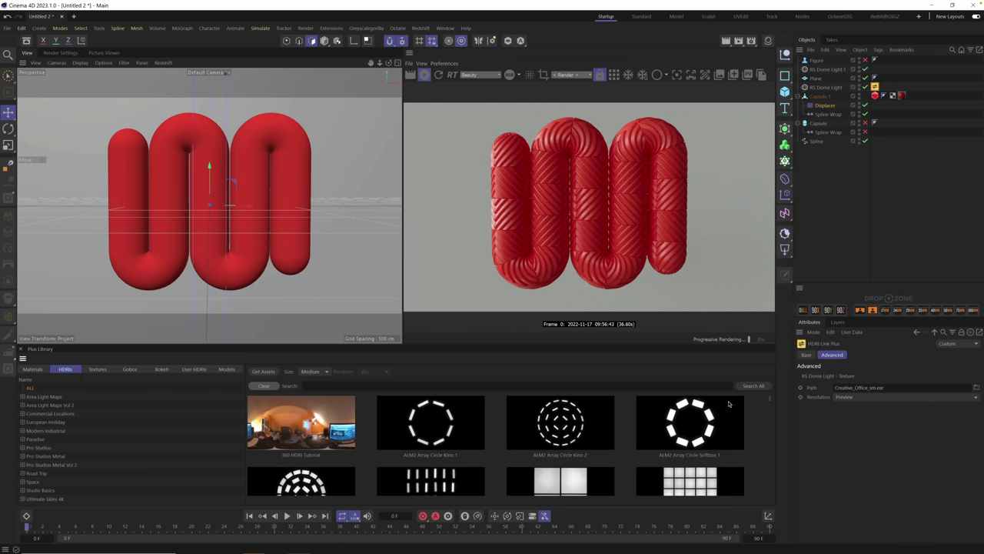
- Set Plus Library thumbnails to Small and try the Chicago Skyline and Cellar Door HDRIs
scroll(771, 401, "down", 10)
scroll(771, 392, "up", 10)
left_click(315, 372)
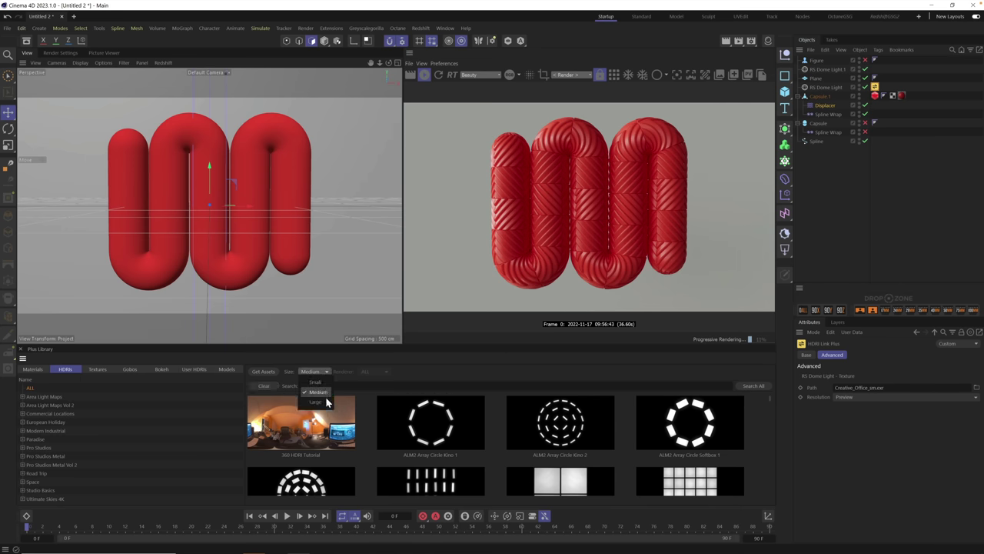
left_click(314, 382)
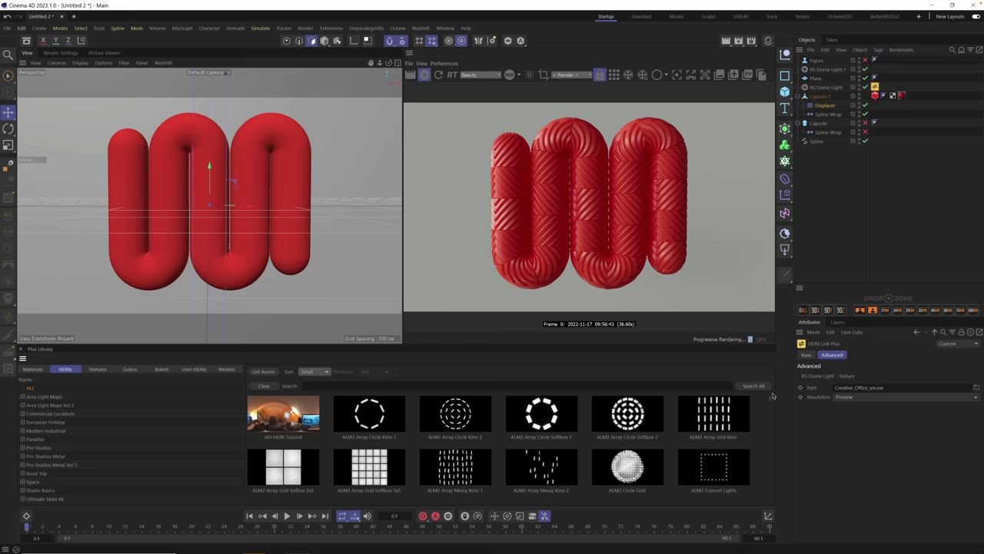
scroll(772, 401, "down", 5)
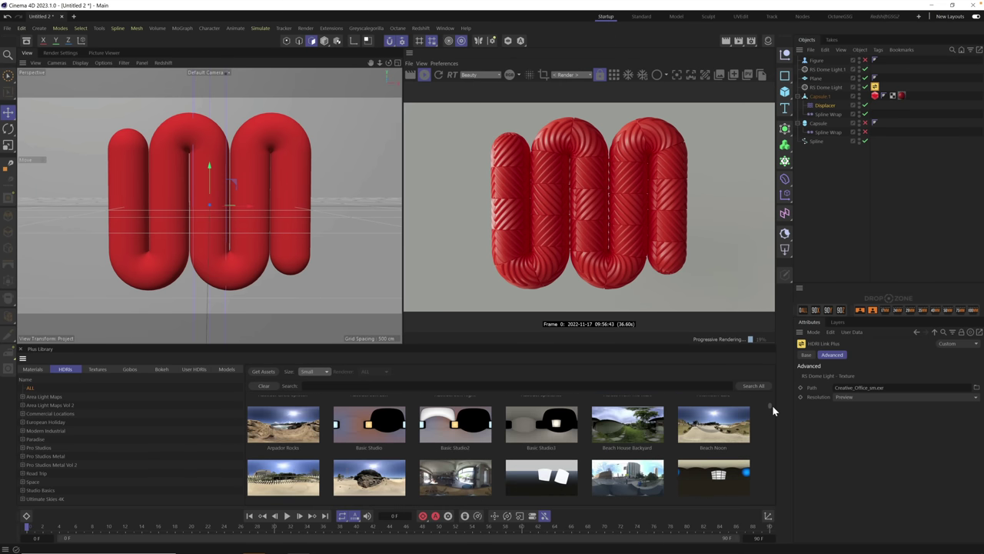
scroll(455, 446, "down", 3)
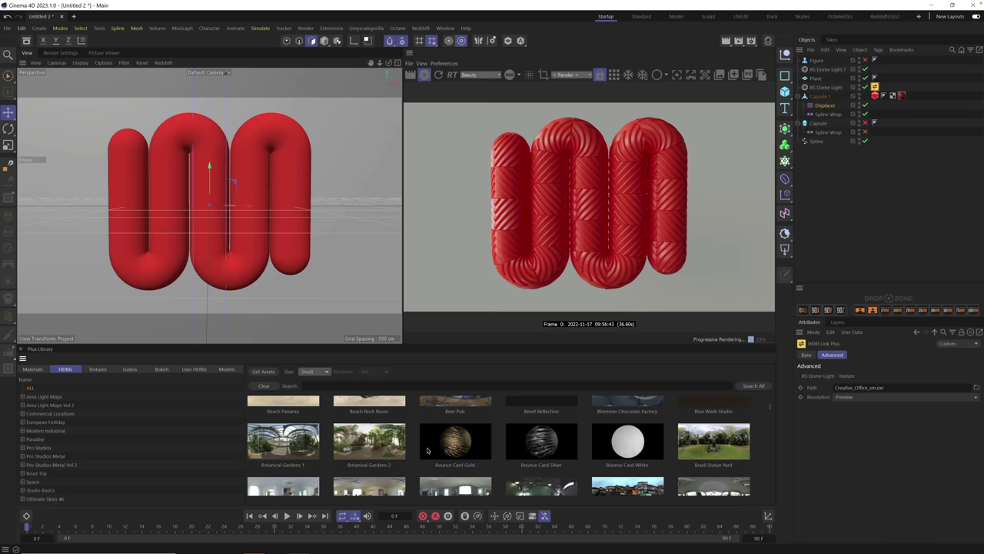
scroll(428, 450, "down", 1)
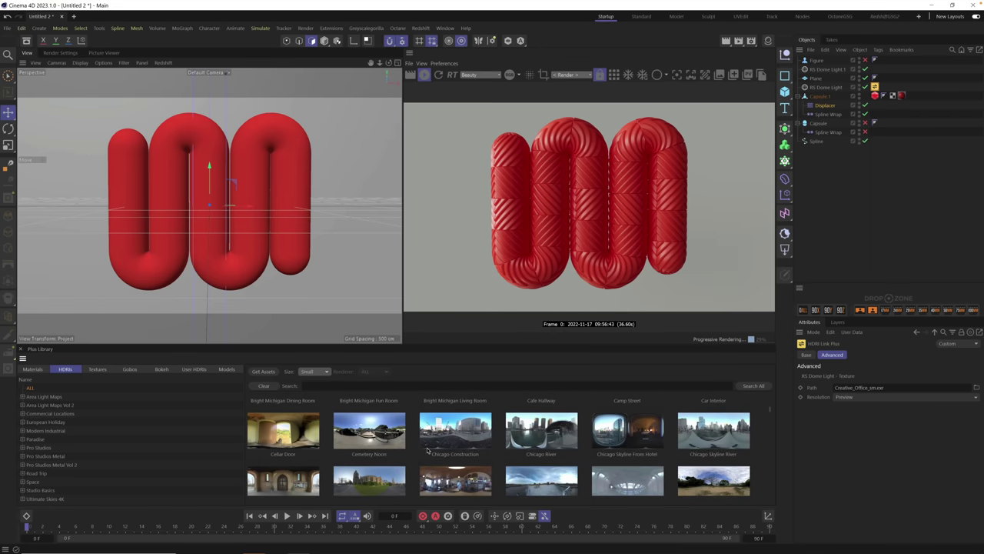
left_click(654, 434)
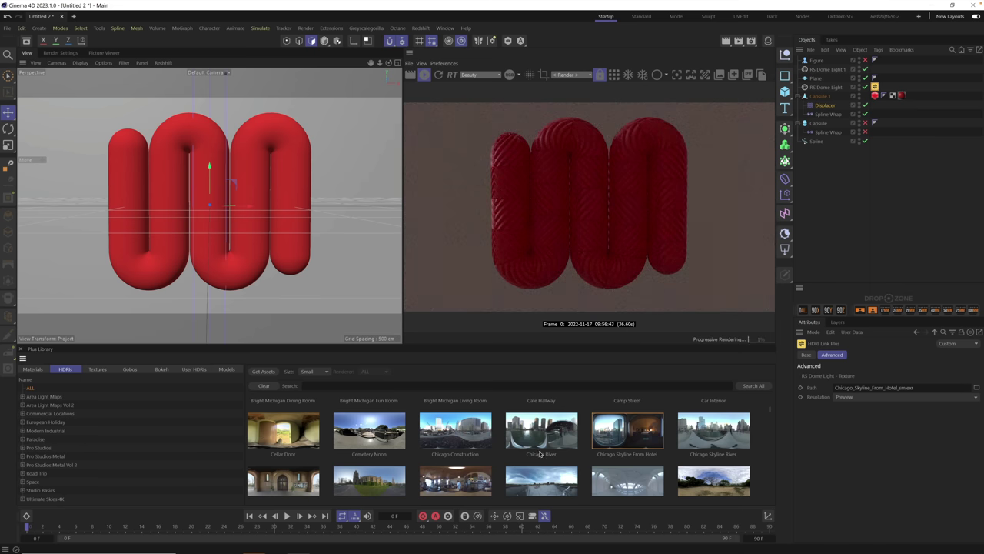
left_click(315, 444)
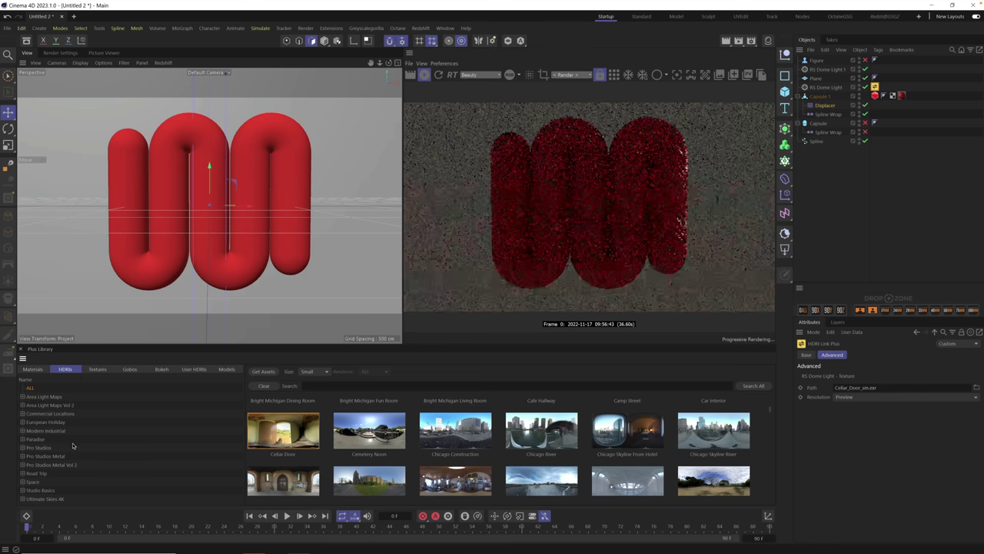
- Apply the GSG ProStudiosMetal Vol2 06 HDRI and raise the dome exposure to 2.705
left_click(54, 465)
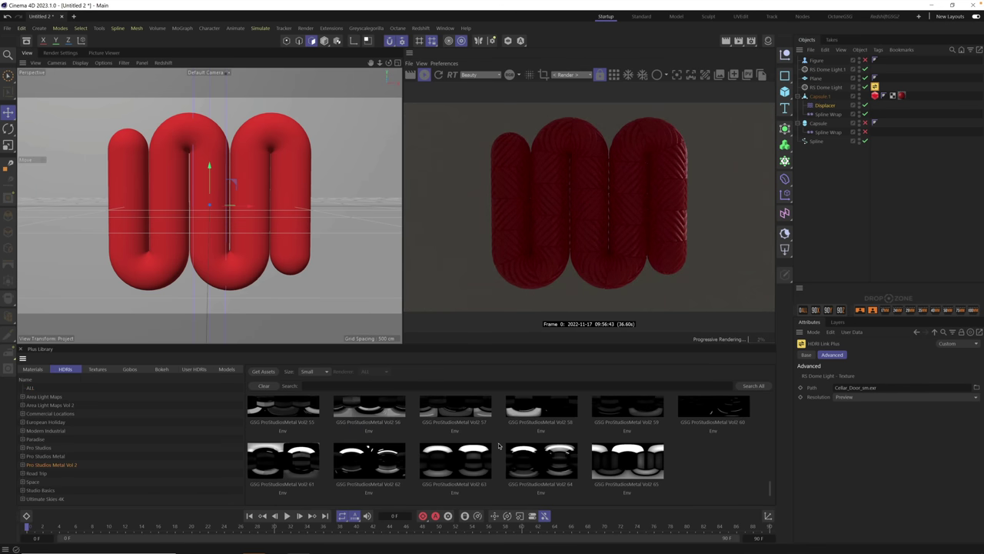
scroll(498, 446, "up", 10)
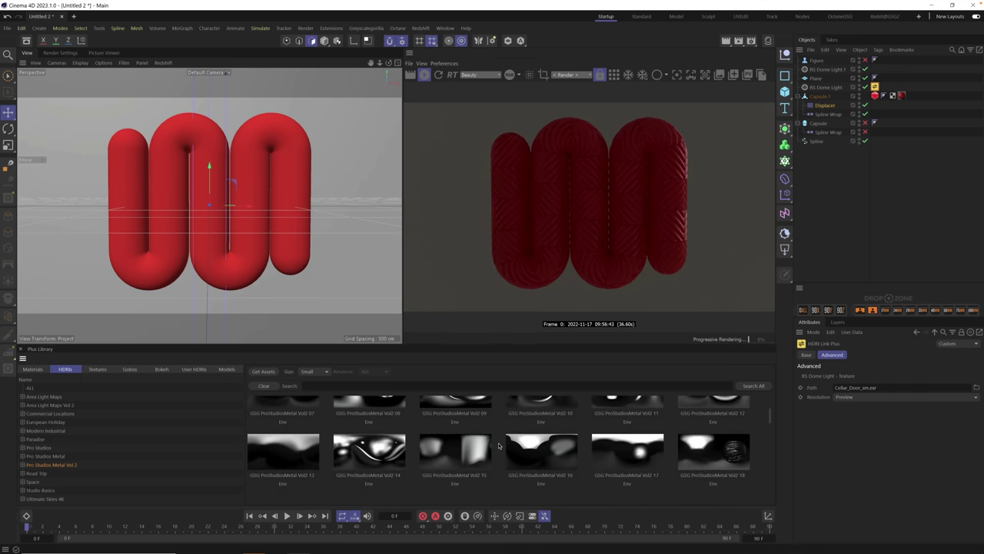
scroll(498, 446, "up", 2)
left_click(714, 413)
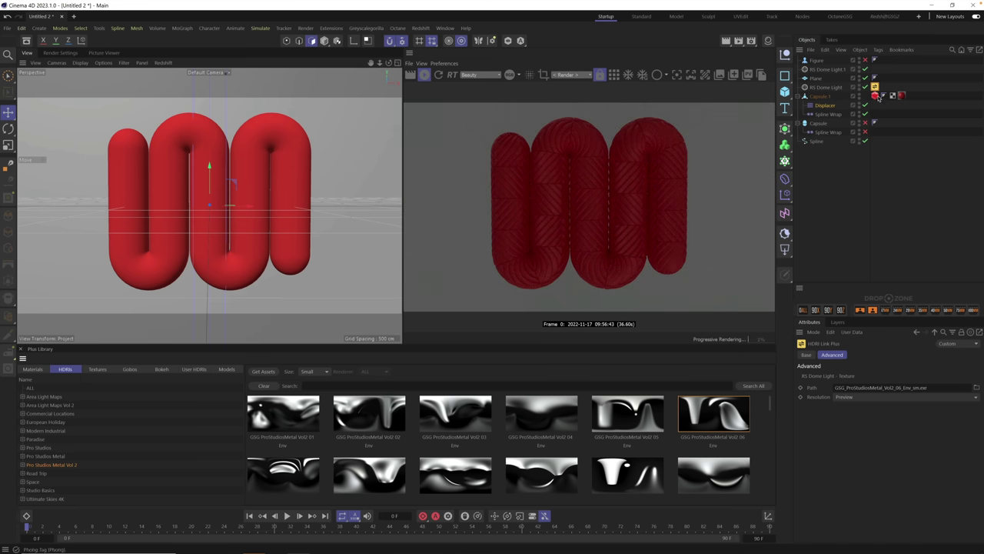
left_click(829, 87)
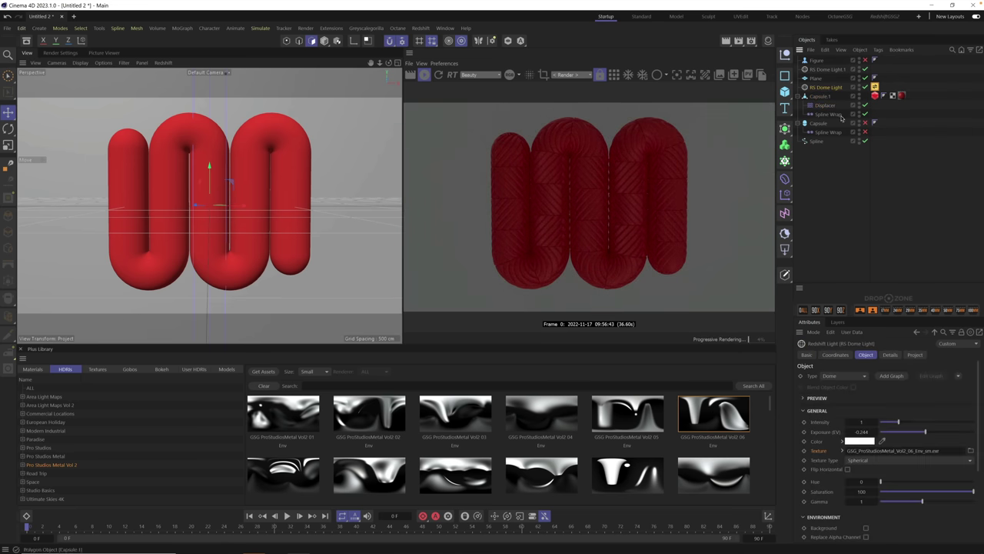
left_click_drag(945, 433, 944, 445)
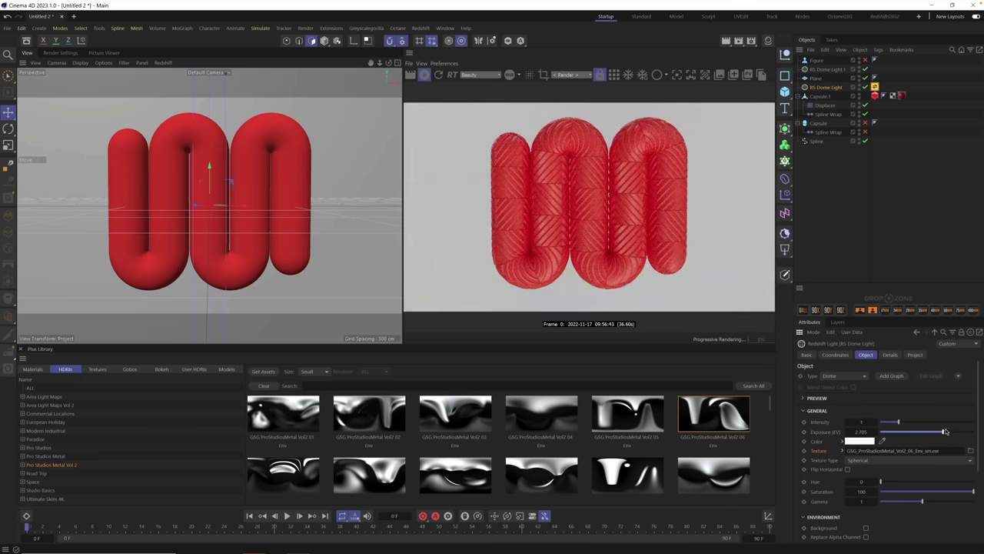
- Switch to studio metal HDRI Vol2 11 and rotate the dome heading to -289°
left_click(836, 354)
left_click_drag(877, 393, 824, 392)
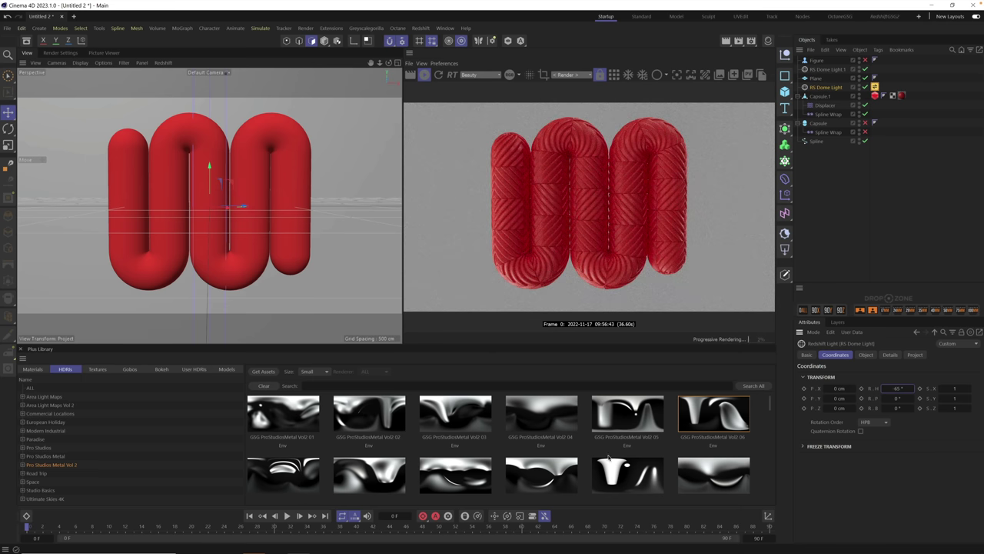
left_click(639, 477)
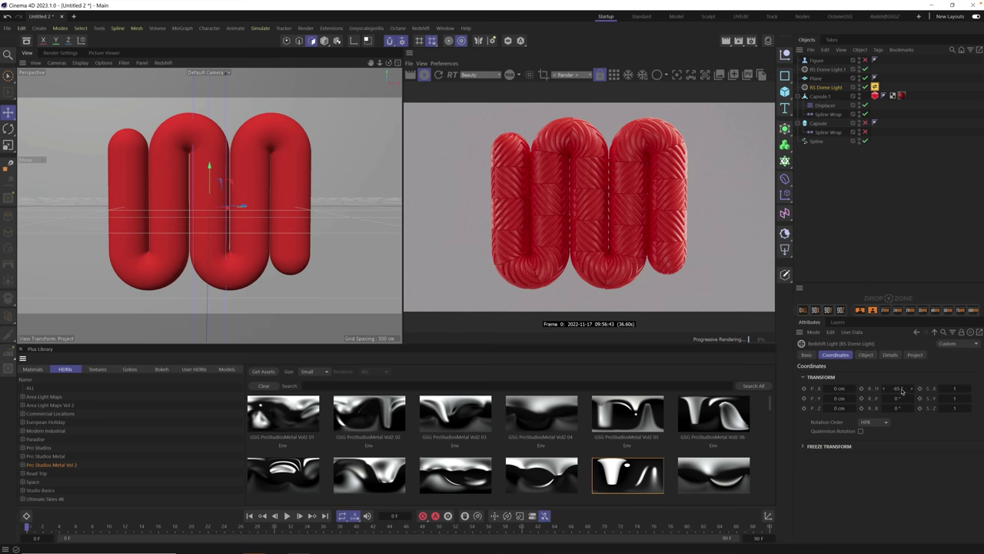
left_click_drag(912, 389, 810, 390)
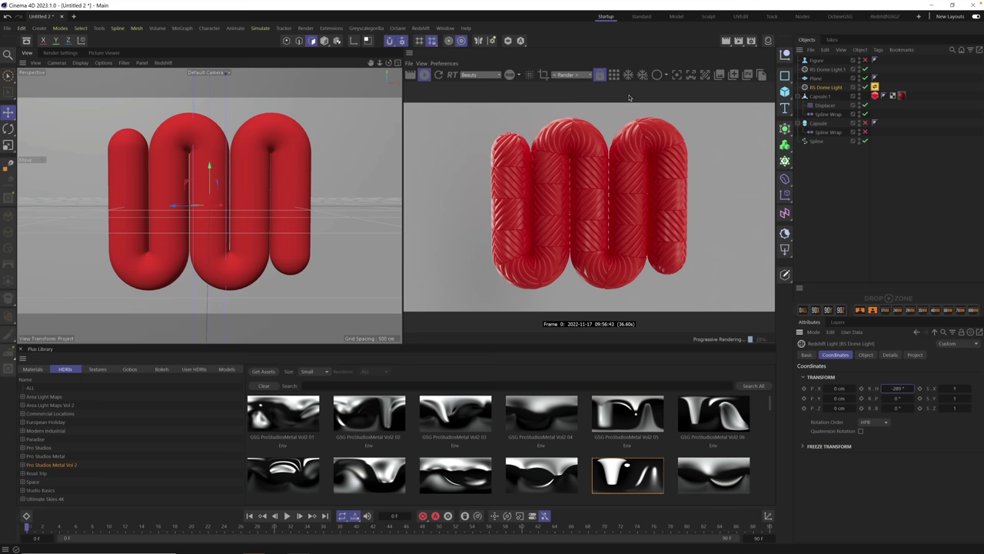
- Create a Redshift Standard material in the Material Manager and apply it to the Plane
scroll(217, 206, "down", 1)
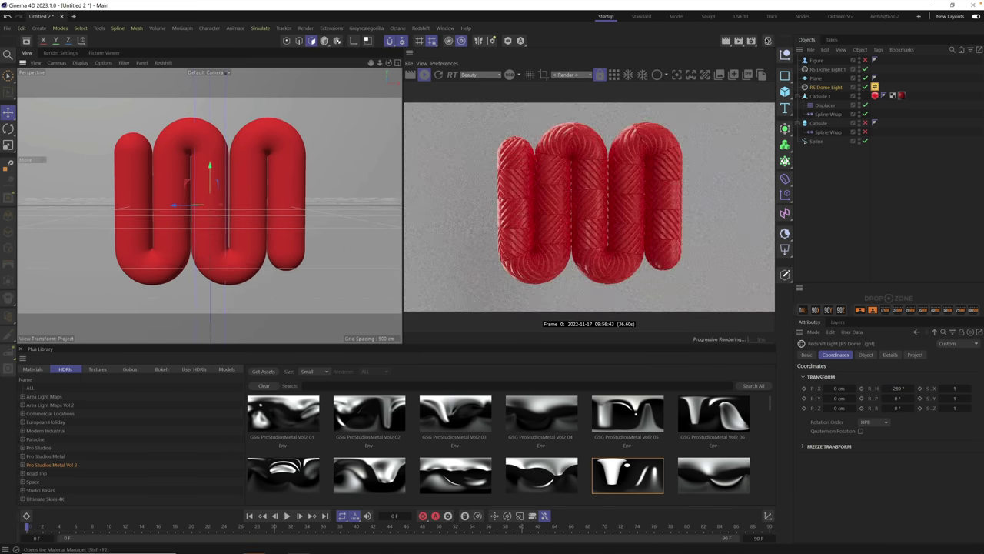
left_click(767, 40)
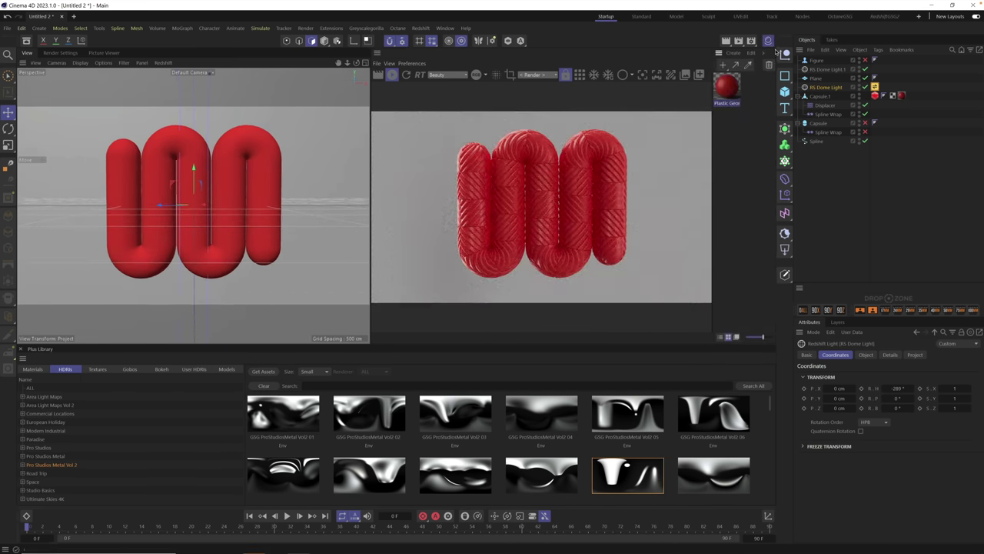
left_click(735, 53)
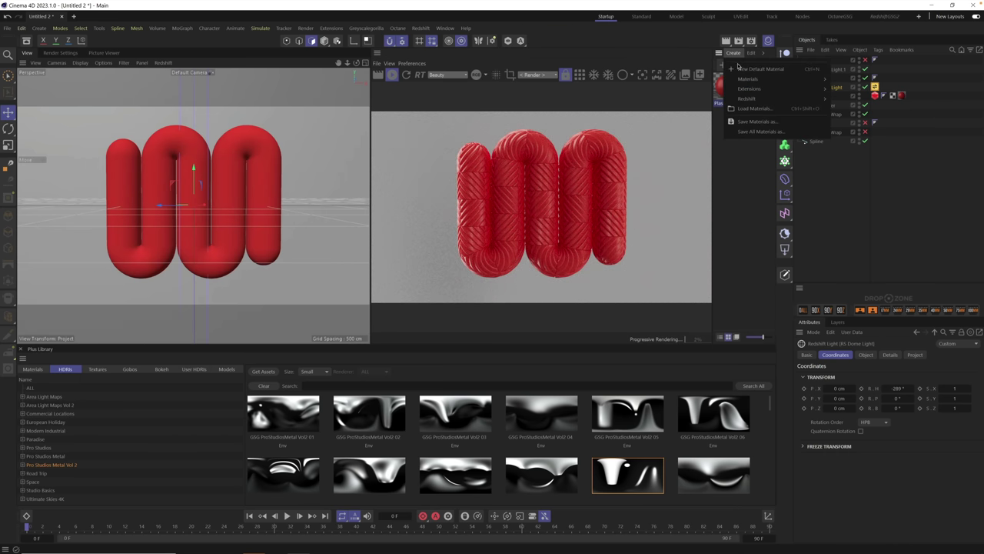
left_click(888, 106)
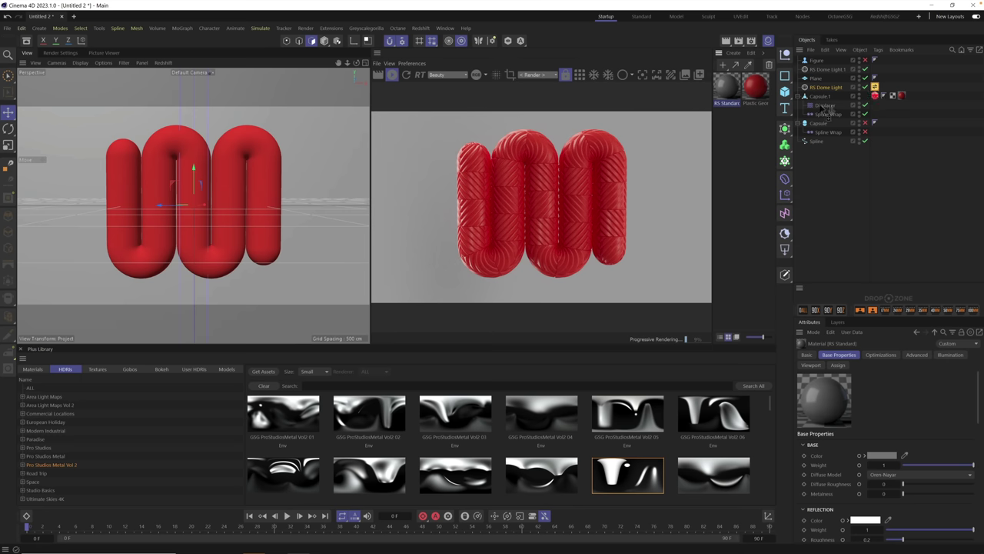
left_click_drag(829, 111, 816, 81)
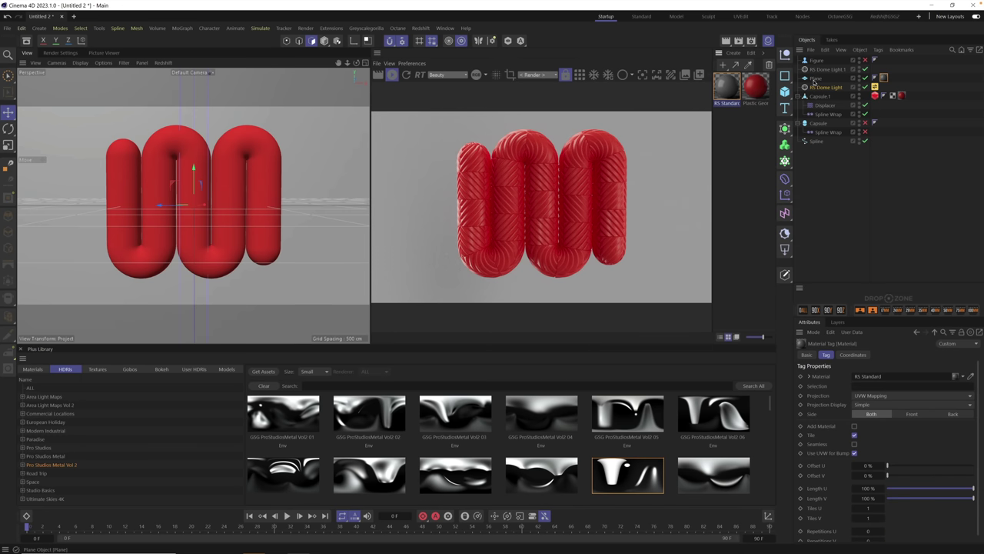
- Set the RS Standard material's Reflection Weight to 0 and start editing its Base Color
double_click(731, 88)
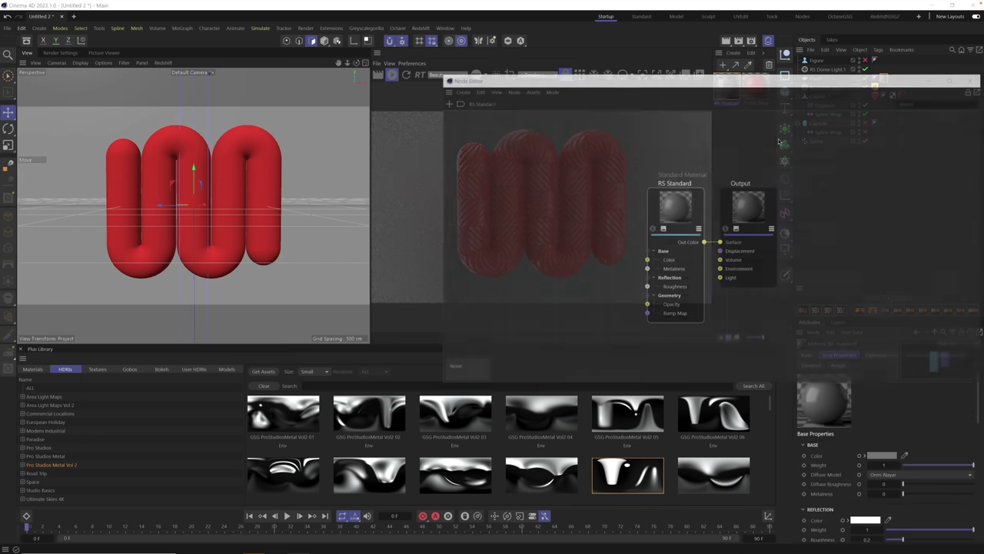
left_click(977, 81)
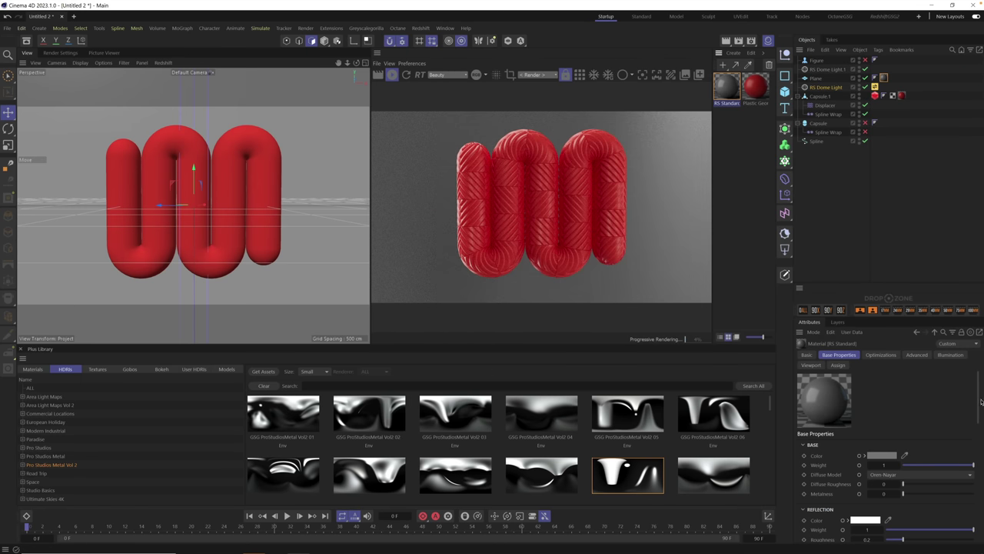
scroll(977, 390, "down", 3)
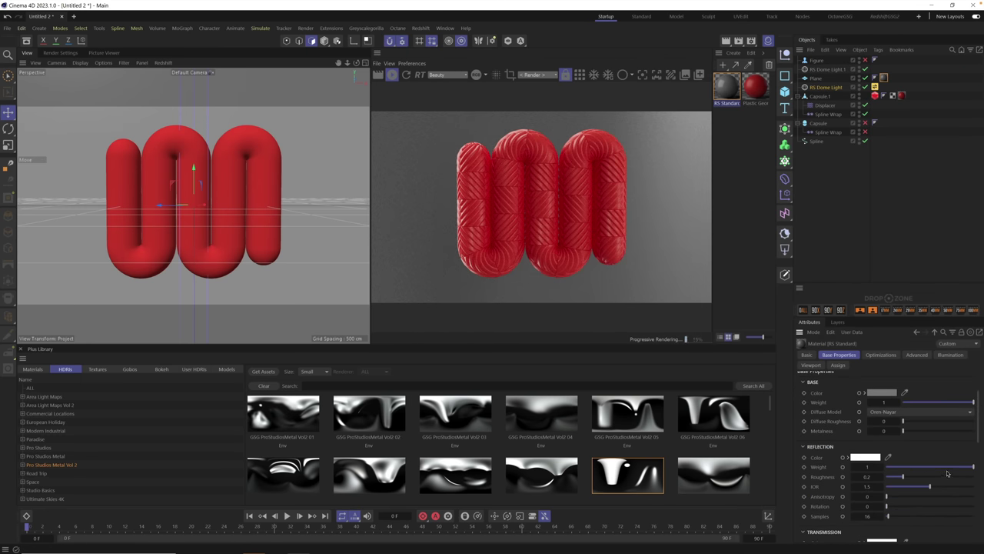
left_click_drag(918, 466, 877, 466)
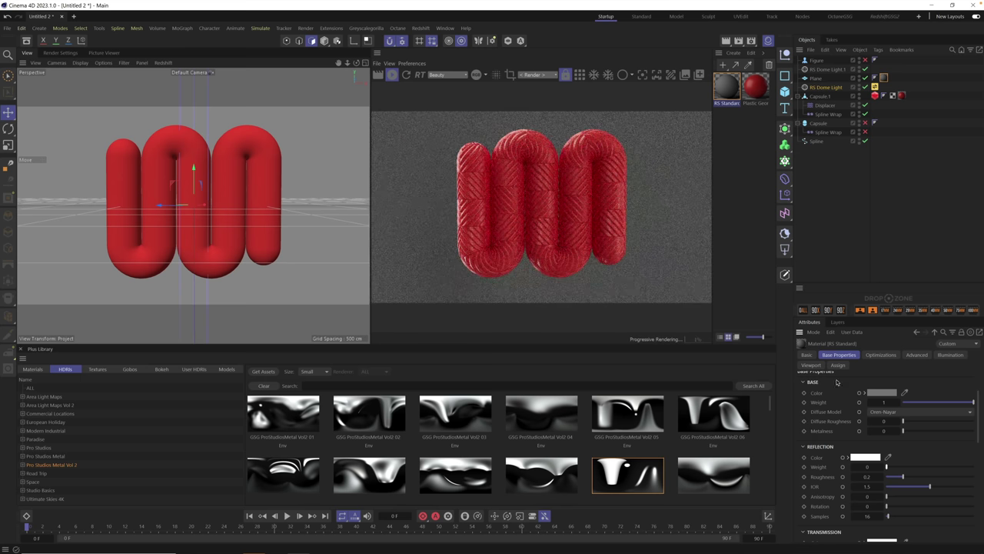
left_click(885, 393)
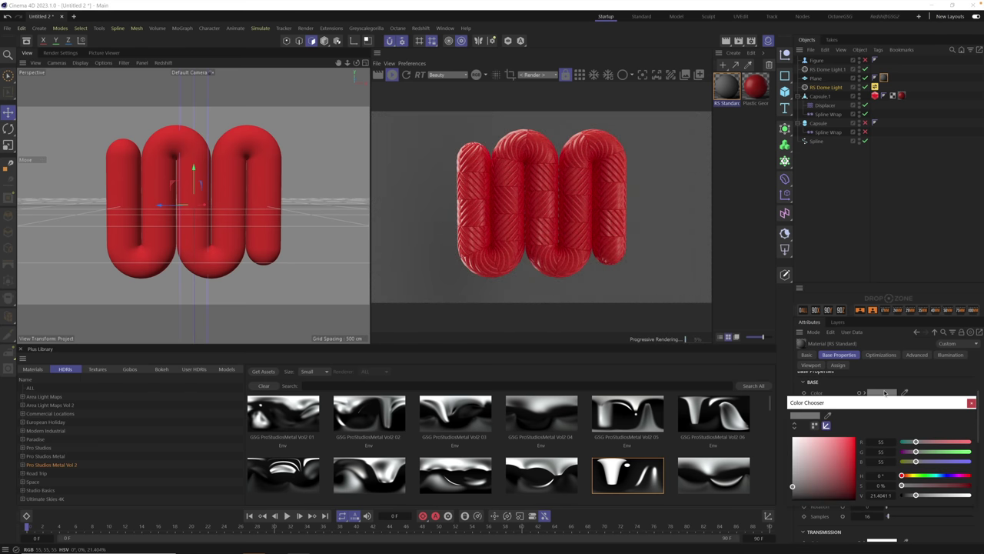
- Pick a warm peach base colour, hue 14° at RGB 205, 103, 72
left_click(802, 445)
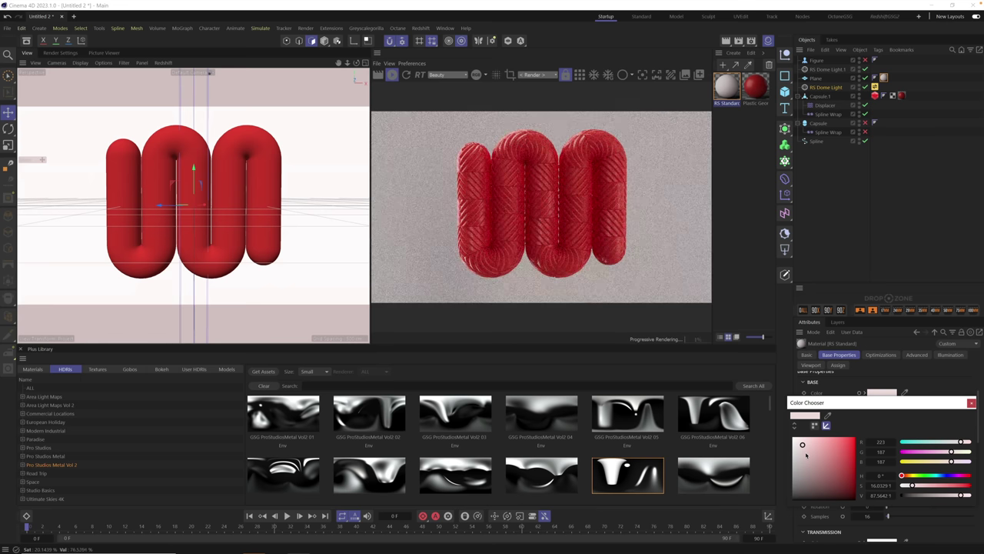
left_click(812, 448)
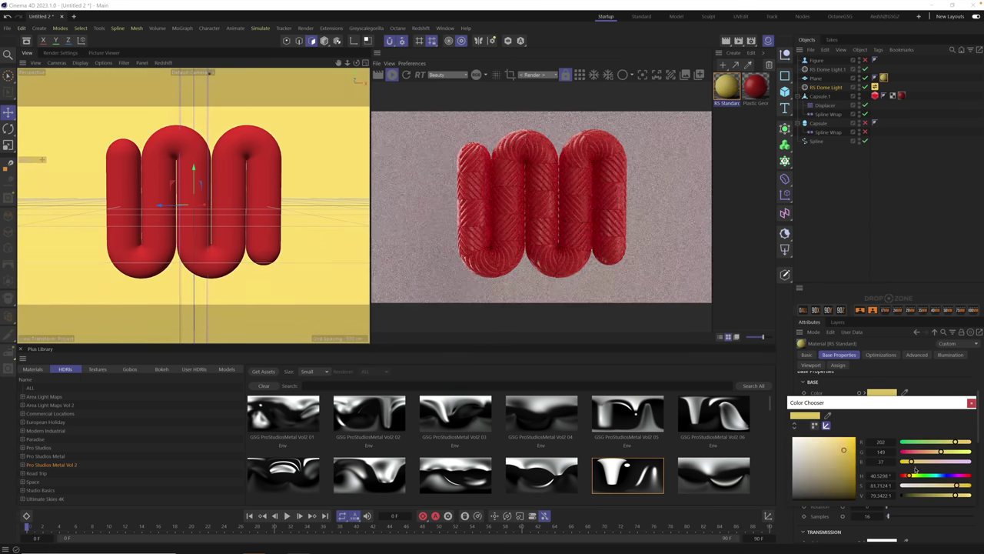
left_click(814, 448)
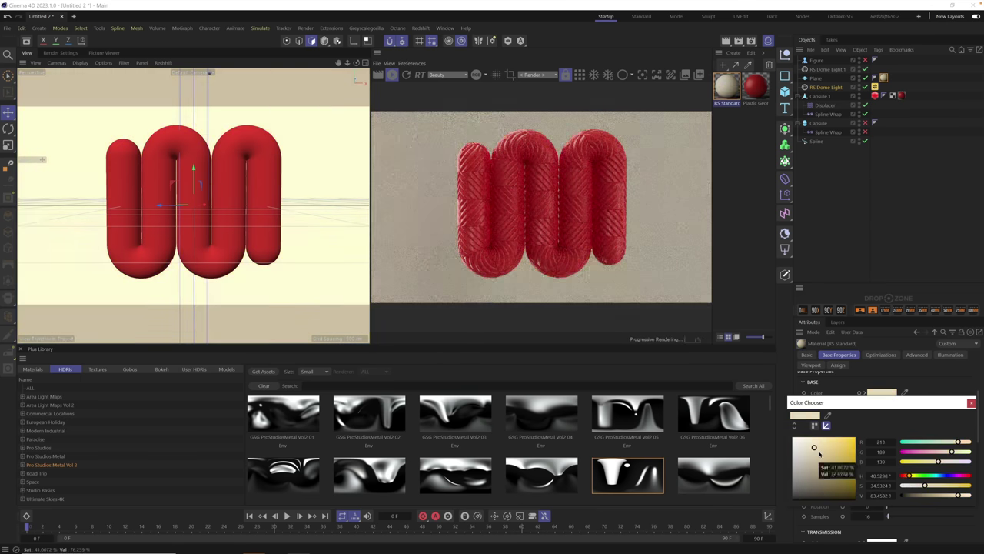
left_click(808, 450)
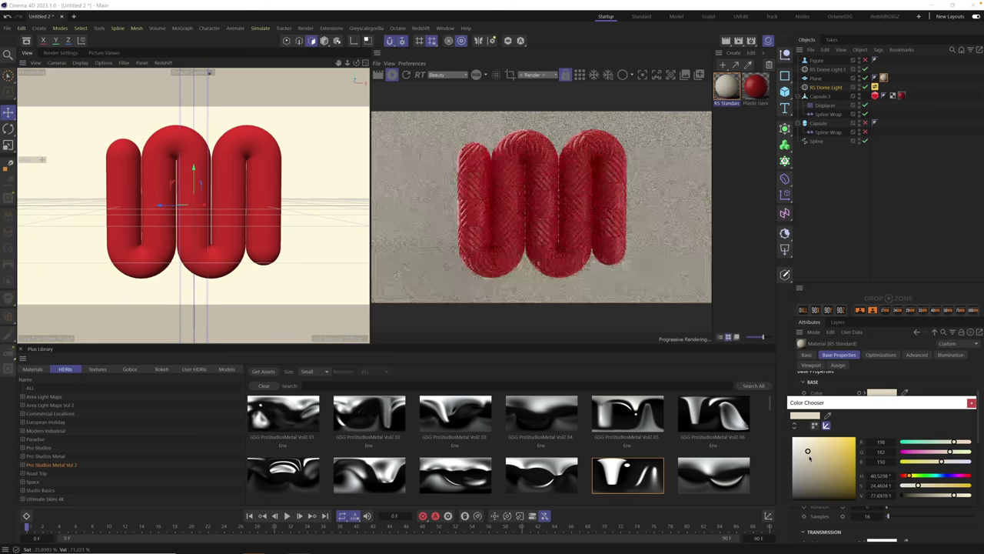
left_click_drag(909, 475, 904, 480)
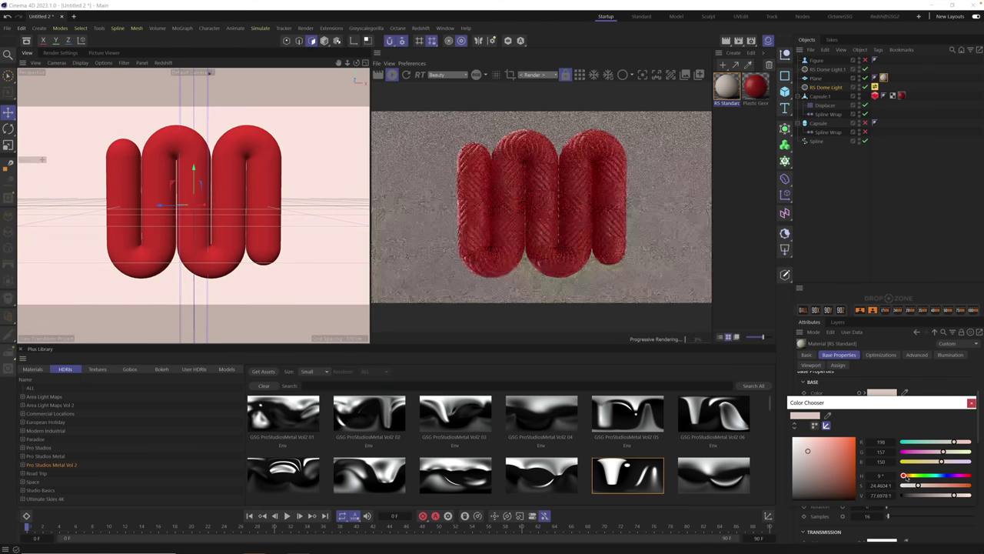
left_click(819, 456)
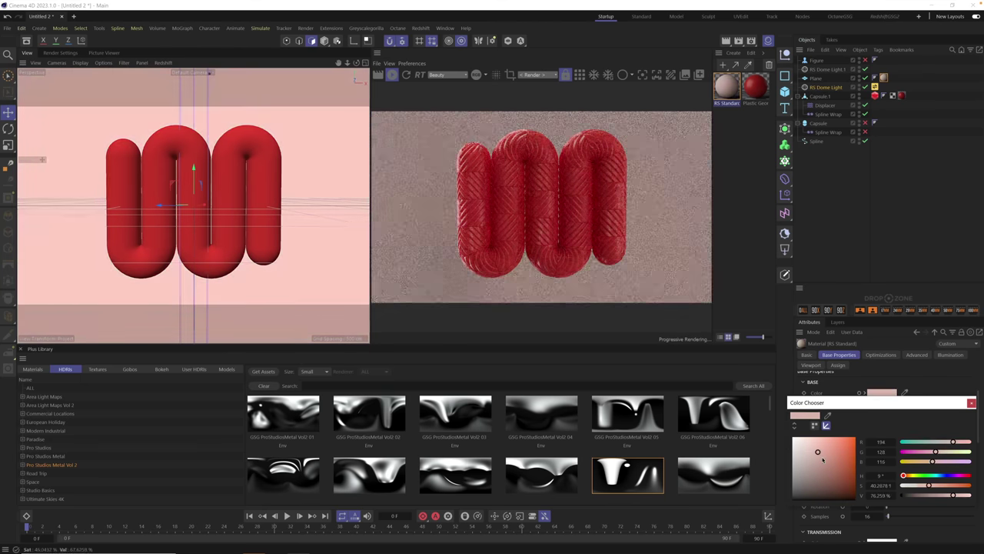
left_click(835, 451)
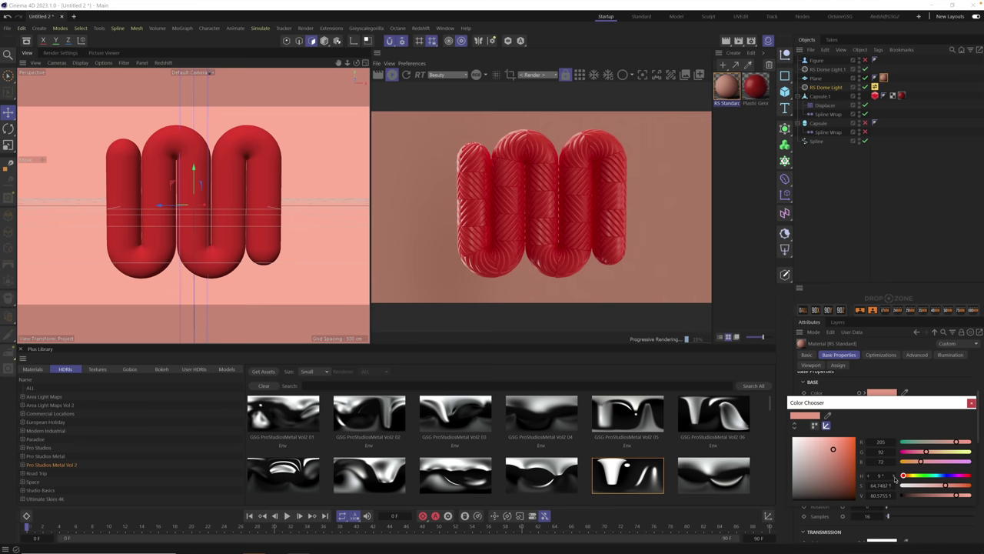
left_click(895, 477)
left_click(894, 476)
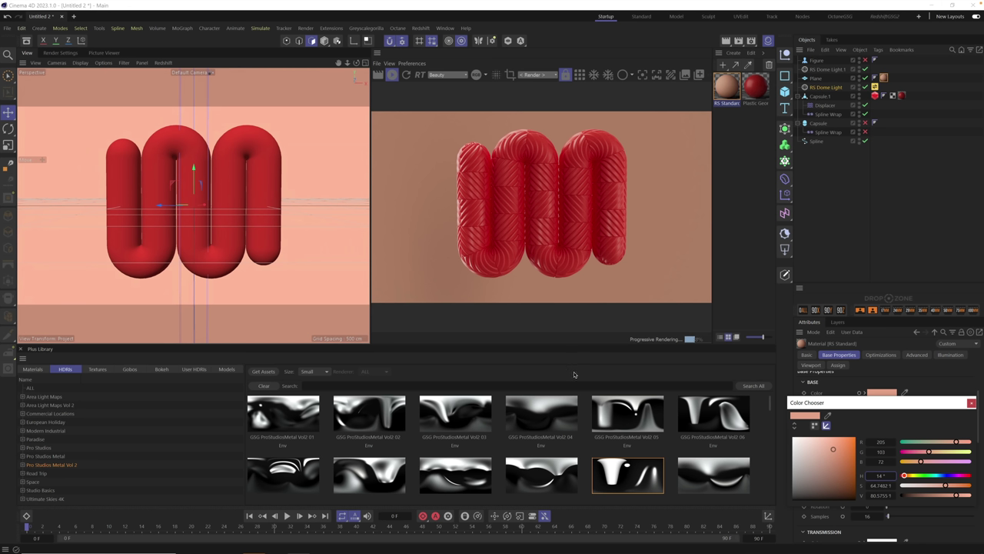
left_click(972, 405)
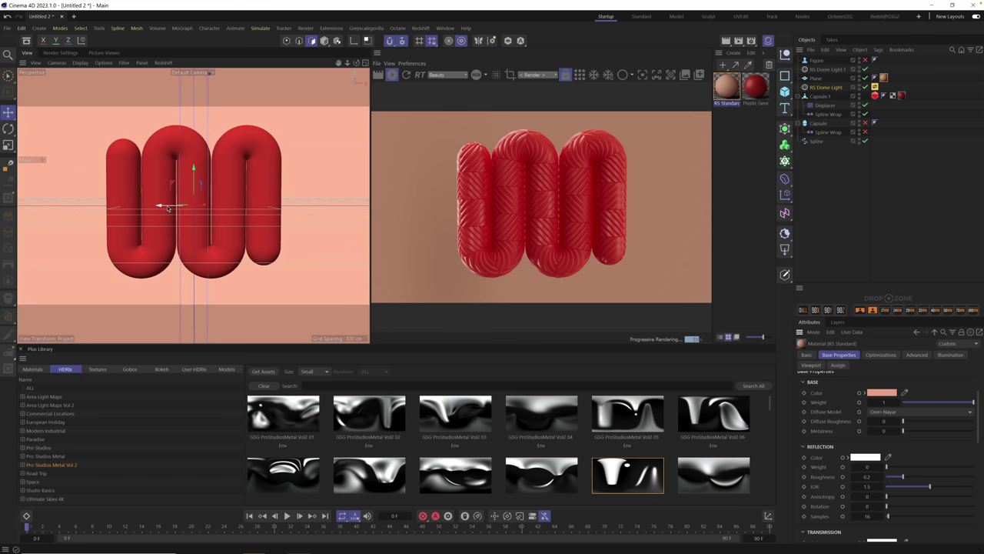
- Nudge the selected object, deselect everything in the Object Manager, and open the Redshift menu
left_click_drag(194, 210, 201, 216)
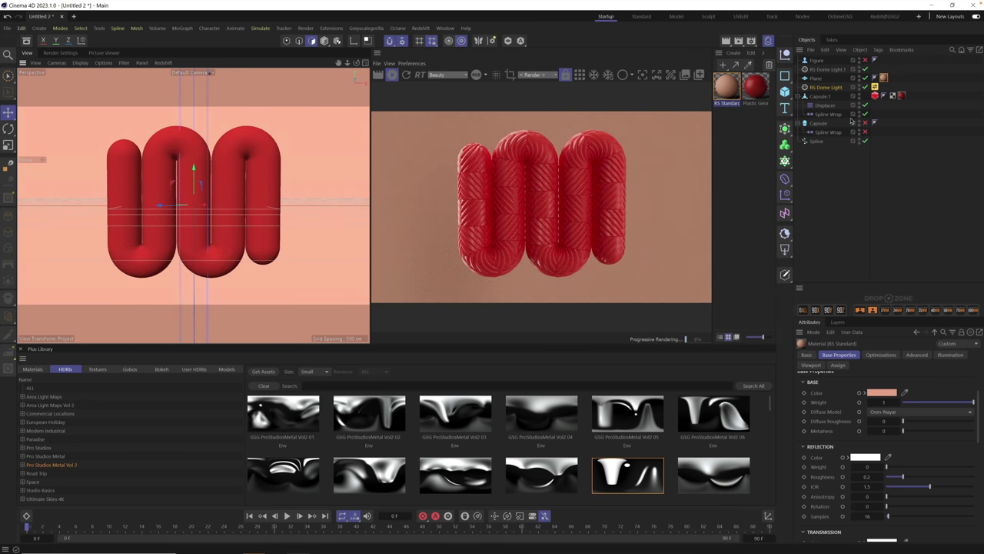
left_click(839, 189)
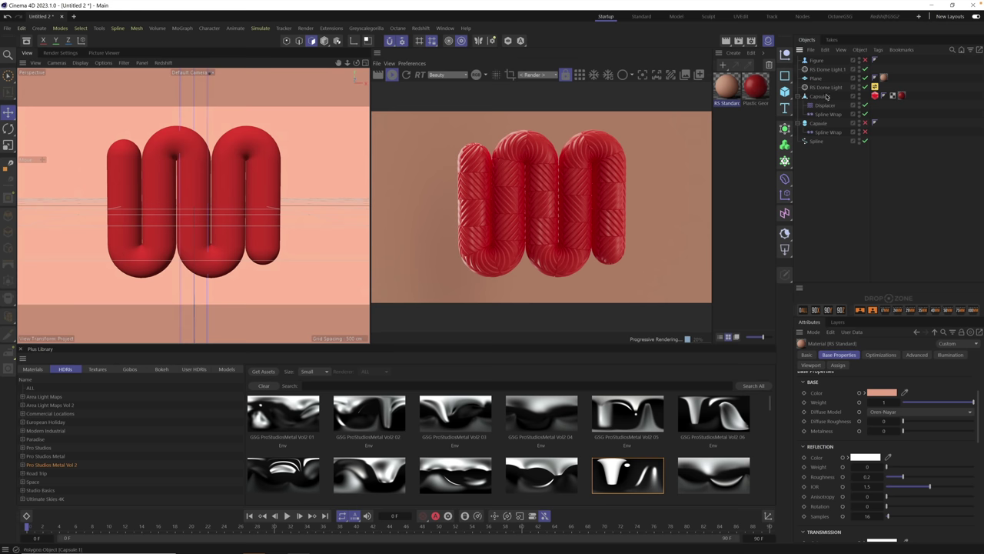
scroll(199, 195, "up", 2)
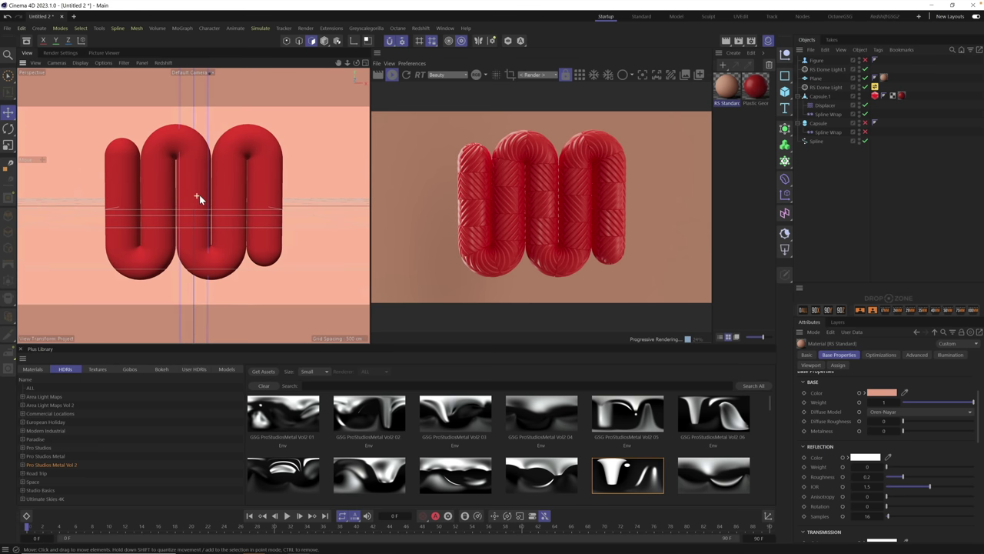
scroll(199, 200, "up", 1)
scroll(201, 199, "up", 1)
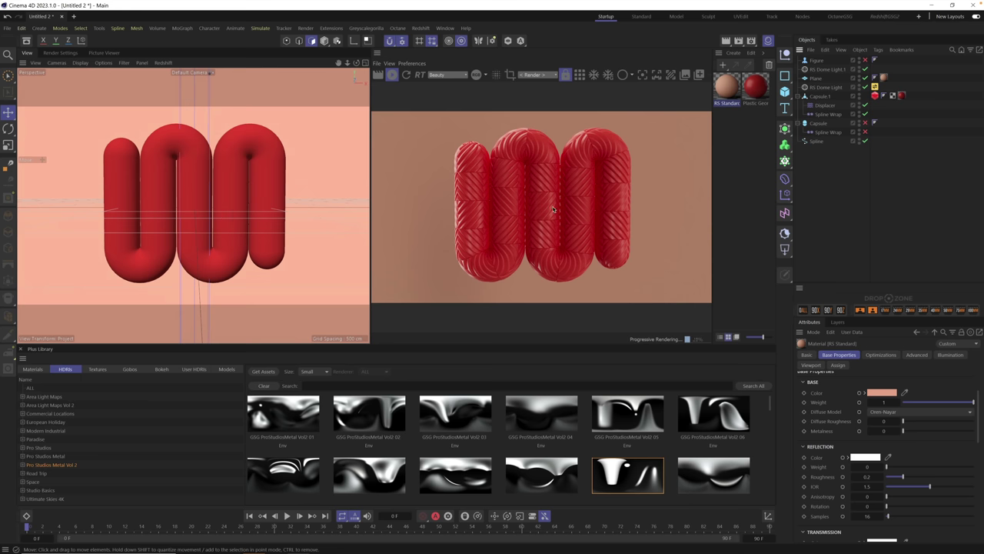
left_click(420, 29)
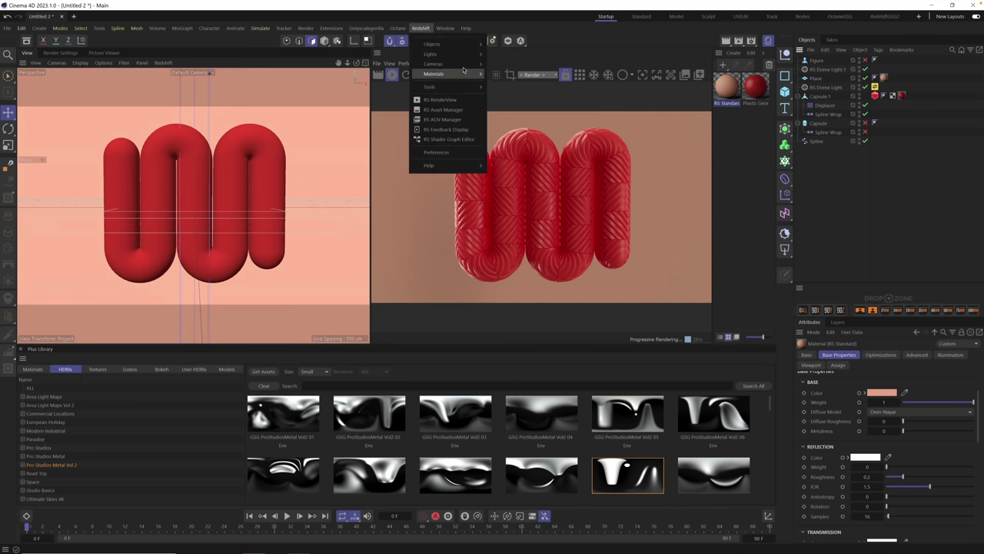
- Add a Redshift Standard camera and set its focal length to 100 mm
mouse_move(433, 64)
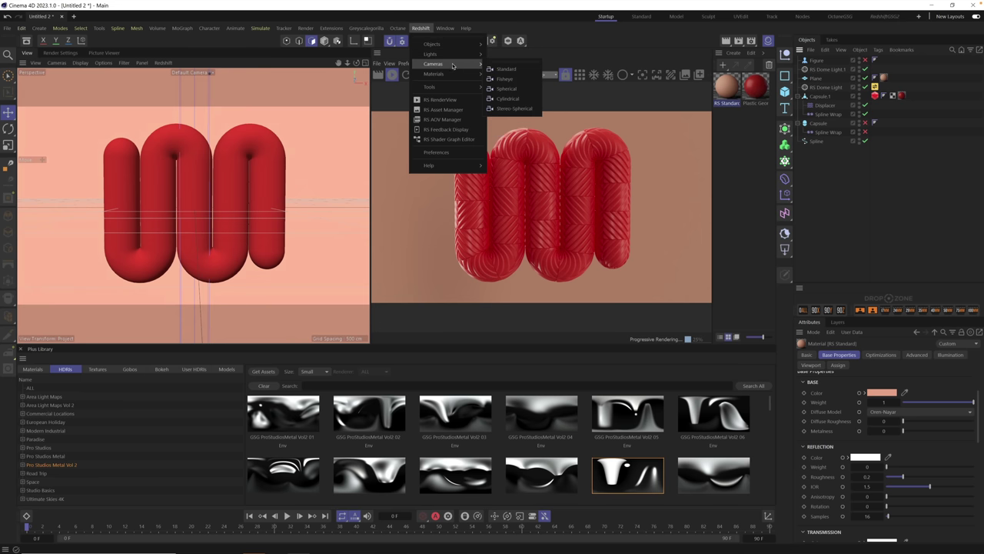
left_click(507, 69)
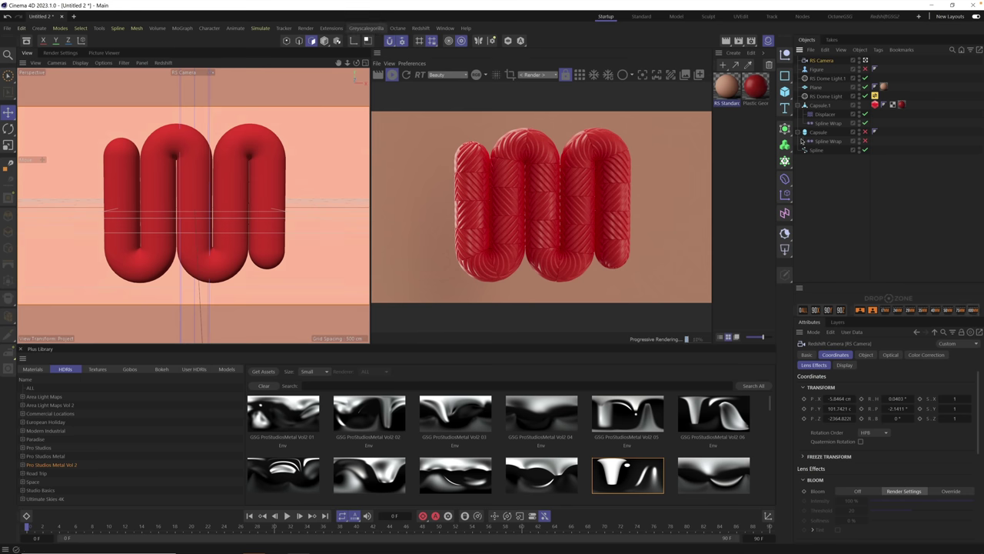
left_click(866, 354)
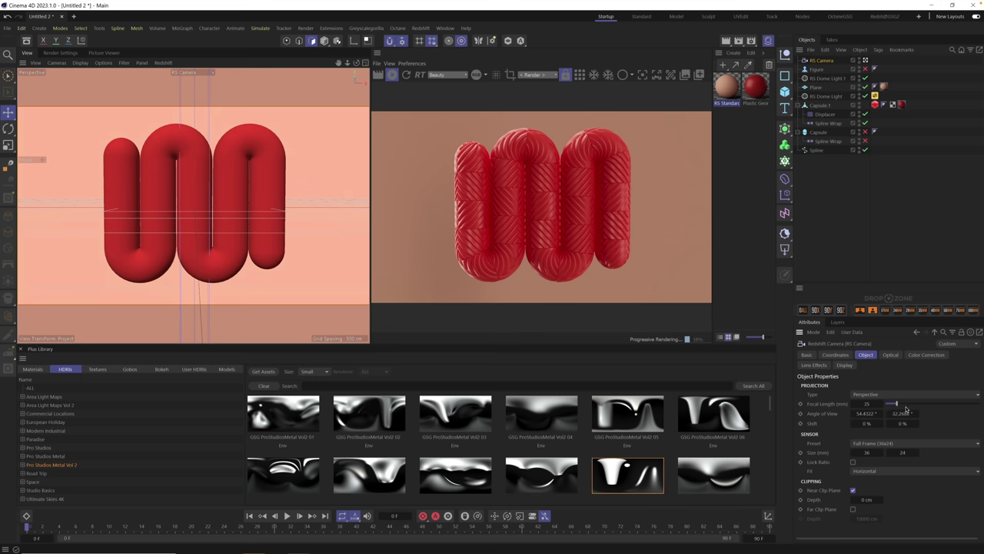
left_click(974, 311)
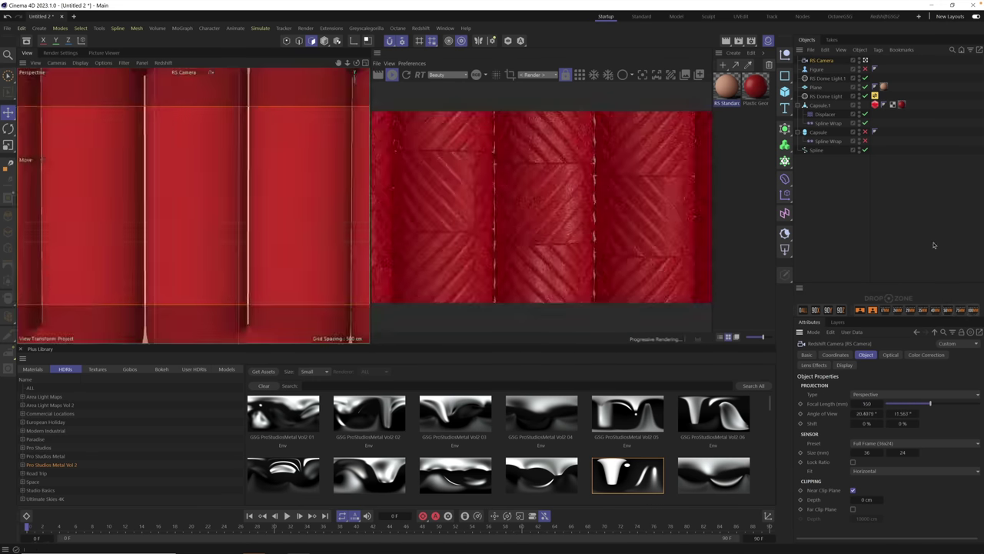
- Dolly the camera view back until the whole red coil is framed, then select Capsule.1
scroll(191, 207, "down", 5)
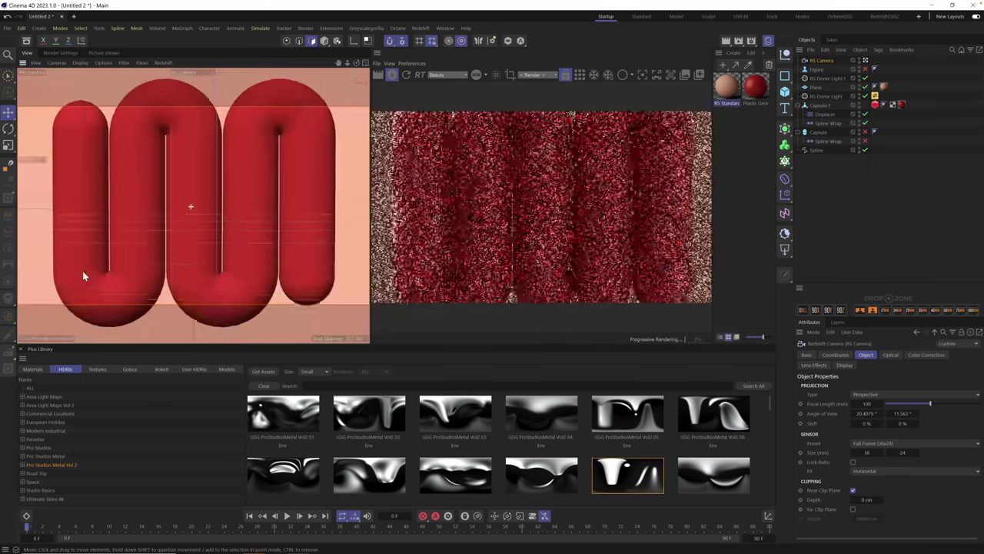
scroll(177, 222, "down", 5)
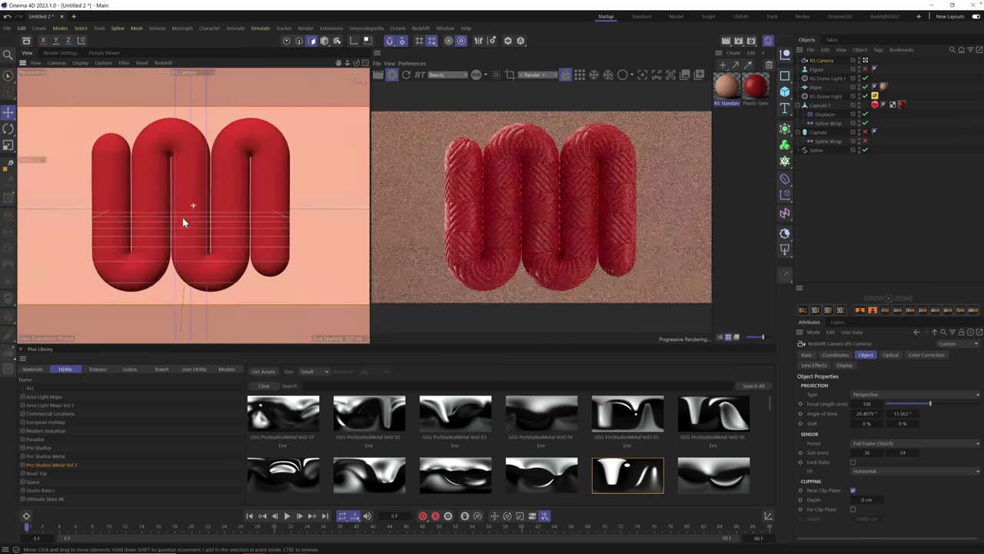
scroll(182, 218, "down", 1)
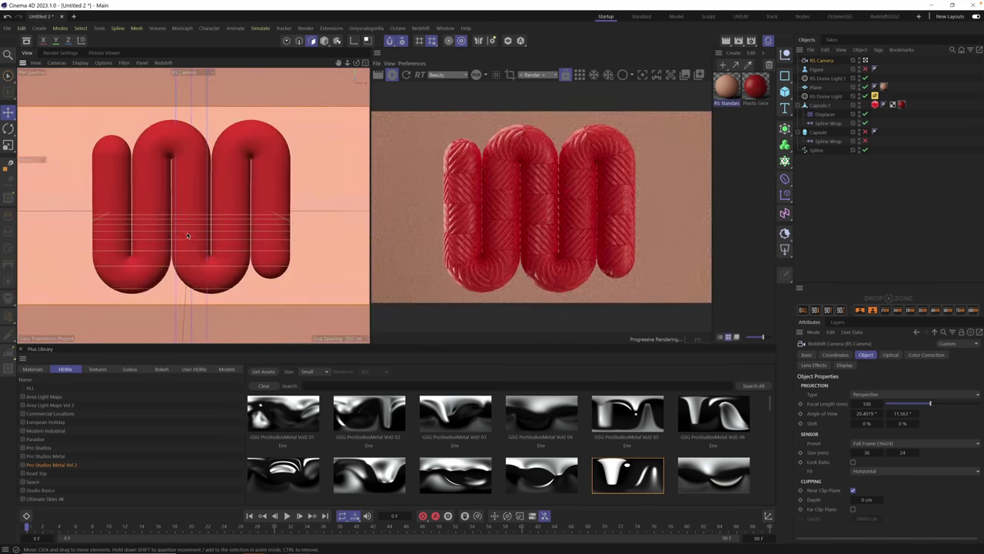
scroll(187, 228, "down", 2)
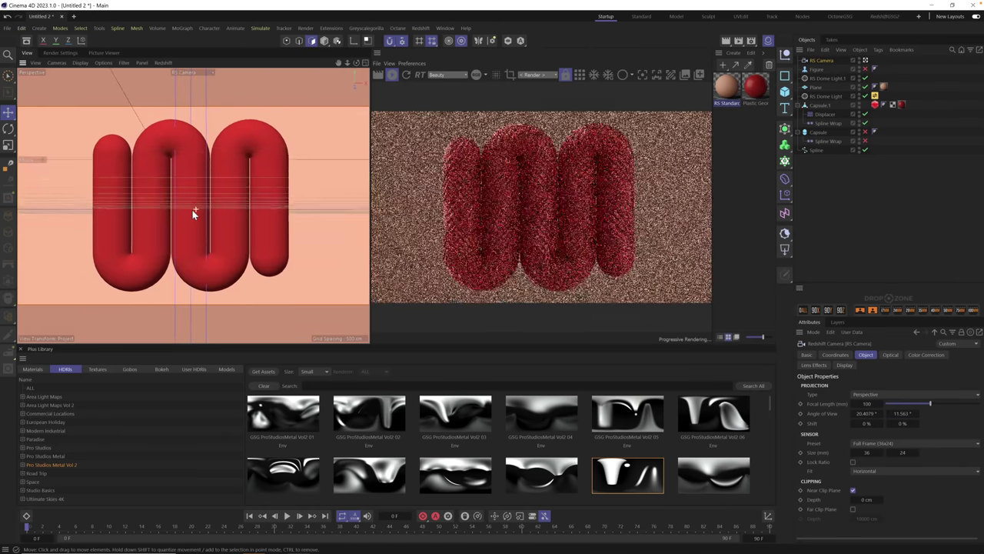
scroll(192, 213, "down", 1)
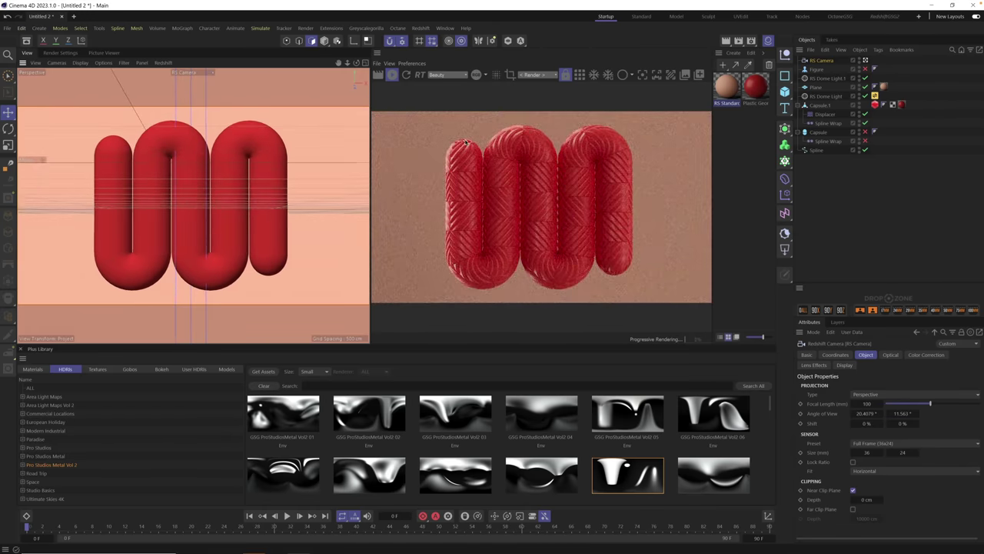
scroll(157, 226, "down", 1)
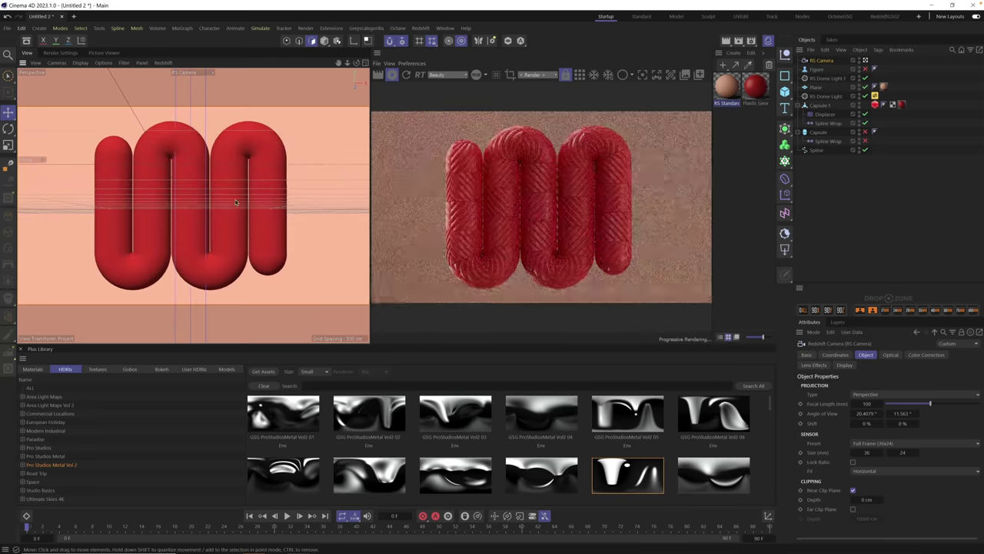
scroll(193, 213, "down", 1)
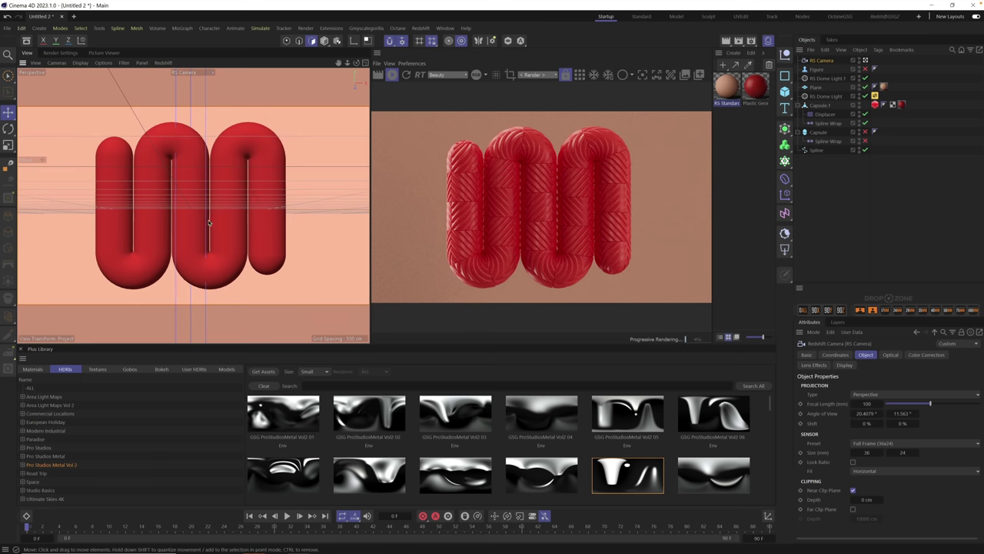
scroll(206, 222, "down", 1)
scroll(211, 222, "down", 1)
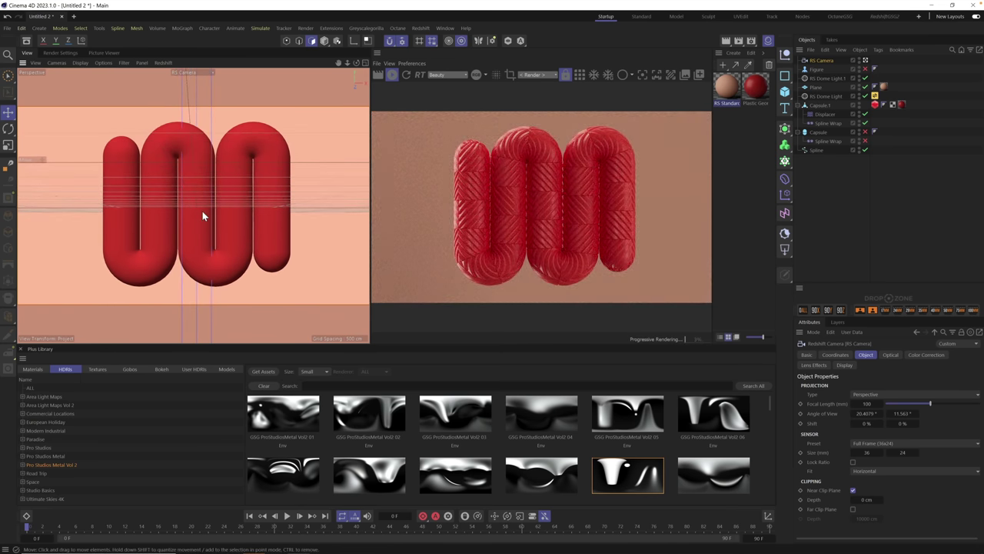
scroll(204, 213, "up", 1)
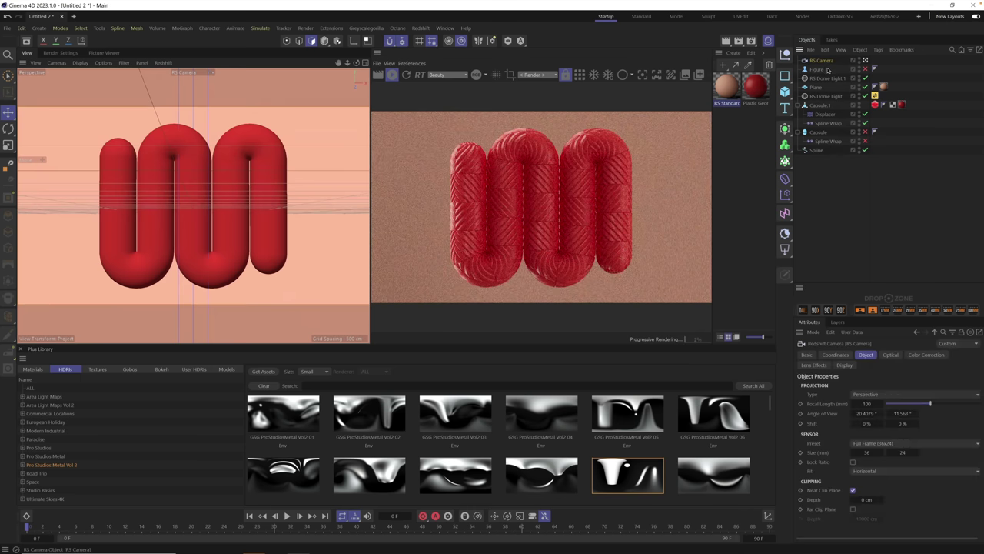
left_click(840, 105)
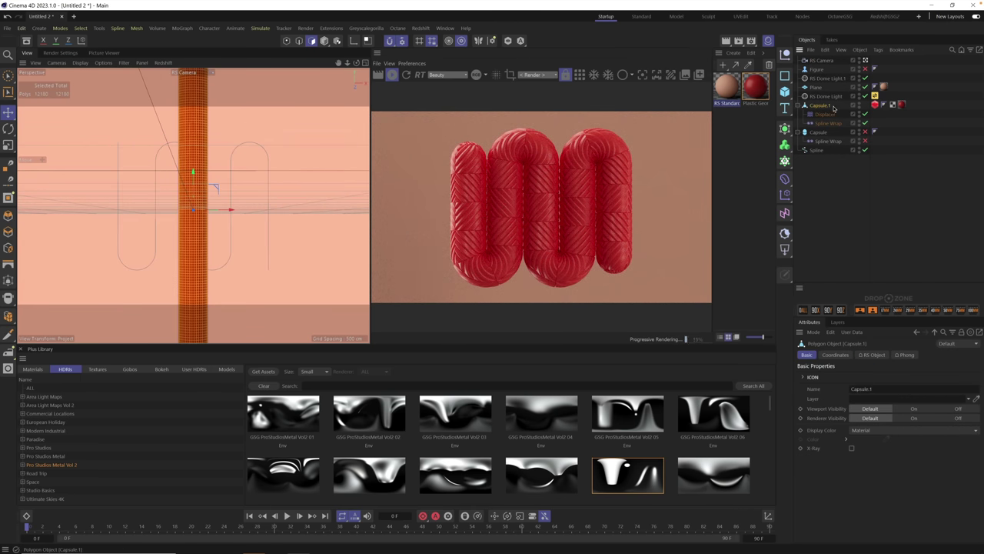
- Lower the material tag's Offset V to about 20% and switch off the RS Object displacement override
left_click(902, 104)
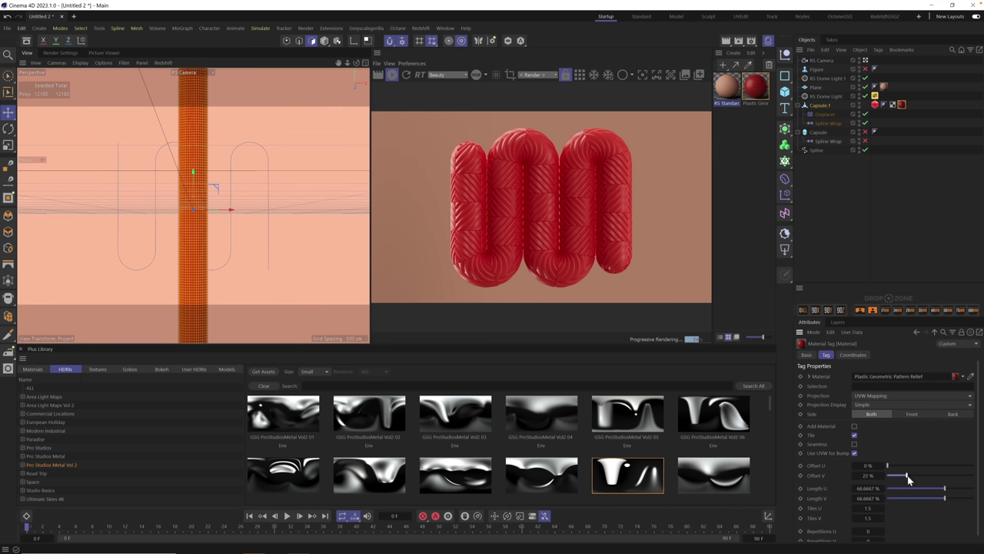
left_click_drag(908, 479, 911, 480)
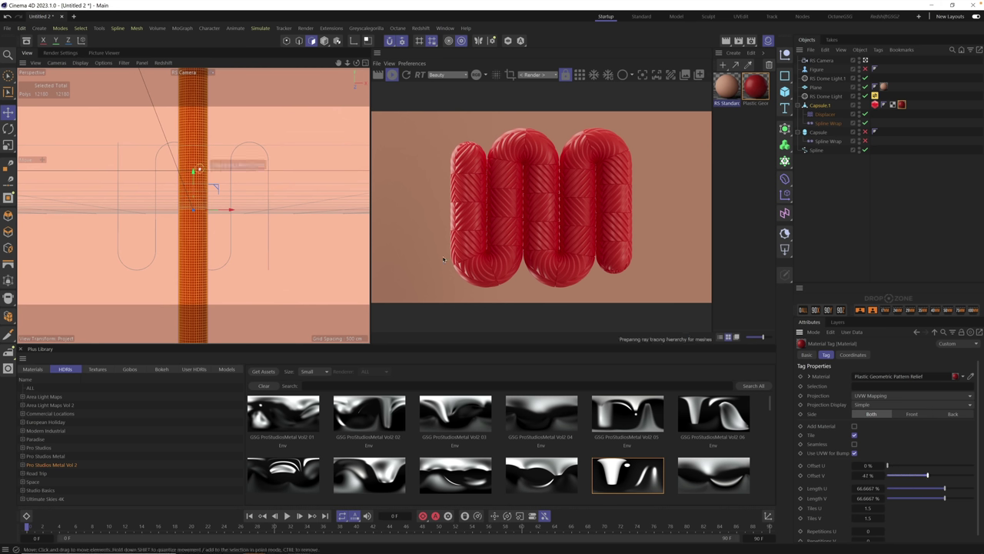
mouse_move(938, 480)
left_mouse_down()
mouse_move(968, 485)
mouse_move(892, 485)
mouse_move(927, 482)
left_mouse_up()
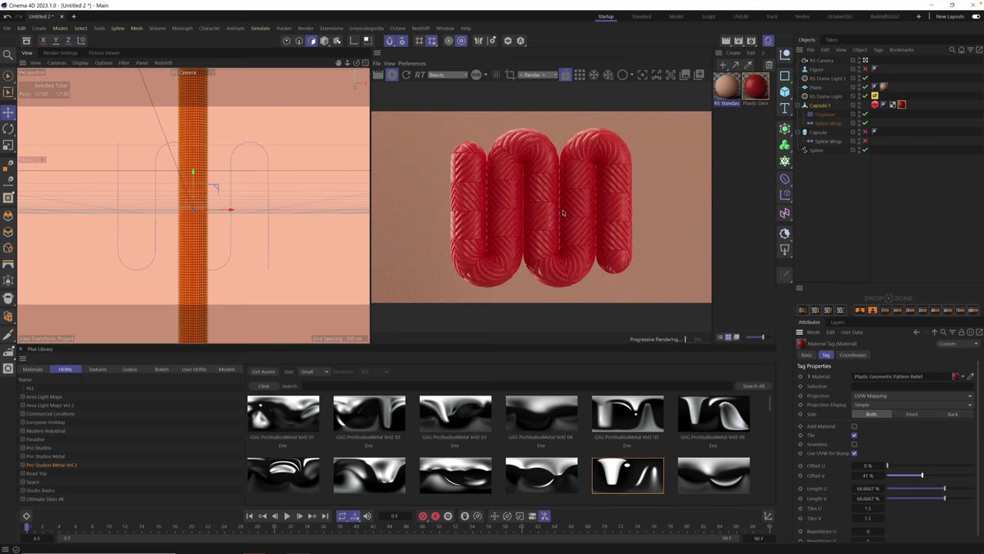
left_click(875, 104)
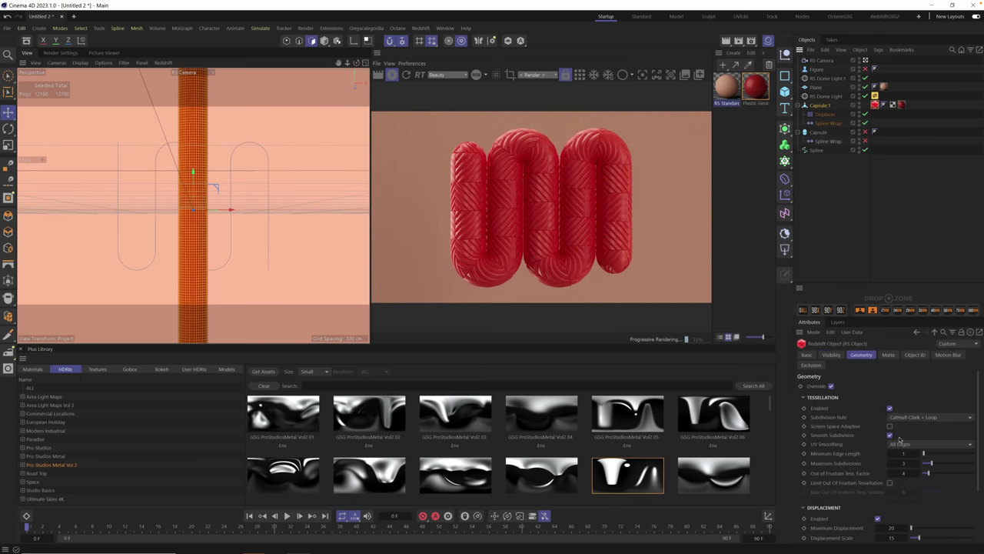
left_click(831, 386)
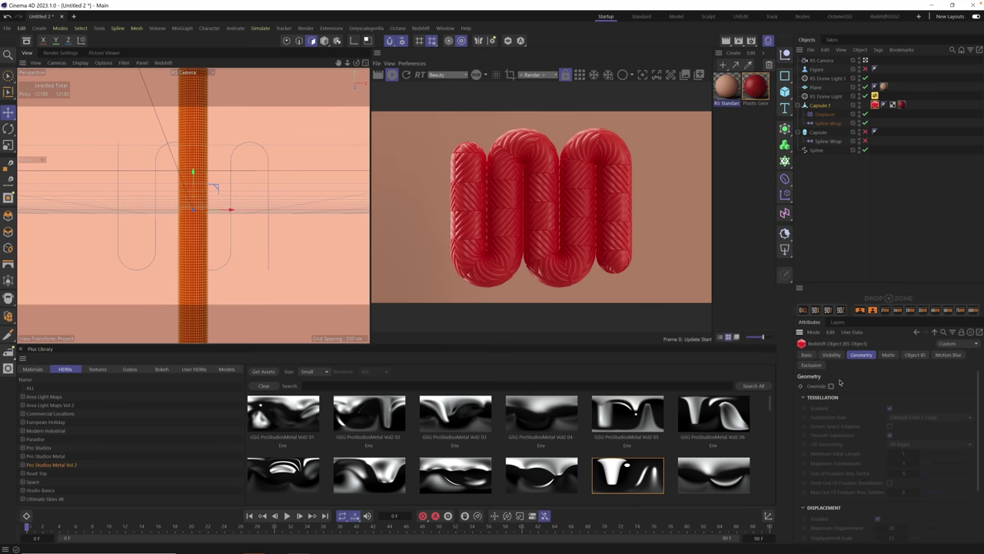
- Fine-tune Offset V from 21% up to 23% and open the pattern relief material
left_click(902, 106)
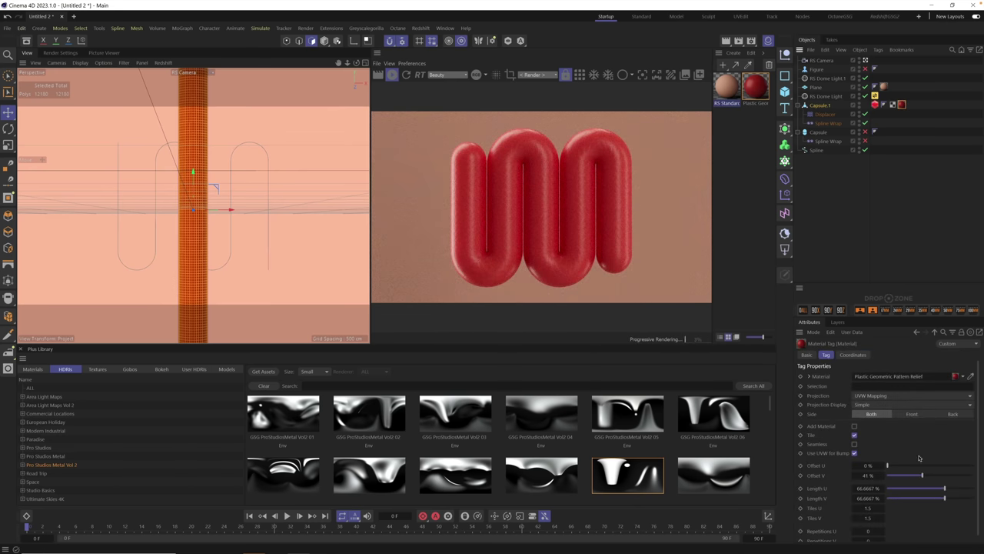
left_click_drag(921, 476, 909, 481)
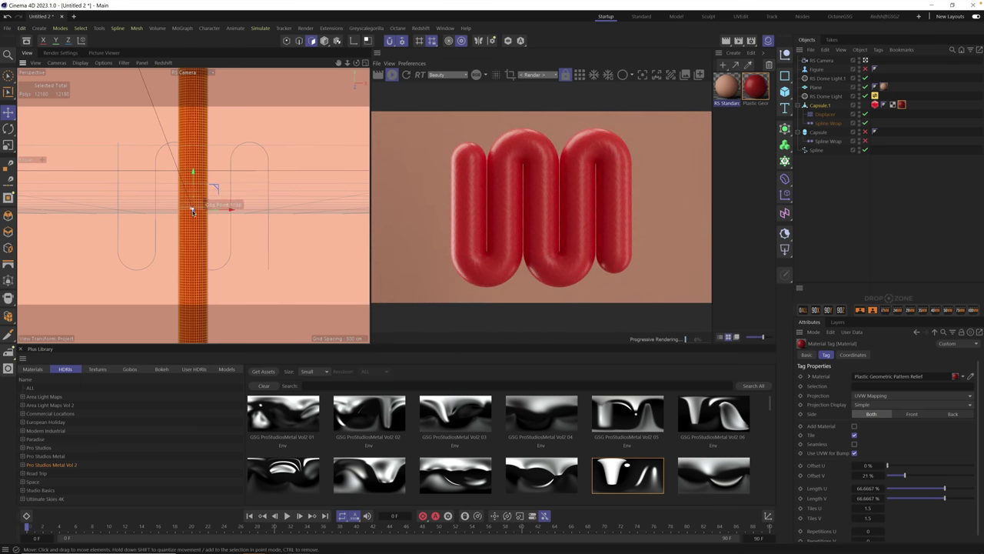
scroll(258, 174, "up", 5)
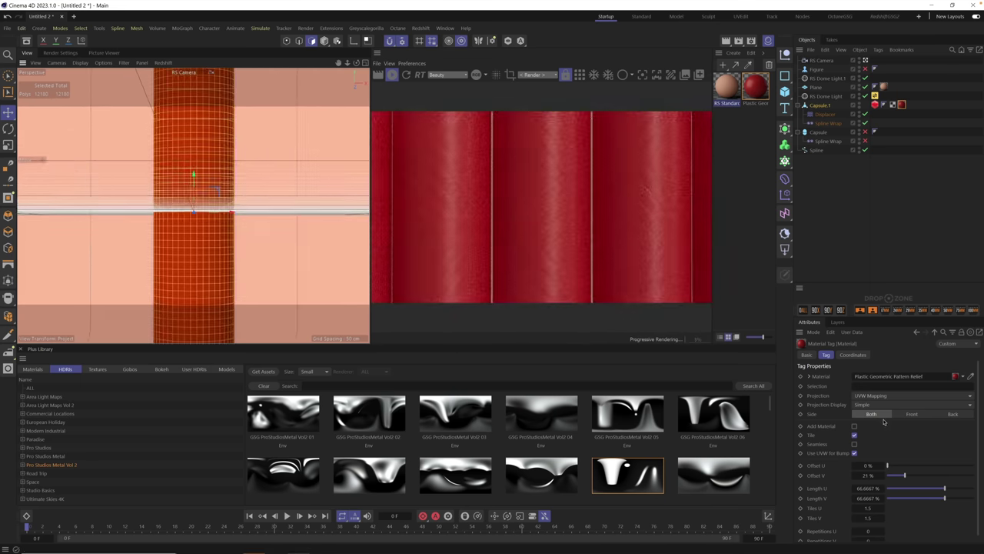
left_click(882, 475)
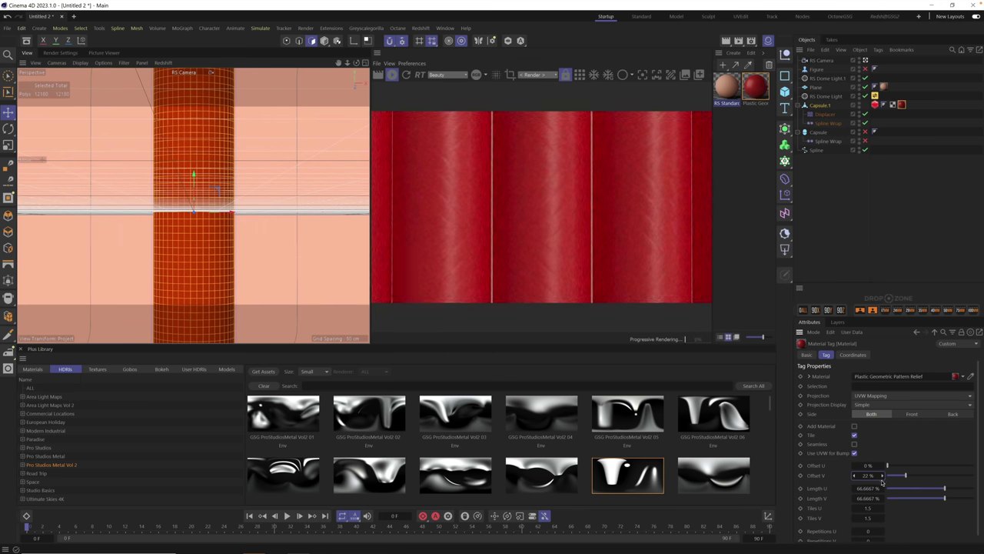
left_click(883, 476)
double_click(902, 106)
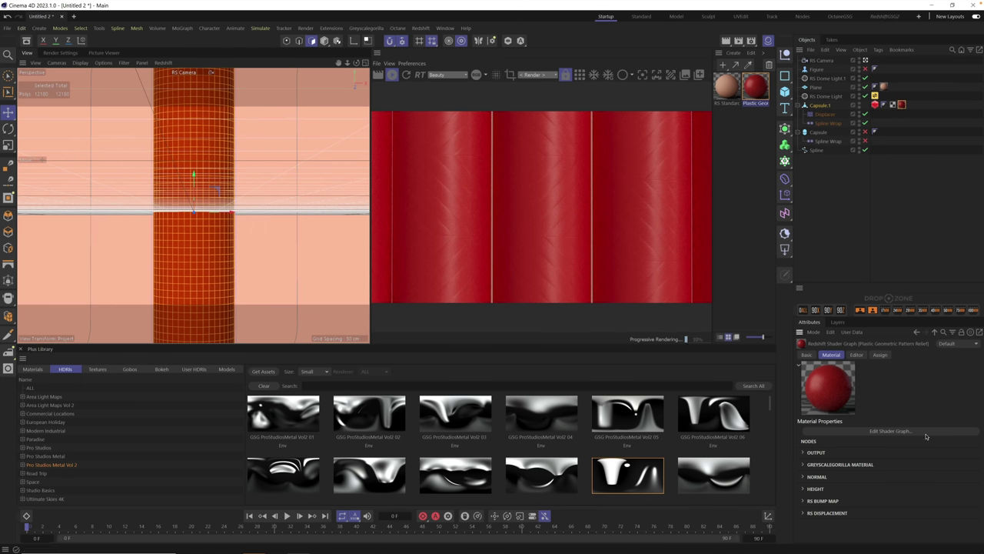
- In the Shader Graph, wire the Height texture's Out Color into the Output node's Viewport port, then close the graph
left_click(891, 430)
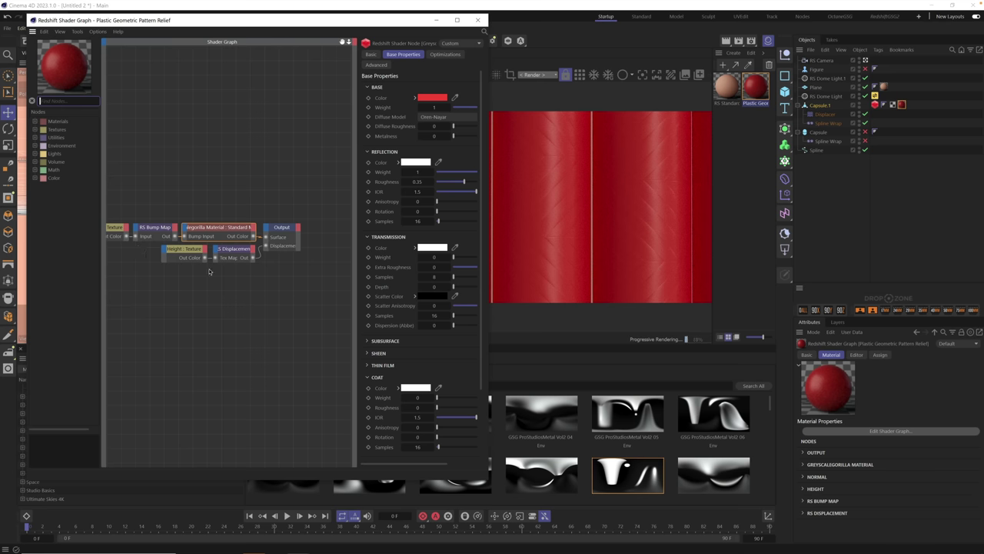
type("l")
middle_click_drag(246, 290, 232, 297)
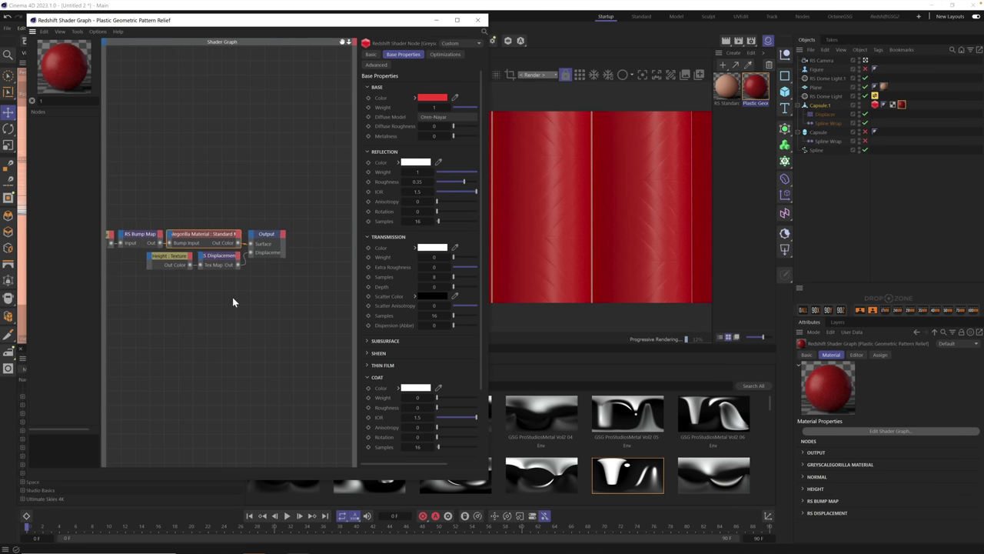
left_click(186, 263)
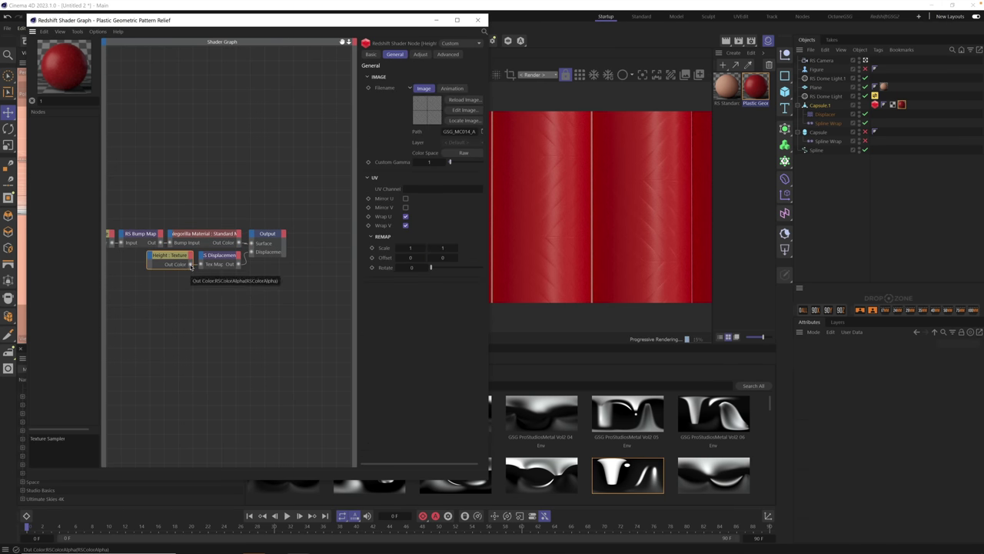
left_click_drag(191, 265, 251, 234)
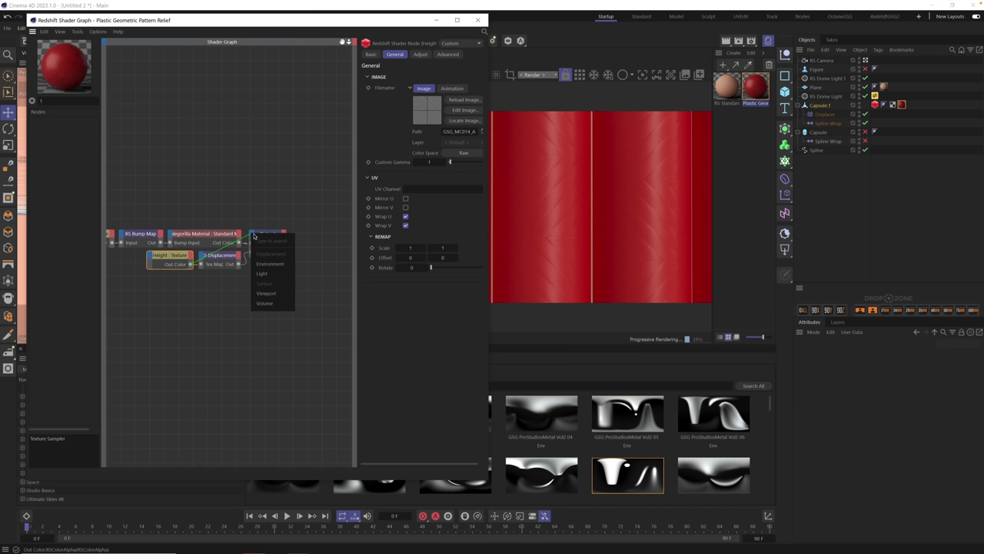
left_click(274, 293)
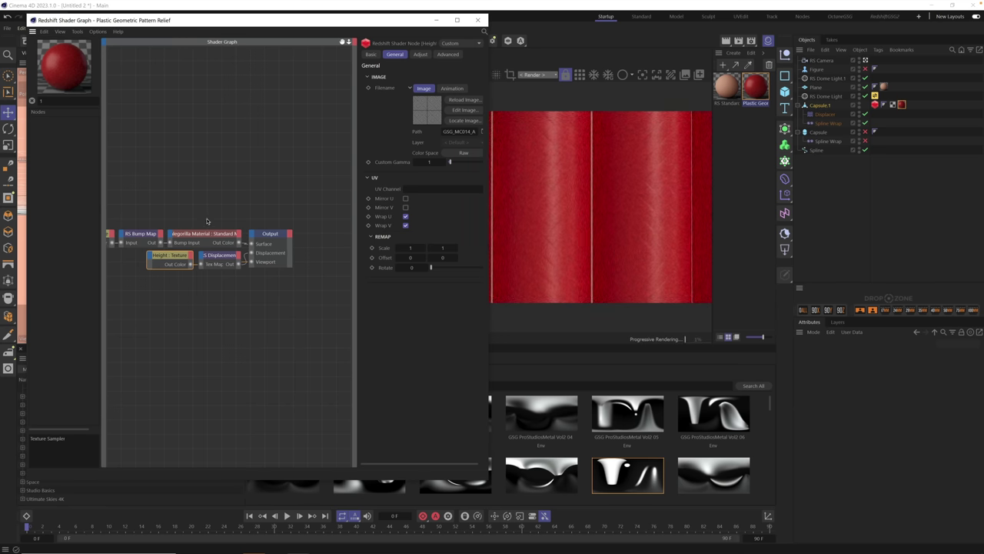
left_click(478, 20)
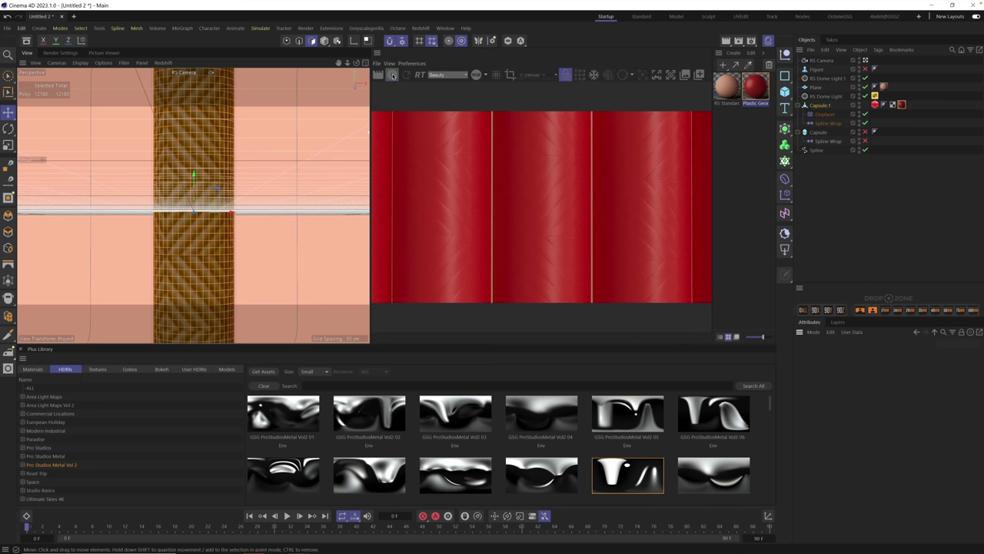
- Lower the material tag's Offset V and drop it onto the Signal DropZone to create a driving Signal tag
scroll(190, 233, "up", 2)
scroll(238, 219, "up", 3)
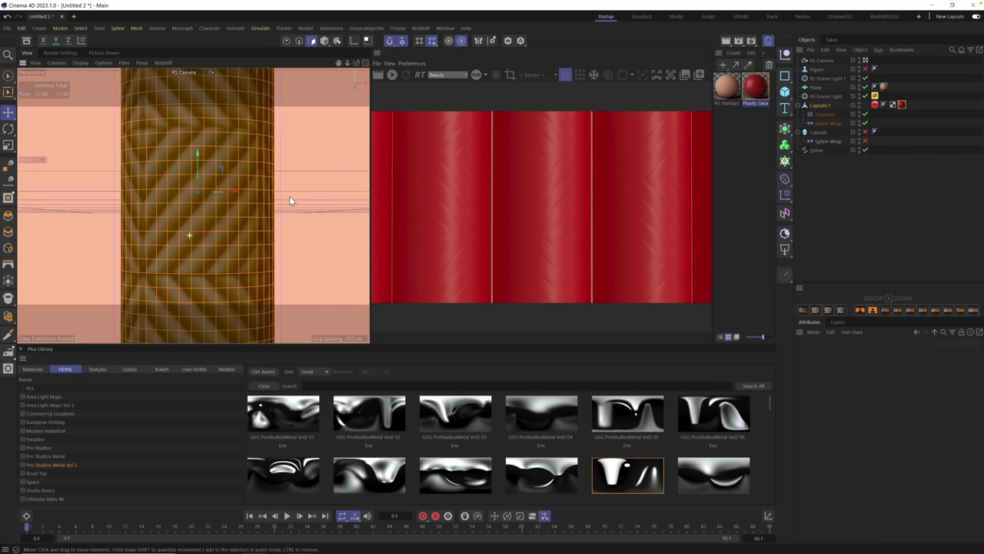
left_click(902, 106)
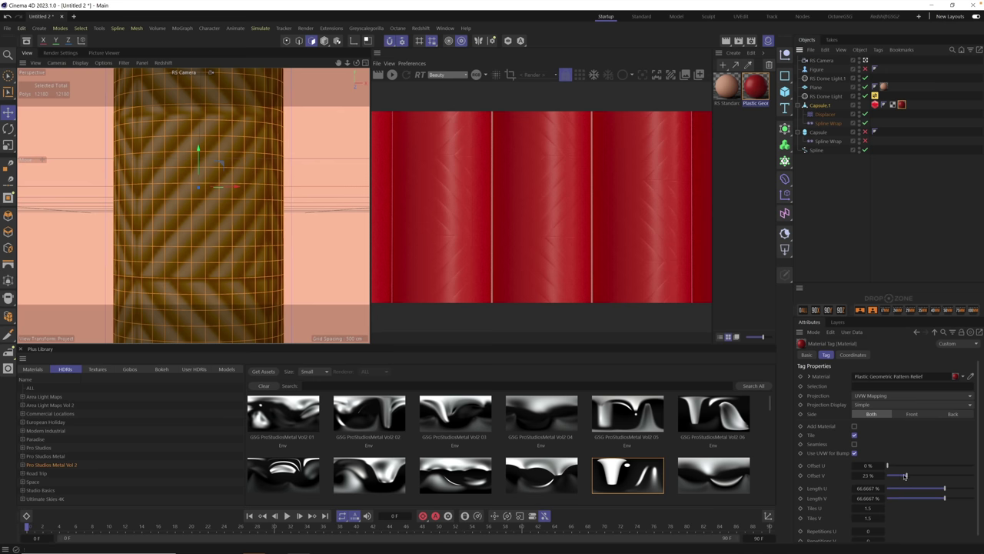
left_click_drag(905, 475, 866, 476)
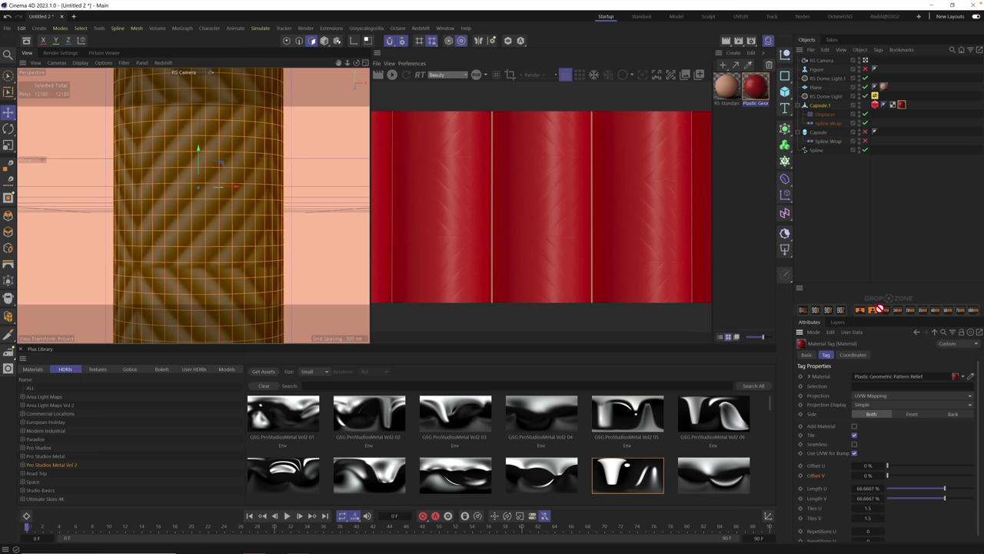
left_click_drag(880, 308, 889, 299)
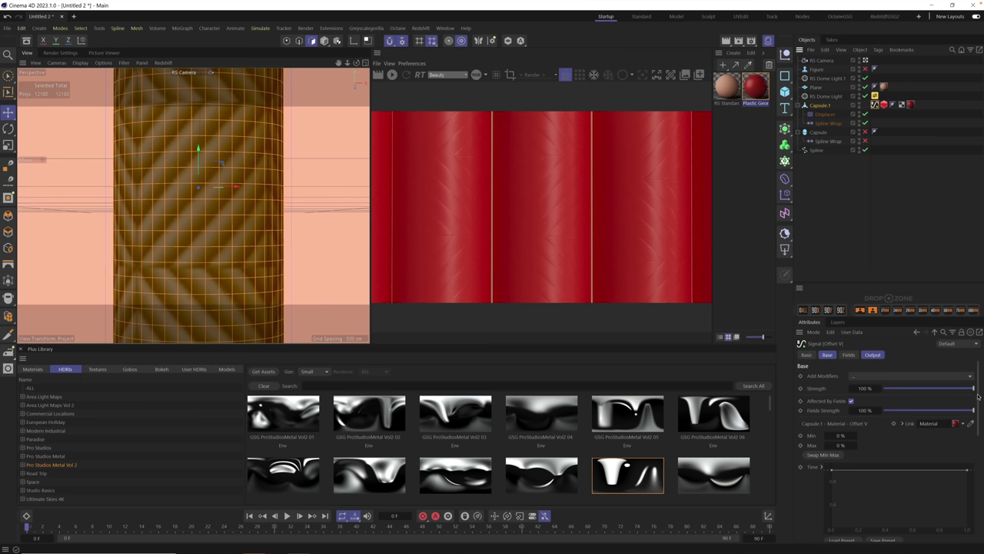
- Make the signal a linear ramp from Min 0% to Max 100% and scrub to preview it
scroll(978, 397, "down", 3)
left_click(829, 496)
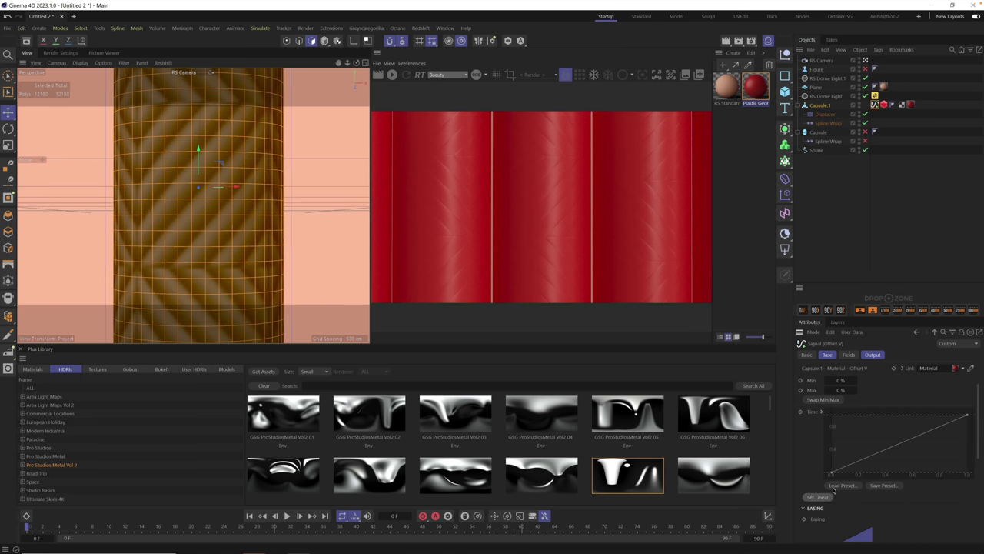
left_click(840, 381)
left_click(852, 391)
left_click_drag(73, 528, 825, 523)
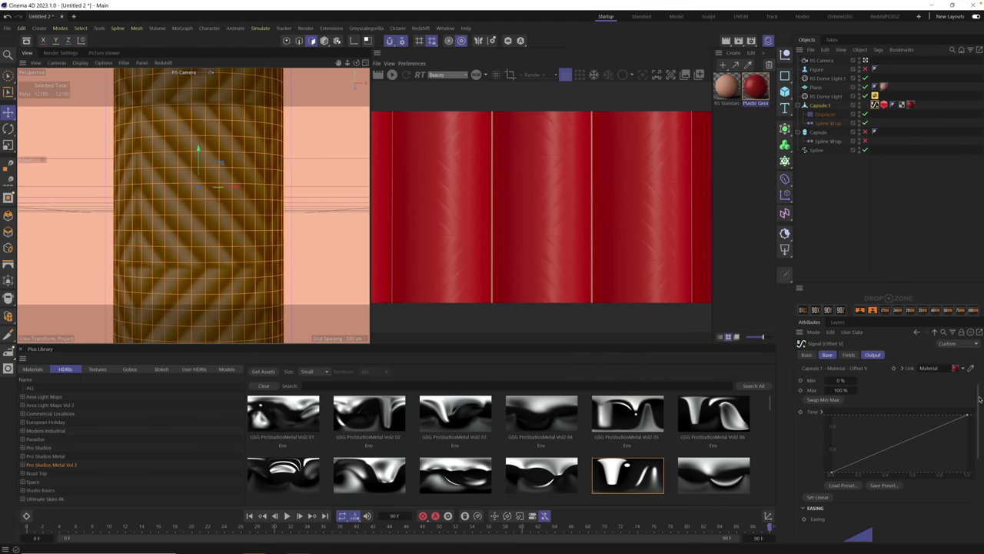
- Extend the scene's end frame to 180 F and set the Signal End to frame 180
scroll(979, 399, "down", 5)
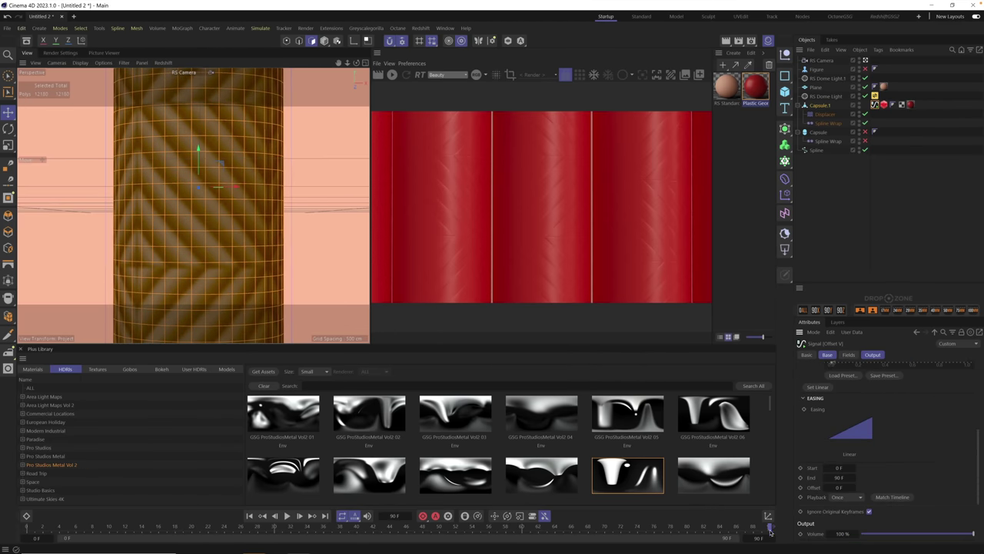
scroll(905, 463, "down", 1)
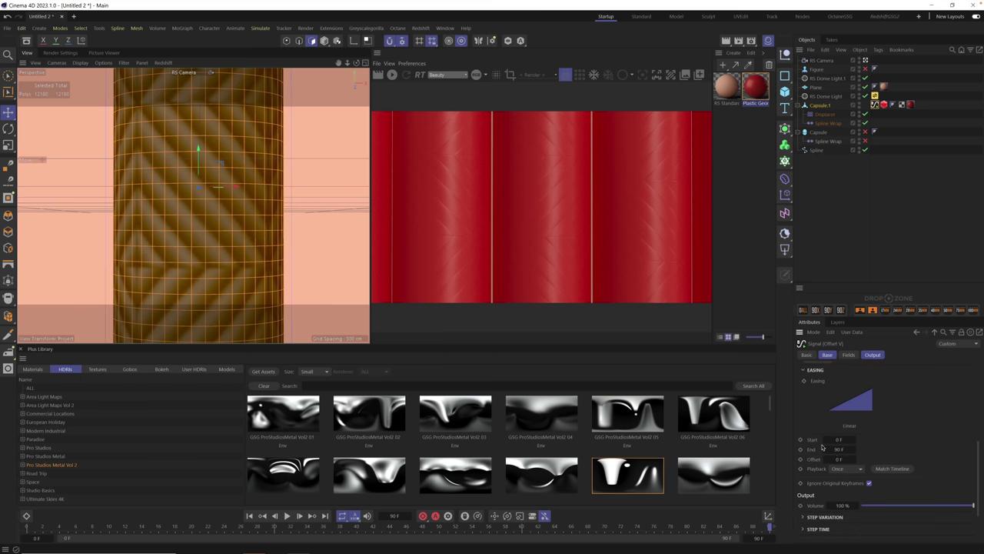
left_click(761, 538)
type("180")
key("Return")
left_click(845, 452)
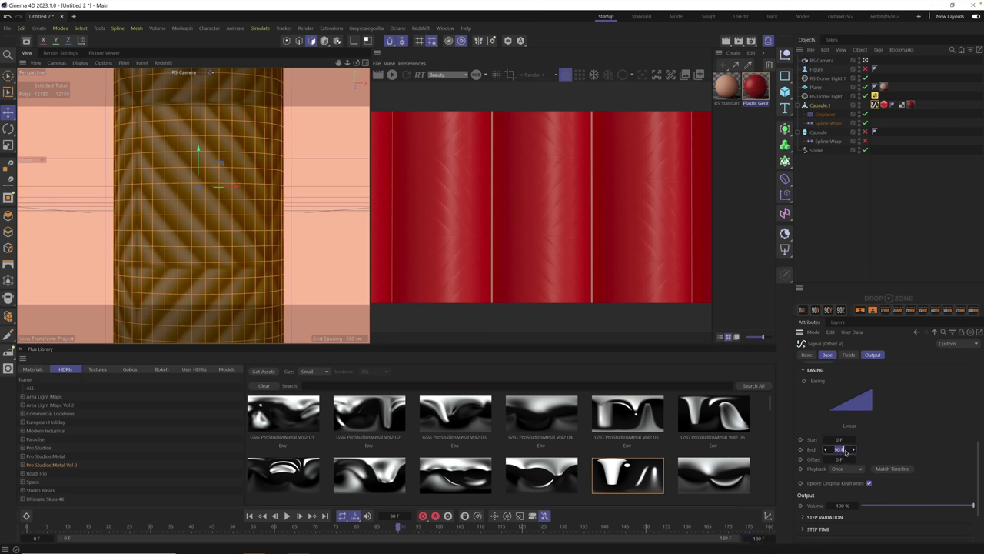
left_click(893, 468)
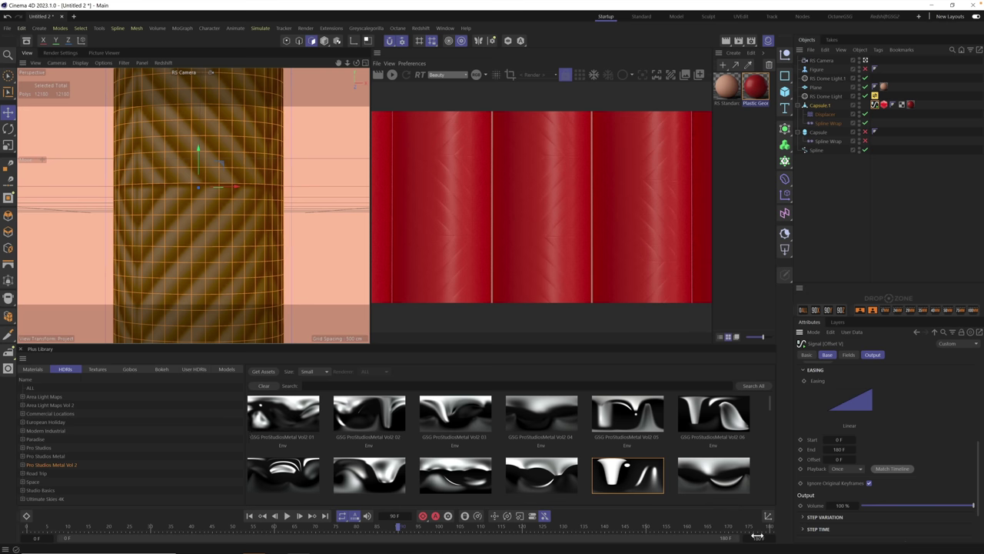
scroll(980, 462, "up", 5)
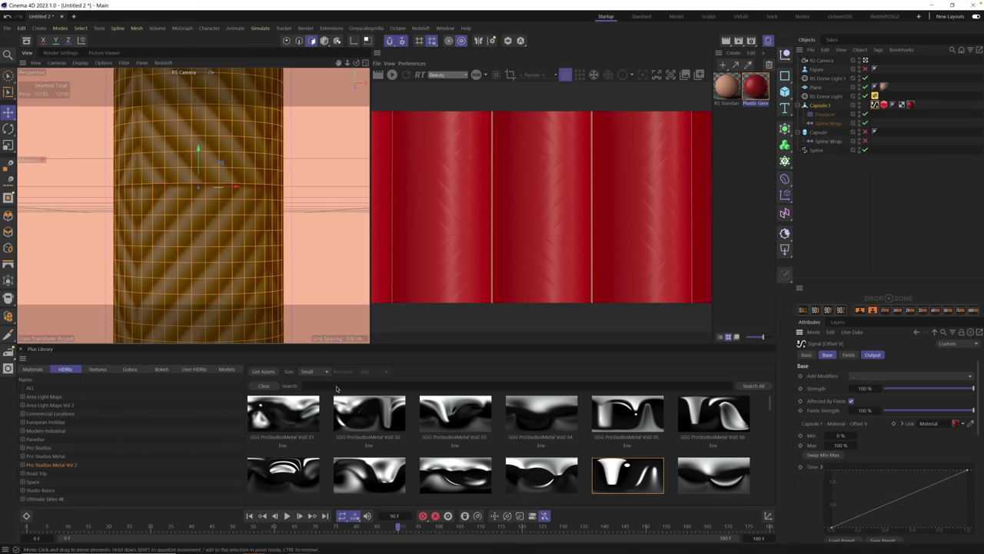
- Play the animation, zoom the viewport out, and swap the signal's Min/Max so Offset V runs 100% to 0%
left_click(287, 516)
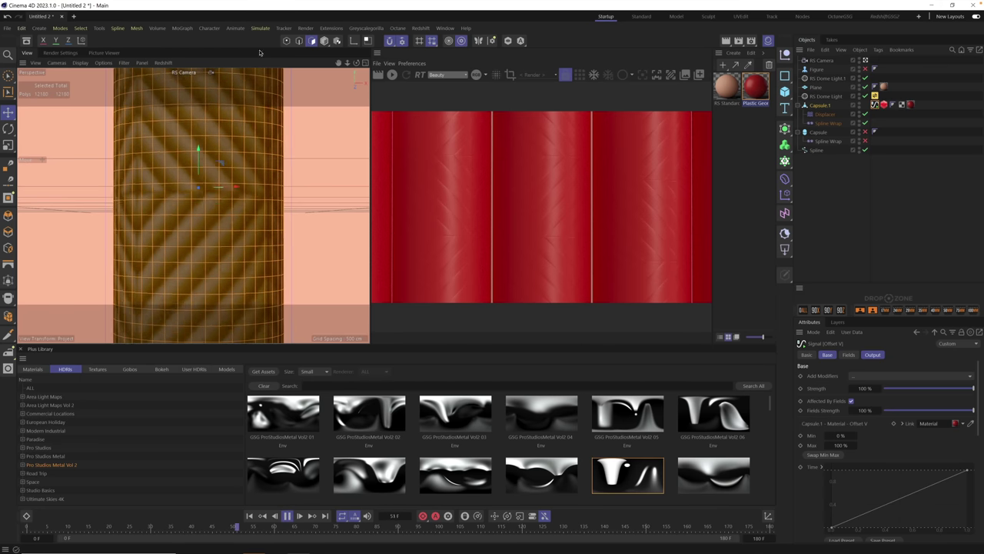
left_click(323, 40)
scroll(205, 205, "down", 10)
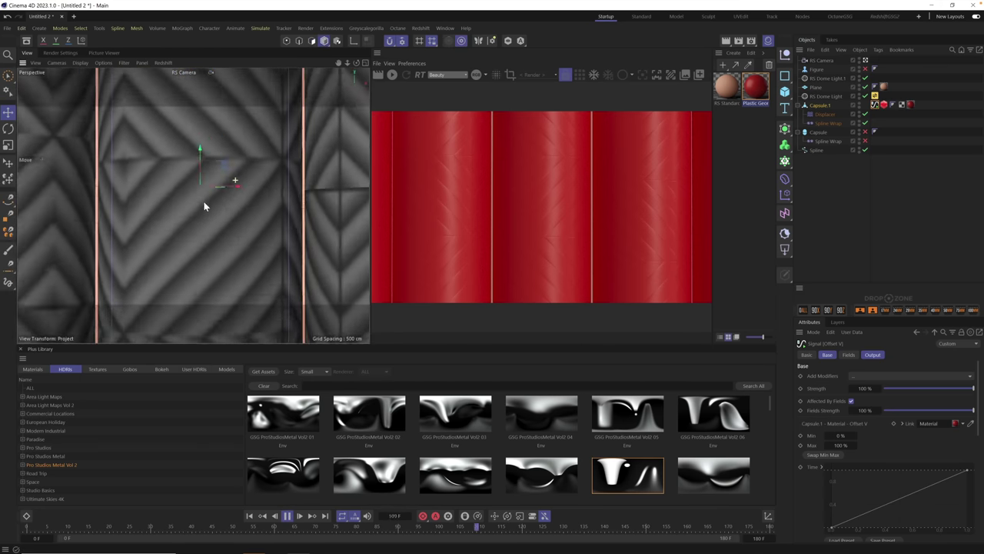
scroll(220, 210, "down", 5)
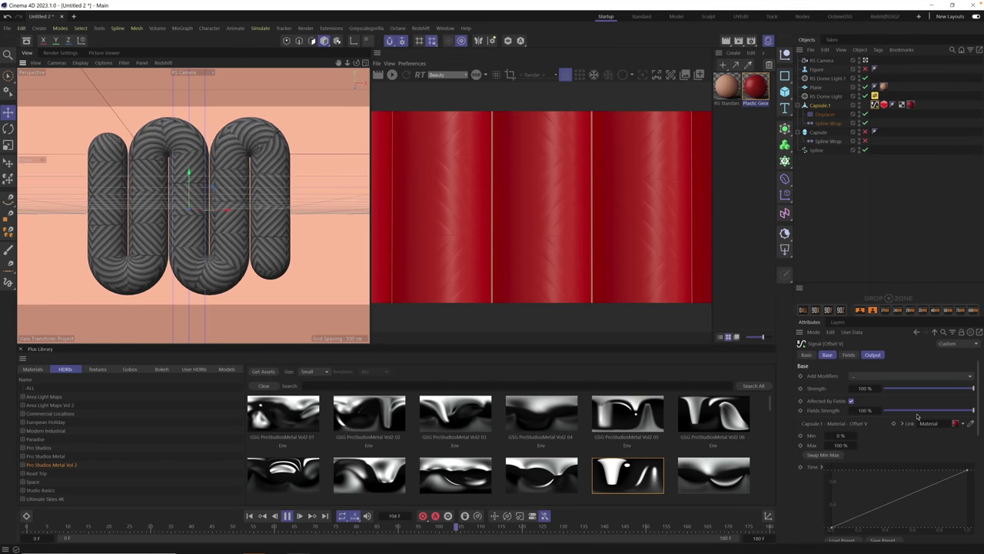
left_click(824, 455)
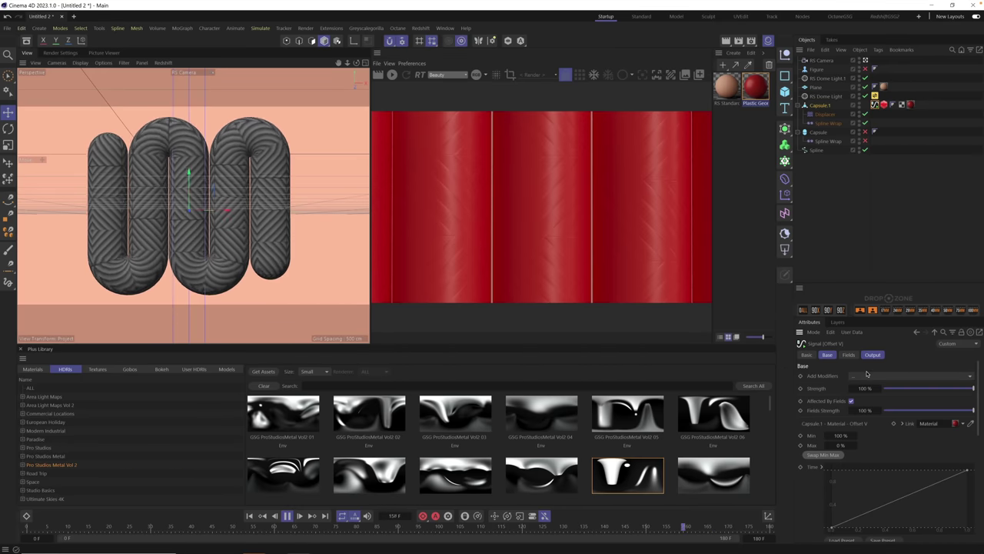
- Set the material tag's Tiles U and Tiles V both to 1, then deselect everything
left_click(911, 106)
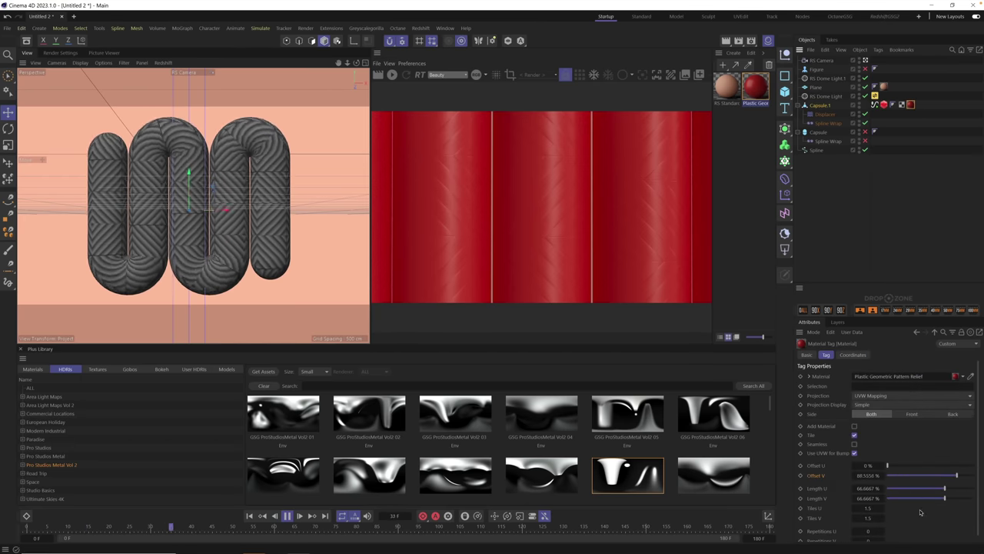
scroll(980, 459, "down", 1)
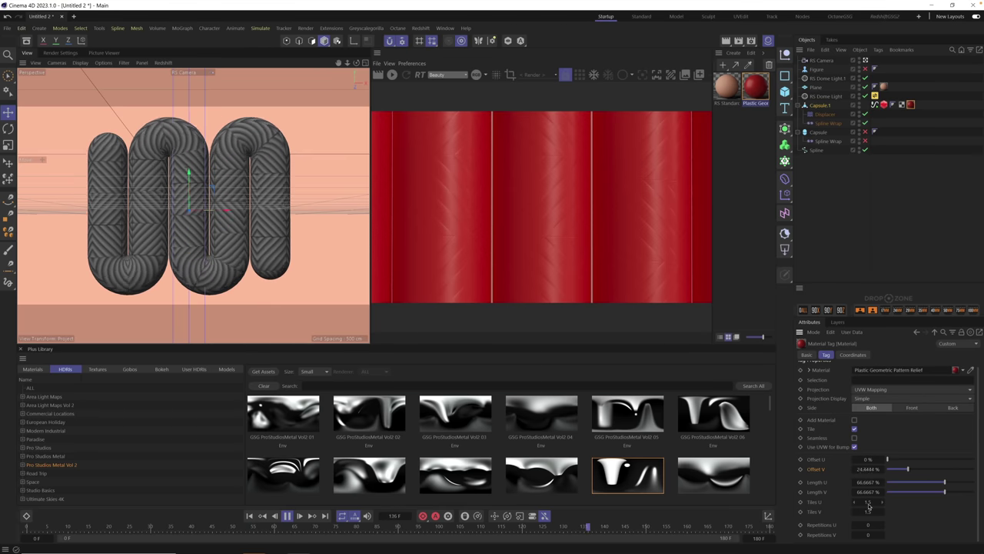
left_click_drag(884, 501, 877, 505)
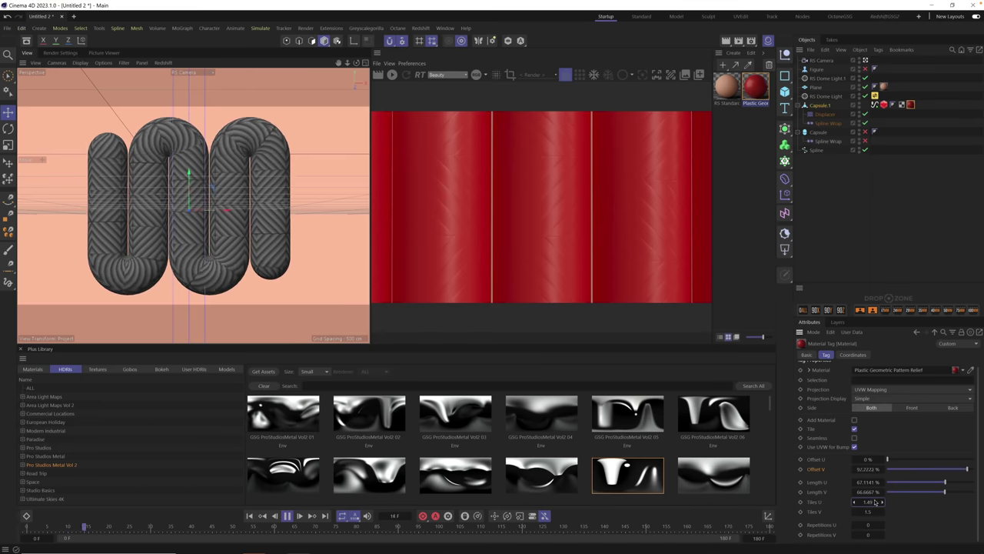
type("1")
key("Tab")
type("1")
key("Return")
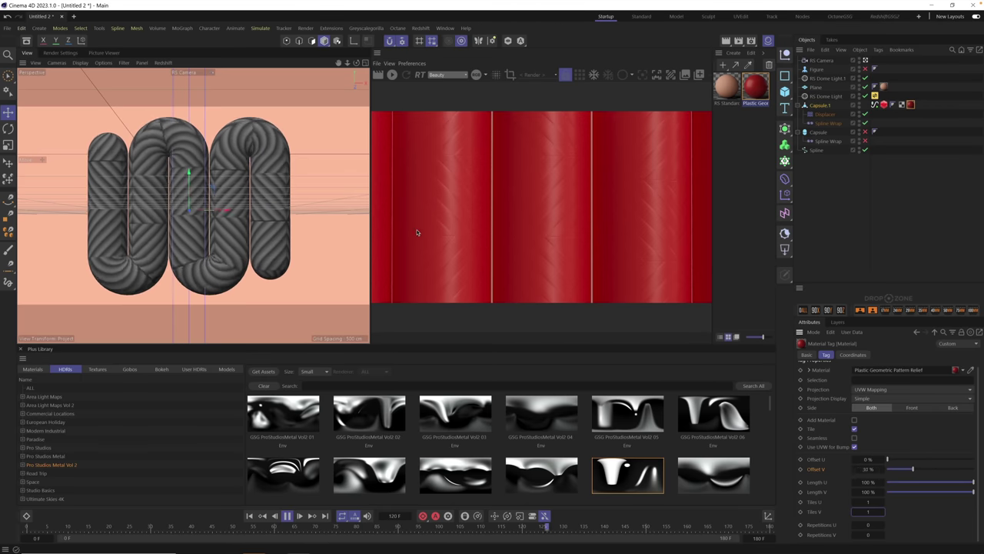
left_click(812, 203)
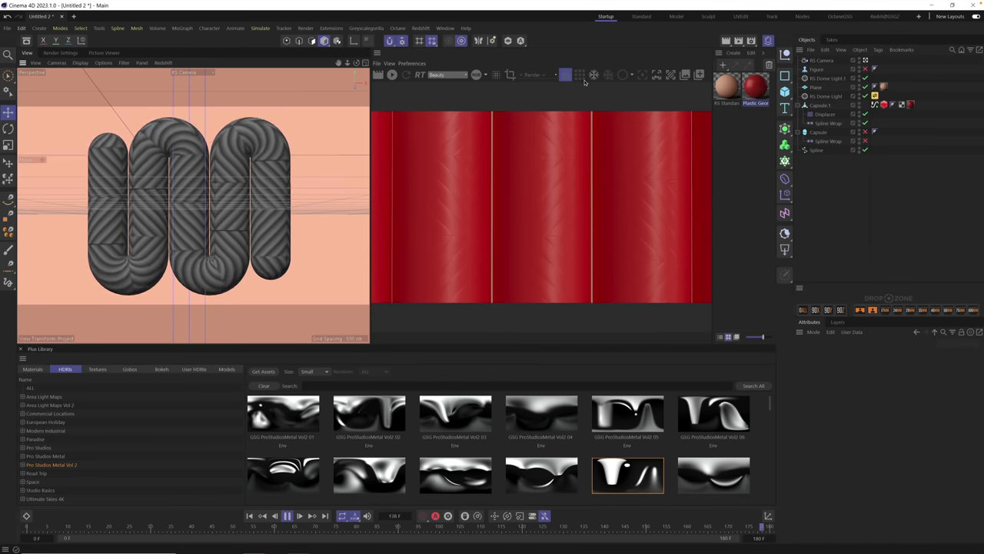
- Replay the animation from the start, pause at frame 85, and start the Redshift RenderView
left_click(287, 515)
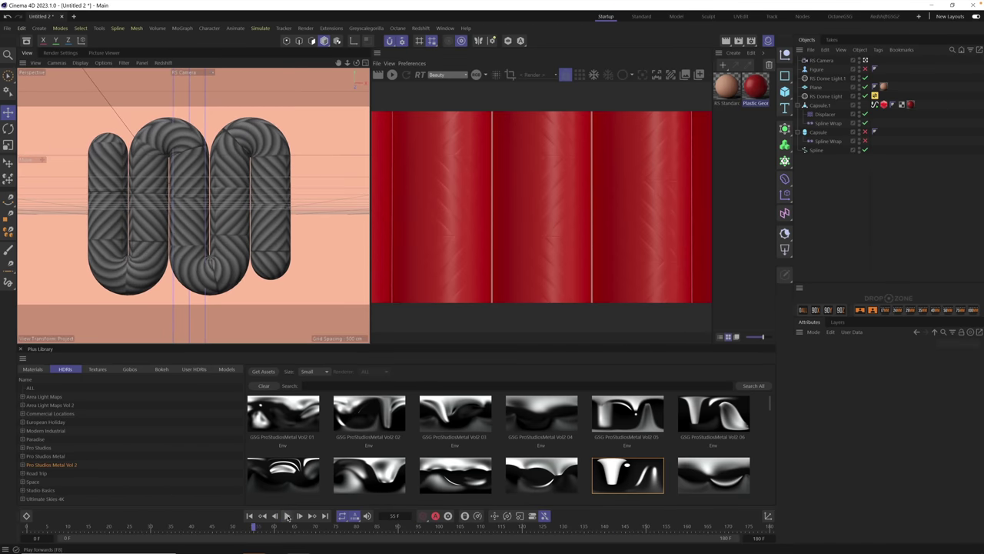
left_click(251, 516)
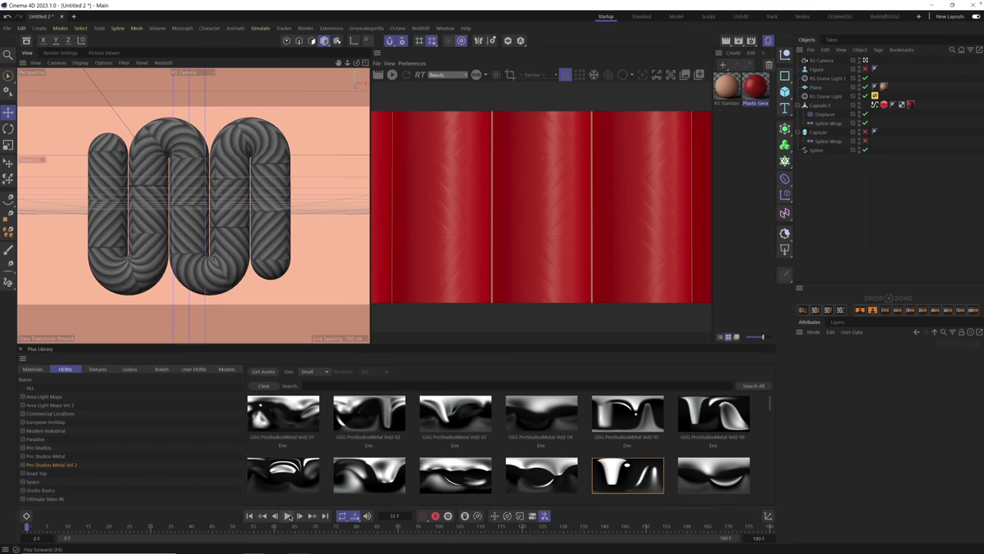
left_click(287, 516)
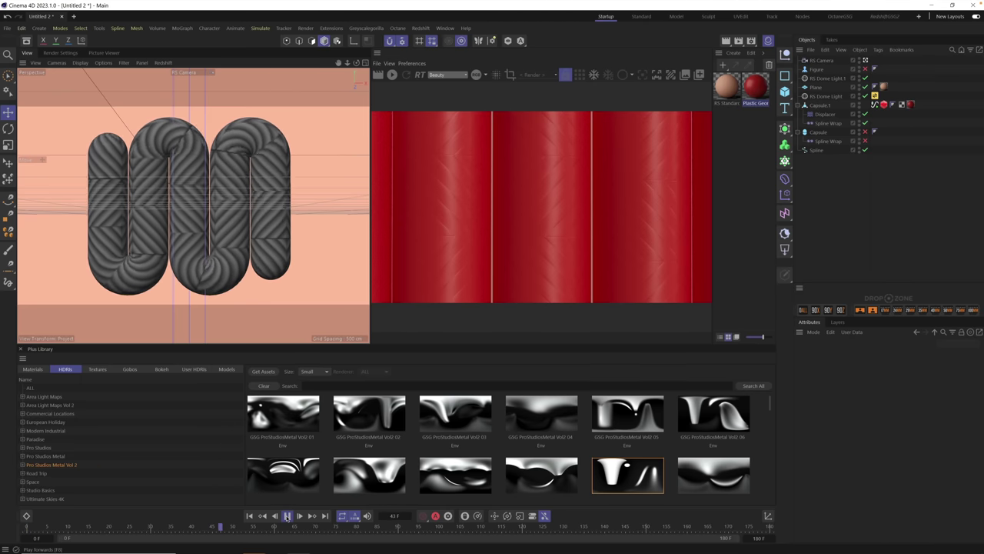
left_click(287, 516)
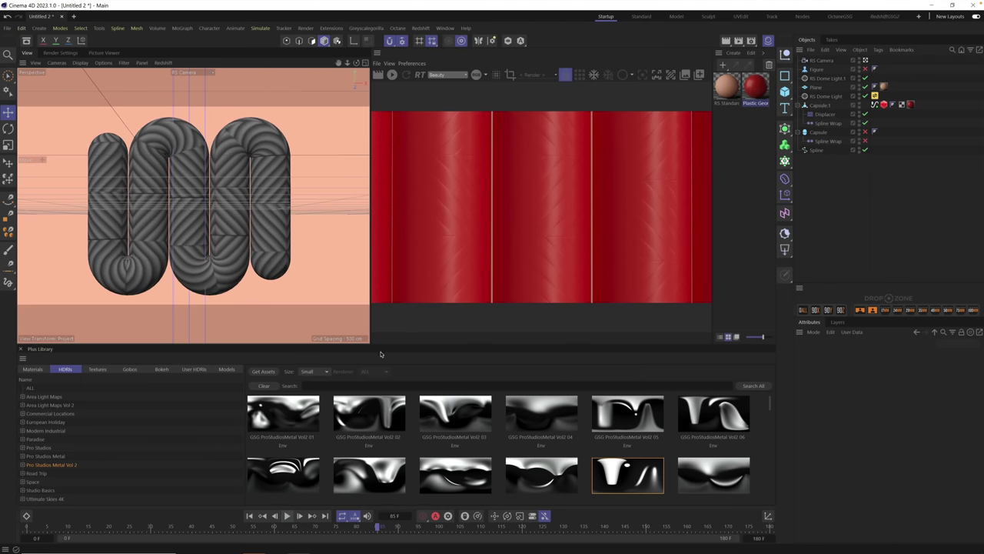
left_click(392, 76)
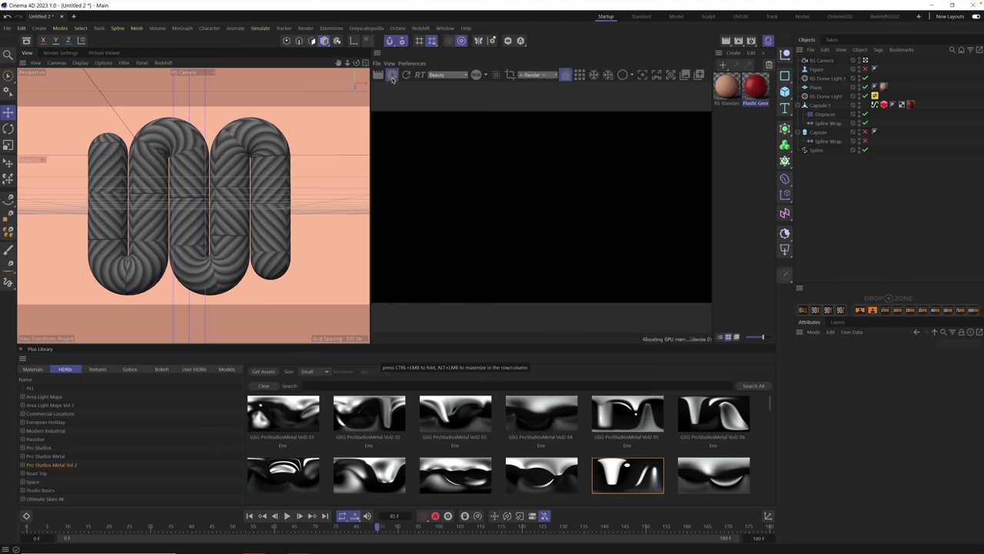
- Save the project as PlasticTubeTut.c4d
left_click(7, 27)
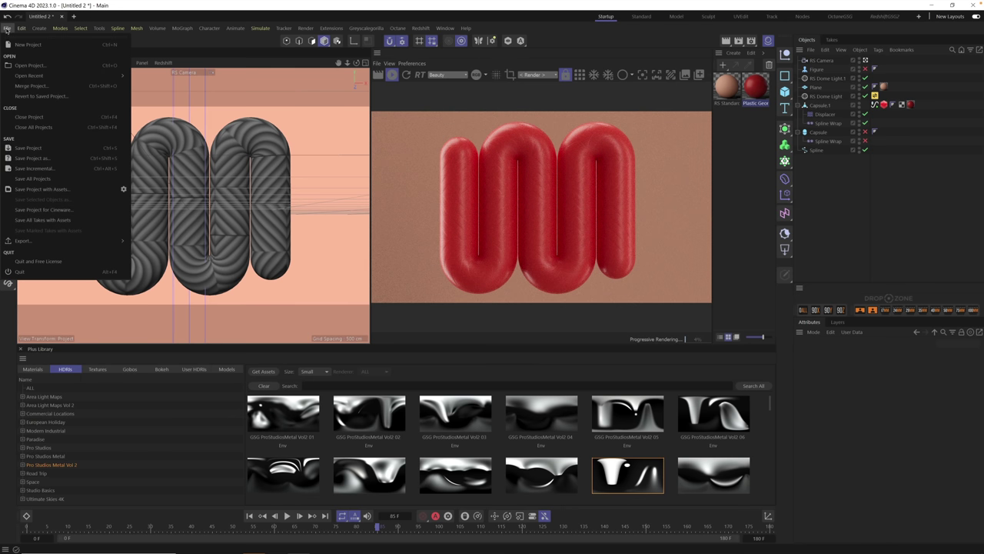
left_click(53, 161)
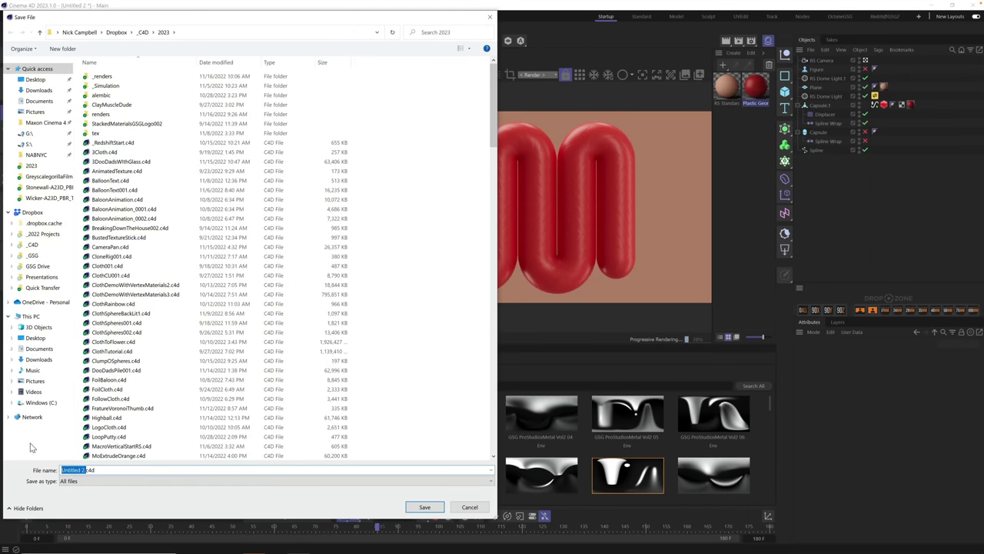
key("BackSpace")
type("PlasticTubeTu")
key("Return")
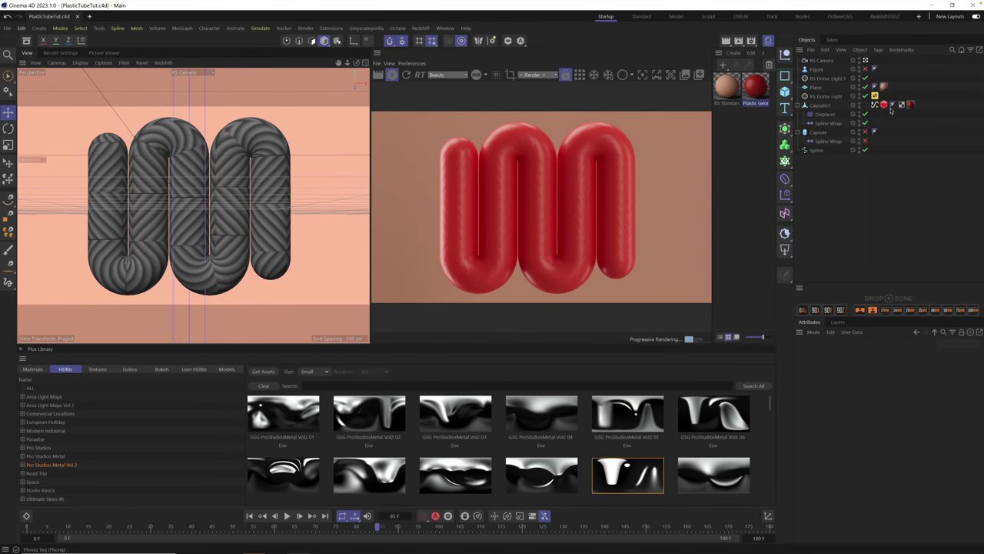
- Open the Shader Graph of Capsule.1's Plastic Geometric Pattern Relief material via its tag
left_click(883, 106)
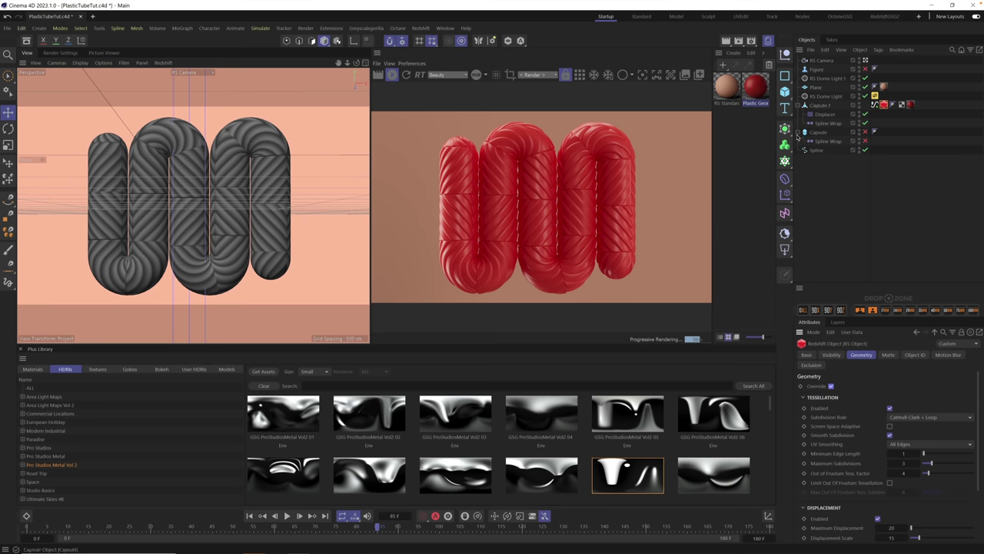
left_click(911, 104)
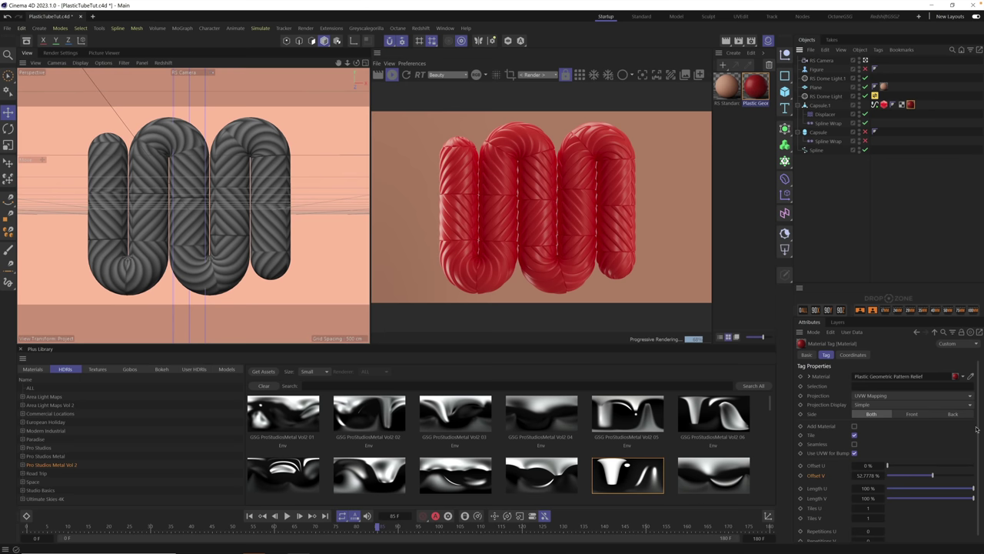
double_click(912, 104)
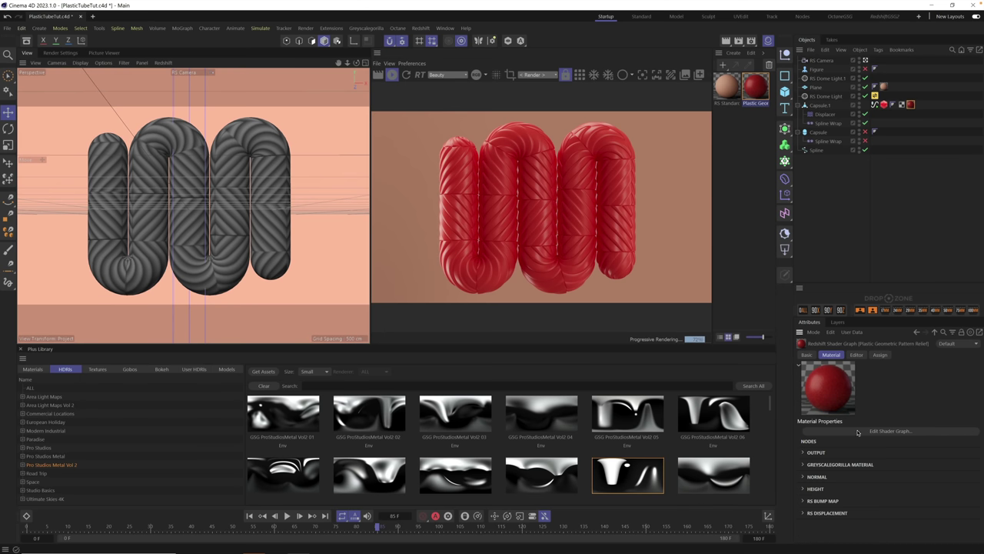
left_click(890, 431)
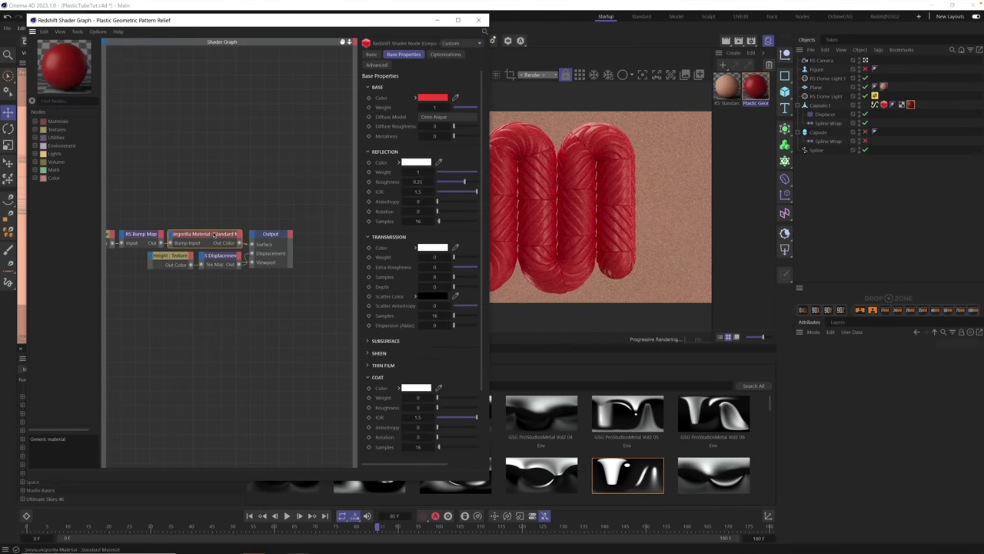
- Set the Standard Material's base colour to a deep red (RGB 209, 37, 25) in the Color Chooser
left_click_drag(373, 23, 255, 276)
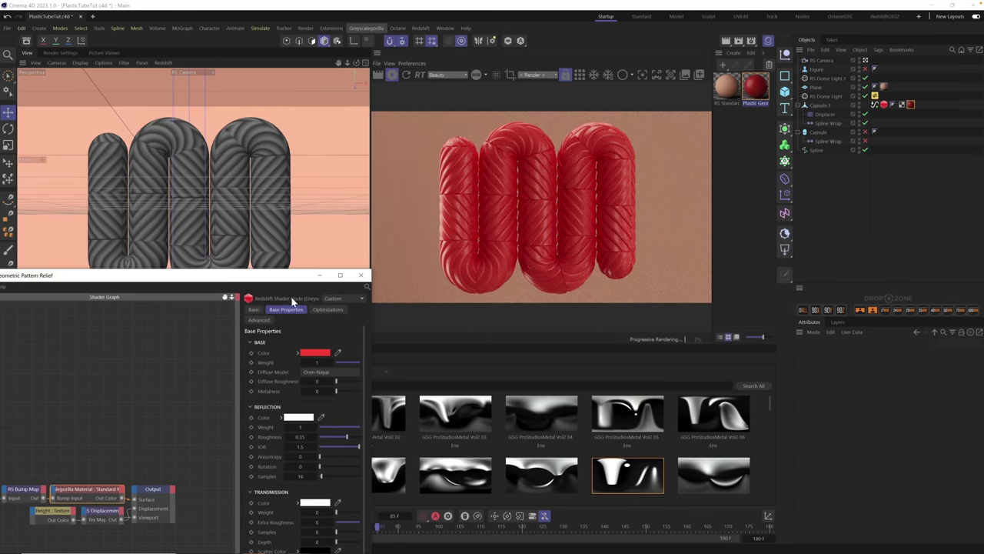
left_click(312, 354)
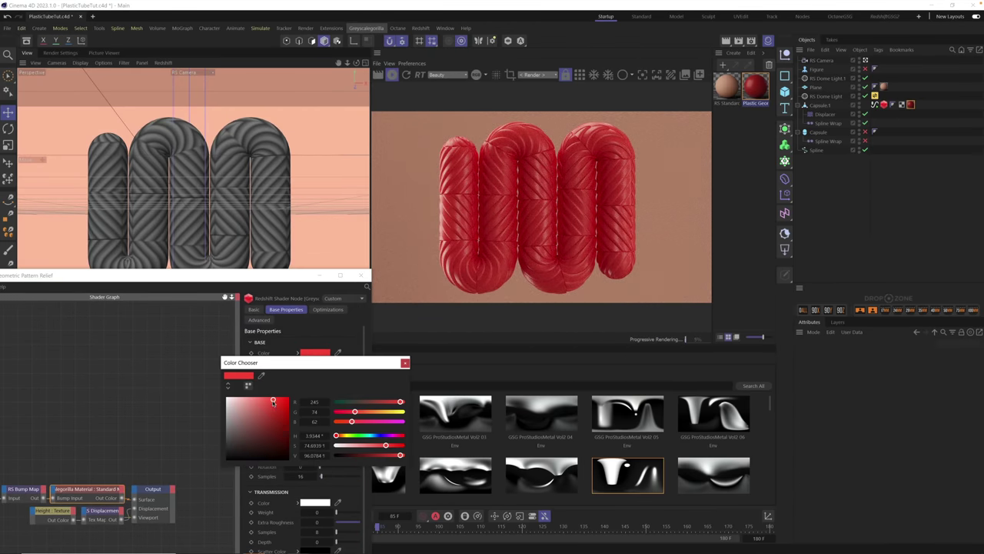
left_click_drag(273, 401, 273, 411)
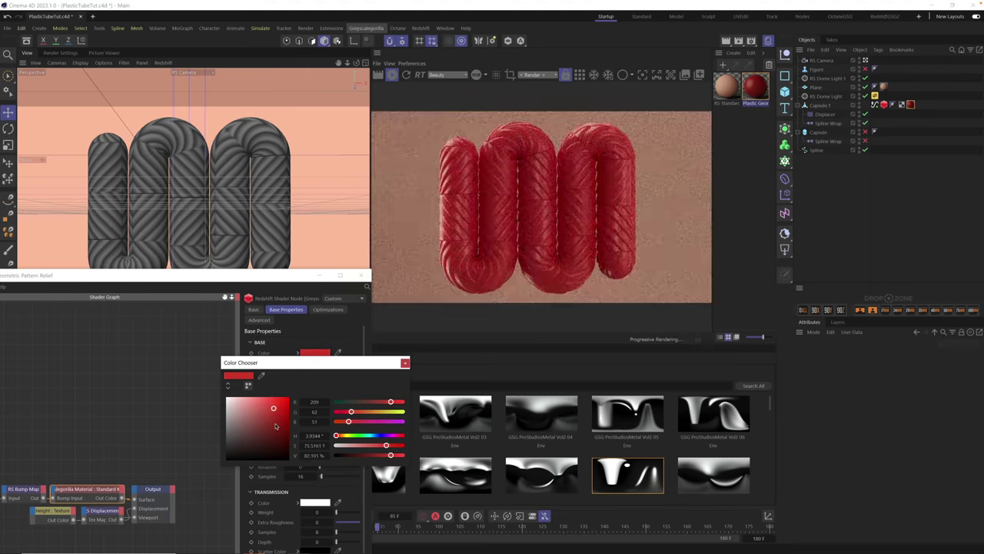
left_click_drag(390, 456, 388, 460)
left_click_drag(387, 446, 392, 446)
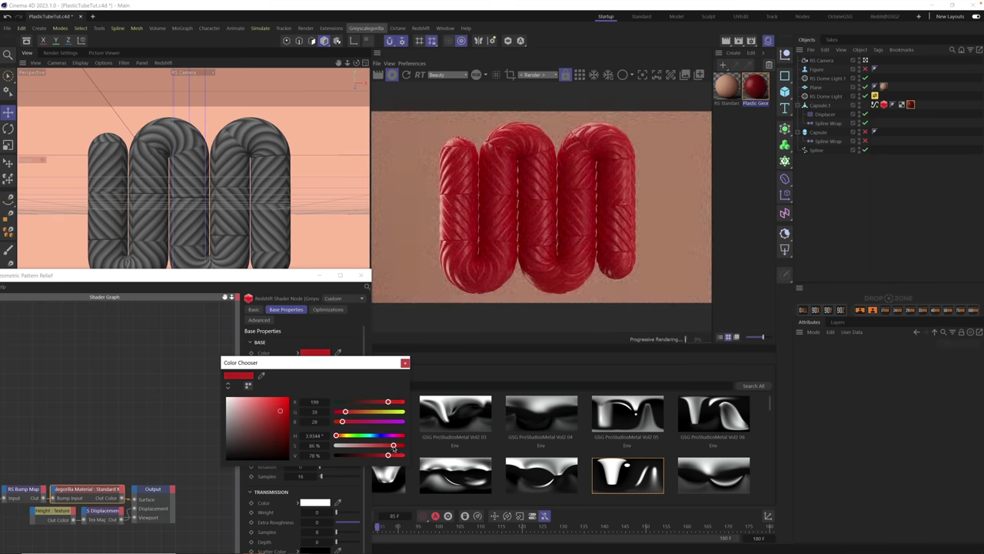
left_click_drag(392, 446, 392, 456)
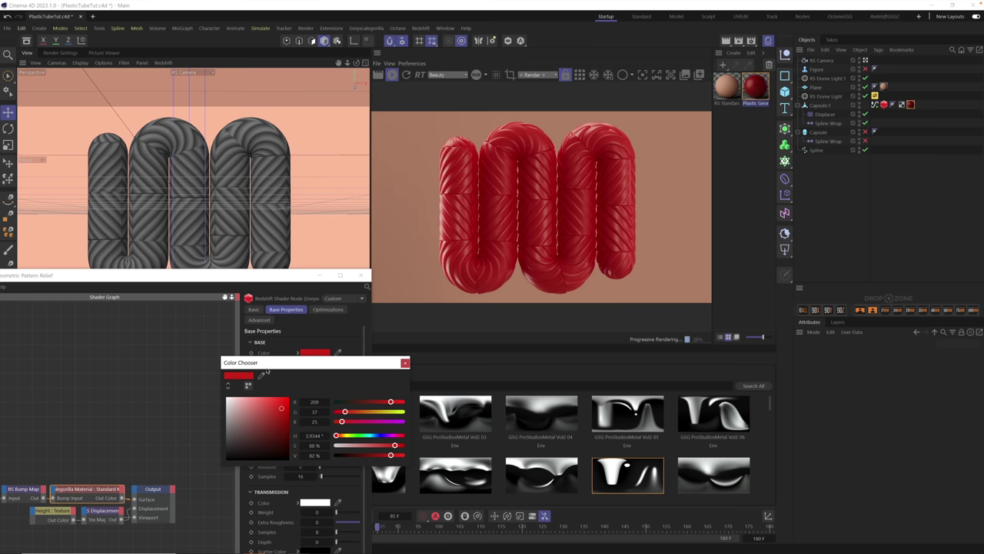
left_click(405, 363)
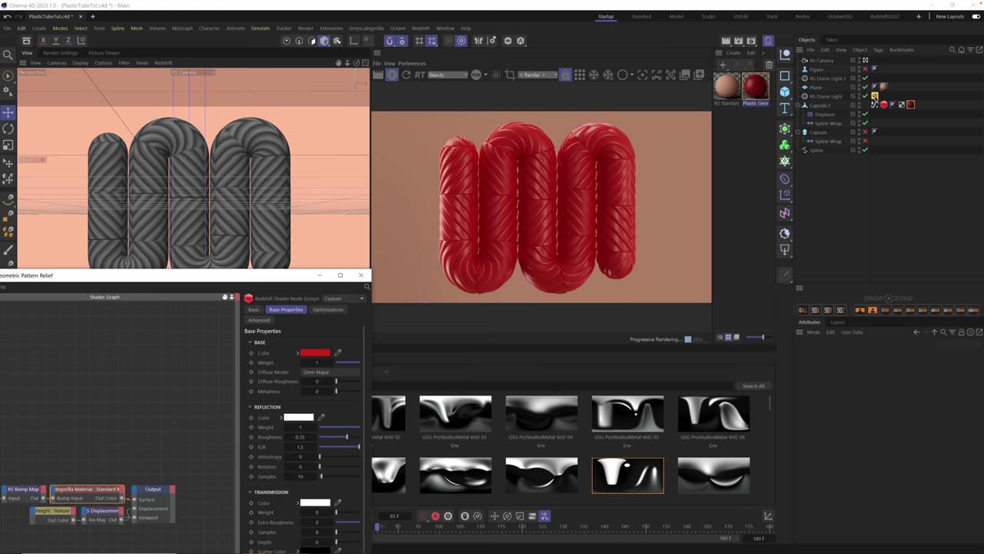
- Raise the value and adjust the saturation of the RS Standard backdrop's base colour to a brighter peach
left_click(883, 88)
left_click(889, 455)
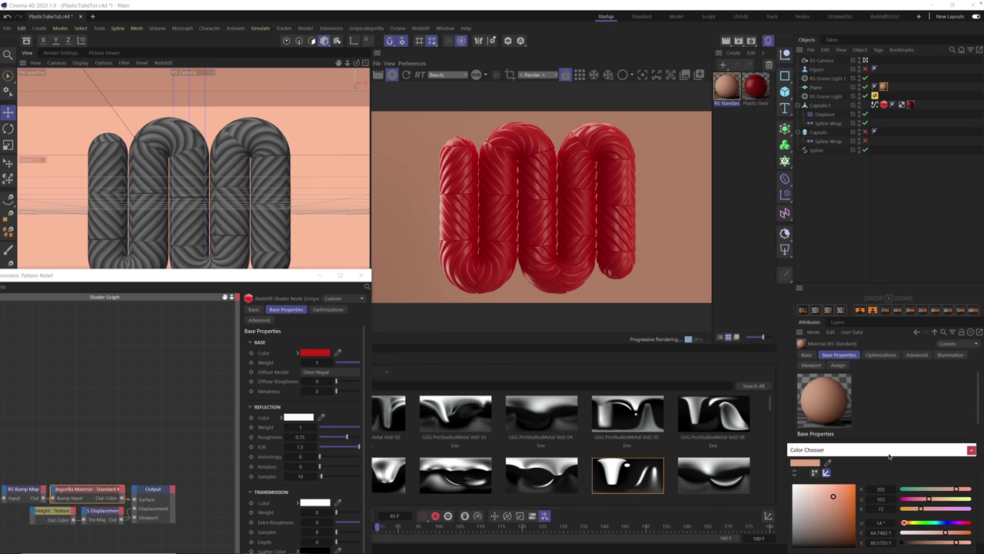
left_click_drag(883, 450, 251, 351)
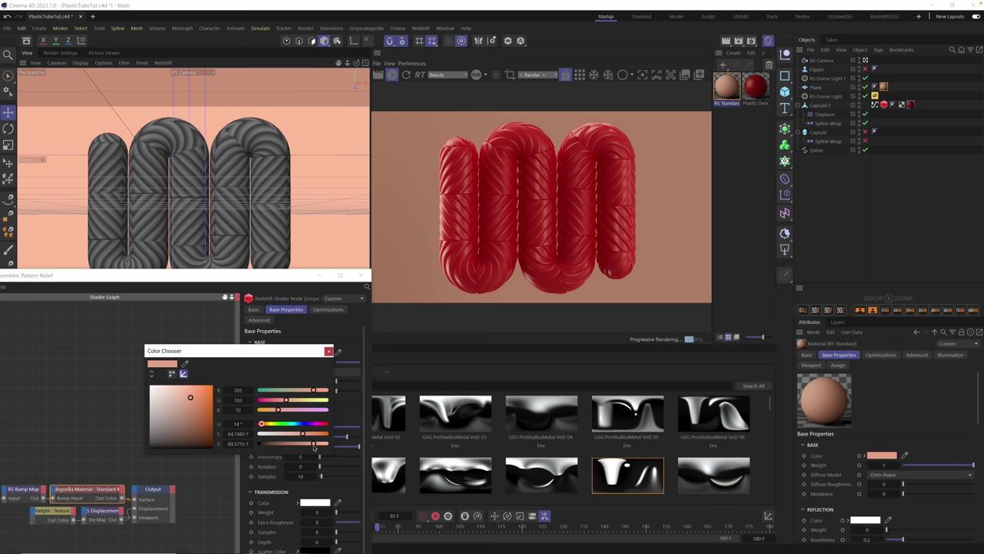
left_click_drag(314, 444, 320, 445)
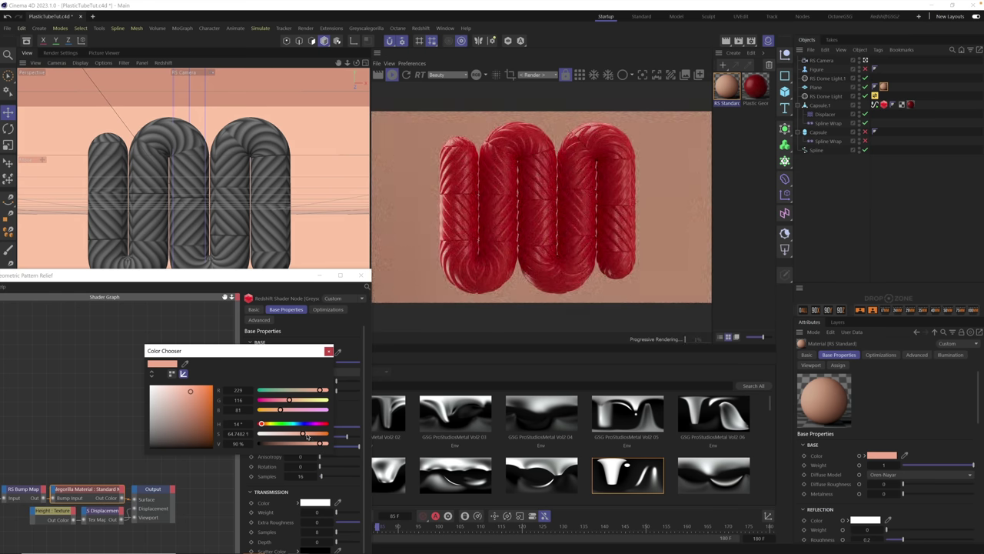
left_click_drag(301, 436, 298, 436)
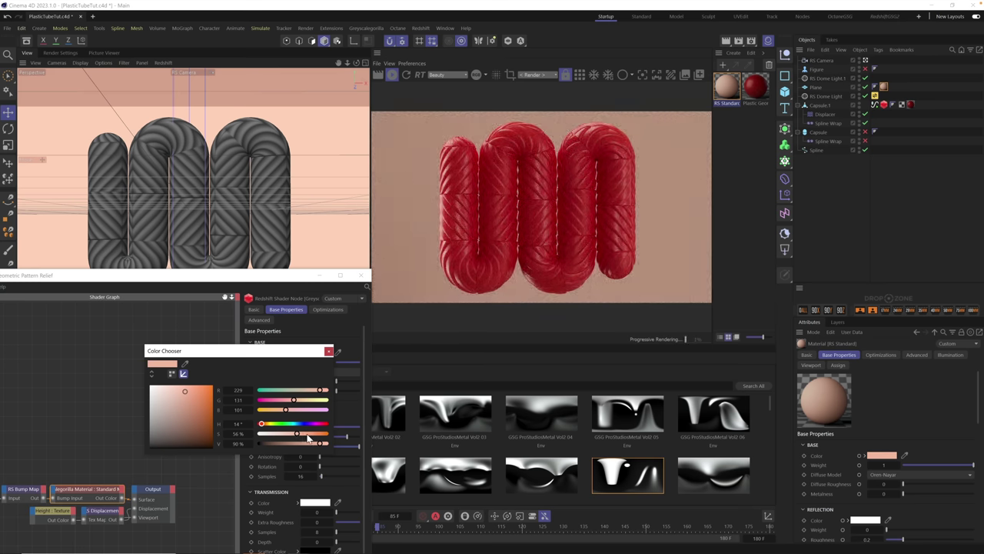
left_click_drag(307, 435, 313, 435)
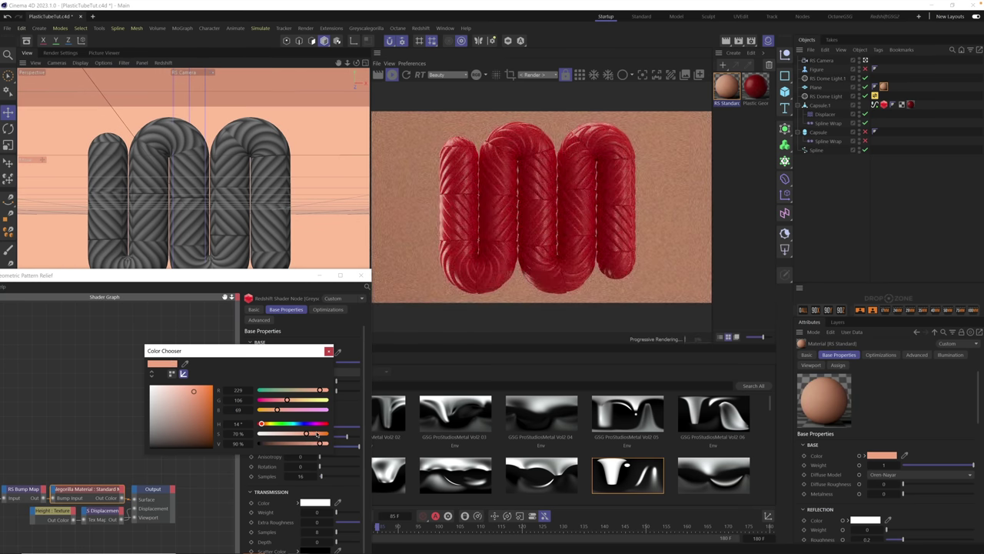
left_click_drag(322, 444, 322, 446)
left_click(328, 352)
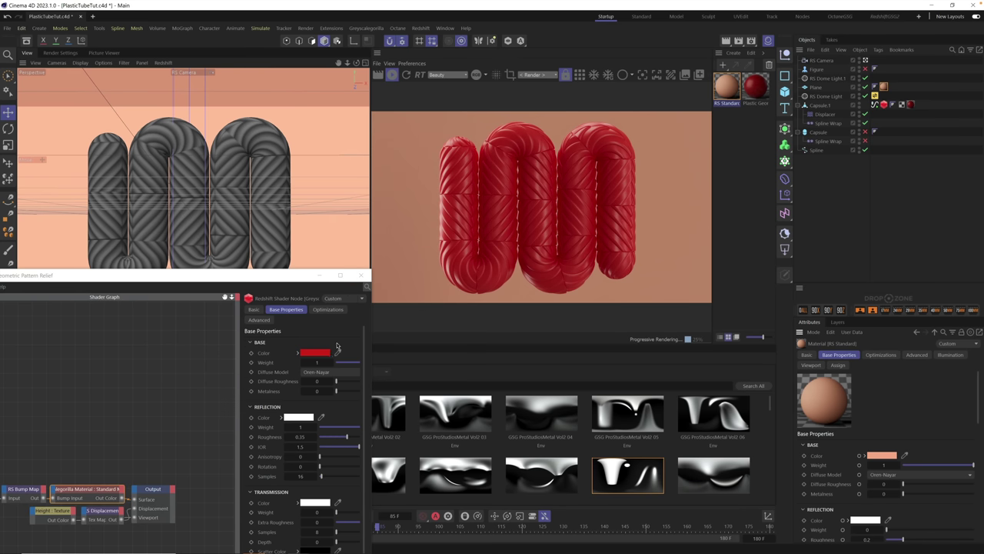
- Close the Shader Graph, widen the render view, and show the Redshift 1280 × 720 output settings
left_click(362, 276)
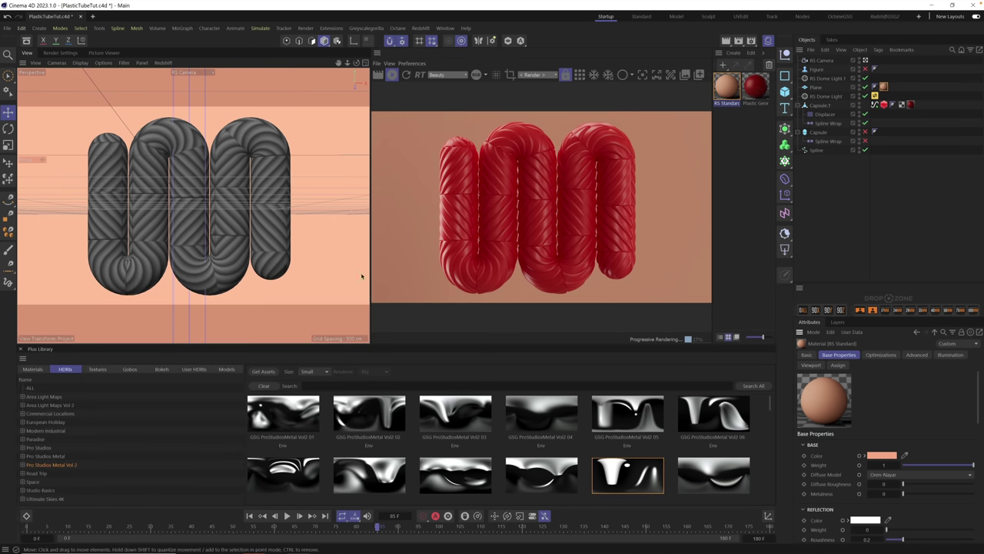
left_click_drag(370, 198, 318, 200)
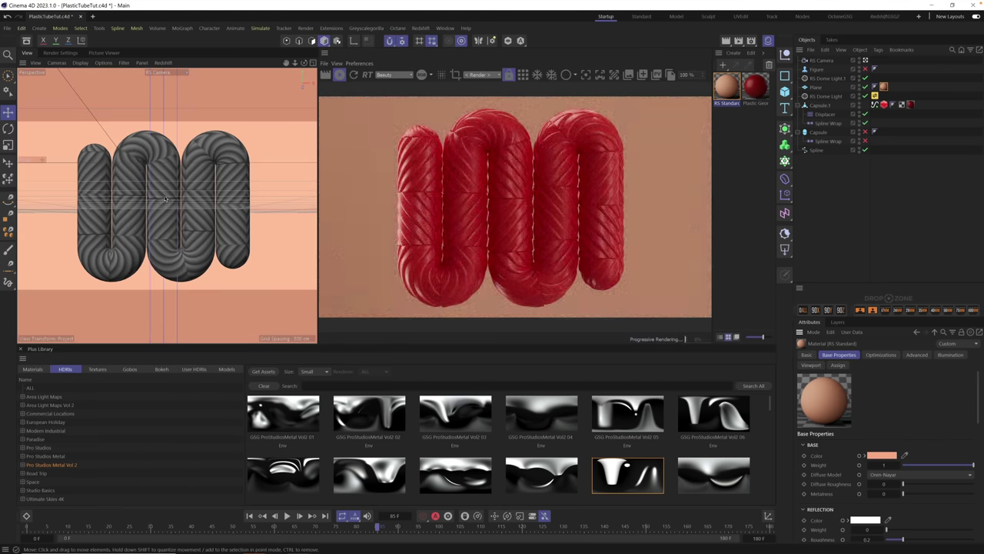
scroll(160, 206, "down", 2)
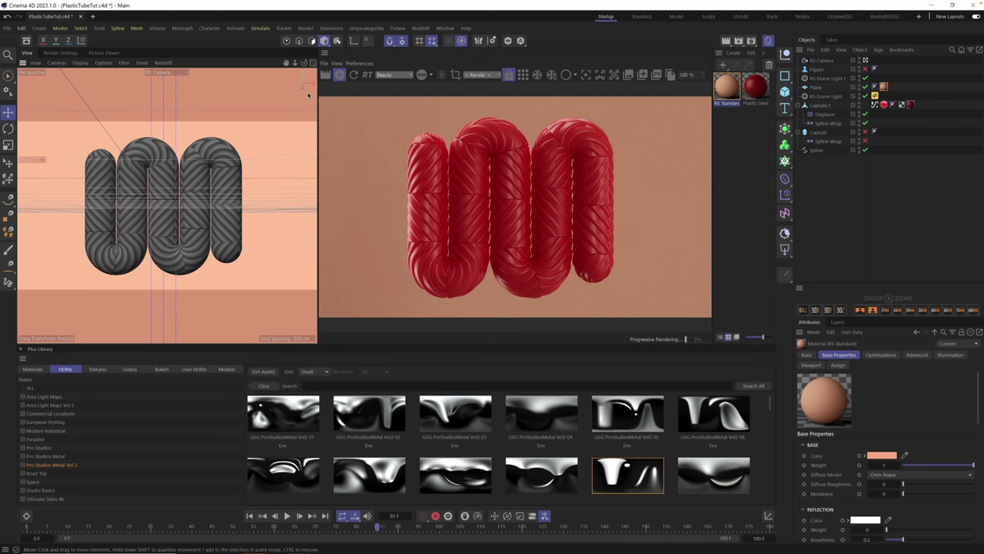
left_click(60, 53)
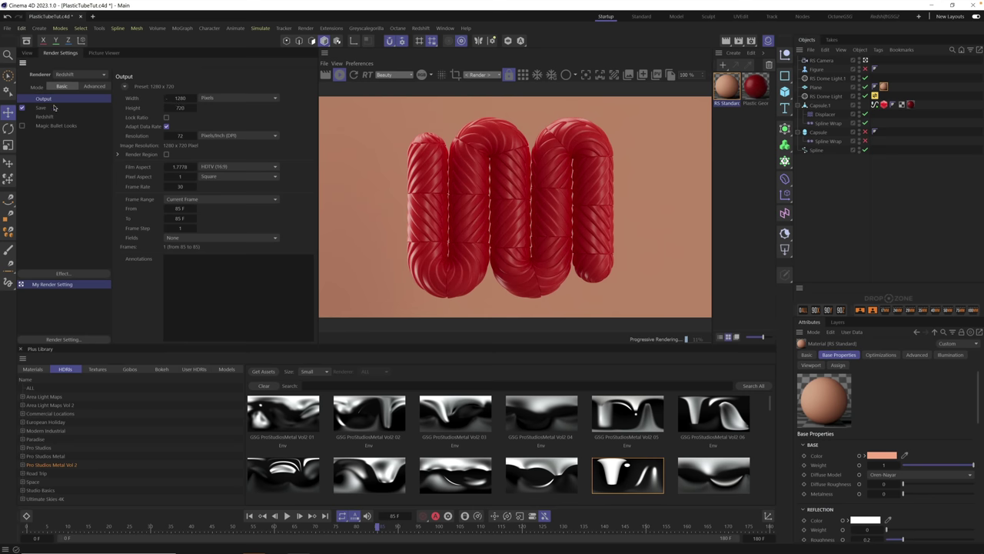
- Change the output Height from 720 to 1280 for a square render
left_click(178, 108)
key("BackSpace")
type("1280")
key("Return")
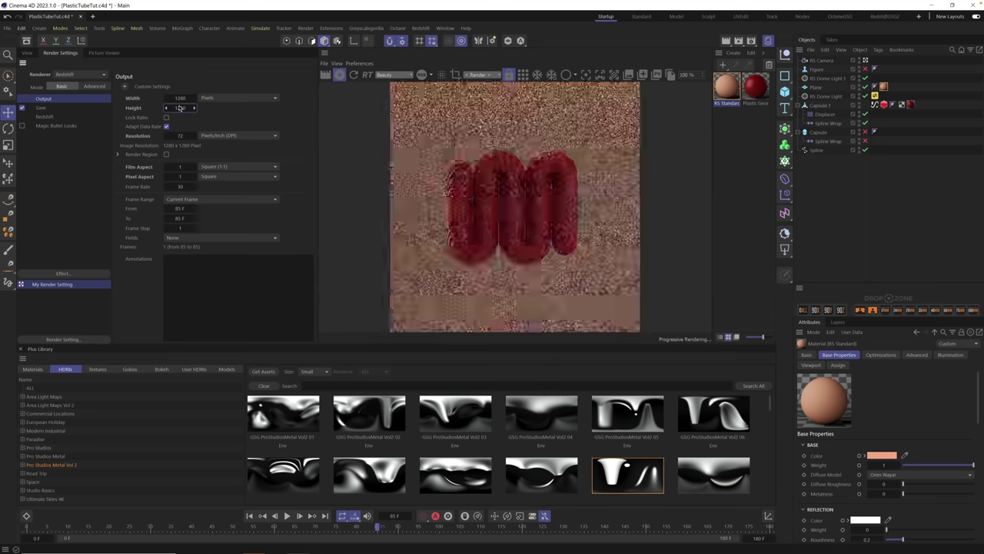
- Zoom and pan the camera view so the tube fills the square frame
left_click(27, 53)
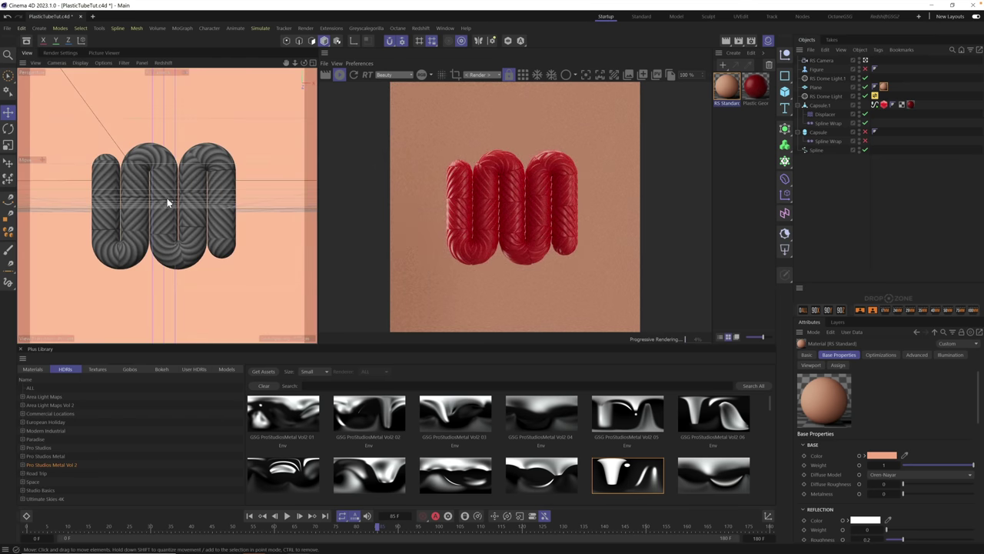
scroll(223, 184, "up", 5)
left_click_drag(224, 181, 185, 202, "alt")
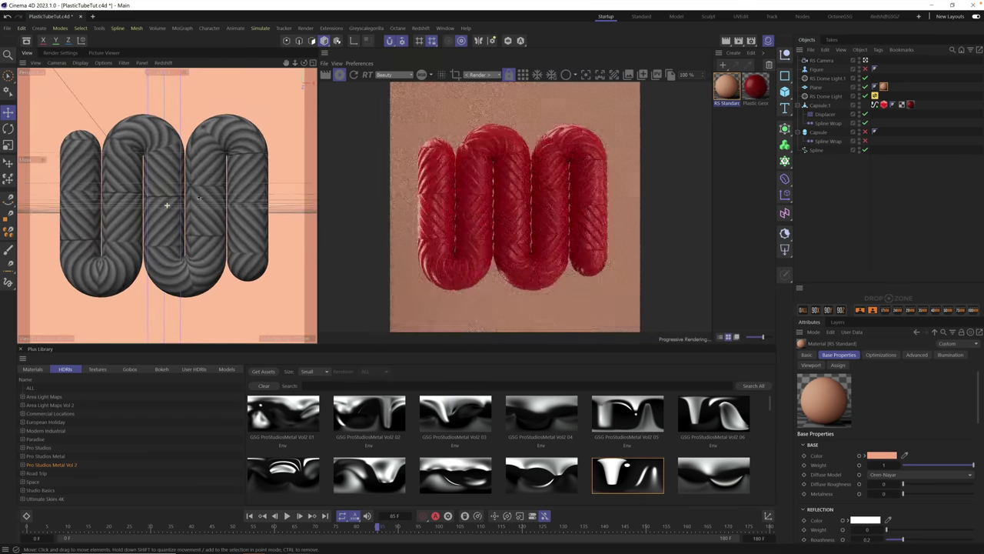
left_click_drag(166, 215, 168, 206, "alt")
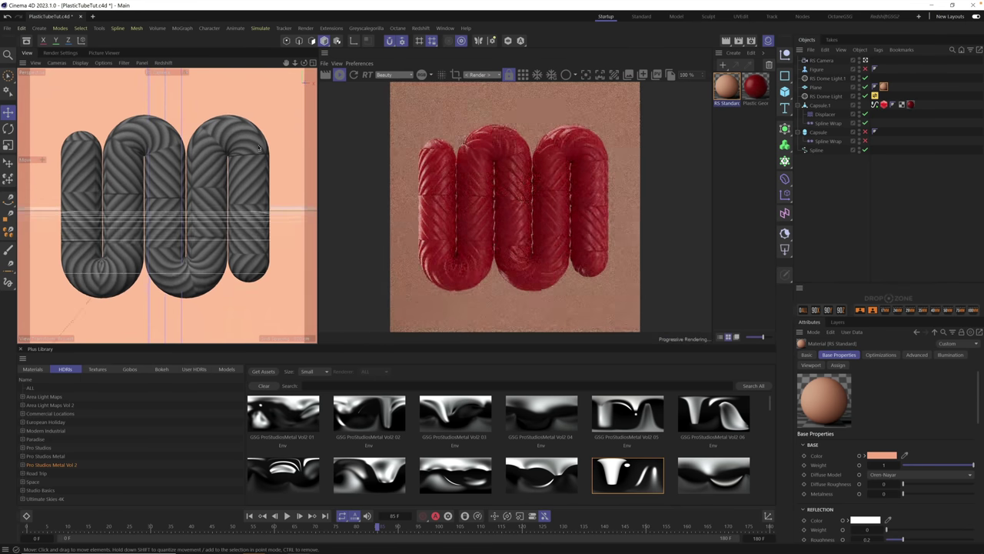
- Select the RS Camera, slightly orbit it to fine-tune the tube's framing, and go to frame 0
left_click(822, 60)
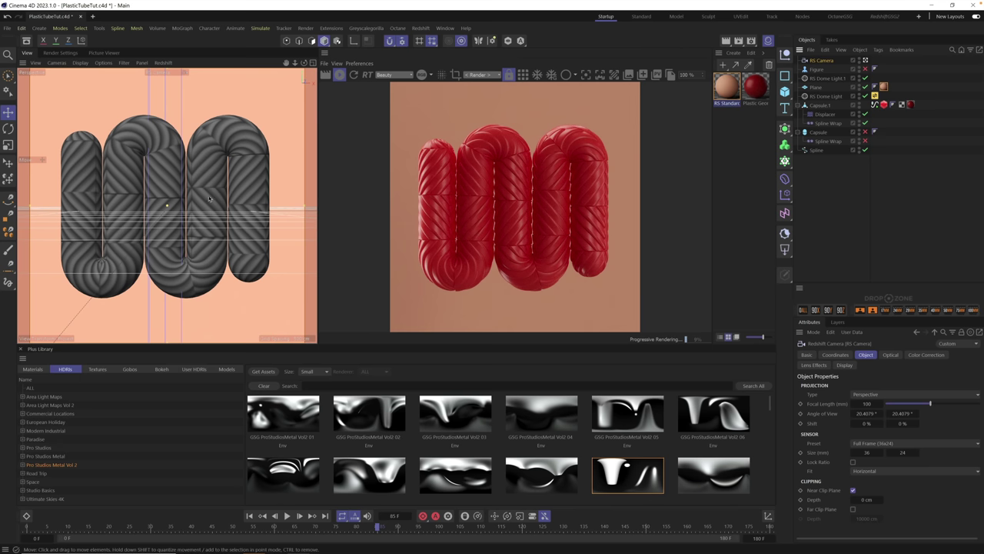
left_click(962, 311)
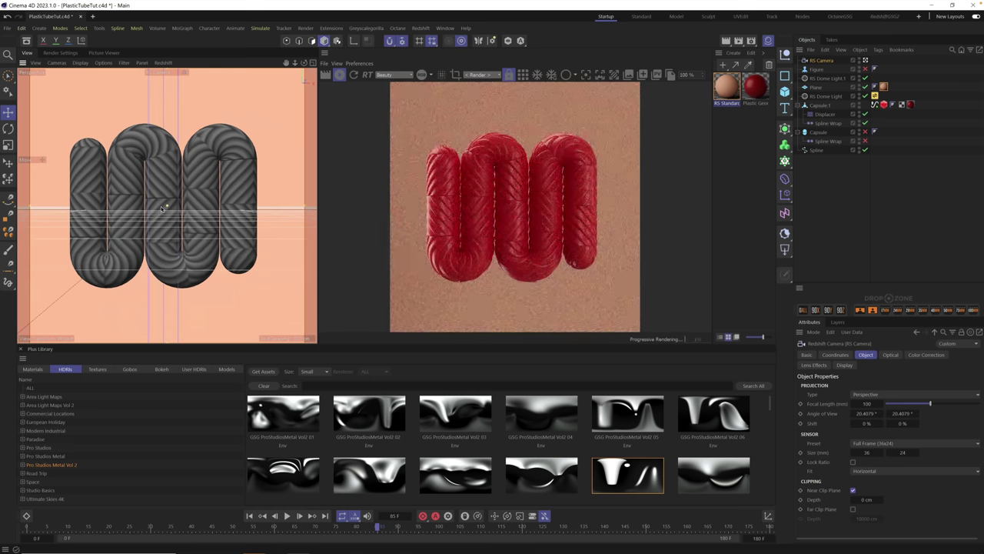
scroll(199, 198, "up", 2)
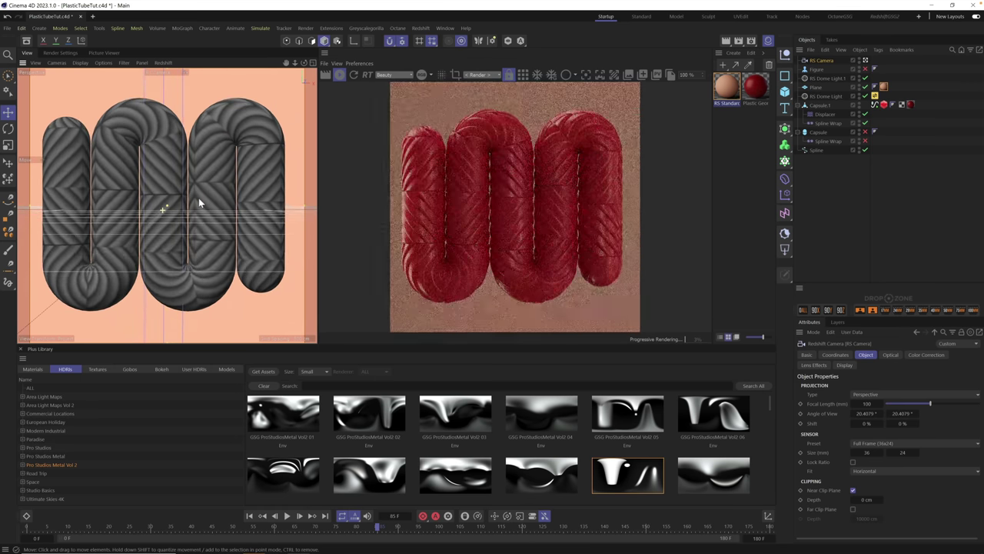
scroll(199, 198, "down", 2)
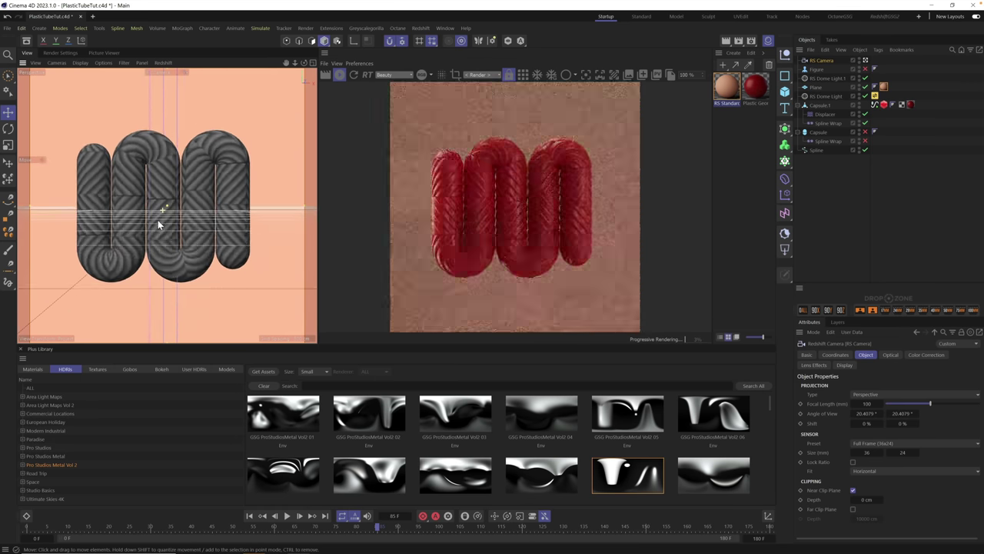
left_click_drag(164, 224, 166, 219, "alt")
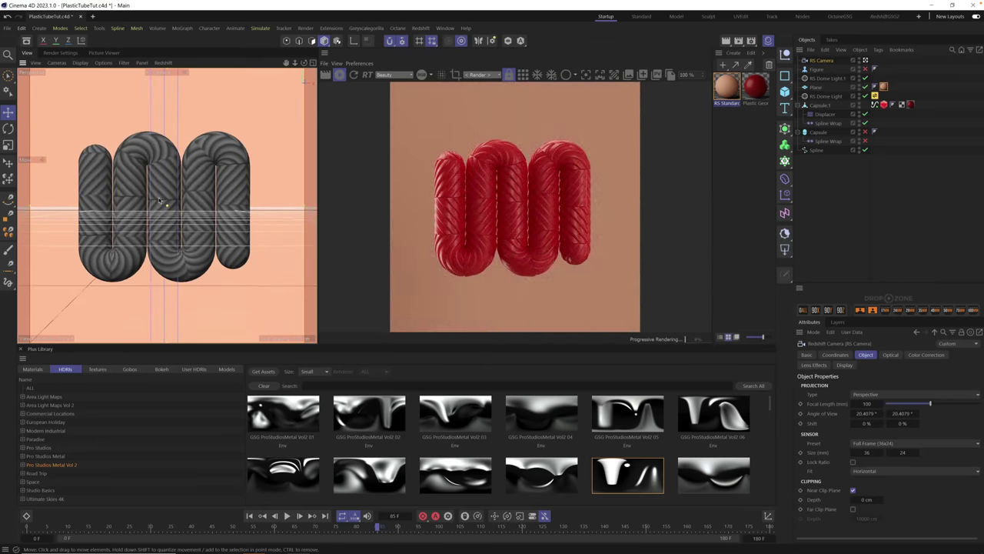
left_click_drag(163, 207, 162, 206, "alt")
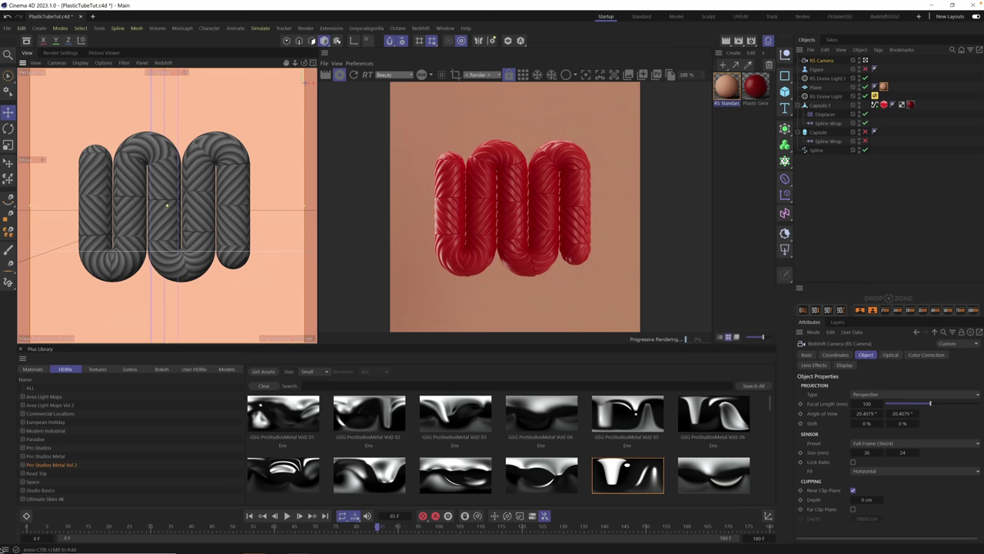
left_click(29, 529)
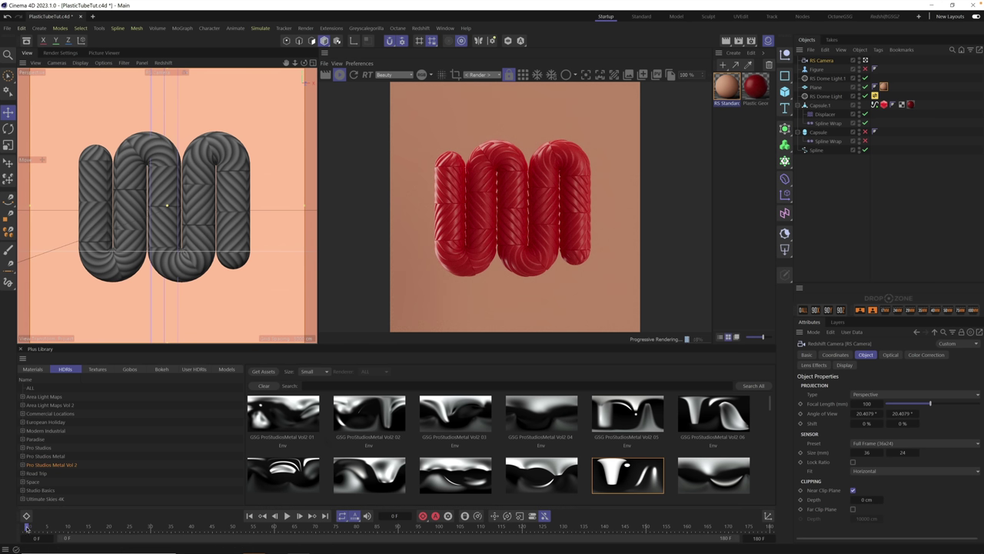
- Enable Redshift snapshots and capture renders at frame 0 and frame 180
left_click(771, 528)
left_click(629, 74)
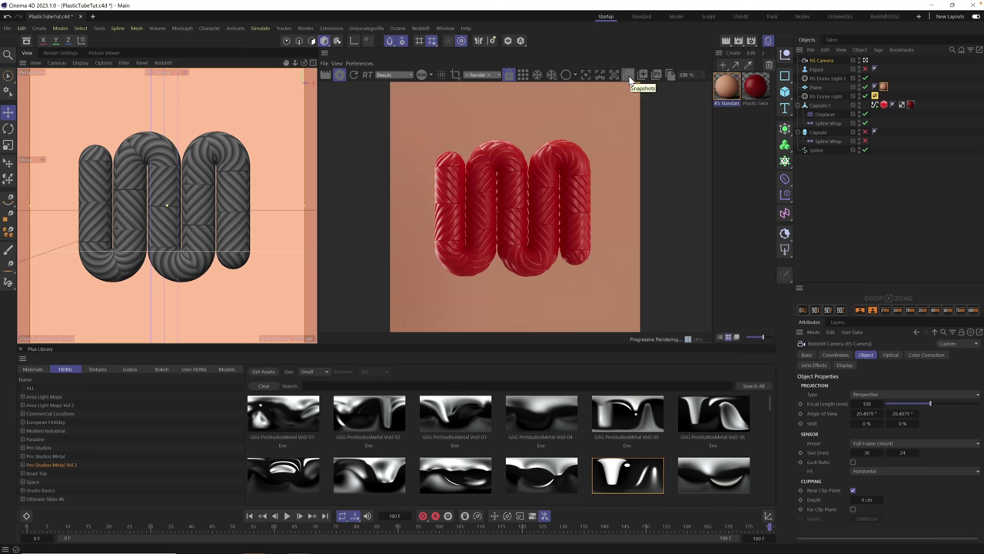
left_click(29, 528)
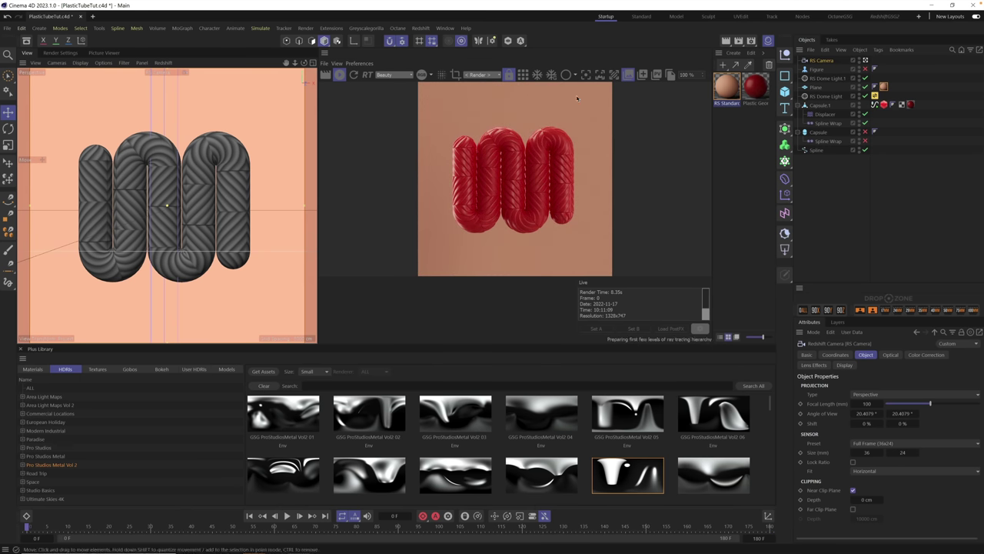
left_click(643, 75)
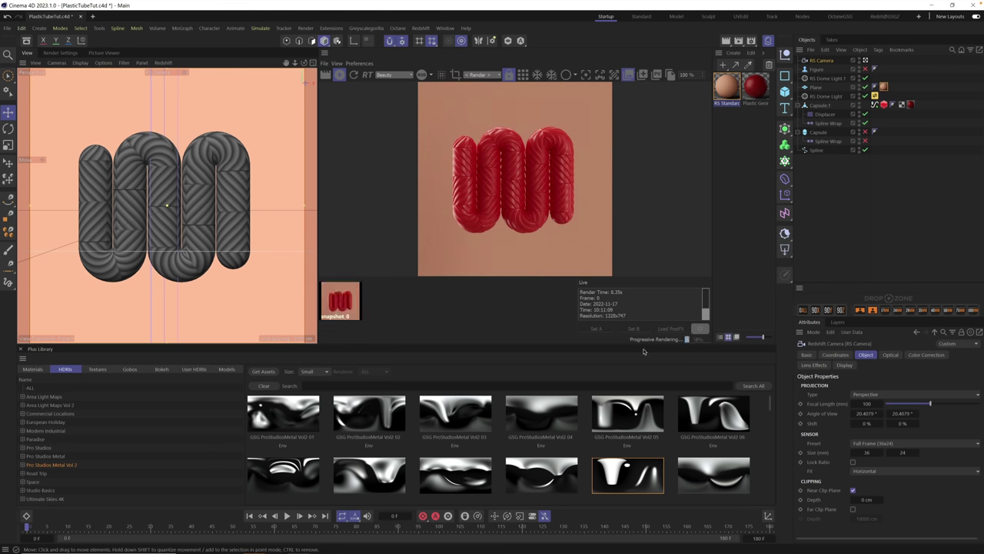
left_click_drag(746, 530, 795, 533)
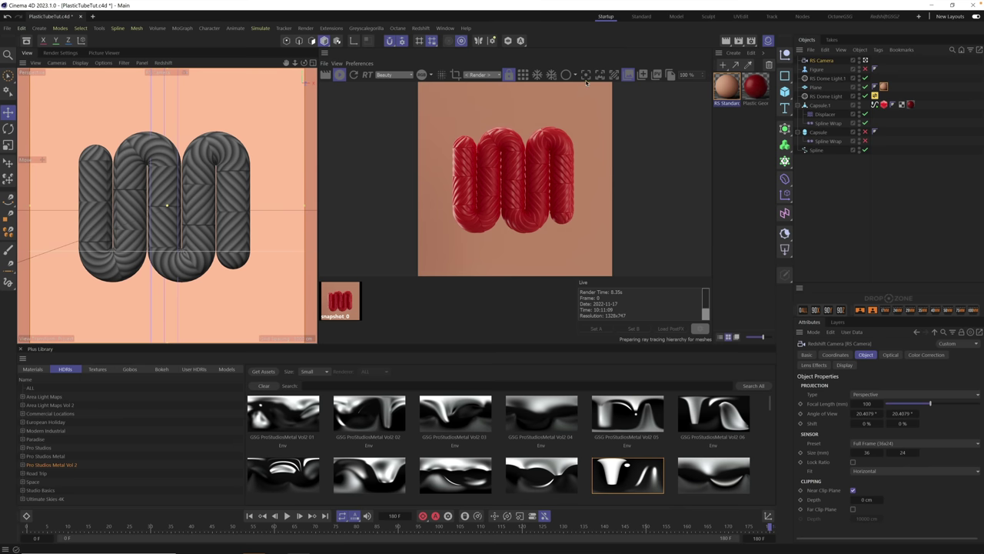
left_click(629, 75)
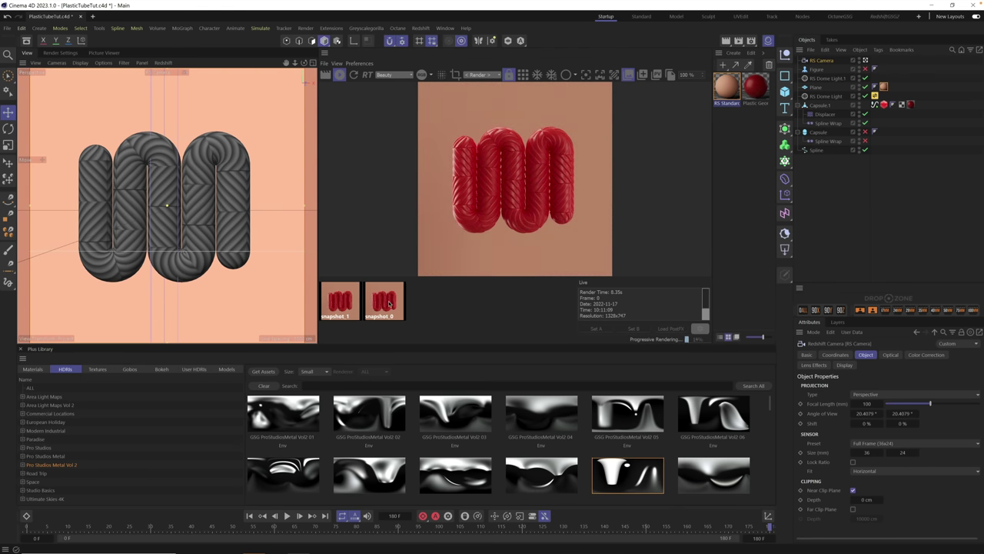
- Flip between snapshot_0 and snapshot_1 to compare, ending on snapshot_1
left_click(345, 306)
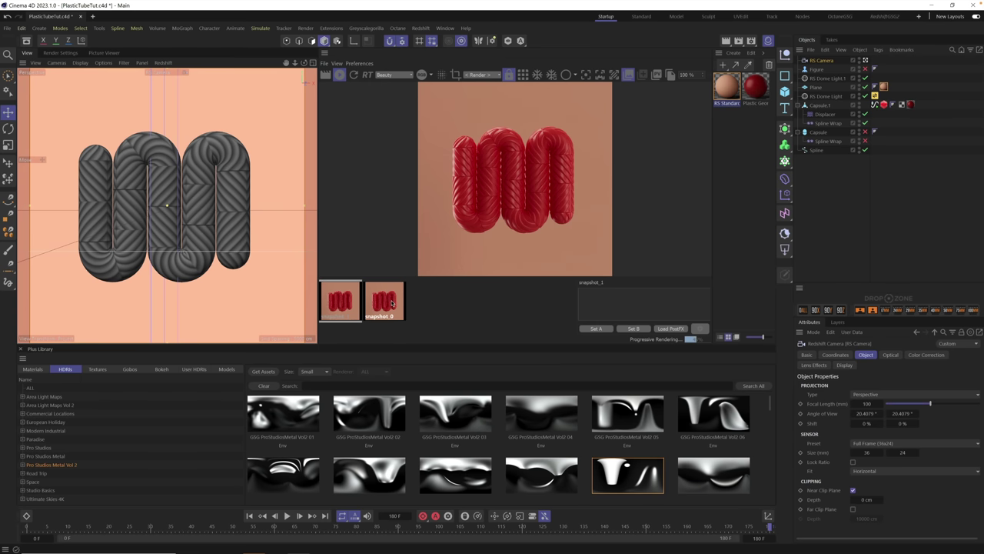
left_click(389, 305)
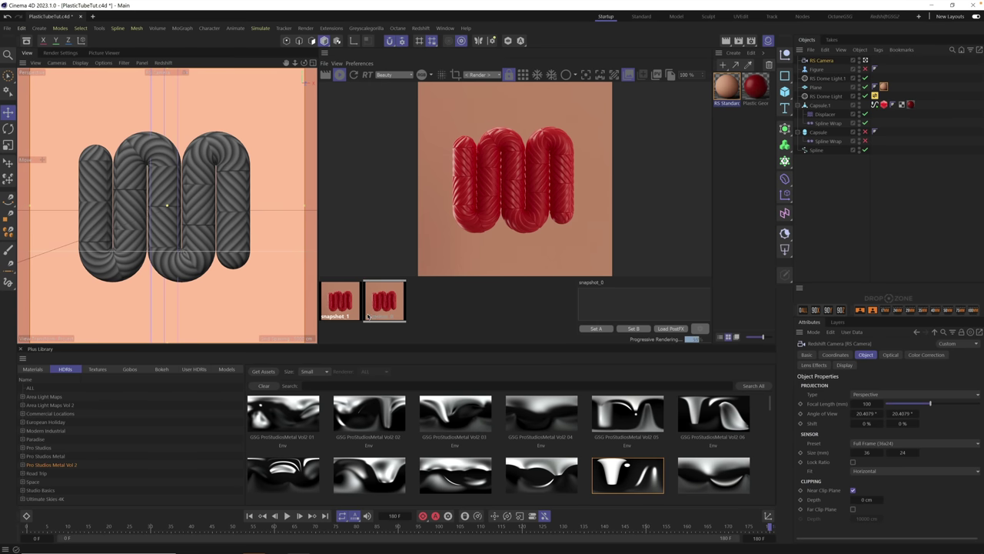
left_click(351, 306)
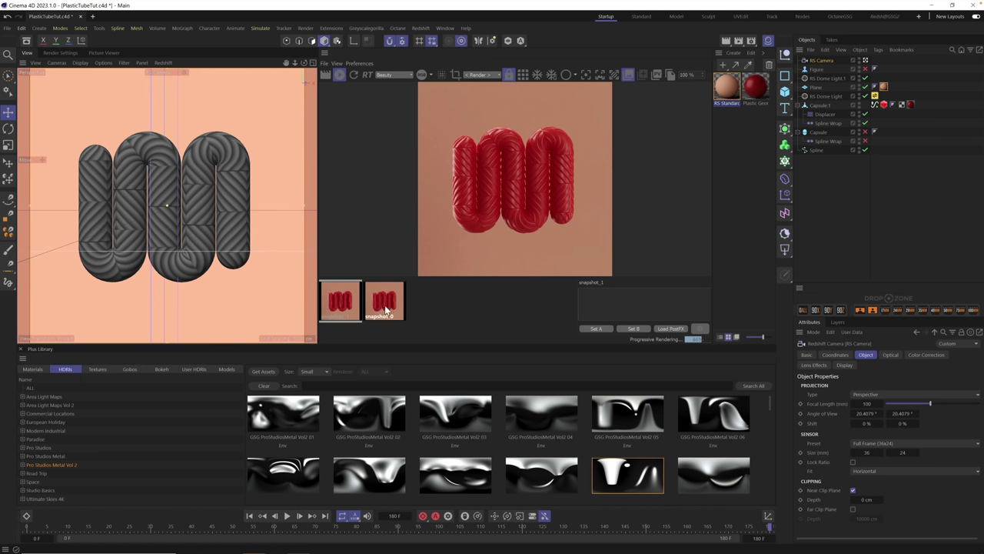
left_click(387, 306)
left_click(351, 305)
left_click(389, 307)
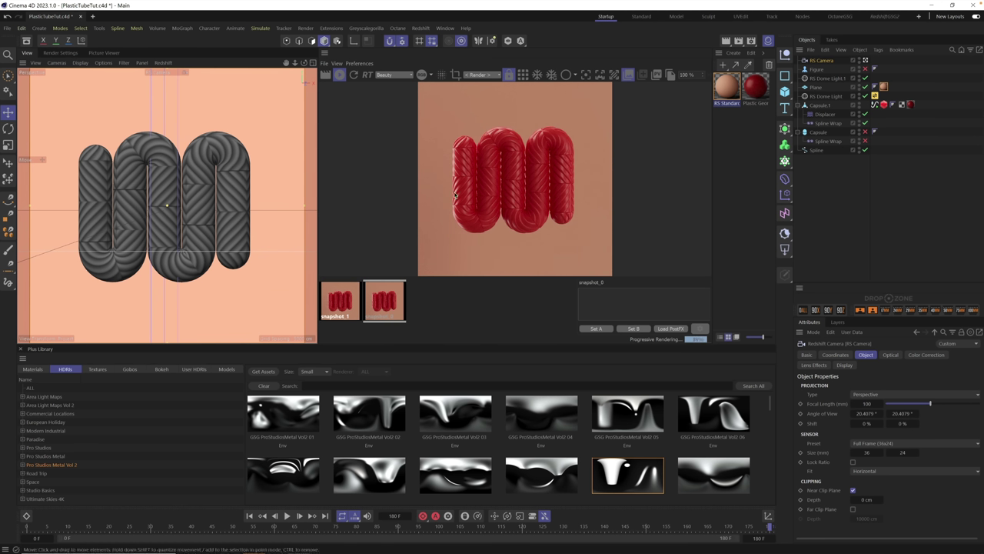
left_click(339, 307)
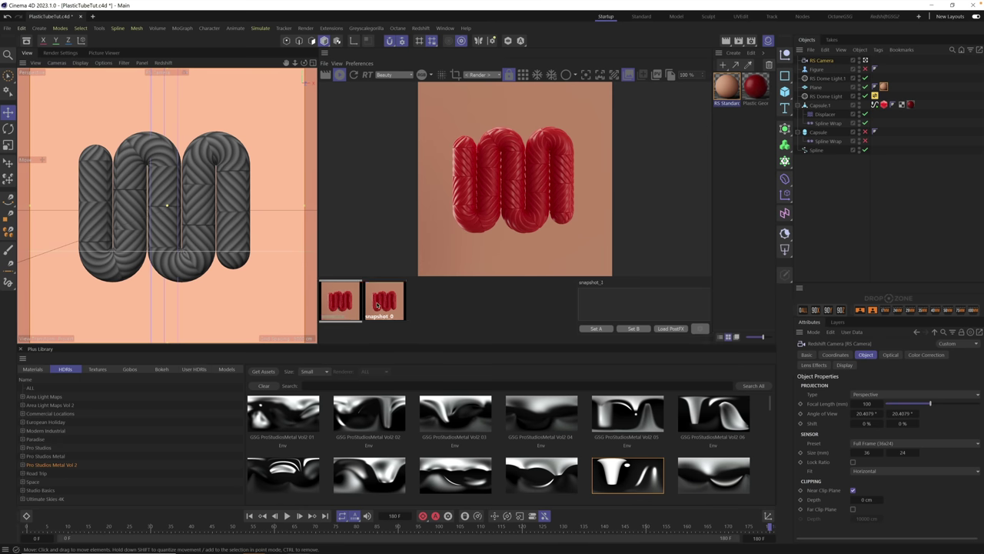
left_click(377, 304)
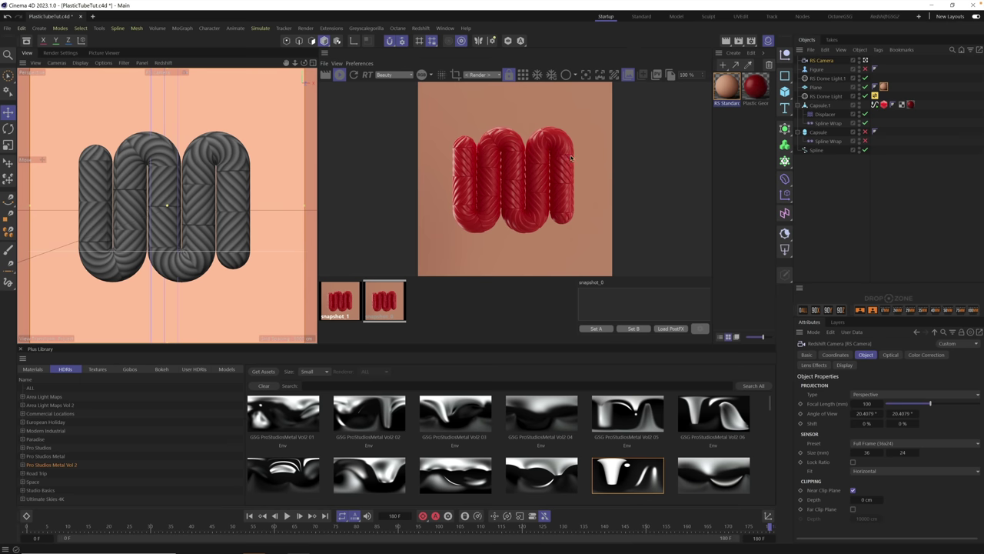
left_click(345, 309)
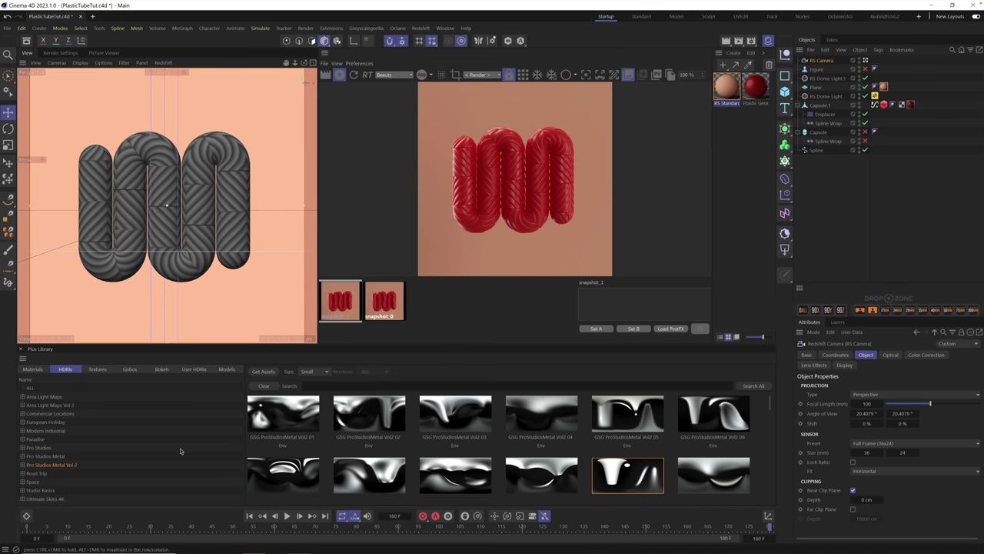
- Scrub the timeline from frame 0 to 180 to preview the animated texture
left_click_drag(29, 528, 771, 534)
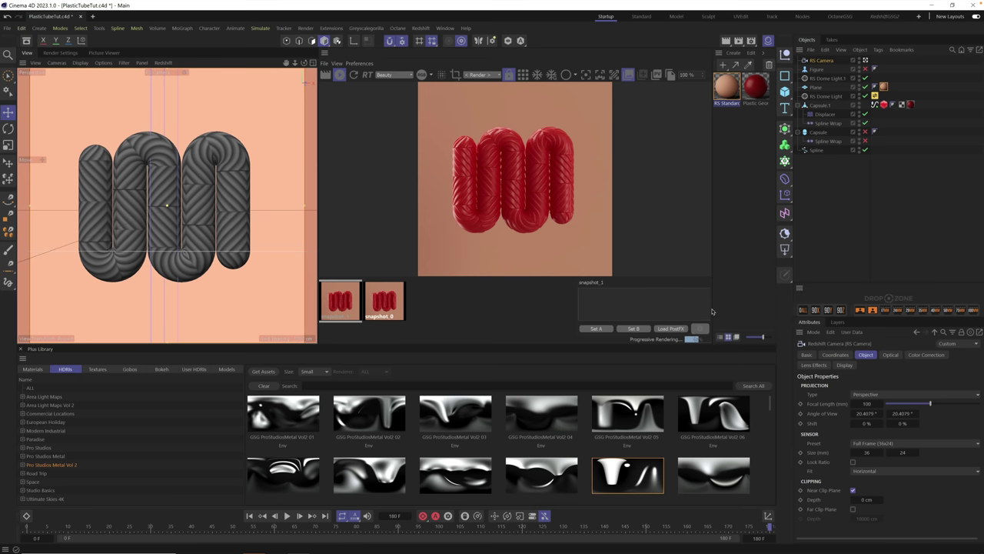
- Hide the snapshot strip so the render fills the RenderView
left_click(627, 75)
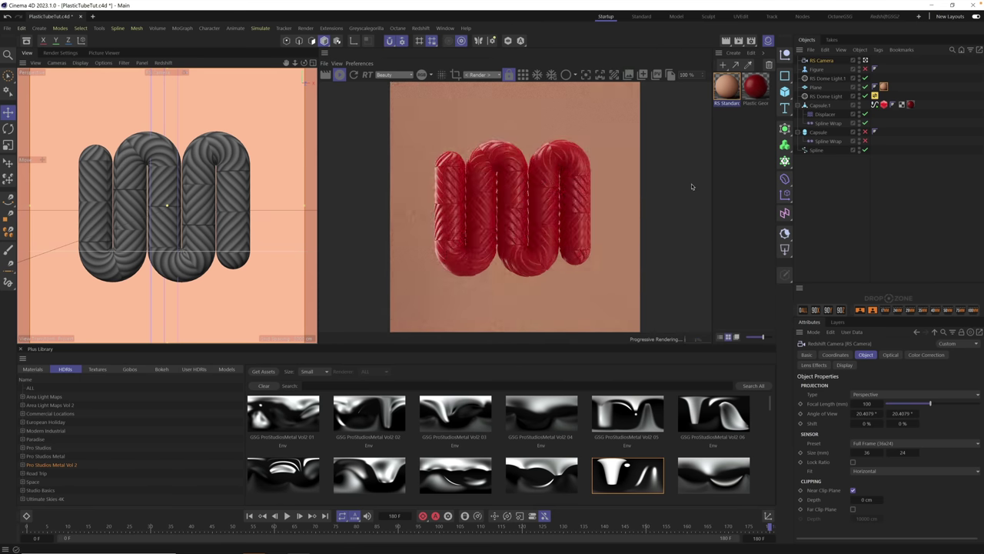